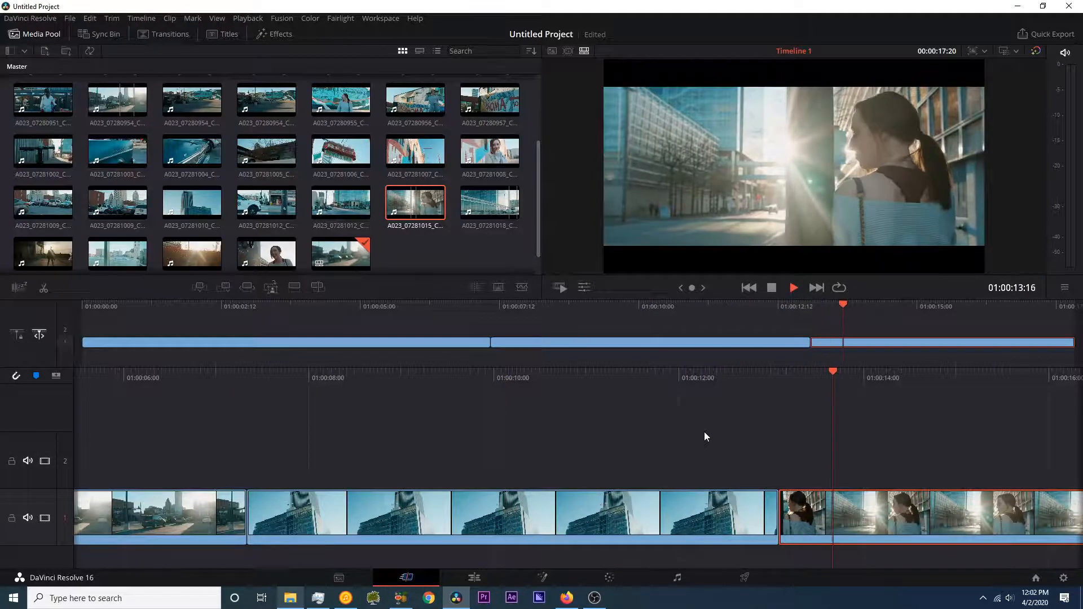
# Step: Save the project as "Intro to Davinci Class Online" and check it in the project manager
pyautogui.click(712, 377)
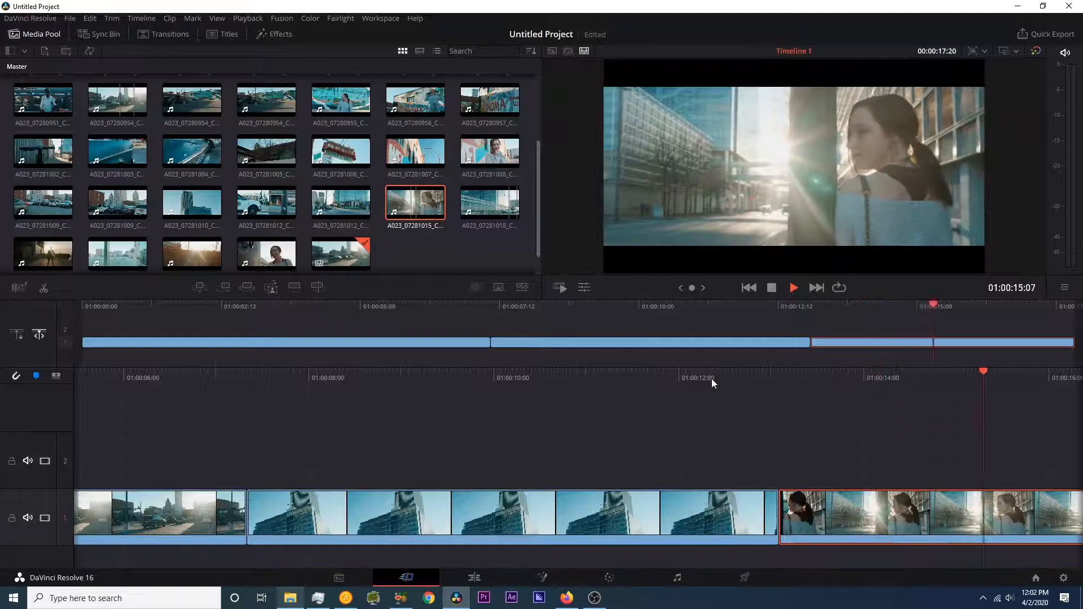
pyautogui.hotkey('ctrl', 's')
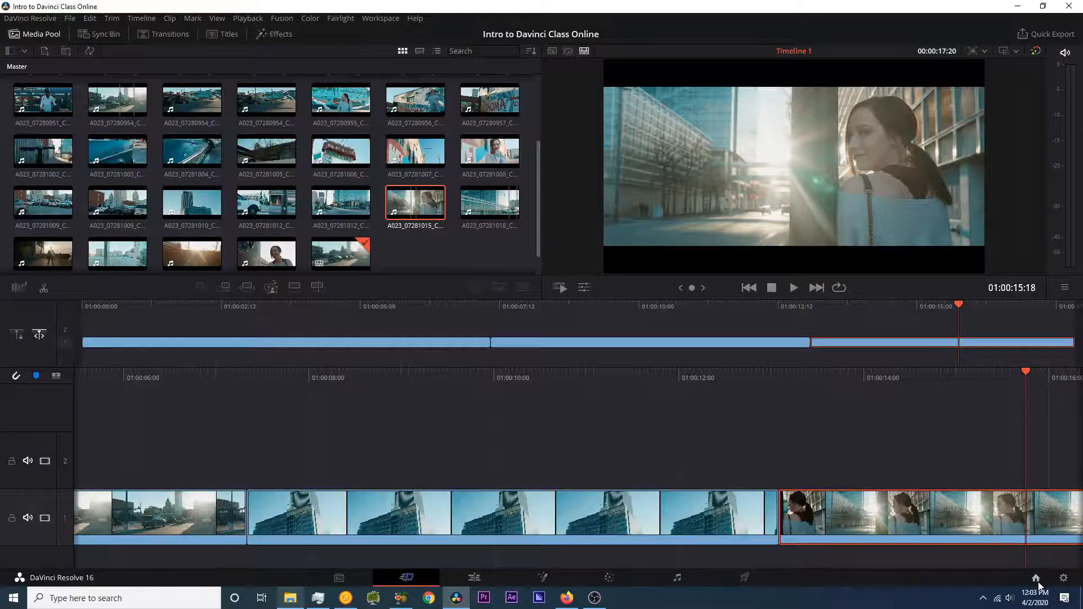
pyautogui.click(1036, 577)
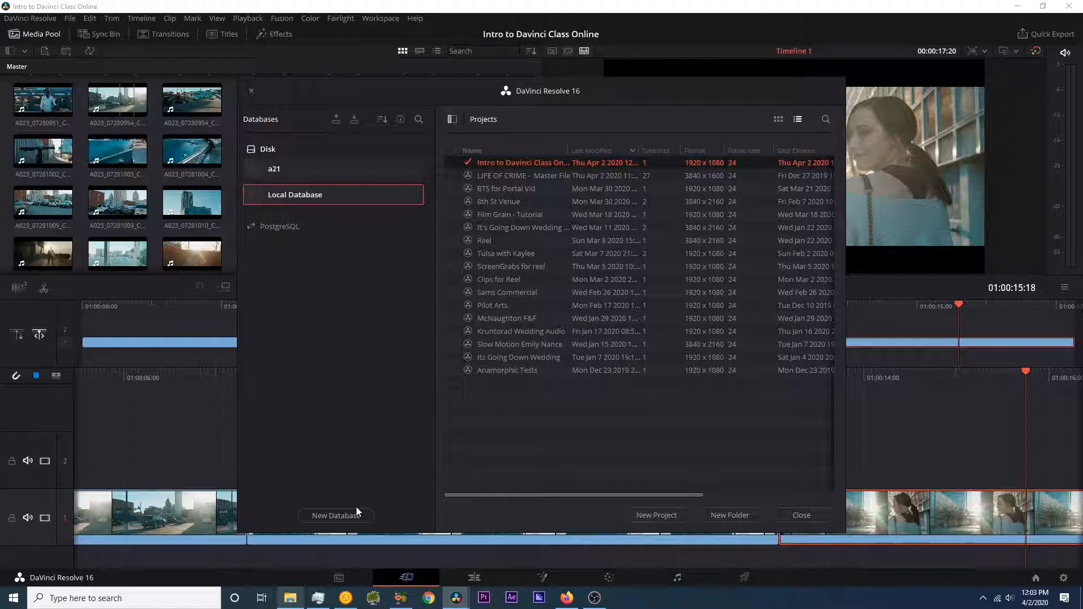
pyautogui.click(802, 516)
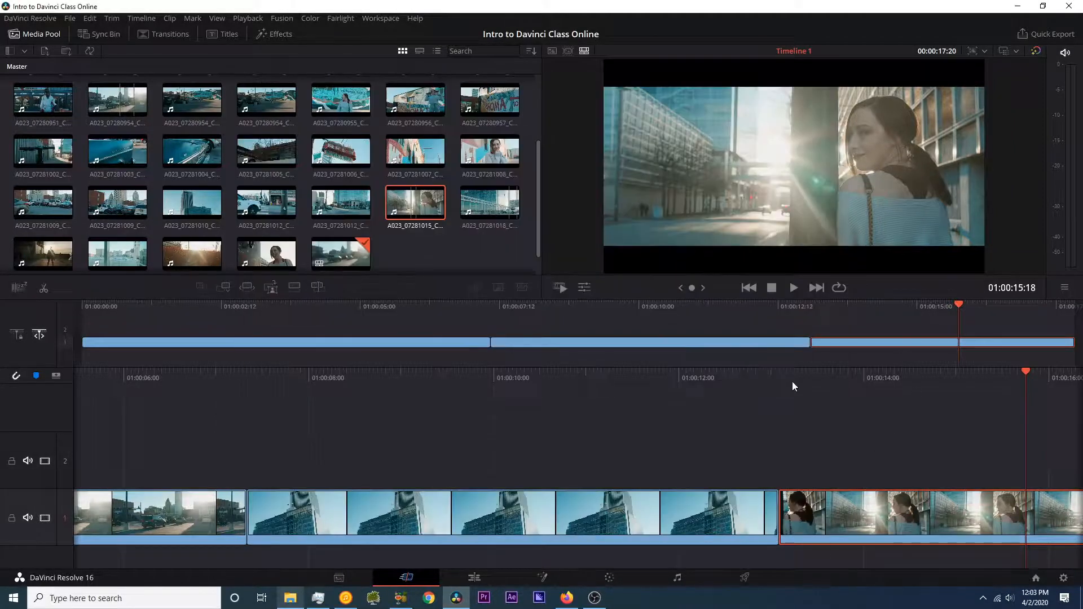
# Step: Mark a 4:22 range in the bar sign clip A023_07281006_C100.braw and place it on track 2 near the timeline's end
pyautogui.moveTo(793, 382); pyautogui.dragTo(841, 389)
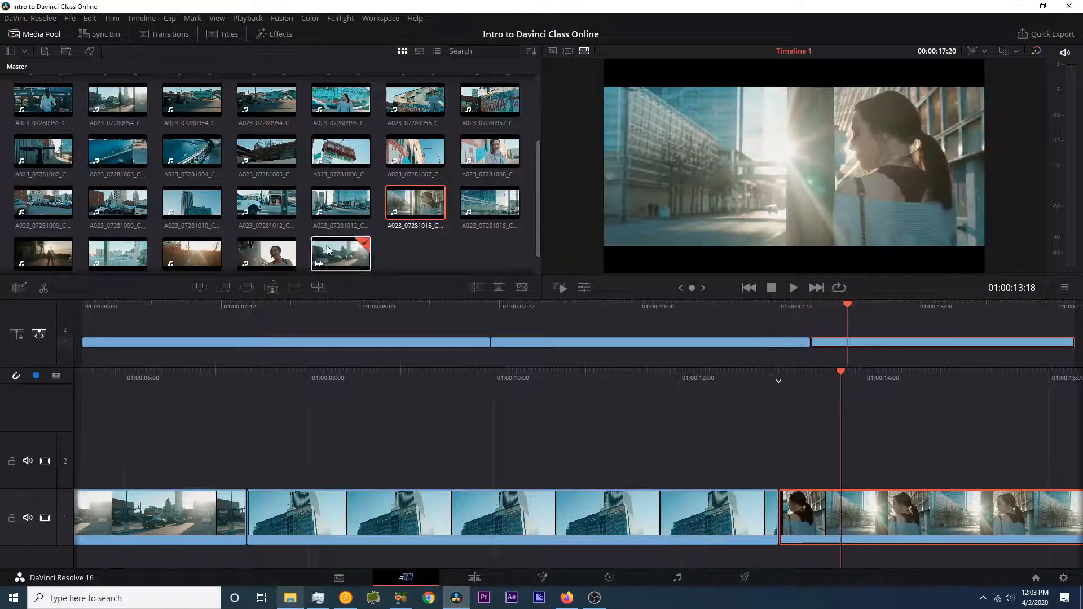
pyautogui.doubleClick(341, 151)
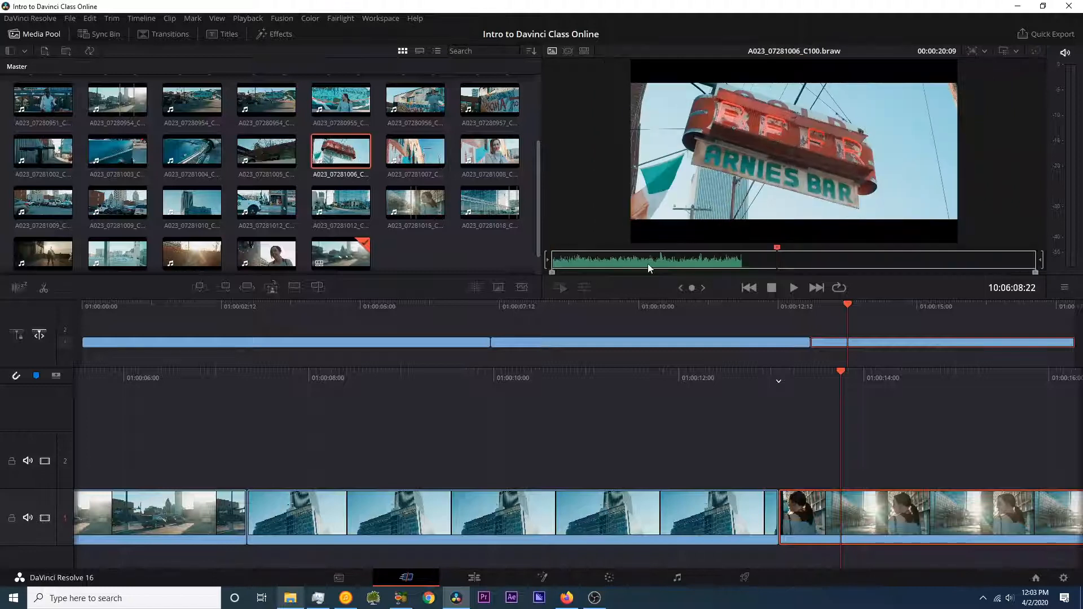
pyautogui.moveTo(648, 263); pyautogui.dragTo(862, 262)
pyautogui.press('i')
pyautogui.press('o')
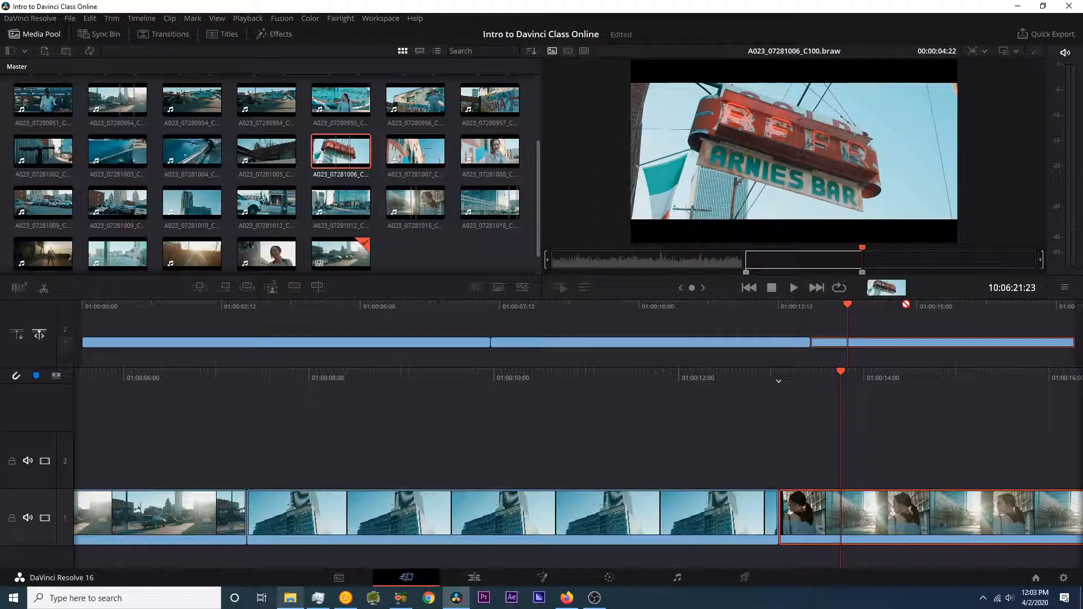
pyautogui.moveTo(906, 304); pyautogui.dragTo(1051, 333)
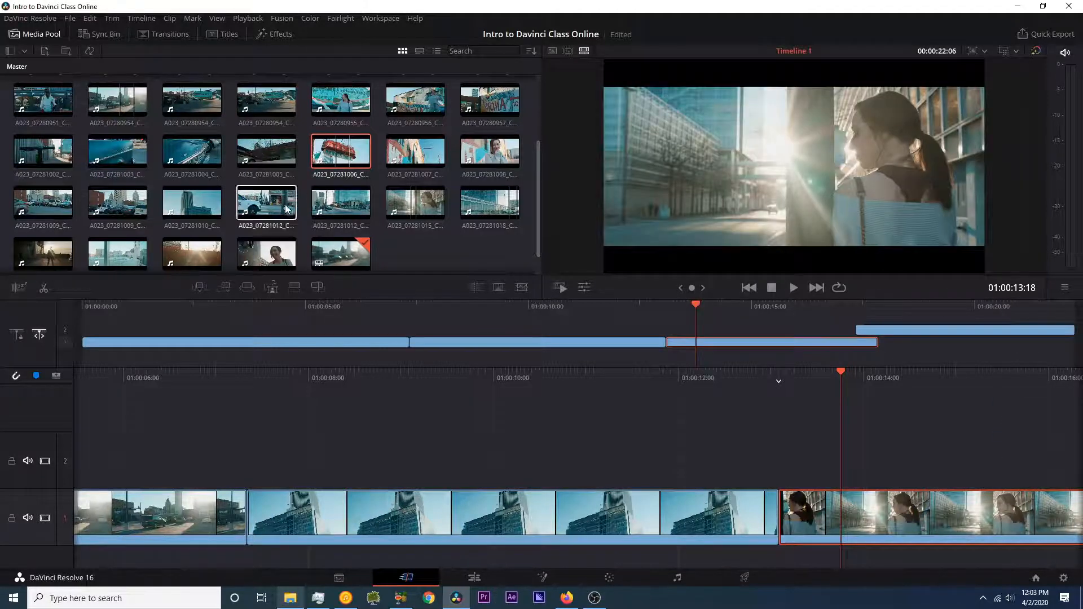
# Step: Mark a 7:20 range in the car hood clip A023_07281004_C098.braw and place it on a new third track
pyautogui.doubleClick(192, 151)
pyautogui.moveTo(771, 256); pyautogui.dragTo(960, 254)
pyautogui.press('i')
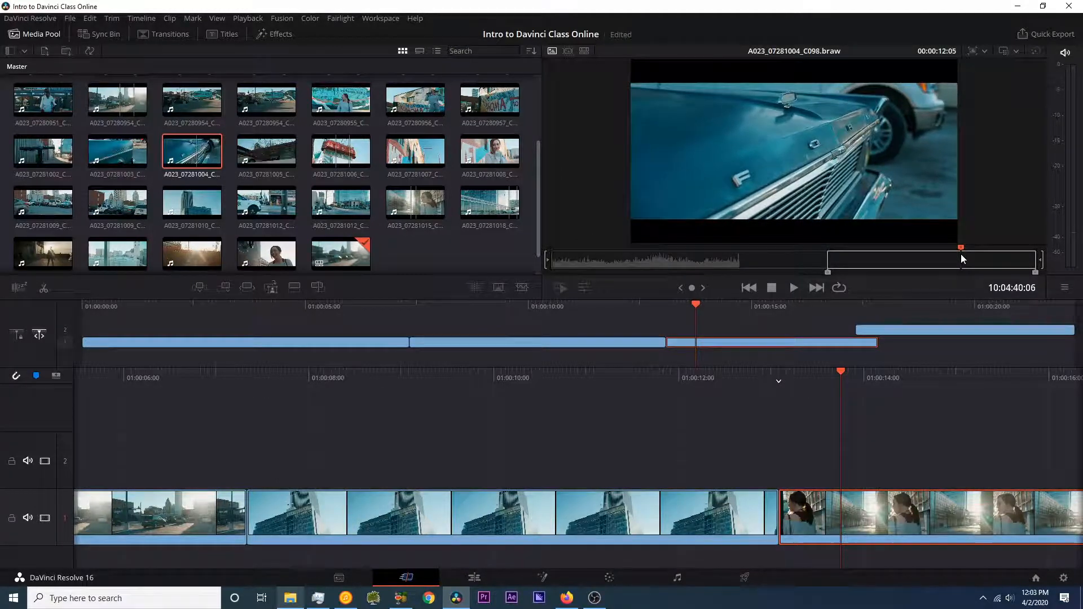
pyautogui.press('o')
pyautogui.moveTo(801, 217); pyautogui.dragTo(953, 363)
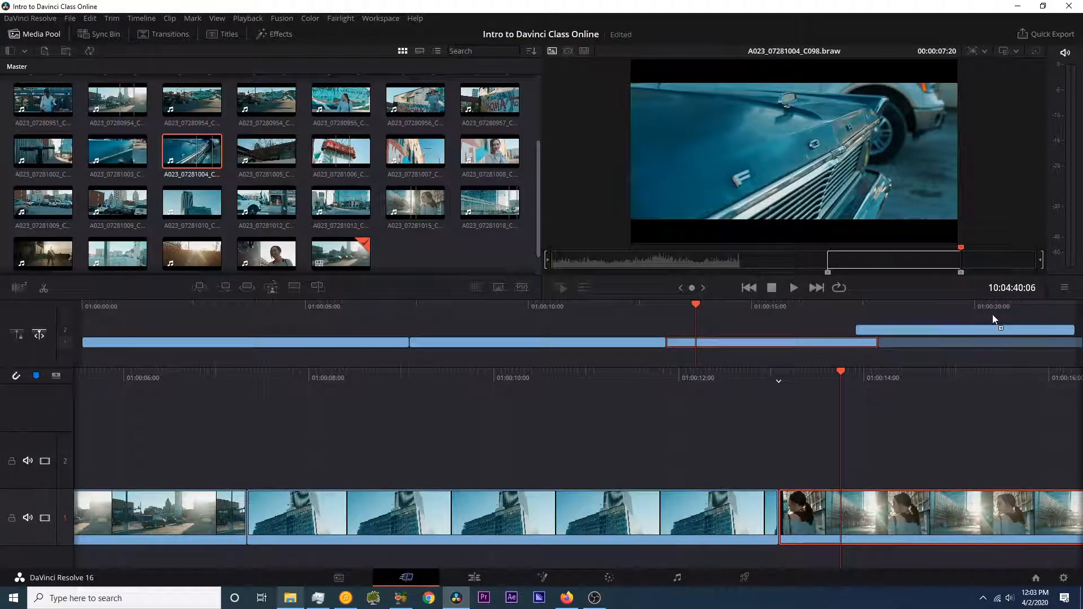
pyautogui.moveTo(993, 318); pyautogui.dragTo(1005, 308)
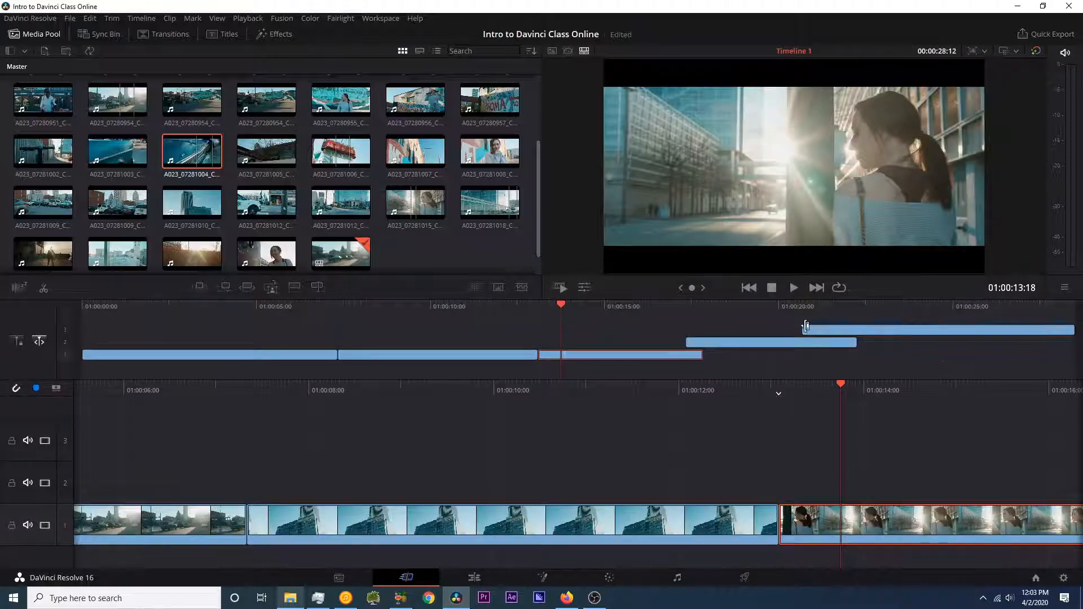
# Step: Move the bar sign clip and the car hood clip down onto track 1, end to end after the existing clips
pyautogui.click(813, 353)
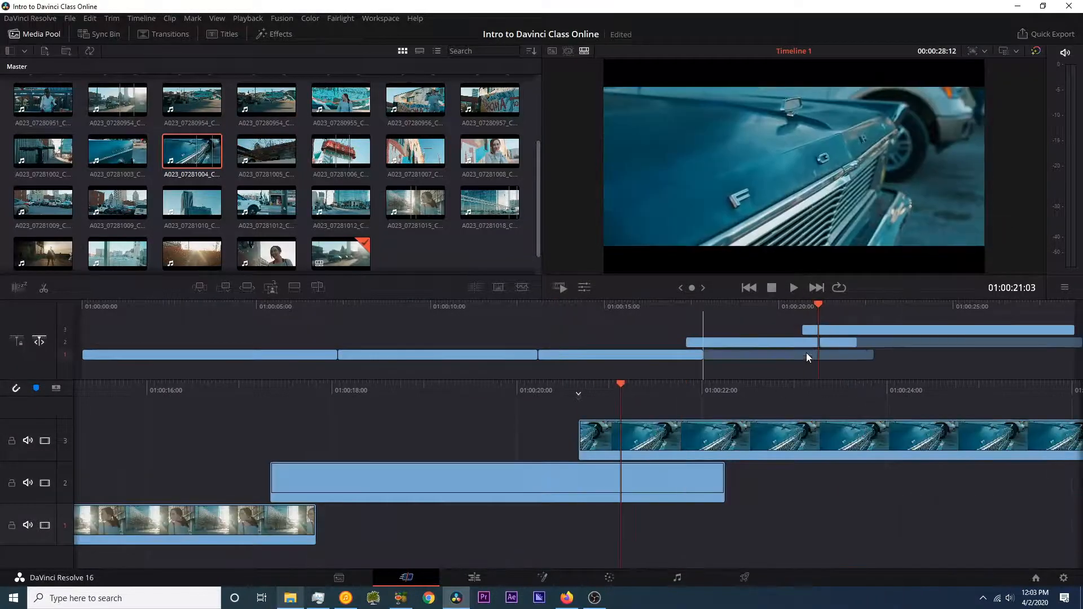
pyautogui.moveTo(807, 353); pyautogui.dragTo(885, 357)
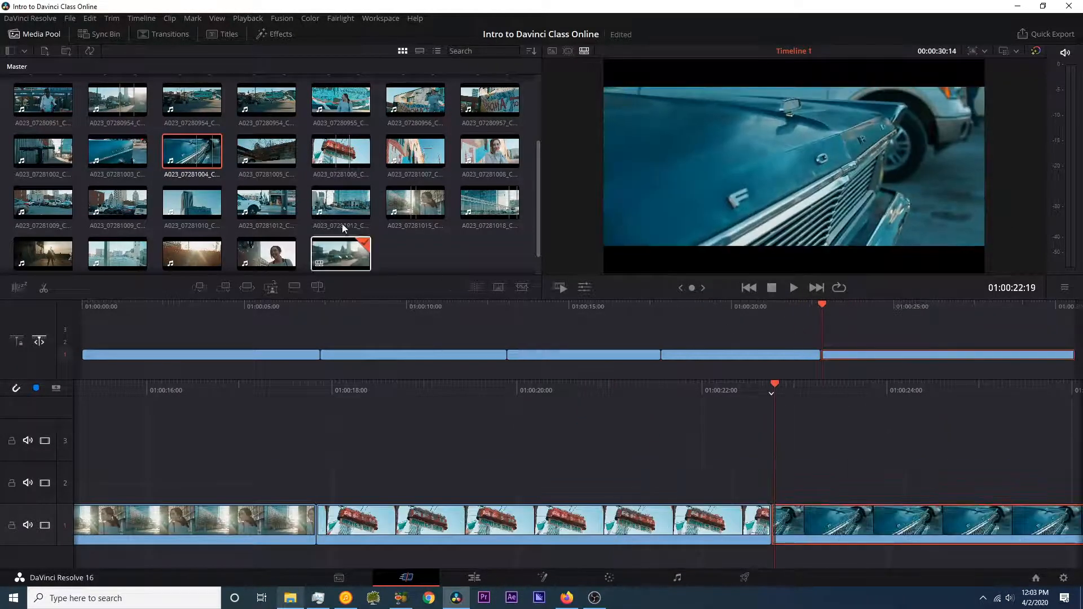
# Step: Mark an 8:04 range in clip A023_07280942_C082.braw and append it to track 1 after the car hood clip
pyautogui.scroll(2, 342, 227)
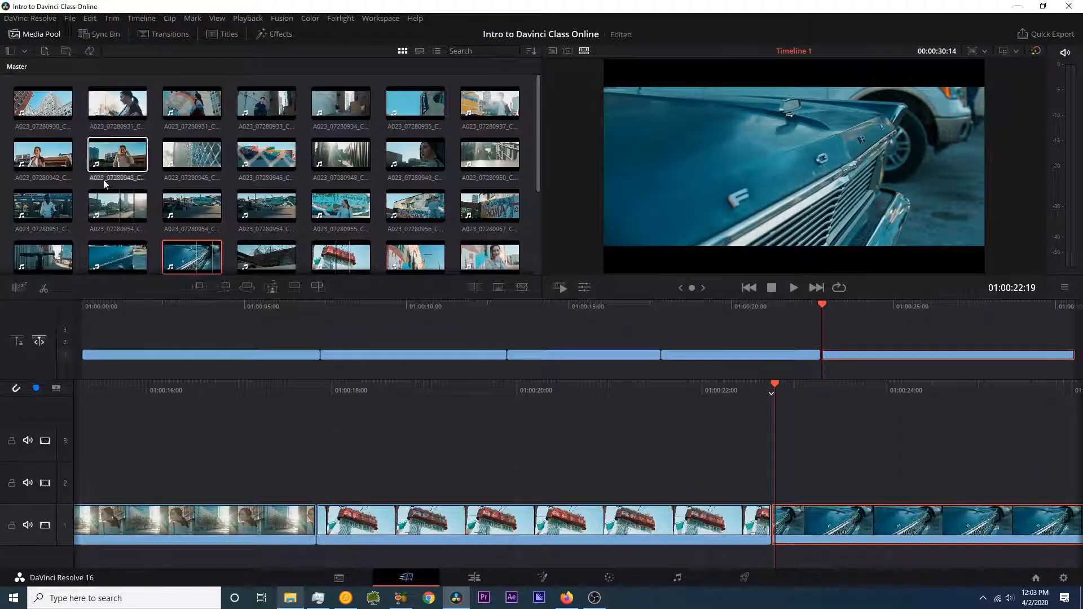
pyautogui.doubleClick(43, 154)
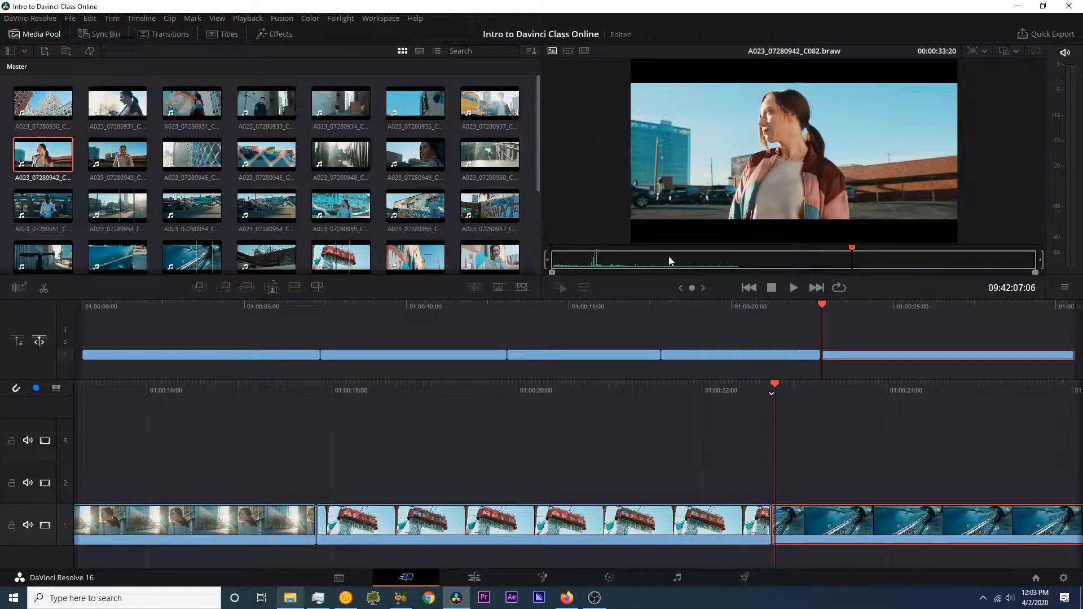
pyautogui.moveTo(669, 257); pyautogui.dragTo(885, 255)
pyautogui.press('i')
pyautogui.press('o')
pyautogui.moveTo(788, 225); pyautogui.dragTo(983, 322)
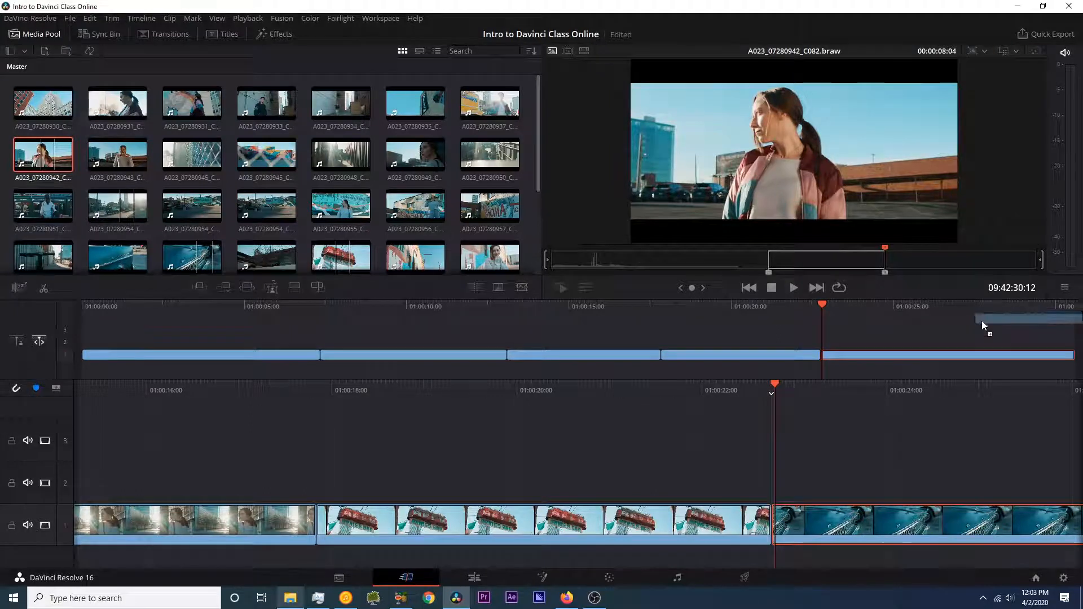
pyautogui.moveTo(1041, 345); pyautogui.dragTo(1039, 344)
pyautogui.moveTo(888, 343); pyautogui.dragTo(915, 354)
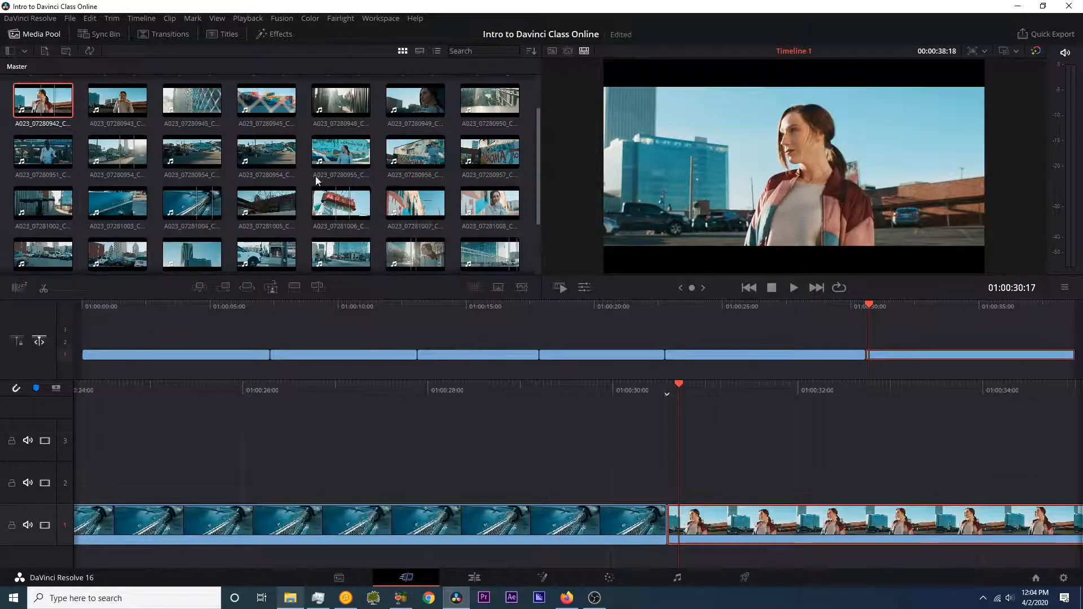
# Step: Browse the media clips and load A023_07280949_C087.braw into the source viewer
pyautogui.scroll(-1, 246, 175)
pyautogui.scroll(-1, 256, 193)
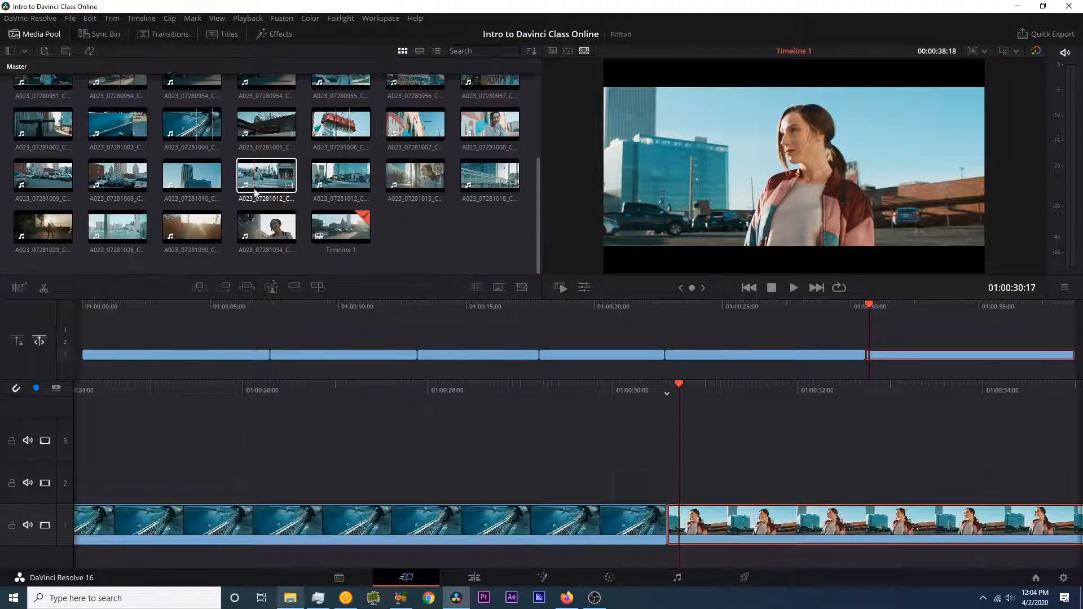
pyautogui.scroll(2, 463, 186)
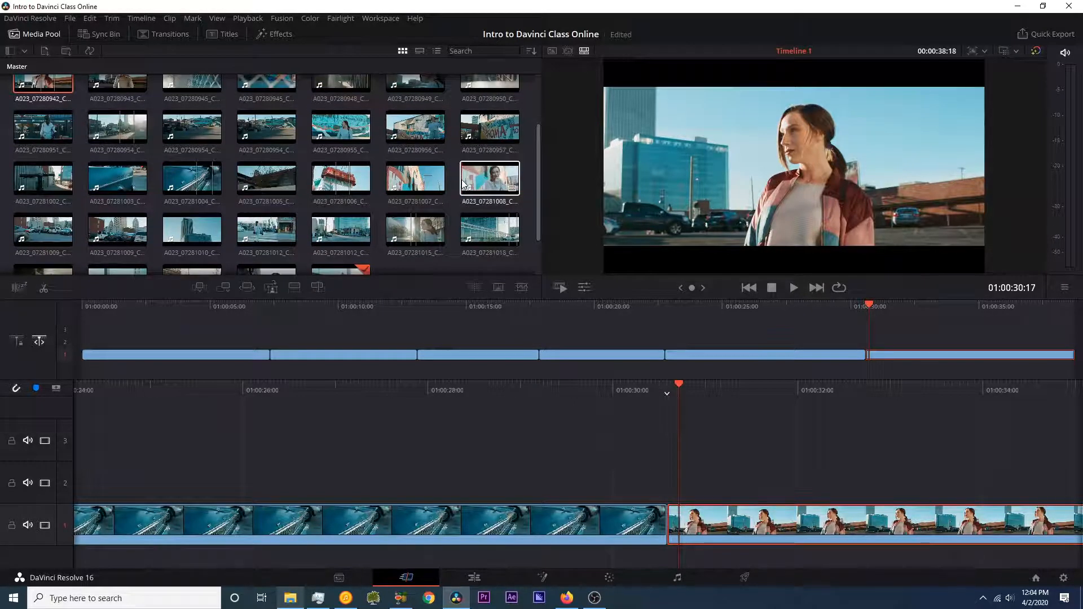
pyautogui.scroll(1, 461, 180)
pyautogui.doubleClick(415, 130)
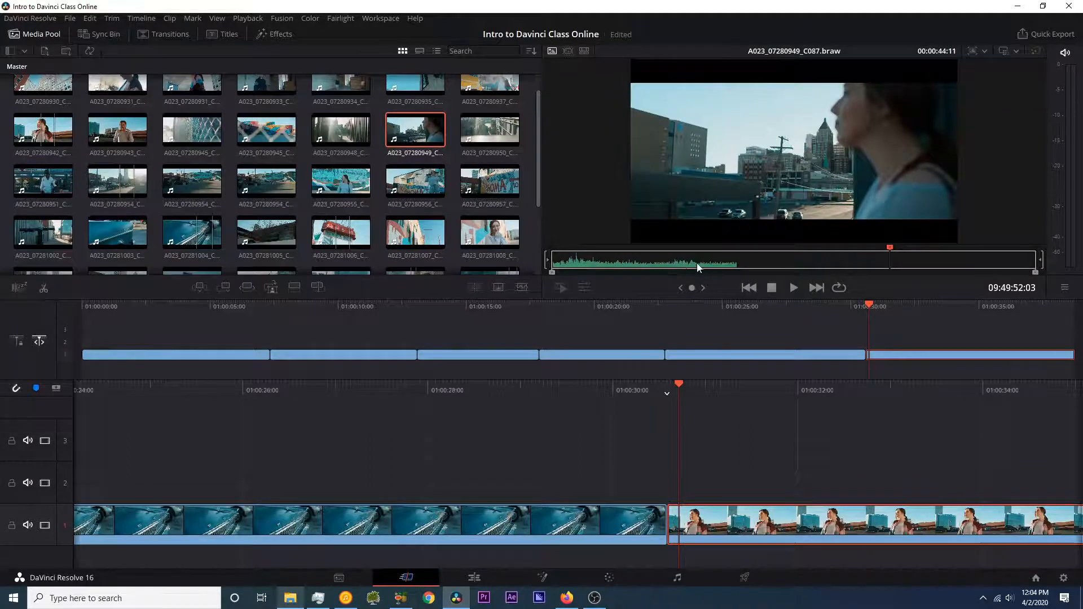
# Step: Mark the first 6:00 of the loaded close-up clip and append it to the end of track 1
pyautogui.moveTo(699, 267); pyautogui.dragTo(553, 267)
pyautogui.press('space')
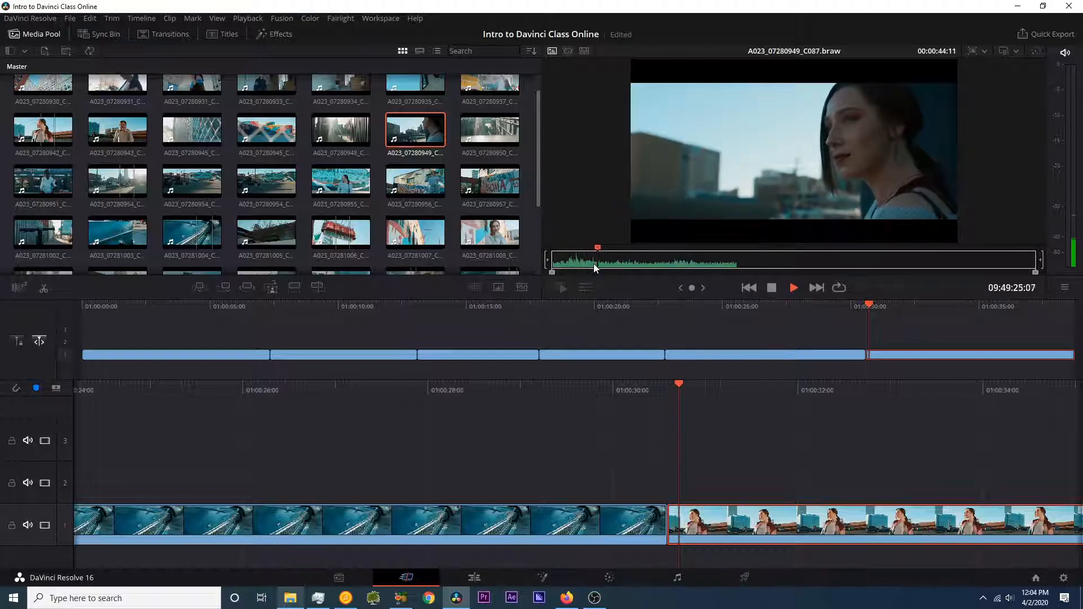
pyautogui.press('space')
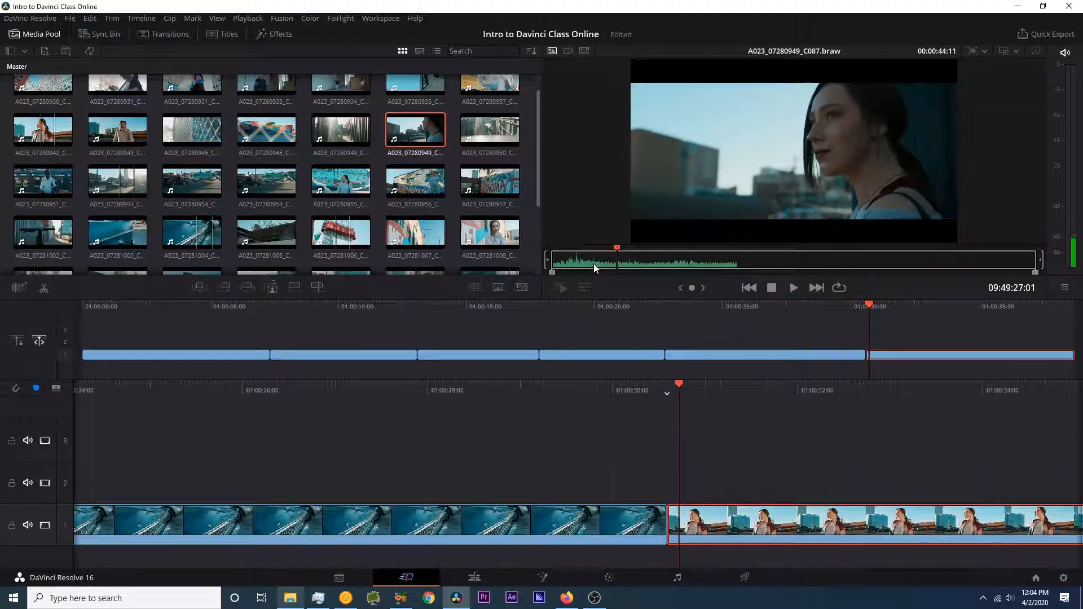
pyautogui.press('o')
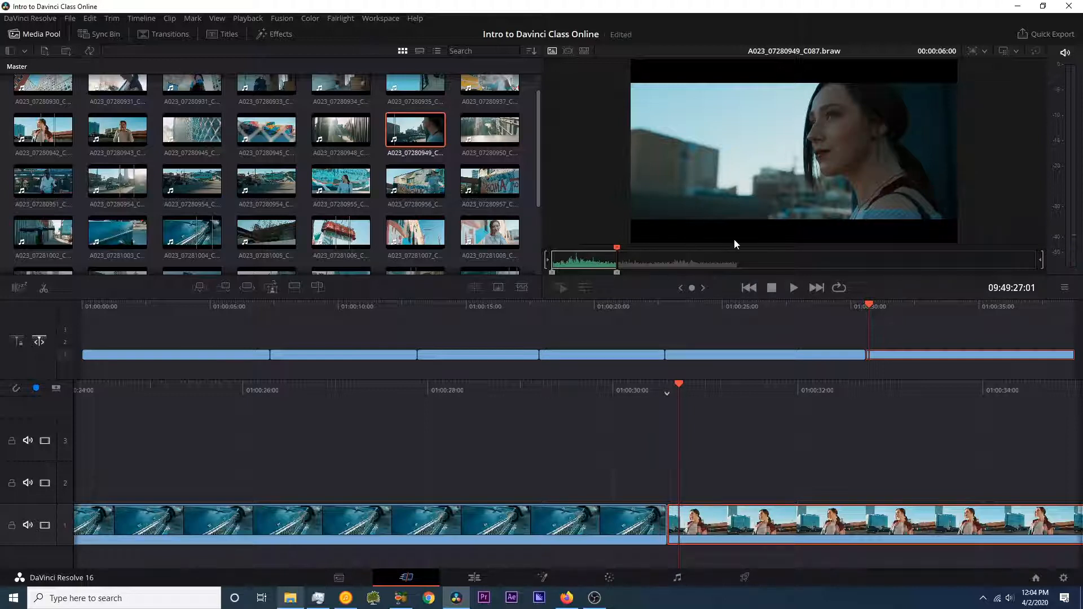
pyautogui.moveTo(1012, 341); pyautogui.dragTo(1012, 341)
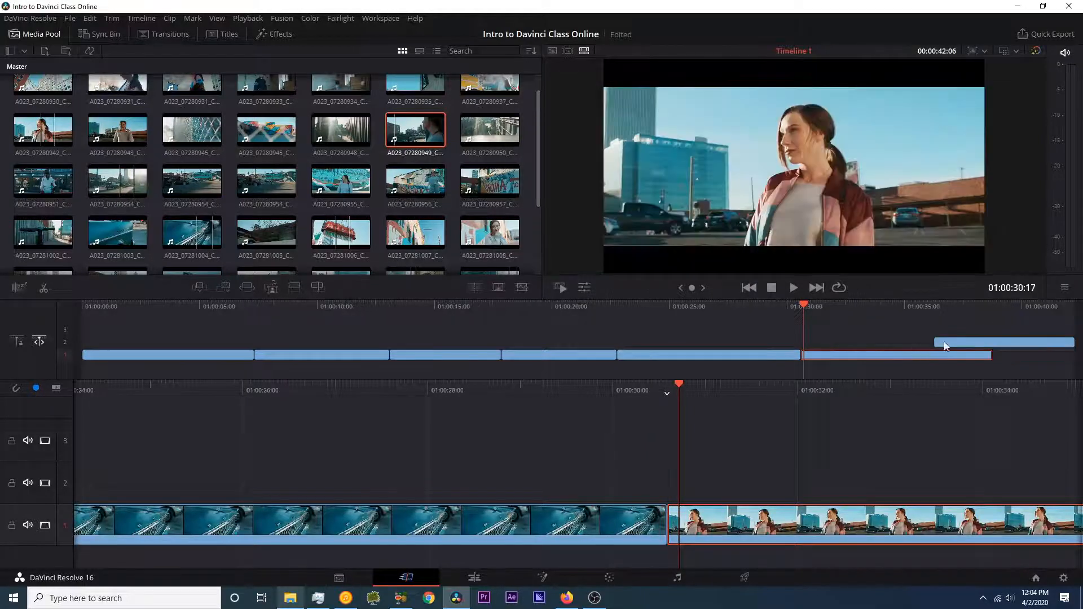
pyautogui.moveTo(946, 343); pyautogui.dragTo(1004, 357)
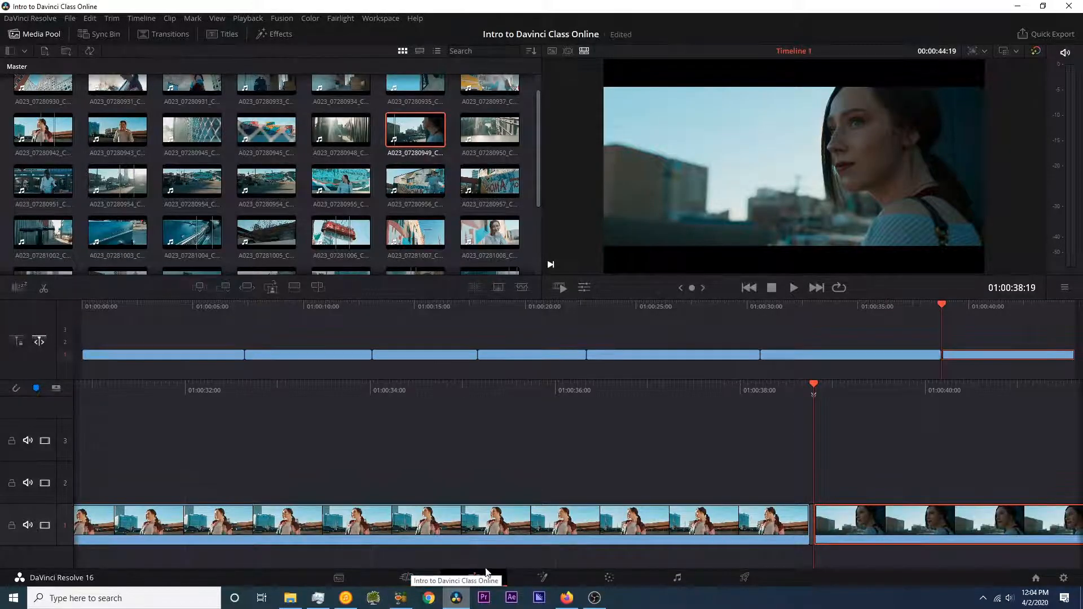
# Step: Switch to the Edit page and play the assembled timeline from its start
pyautogui.click(477, 575)
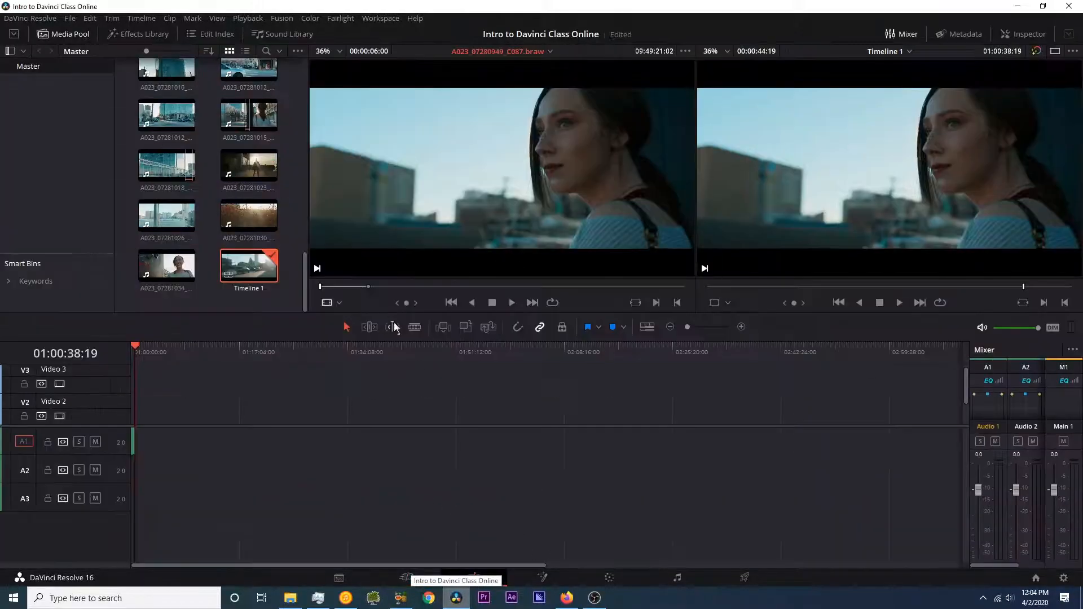
pyautogui.click(193, 394)
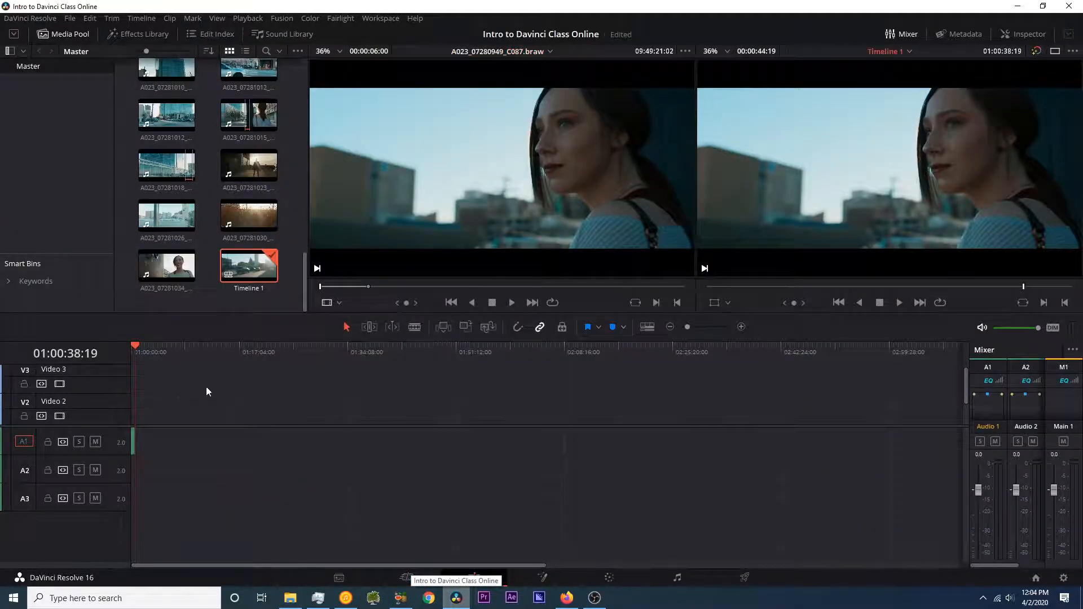
pyautogui.scroll(-2, 193, 394)
pyautogui.scroll(4, 204, 395)
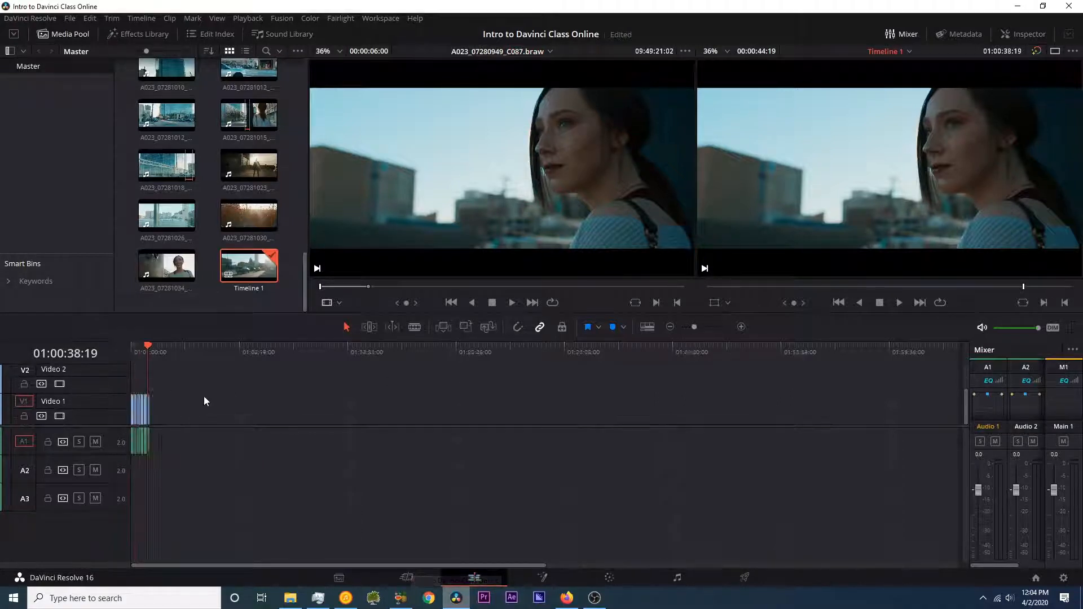
pyautogui.scroll(-3, 209, 385)
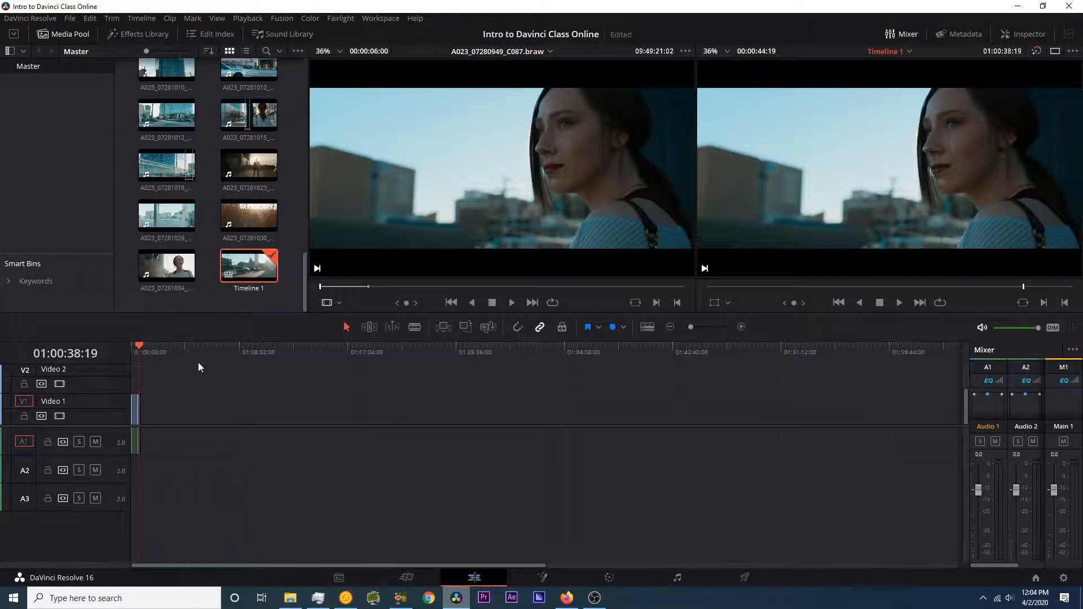
pyautogui.scroll(5, 192, 369)
pyautogui.press('Home')
pyautogui.press('space')
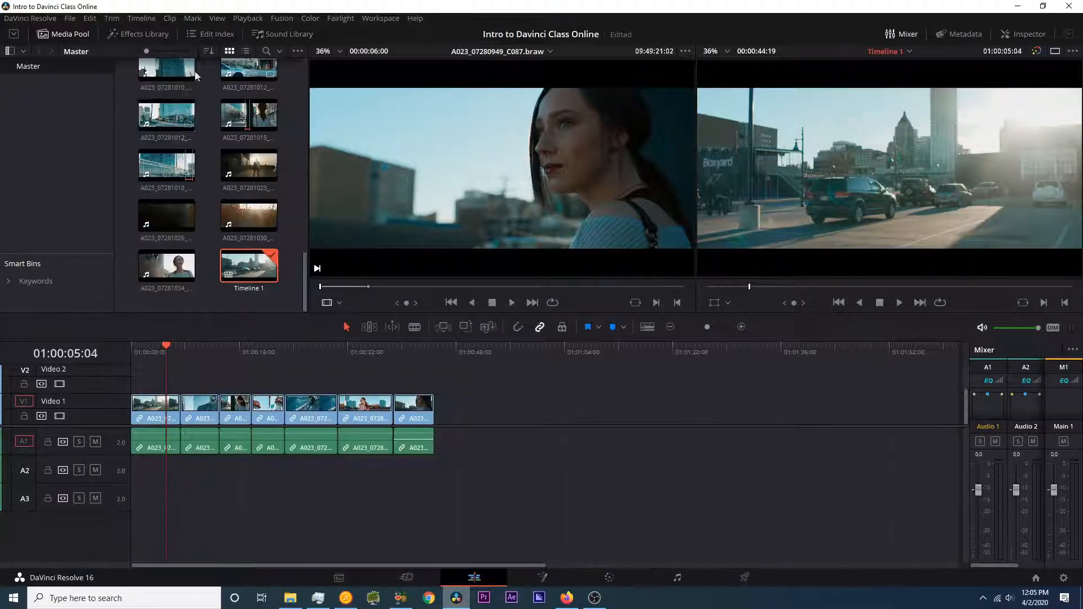
# Step: Hide the Media Pool on the Edit page and bring it back
pyautogui.click(65, 37)
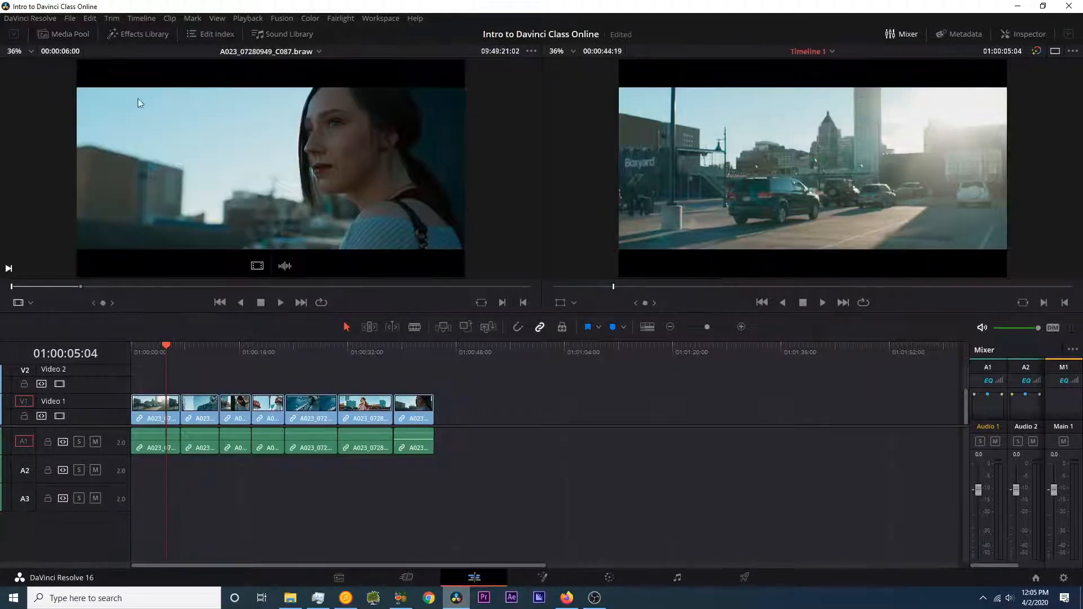
pyautogui.click(57, 35)
pyautogui.click(52, 35)
pyautogui.click(73, 38)
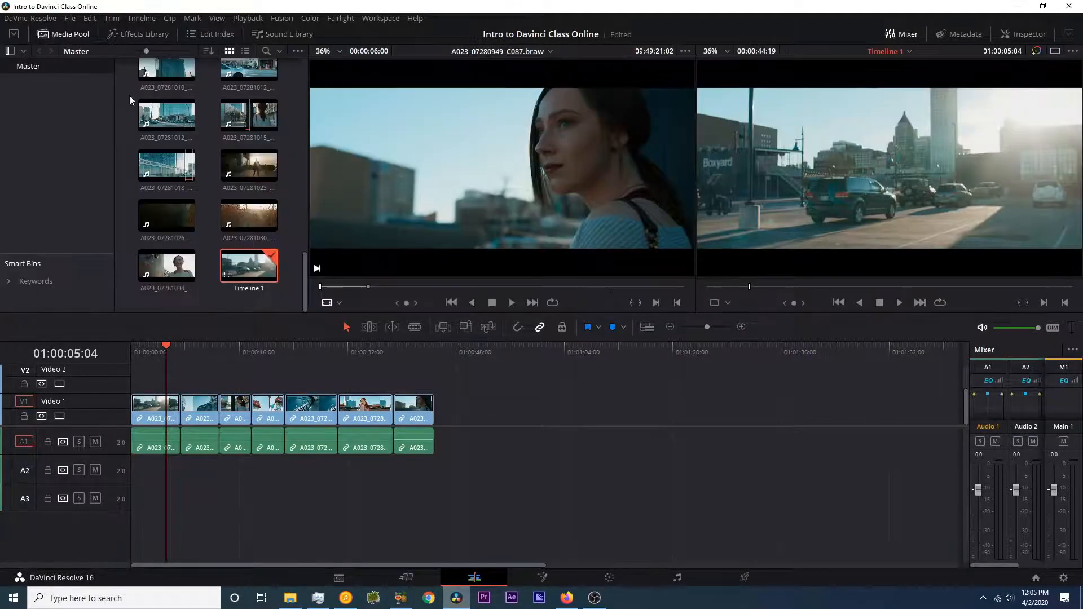
# Step: Look through the Transitions, Titles and Effects libraries on the Cut page, and return to the media clips
pyautogui.click(407, 578)
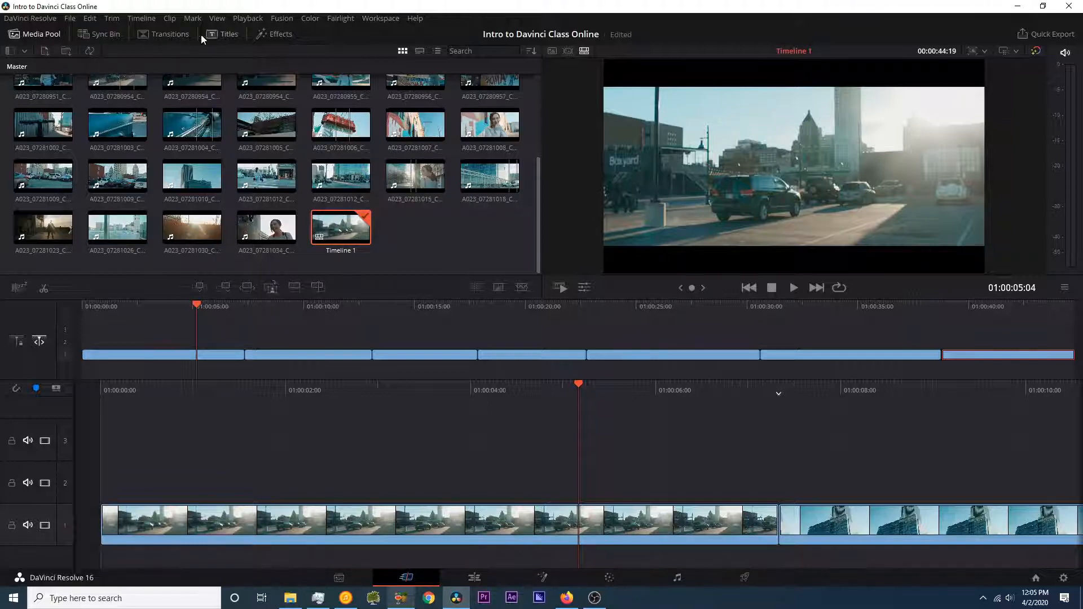
pyautogui.click(169, 35)
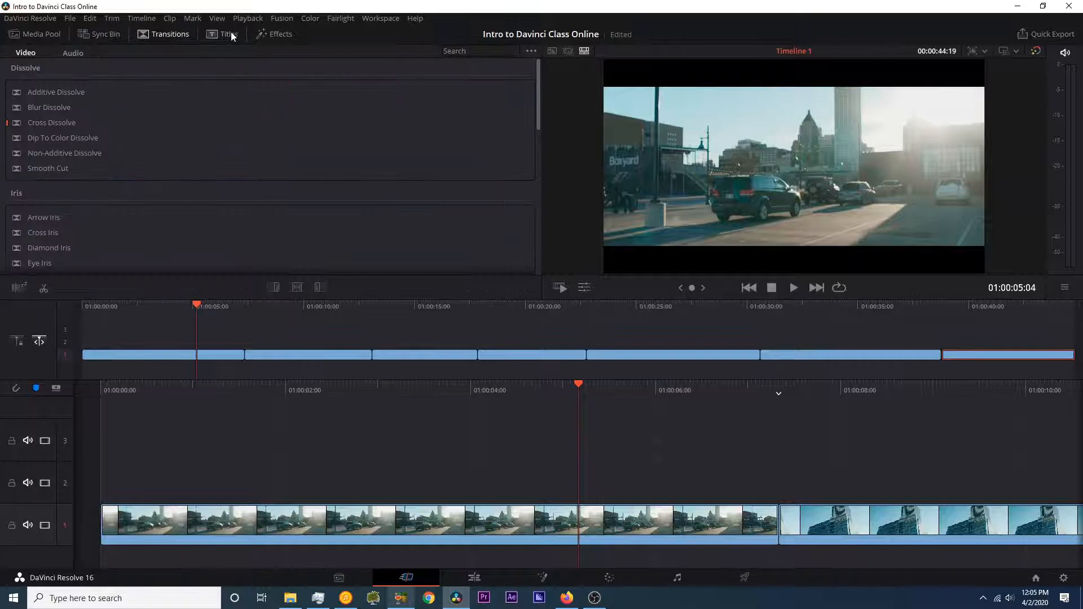
pyautogui.click(231, 33)
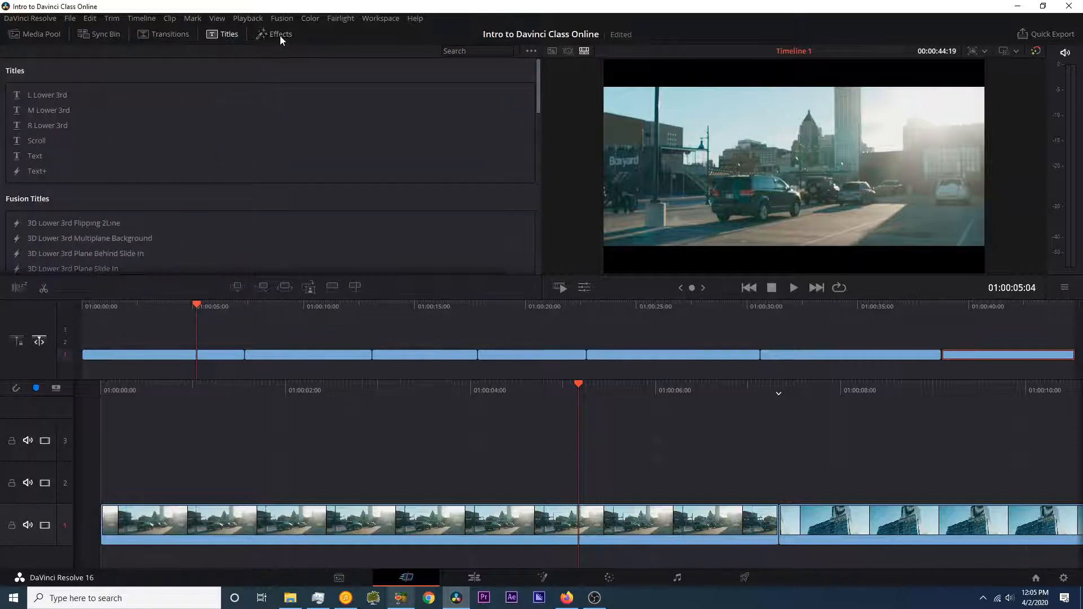
pyautogui.click(280, 35)
pyautogui.click(37, 37)
pyautogui.scroll(3, 171, 172)
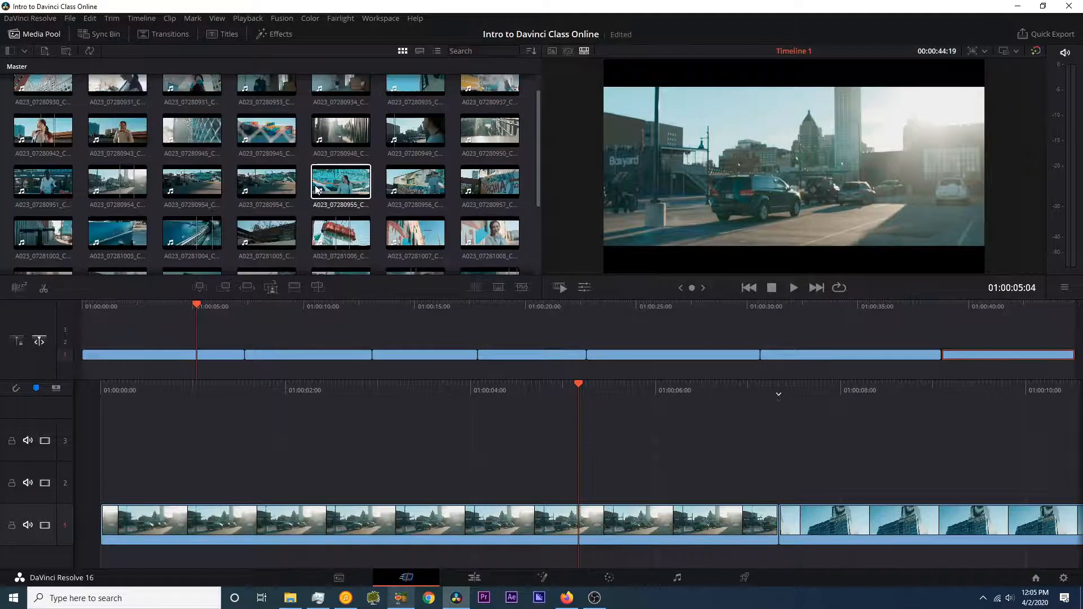
# Step: Switch back to the Edit page and load A023_07281030_C112.braw into the source viewer
pyautogui.click(474, 576)
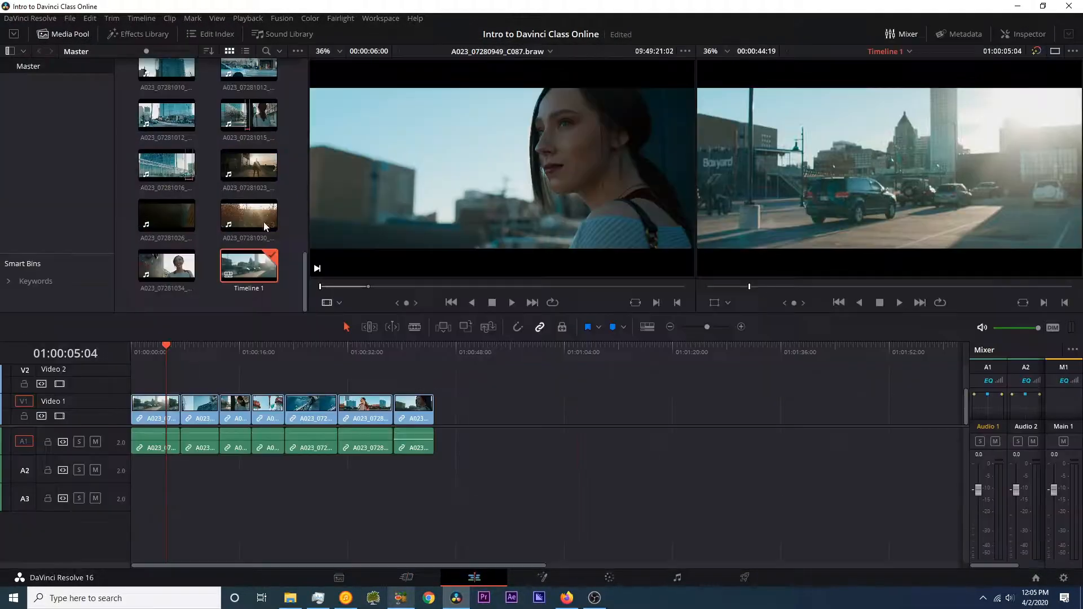
pyautogui.click(52, 32)
pyautogui.click(73, 37)
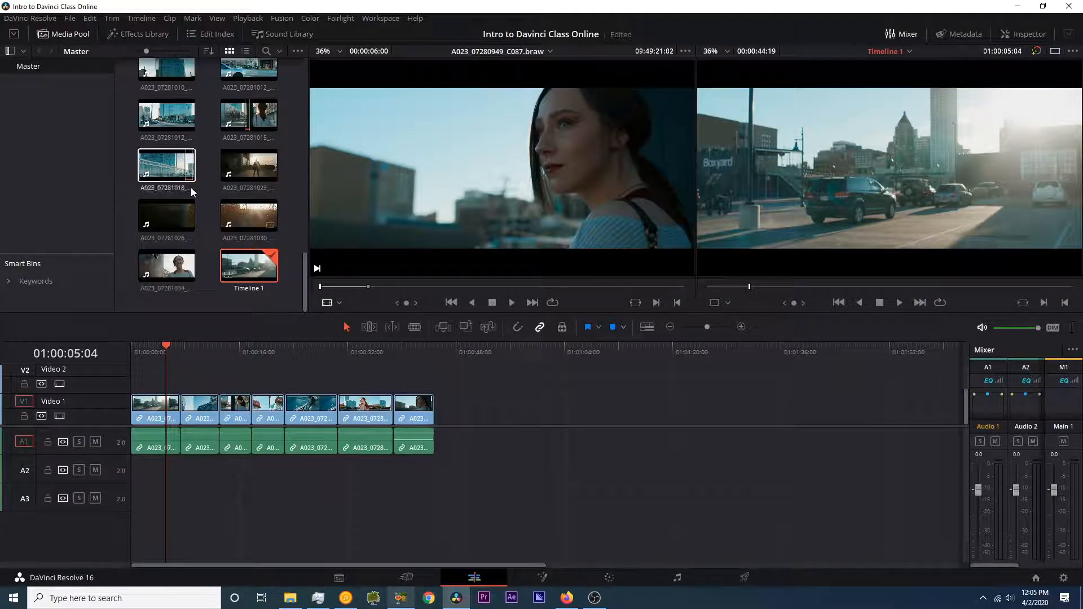
pyautogui.doubleClick(237, 214)
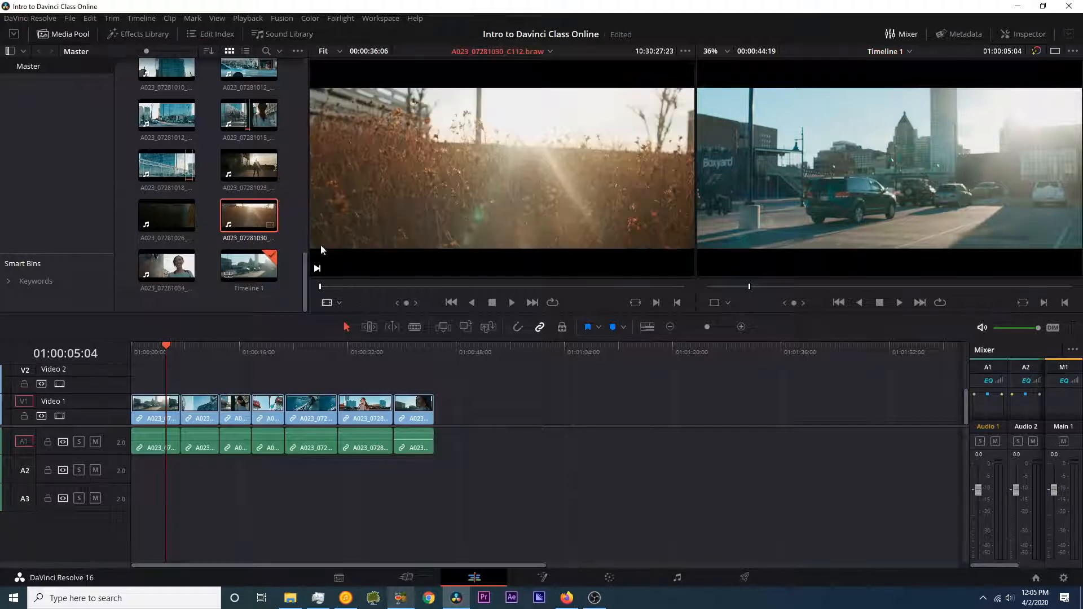
# Step: Mark a 7:08 range of the sunlit grass clip and place it on Video 1, leaving a gap after the last clip
pyautogui.moveTo(338, 286); pyautogui.dragTo(519, 288)
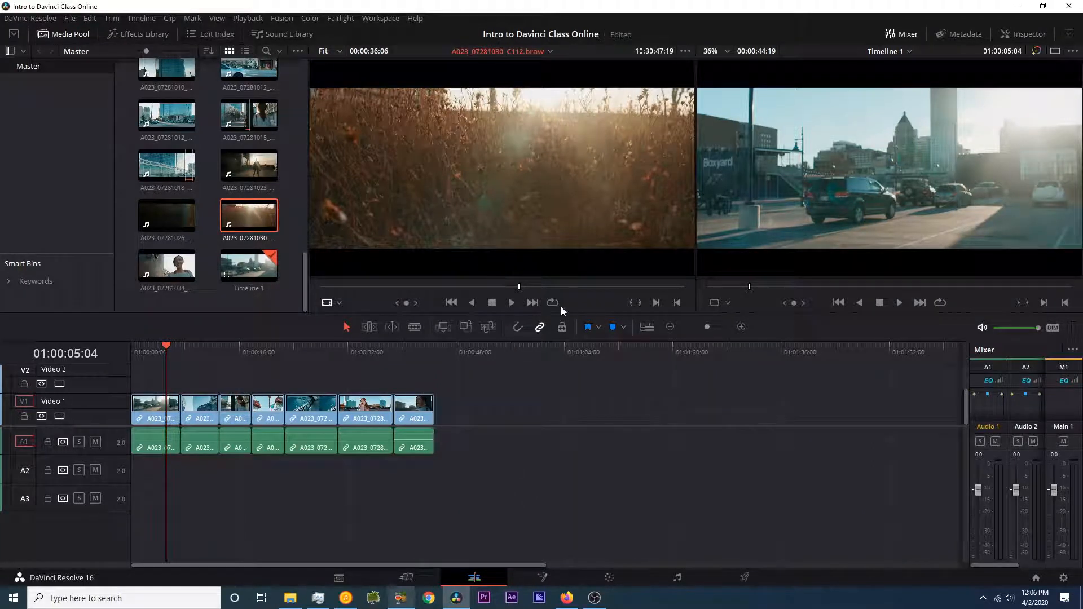
pyautogui.moveTo(519, 286); pyautogui.dragTo(583, 288)
pyautogui.press('o')
pyautogui.moveTo(506, 232); pyautogui.dragTo(468, 417)
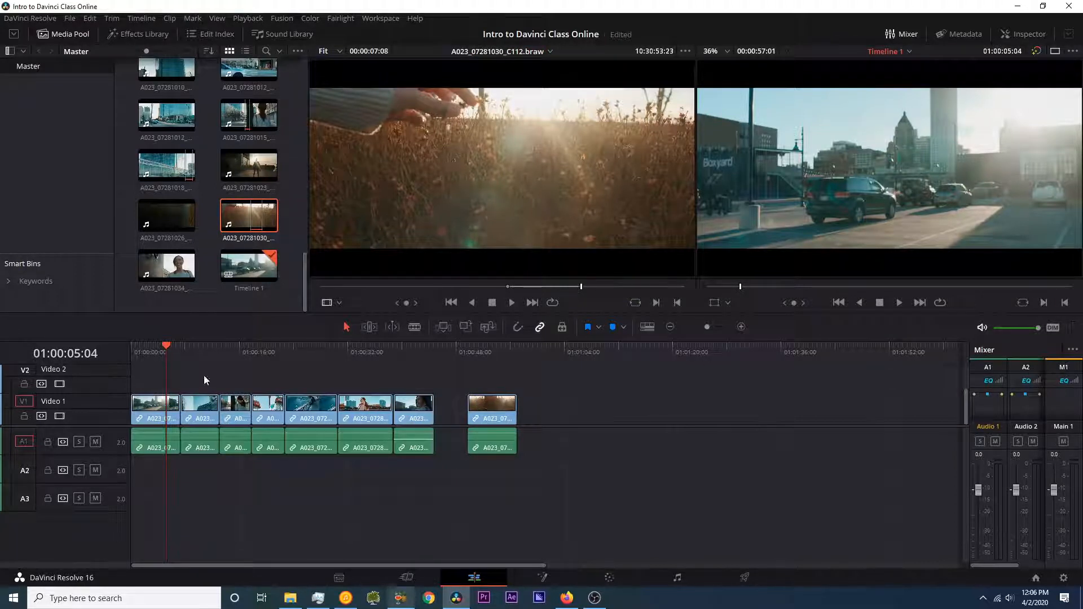
# Step: Scrub the timeline to 01:00:38:15, and examine the Effects Library's generators, effects and OpenFX filters
pyautogui.moveTo(165, 351); pyautogui.dragTo(393, 367)
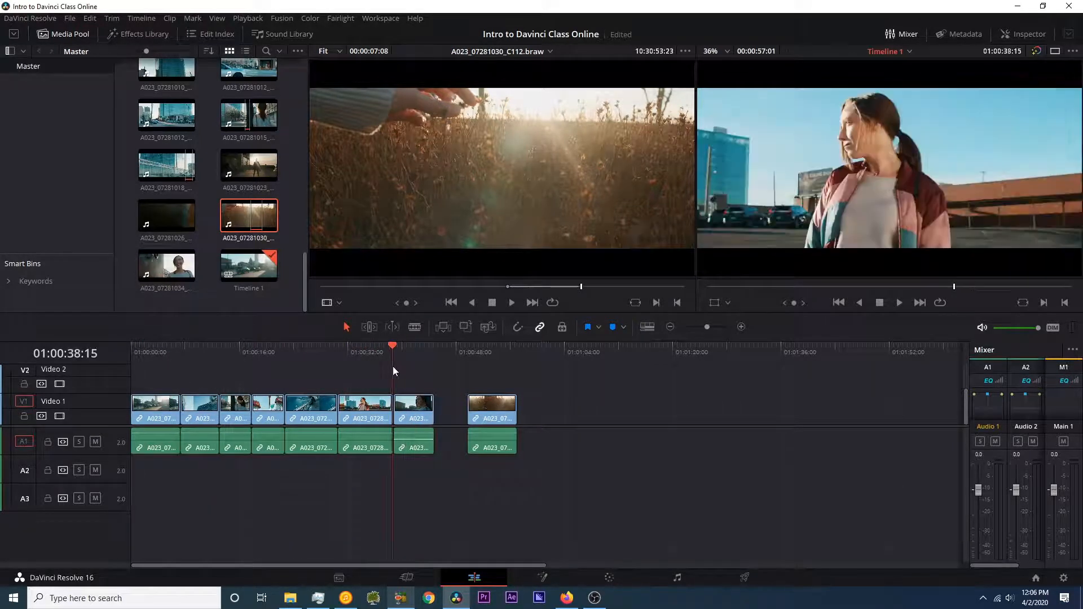
pyautogui.click(141, 34)
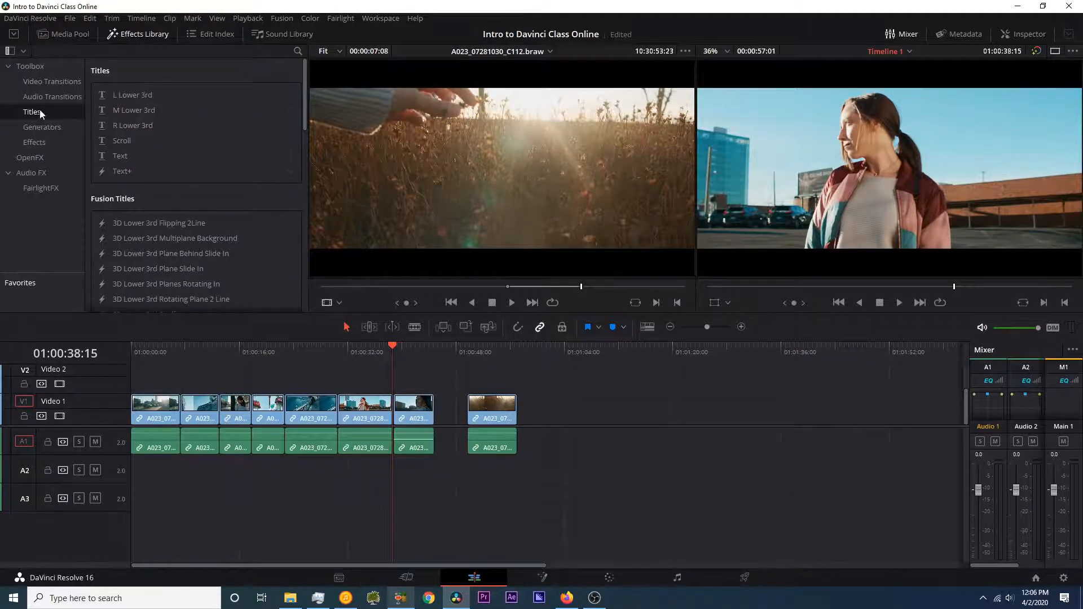
pyautogui.click(54, 131)
pyautogui.click(42, 140)
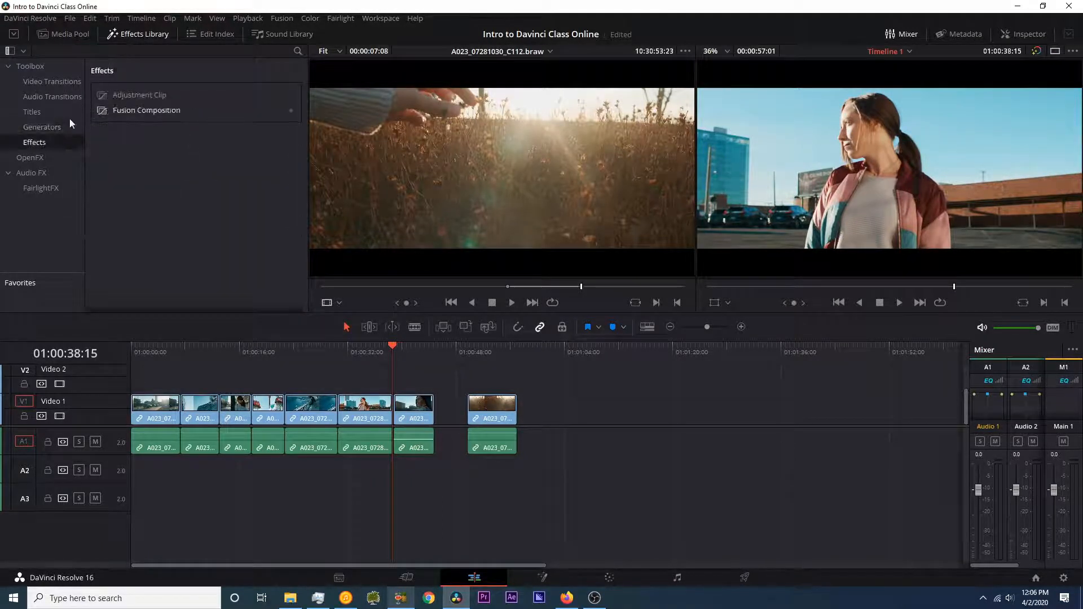
pyautogui.click(80, 160)
pyautogui.scroll(-4, 147, 173)
pyautogui.scroll(4, 147, 174)
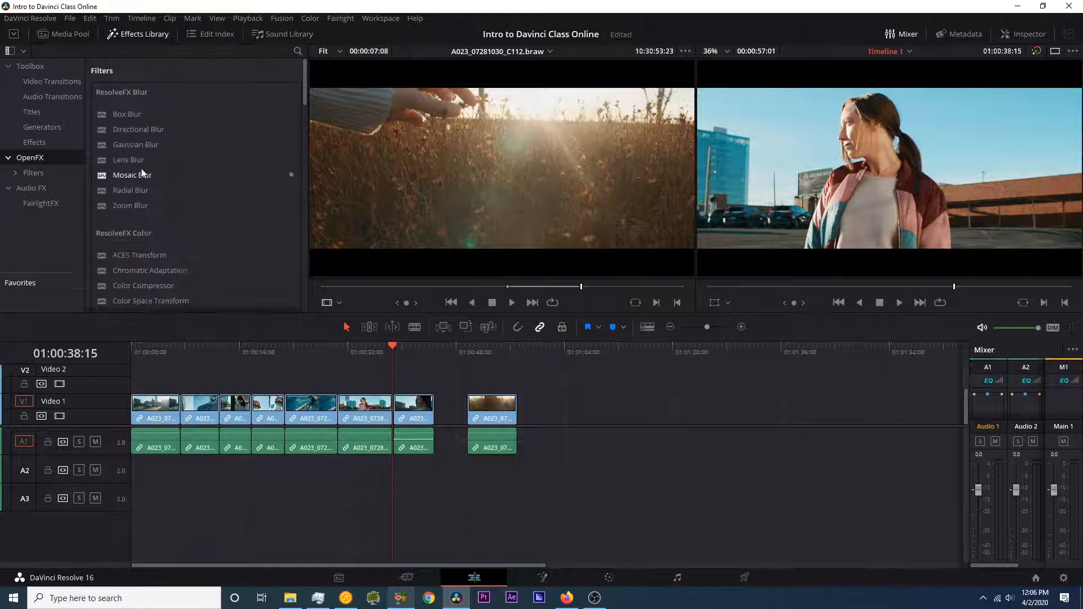
# Step: Examine the title templates and the video transitions in the Effects Library, including Cross Dissolve
pyautogui.click(36, 112)
pyautogui.scroll(-4, 175, 164)
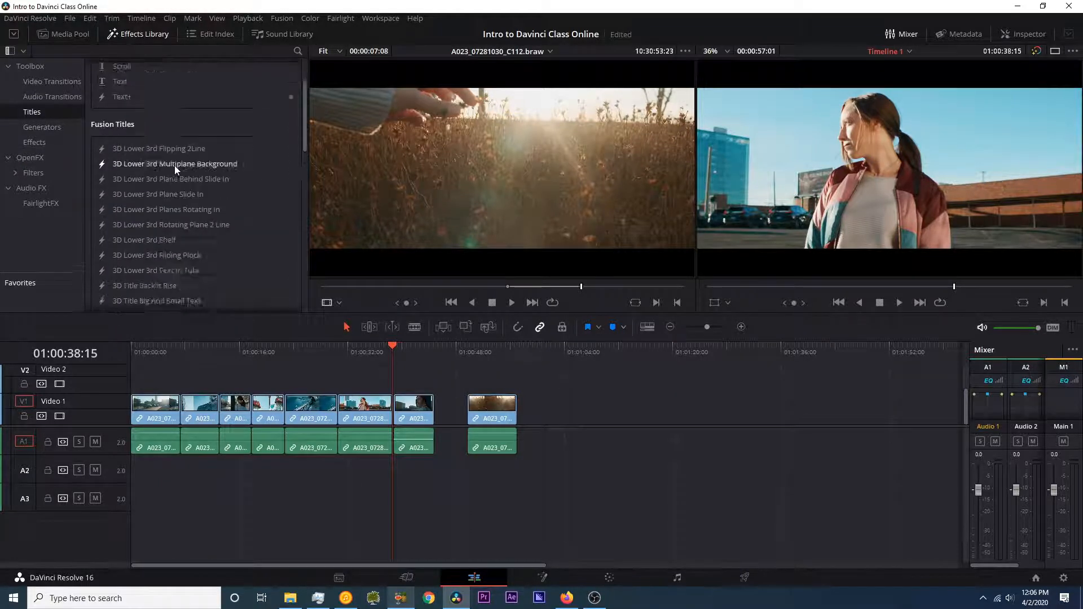
pyautogui.scroll(4, 174, 165)
pyautogui.scroll(-1, 167, 228)
pyautogui.scroll(1, 167, 228)
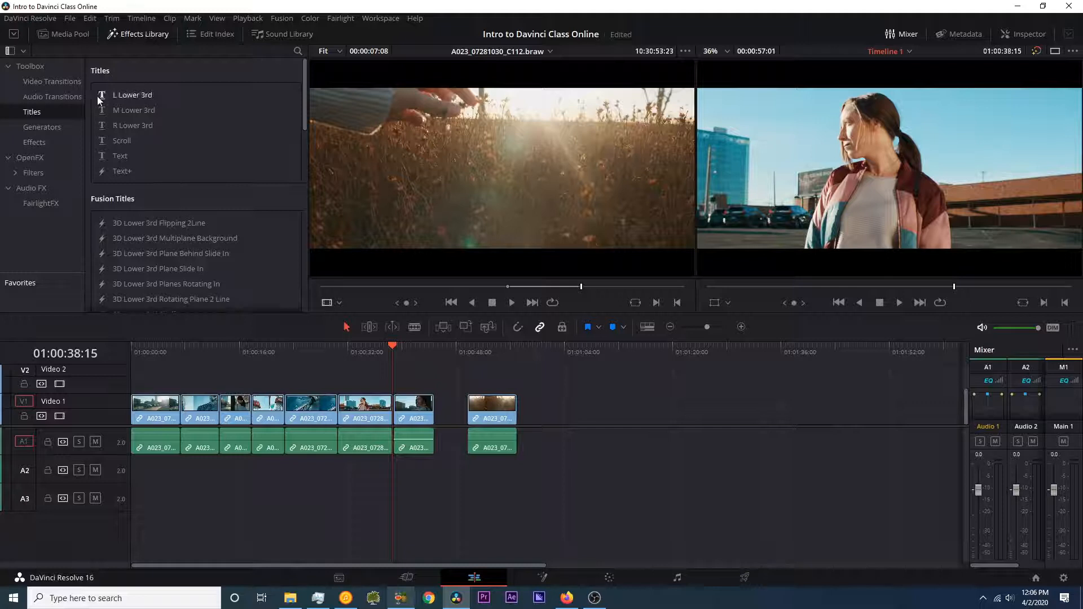
pyautogui.click(46, 81)
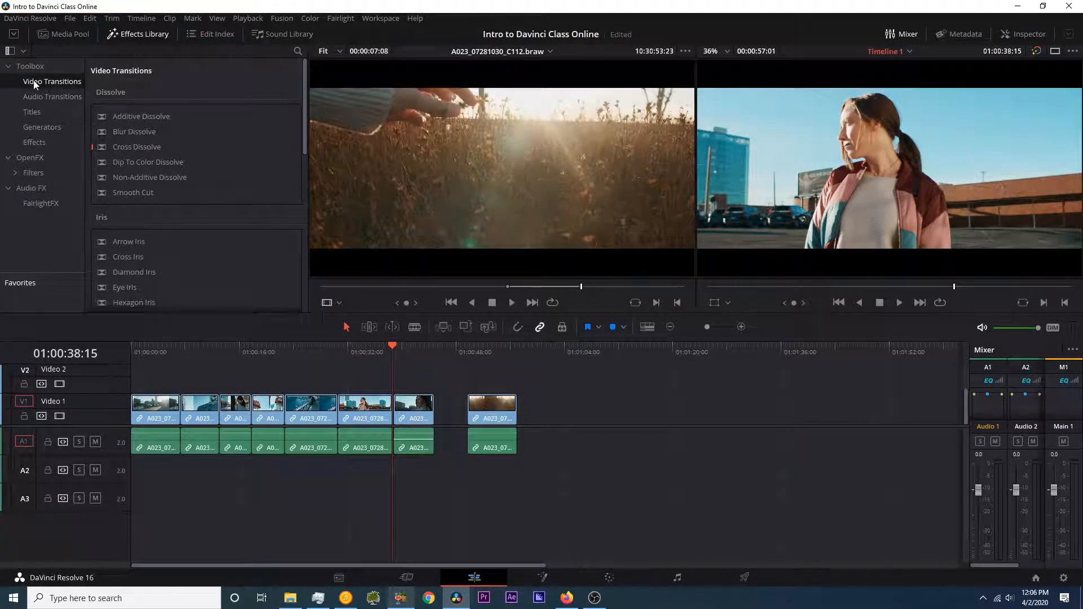
pyautogui.click(137, 148)
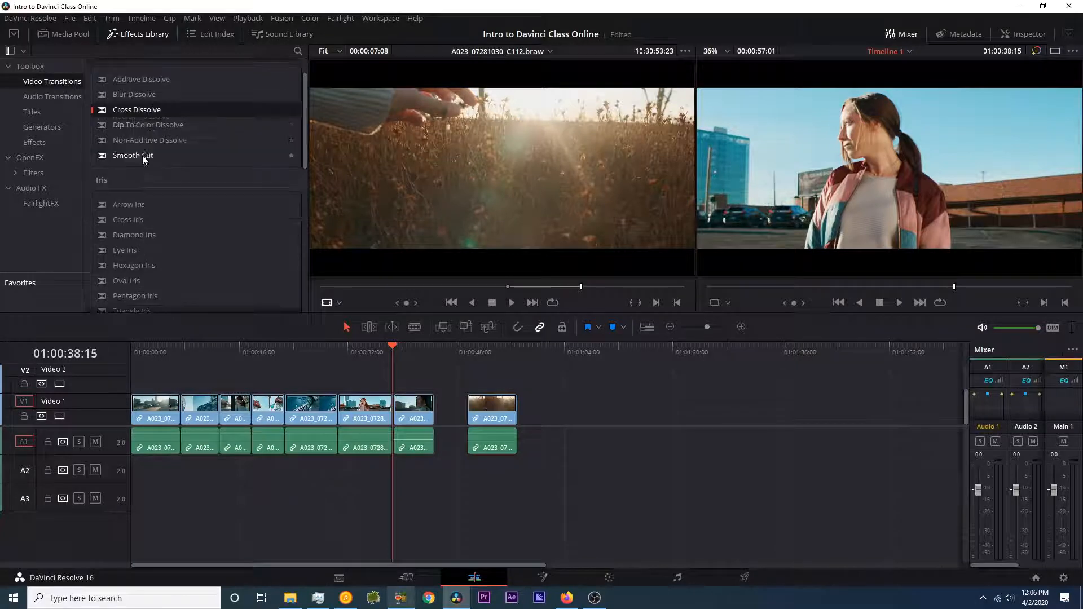
pyautogui.scroll(-5, 166, 181)
pyautogui.scroll(-2, 158, 217)
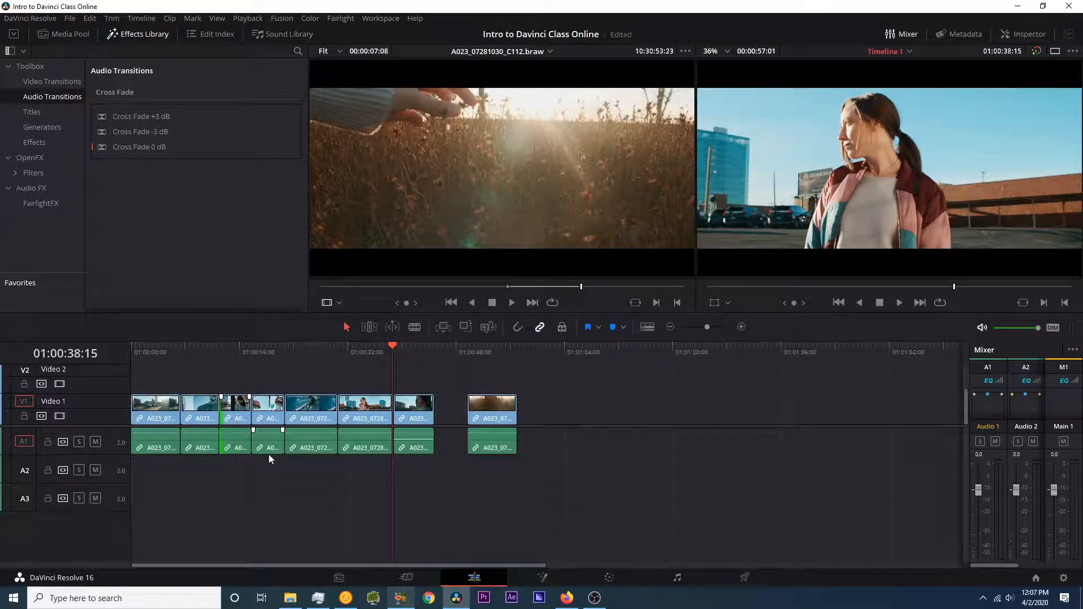
# Step: Scrub to 01:00:27:23 on the Cut page and compare how the Edit page shows the clips' separate audio tracks
pyautogui.click(408, 576)
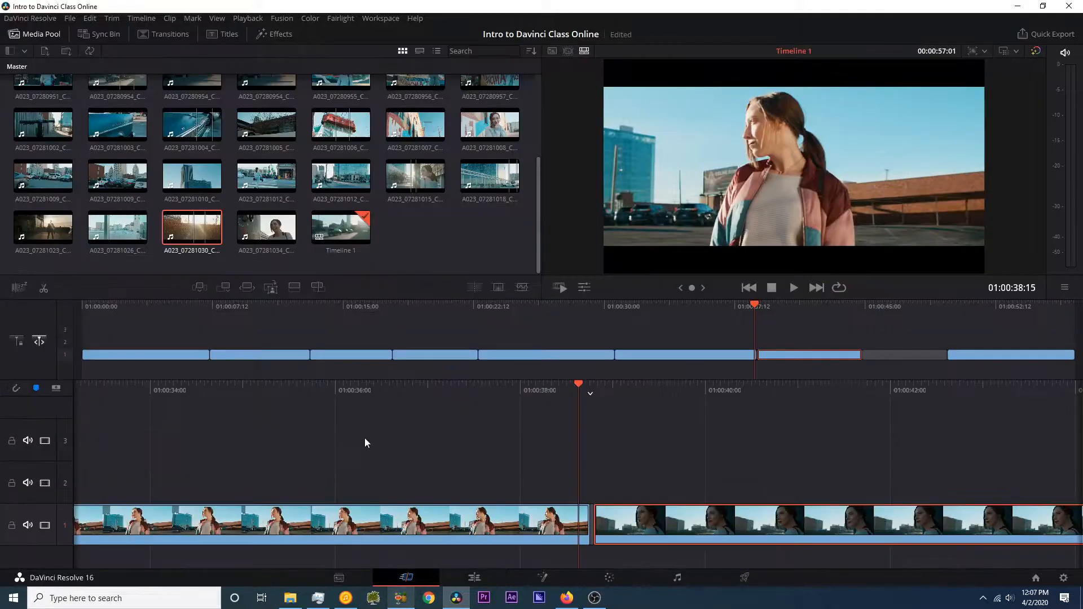
pyautogui.moveTo(714, 318); pyautogui.dragTo(562, 333)
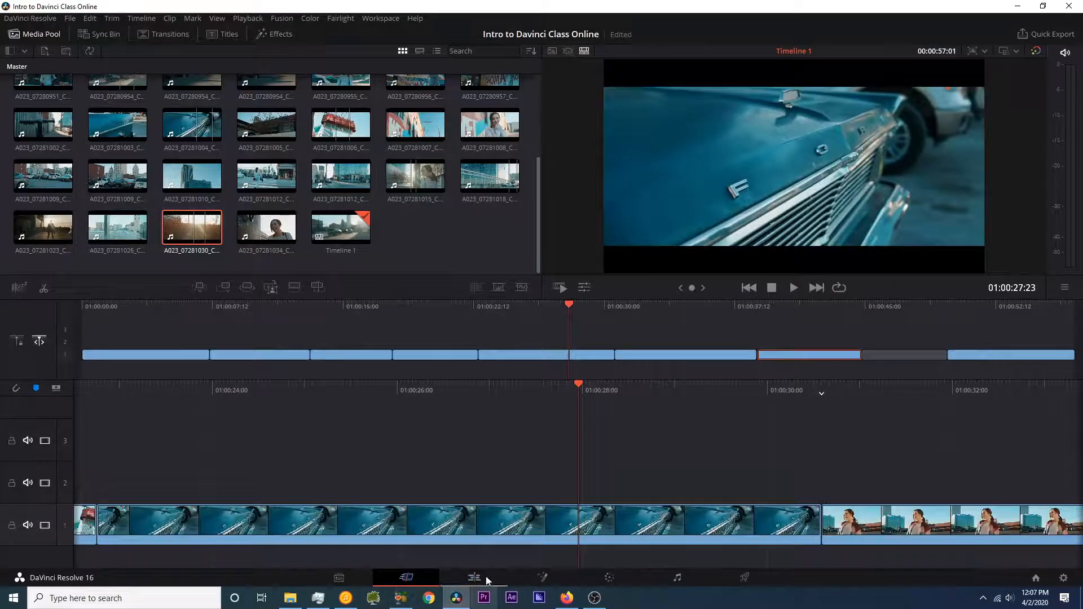
pyautogui.click(474, 578)
pyautogui.click(402, 444)
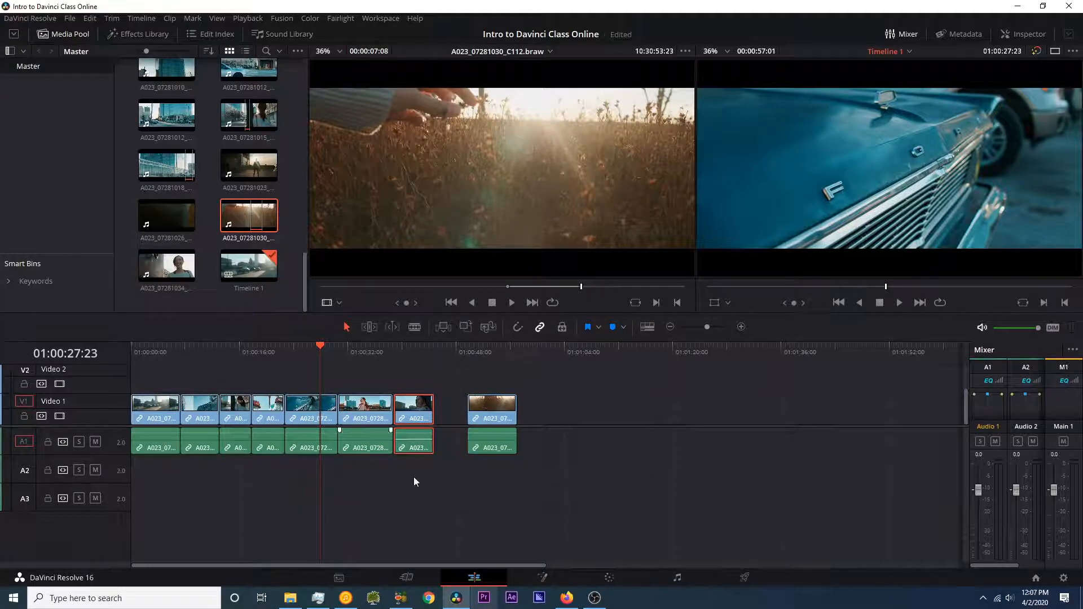
pyautogui.click(631, 464)
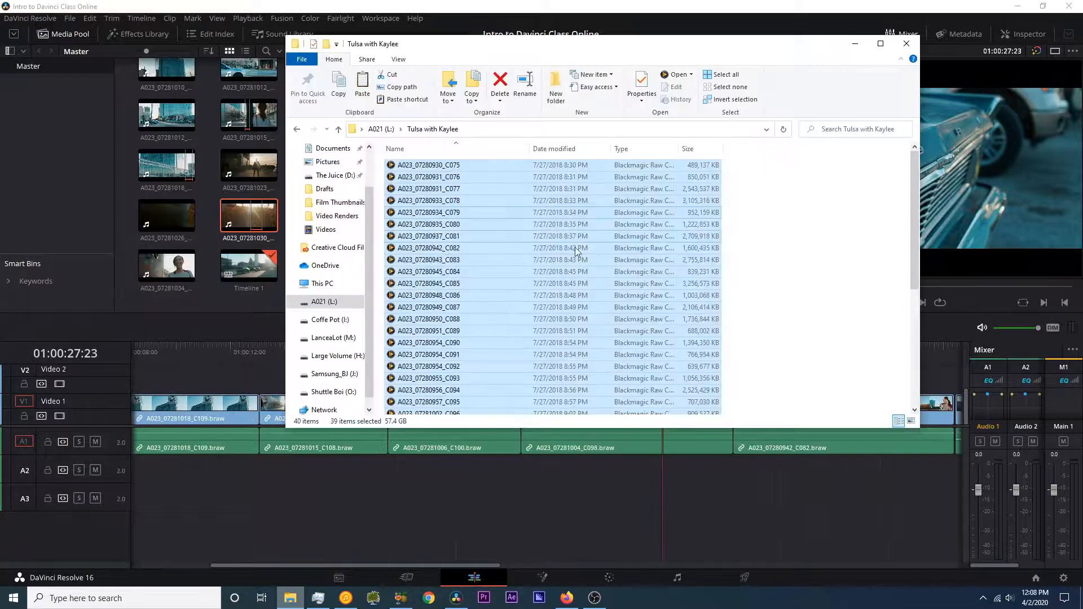
# Step: Import the WAV music file from the Tulsa with Kaylee folder into the Media Pool
pyautogui.scroll(-2, 444, 342)
pyautogui.click(498, 411)
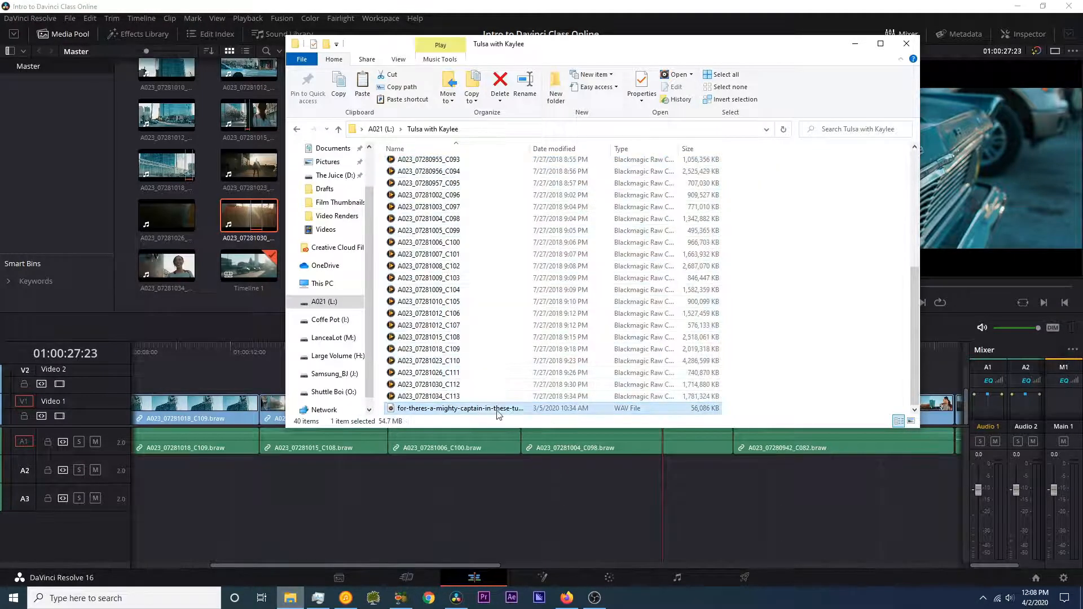
pyautogui.moveTo(248, 299); pyautogui.dragTo(260, 281)
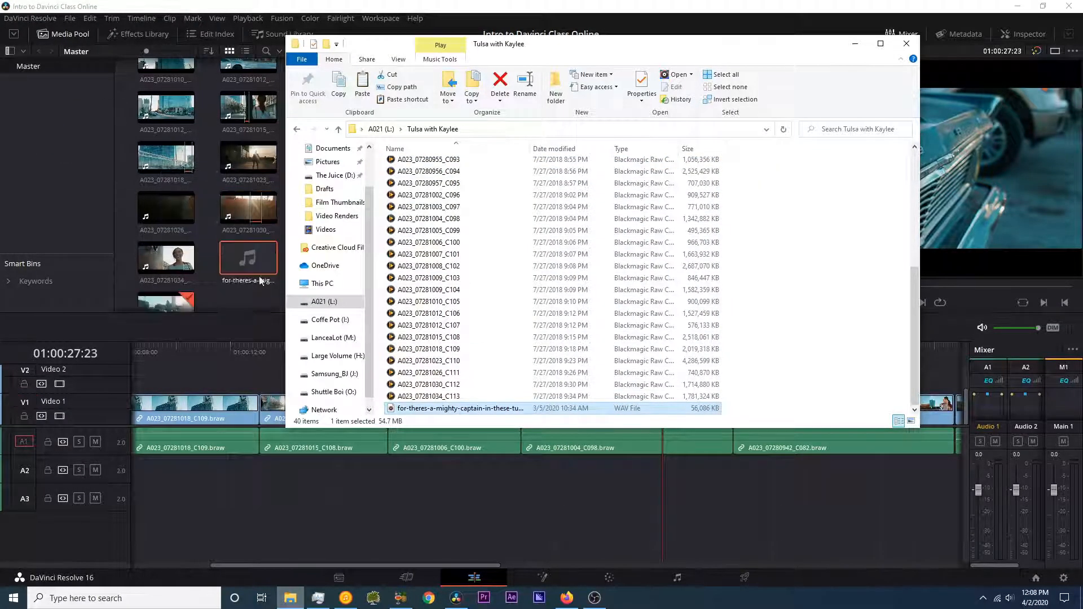
pyautogui.click(209, 290)
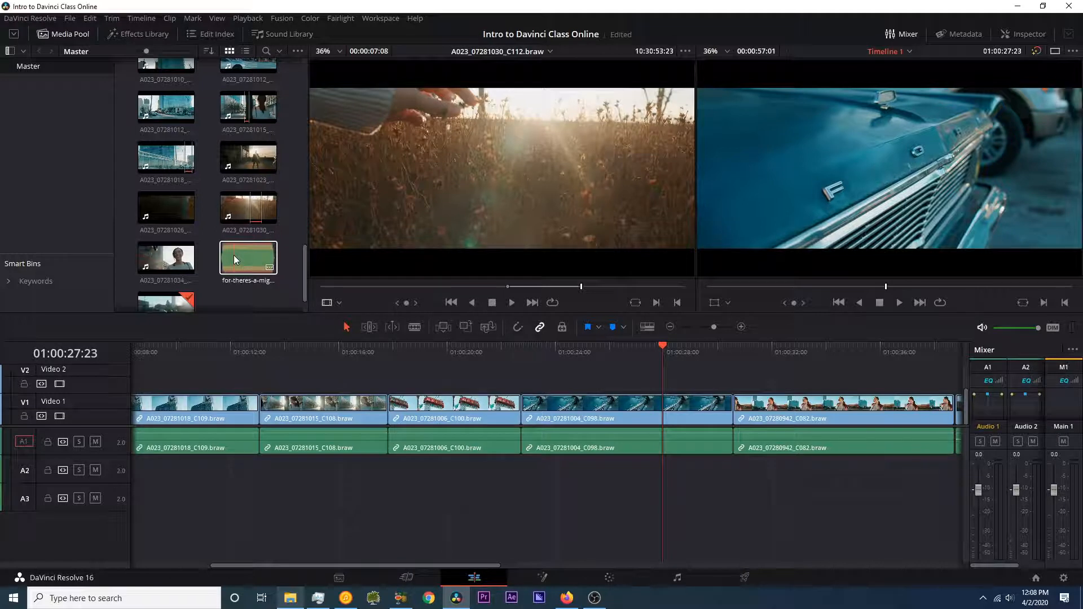
# Step: Load the music track into the source viewer, listen to it and mark its out point at 24:00:20:13, where the waveform jumps
pyautogui.click(234, 255)
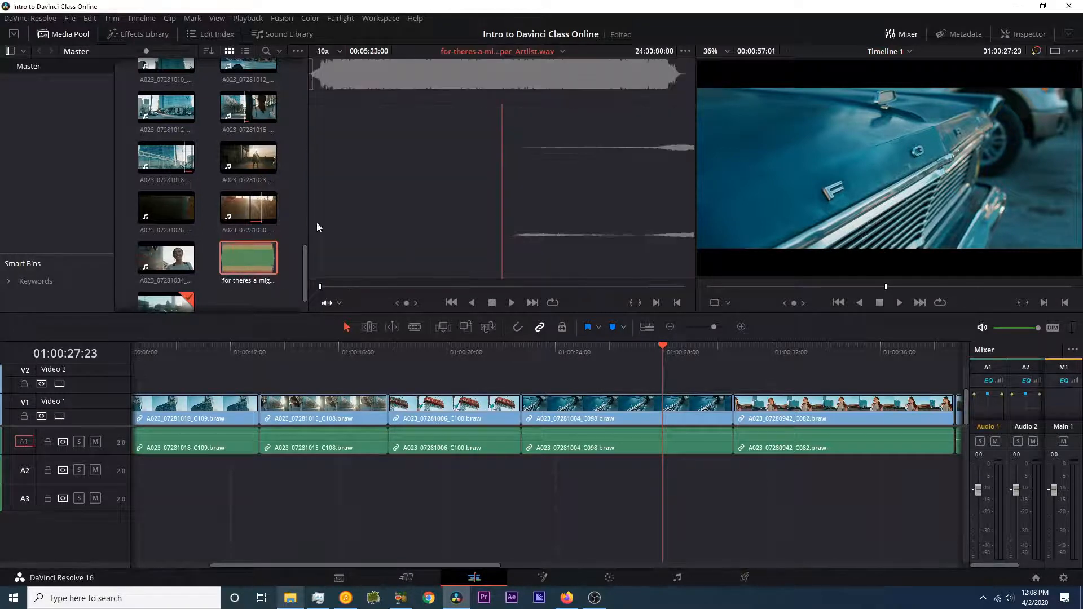
pyautogui.press('space')
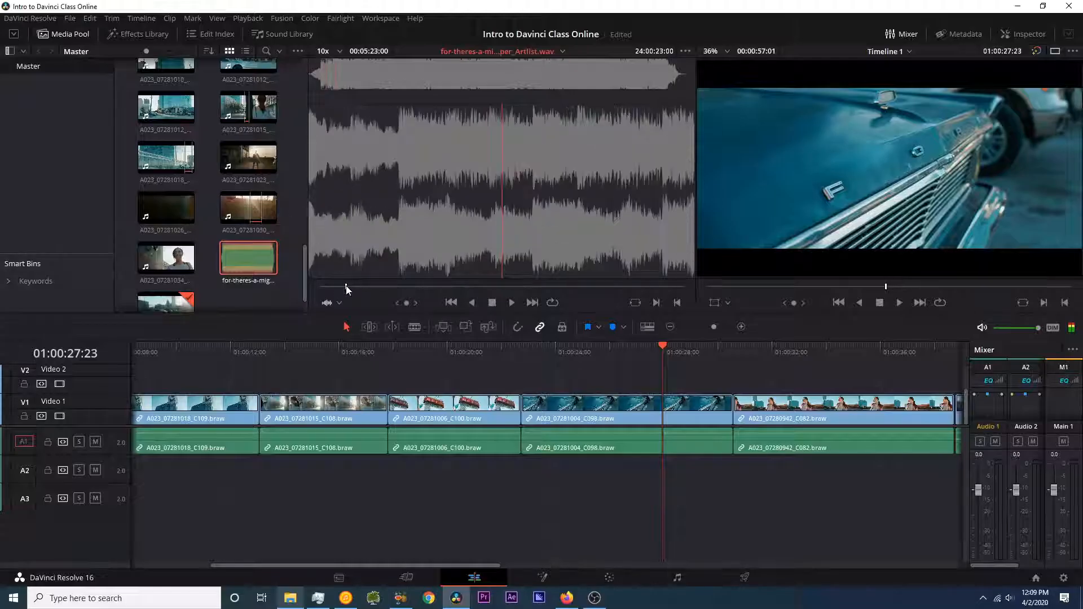
pyautogui.moveTo(346, 288); pyautogui.dragTo(348, 289)
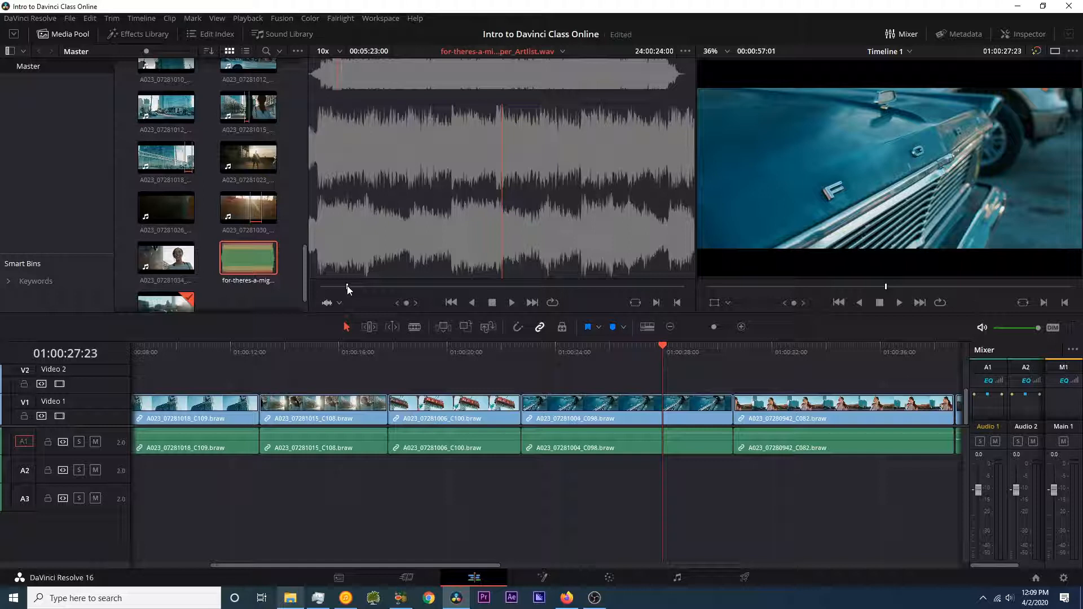
pyautogui.moveTo(348, 289)
pyautogui.mouseDown()
pyautogui.moveTo(312, 300)
pyautogui.moveTo(343, 289)
pyautogui.mouseUp()
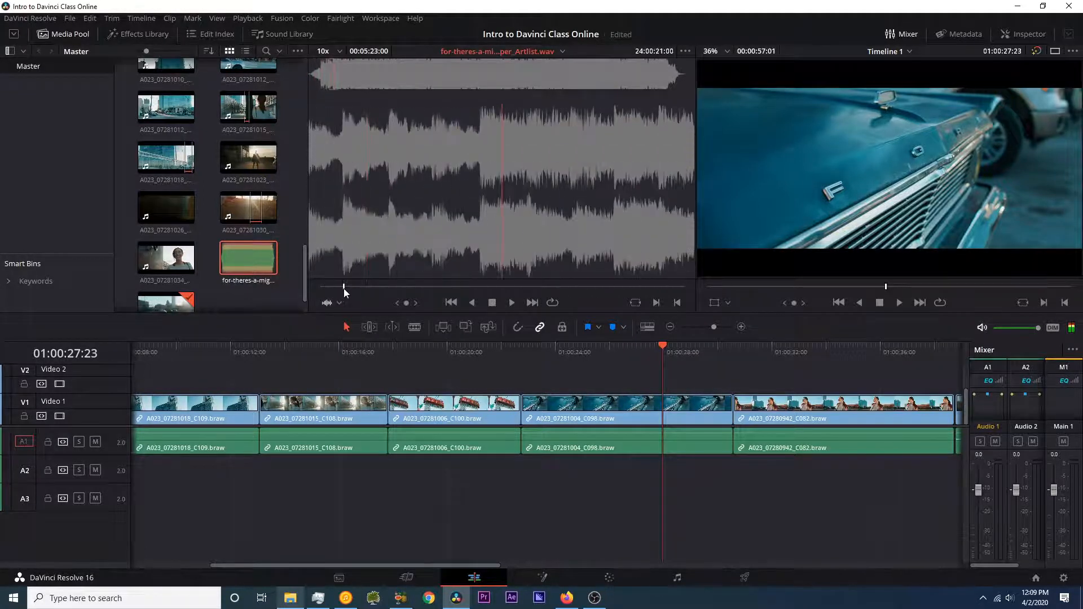
pyautogui.press('Right')
pyautogui.press('Right')
pyautogui.press('Left')
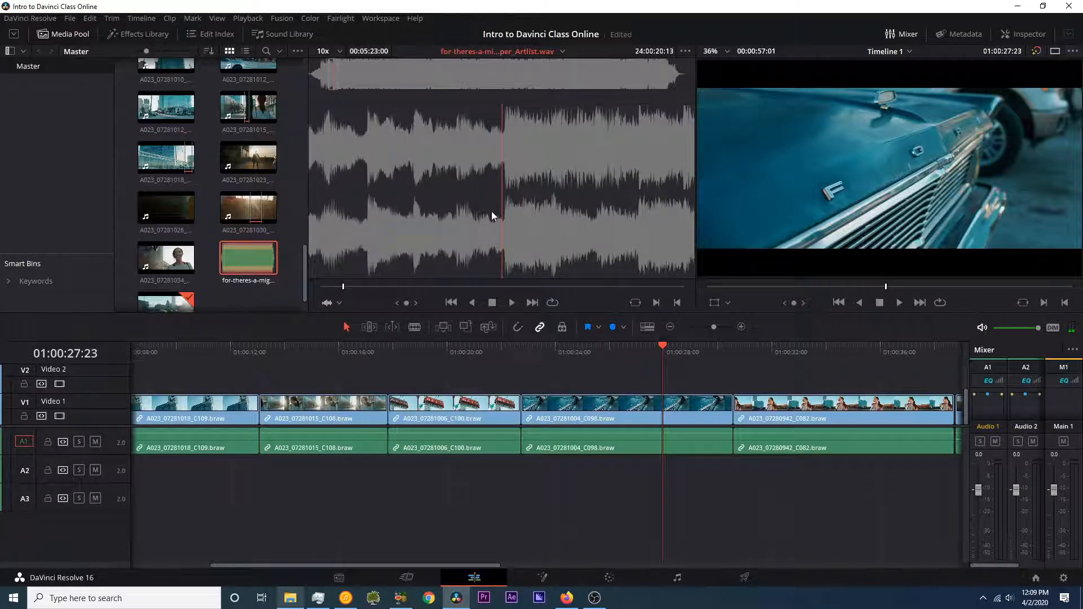
pyautogui.press('o')
# Step: Add the marked music section to track A2 and align it with the start of the timeline
pyautogui.moveTo(472, 177); pyautogui.dragTo(427, 469)
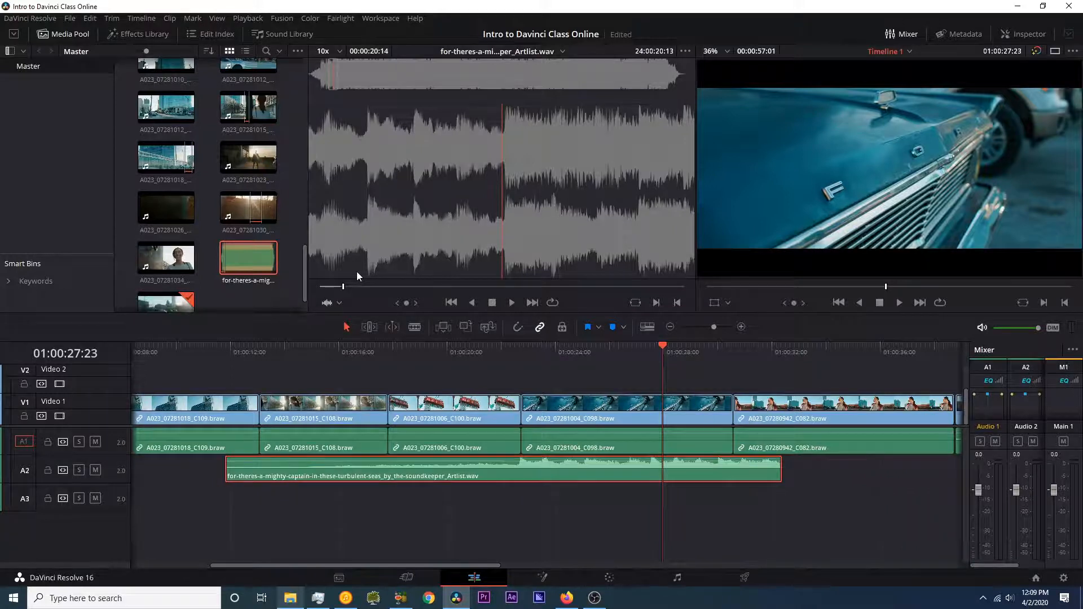
pyautogui.hotkey('ctrl', '-')
pyautogui.hotkey('ctrl', '-')
pyautogui.moveTo(308, 476); pyautogui.dragTo(220, 474)
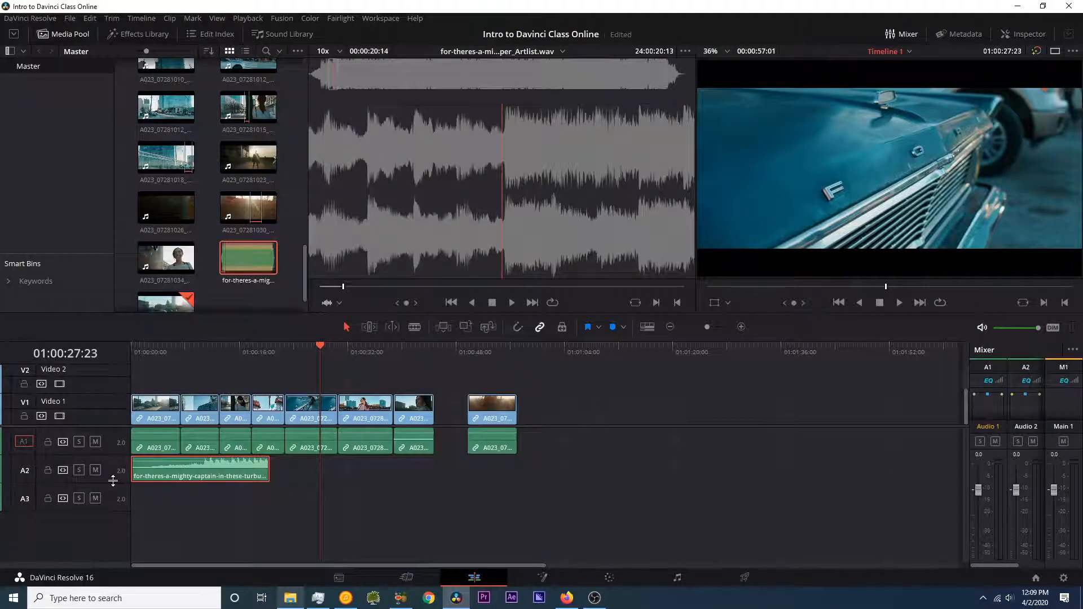
# Step: Make the Audio 2 track taller and extend the end of the music clip until it runs beneath the last video clip
pyautogui.moveTo(113, 480); pyautogui.dragTo(114, 496)
pyautogui.moveTo(116, 452); pyautogui.dragTo(125, 443)
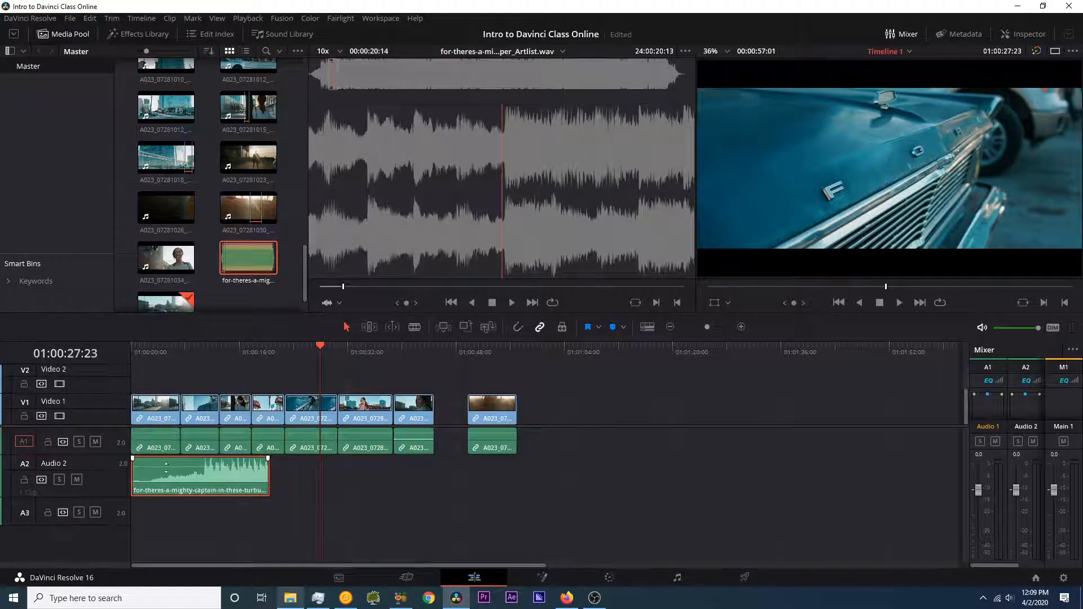
pyautogui.moveTo(269, 476); pyautogui.dragTo(494, 469)
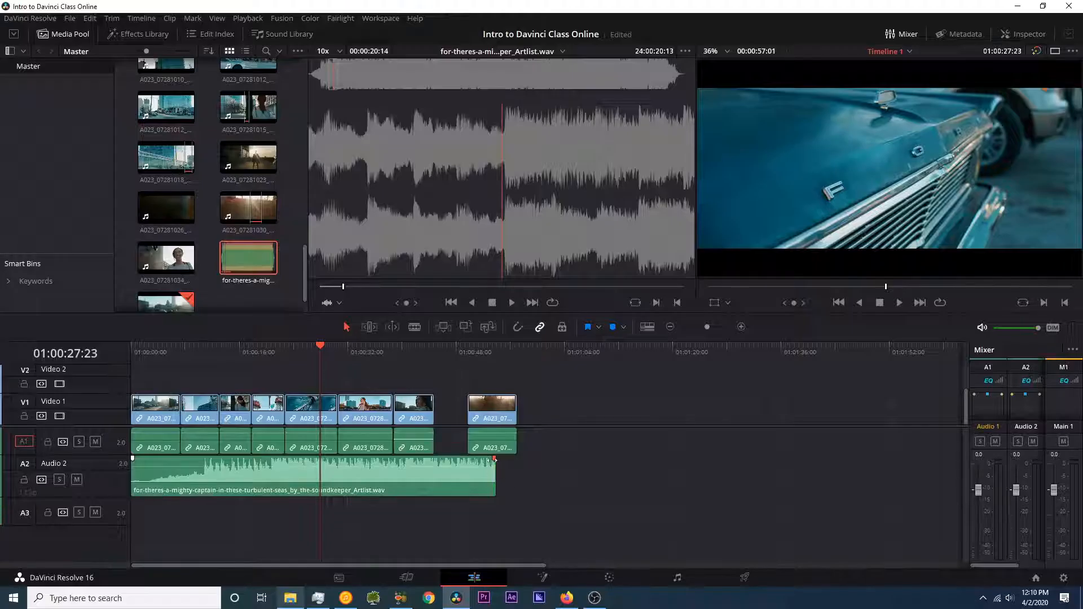
# Step: Add a fade-out to the end of the music clip and scrub the timeline to 01:00:50:17
pyautogui.moveTo(495, 459); pyautogui.dragTo(466, 460)
pyautogui.click(465, 355)
pyautogui.moveTo(466, 359); pyautogui.dragTo(503, 396)
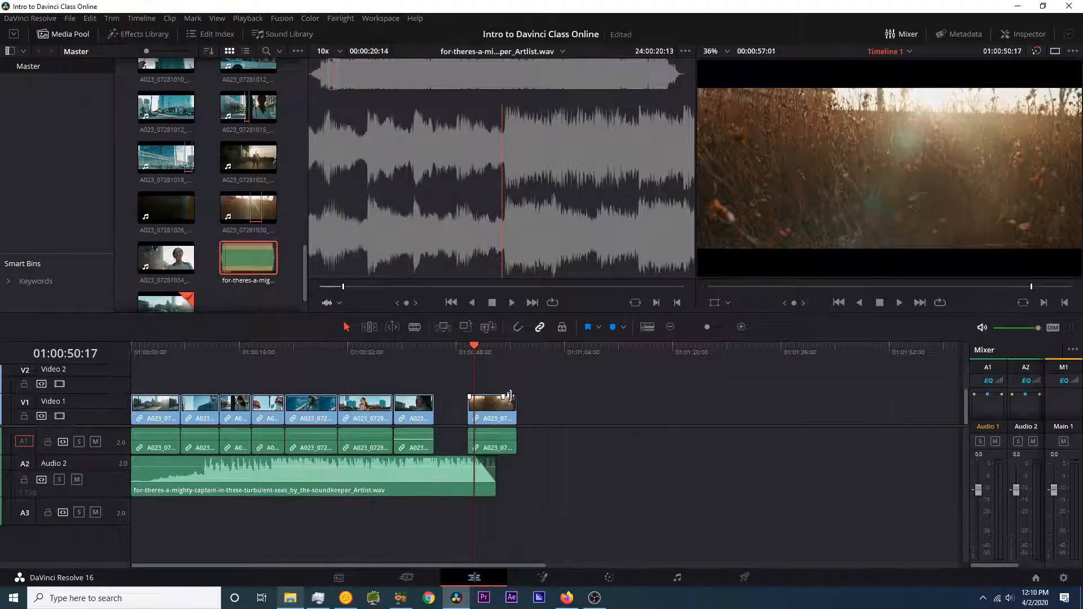
# Step: Play the ending and shift all the video clips together until the first one starts about 8 seconds into the timeline
pyautogui.press('space')
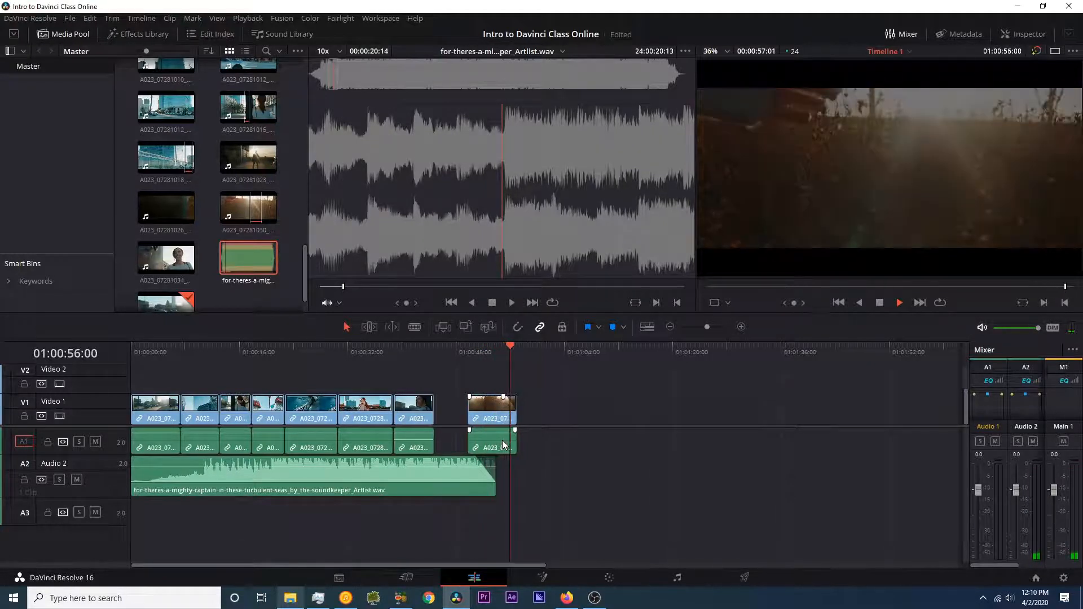
pyautogui.moveTo(167, 355)
pyautogui.mouseDown()
pyautogui.moveTo(151, 350)
pyautogui.moveTo(211, 351)
pyautogui.moveTo(151, 356)
pyautogui.mouseUp()
pyautogui.moveTo(601, 386); pyautogui.dragTo(150, 430)
pyautogui.click(186, 380)
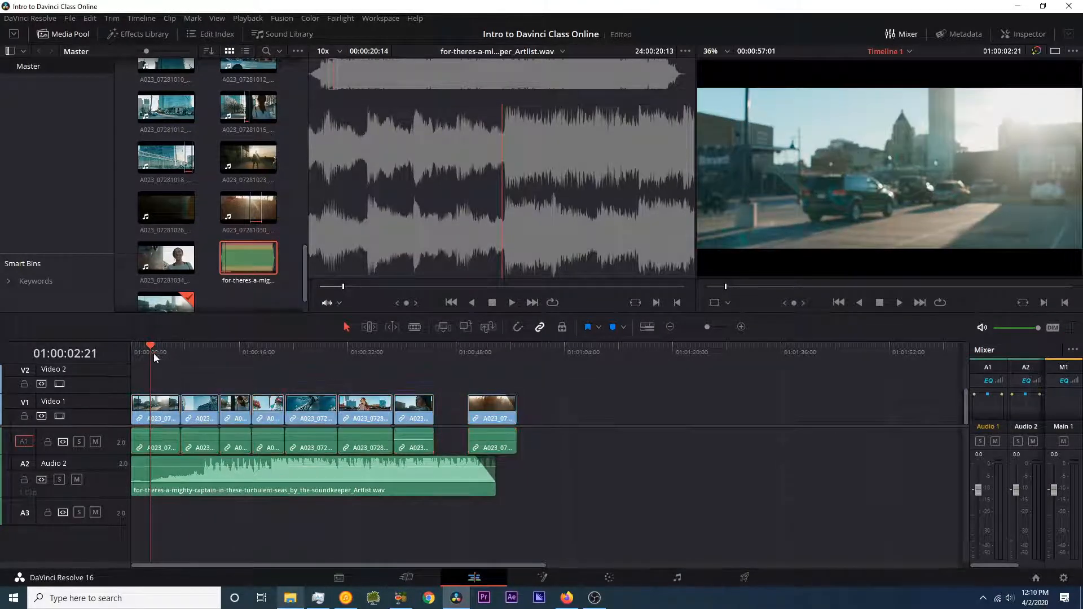
pyautogui.moveTo(154, 353); pyautogui.dragTo(117, 358)
pyautogui.moveTo(563, 389); pyautogui.dragTo(180, 399)
pyautogui.click(174, 385)
pyautogui.press('space')
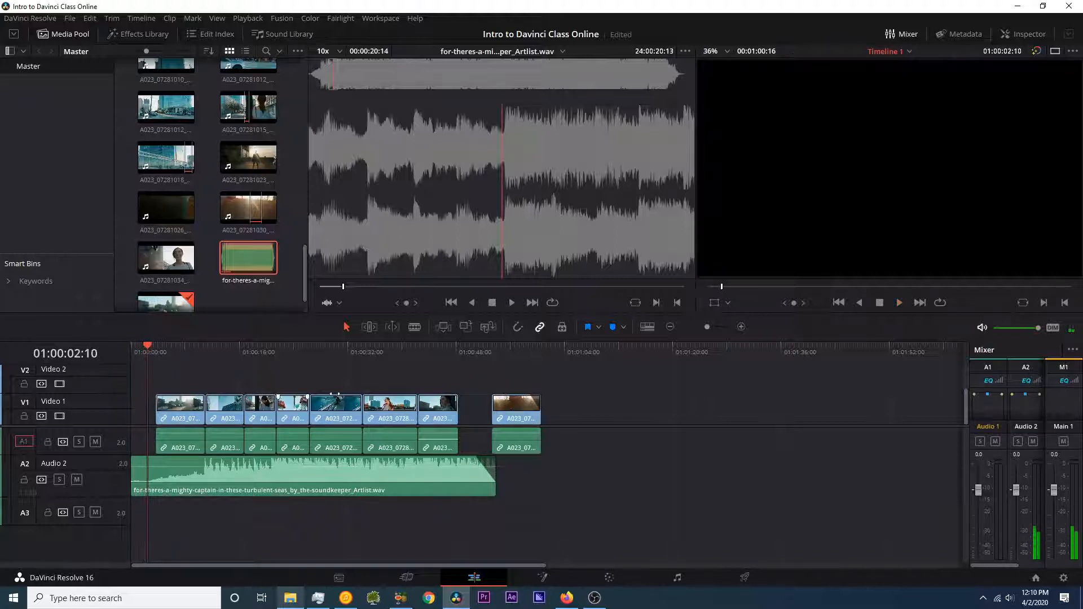
pyautogui.moveTo(504, 410); pyautogui.dragTo(202, 404)
pyautogui.click(194, 389)
pyautogui.moveTo(143, 350); pyautogui.dragTo(128, 351)
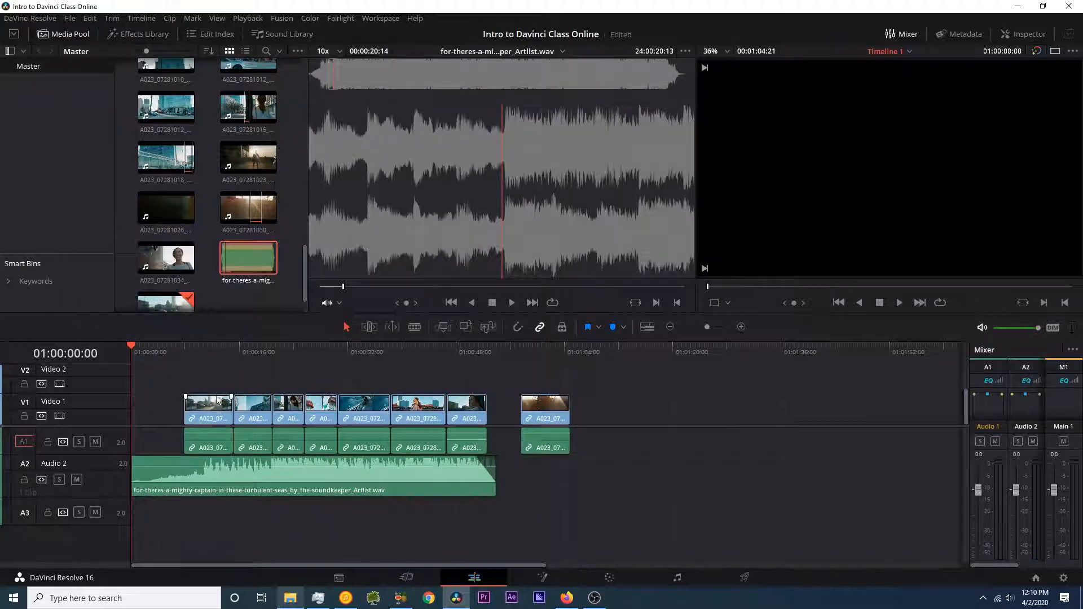
# Step: Add a 2:05 fade-in to the first video clip and play the opening from the start of the timeline
pyautogui.moveTo(185, 398)
pyautogui.mouseDown()
pyautogui.moveTo(194, 396)
pyautogui.moveTo(185, 398)
pyautogui.mouseUp()
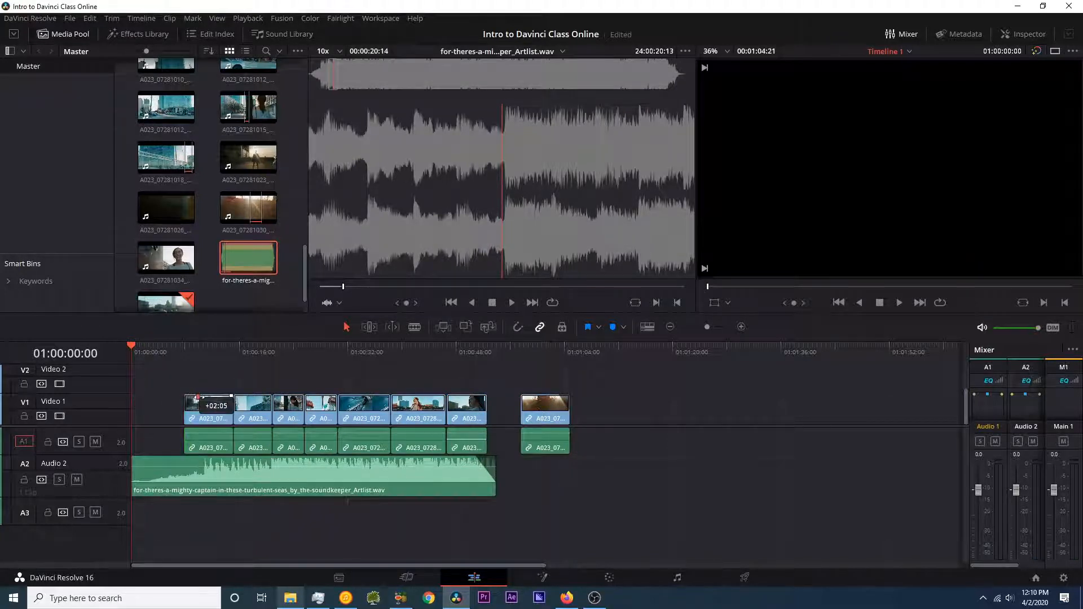
pyautogui.press('space')
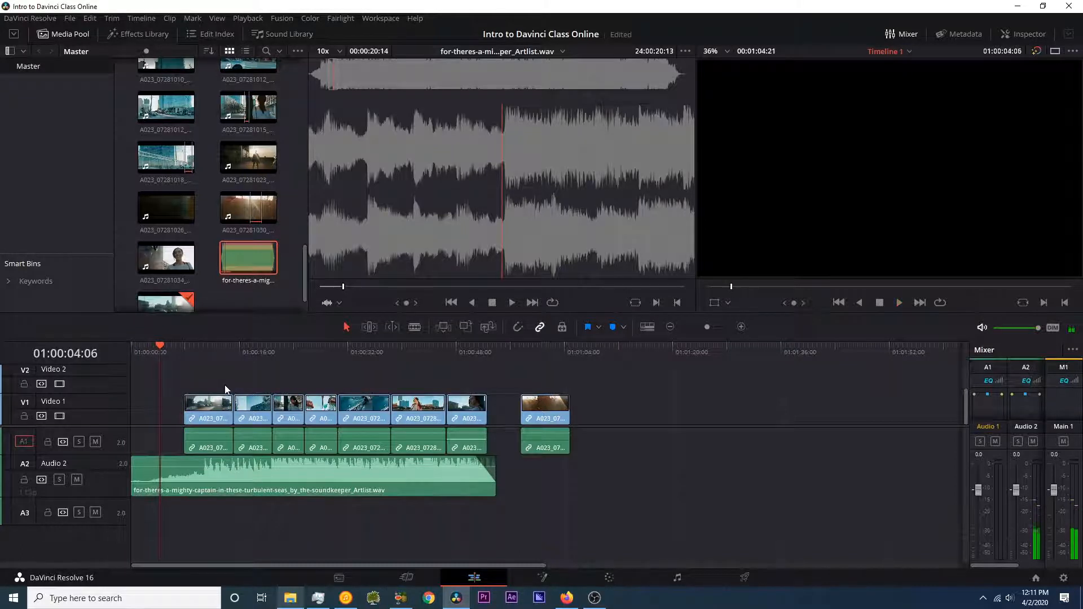
pyautogui.moveTo(148, 354); pyautogui.dragTo(131, 354)
# Step: Add a basic Text title on Video 1 in the gap before the first video clip
pyautogui.click(145, 36)
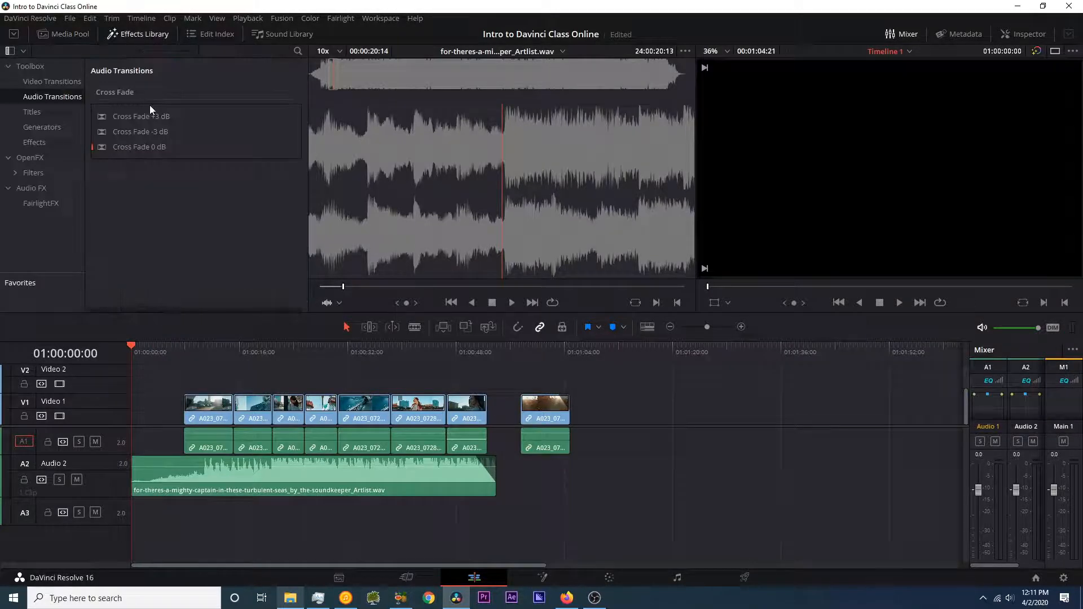
pyautogui.click(67, 112)
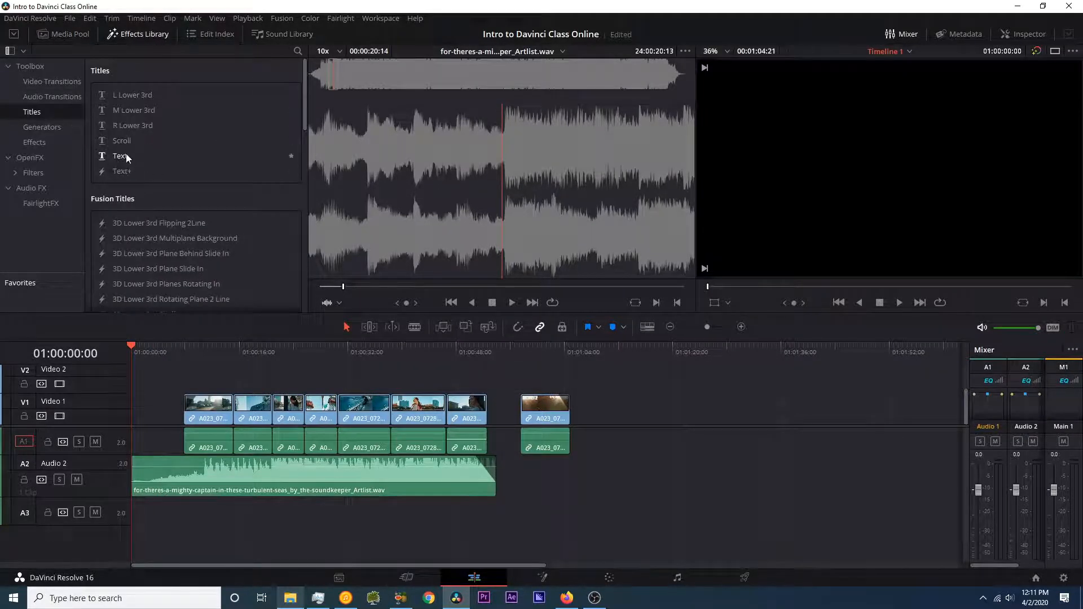
pyautogui.moveTo(128, 154); pyautogui.dragTo(141, 410)
pyautogui.moveTo(135, 351); pyautogui.dragTo(131, 356)
pyautogui.hotkey('ctrl', '=')
pyautogui.hotkey('ctrl', '=')
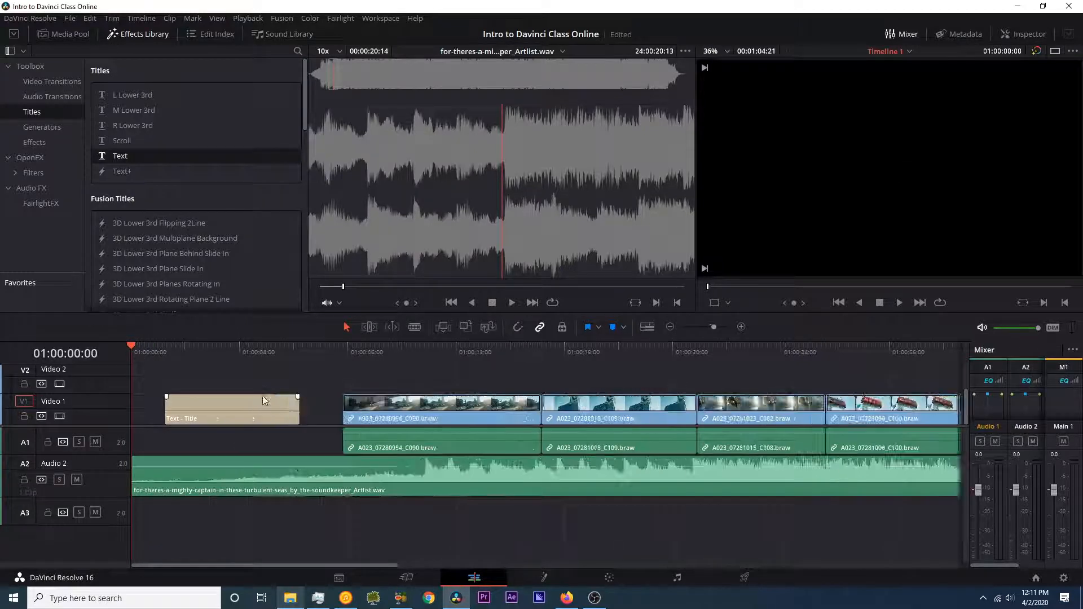
# Step: Give the title a fade-in and a fade-out, lengthen it slightly at both ends and play the opening
pyautogui.moveTo(167, 396); pyautogui.dragTo(181, 396)
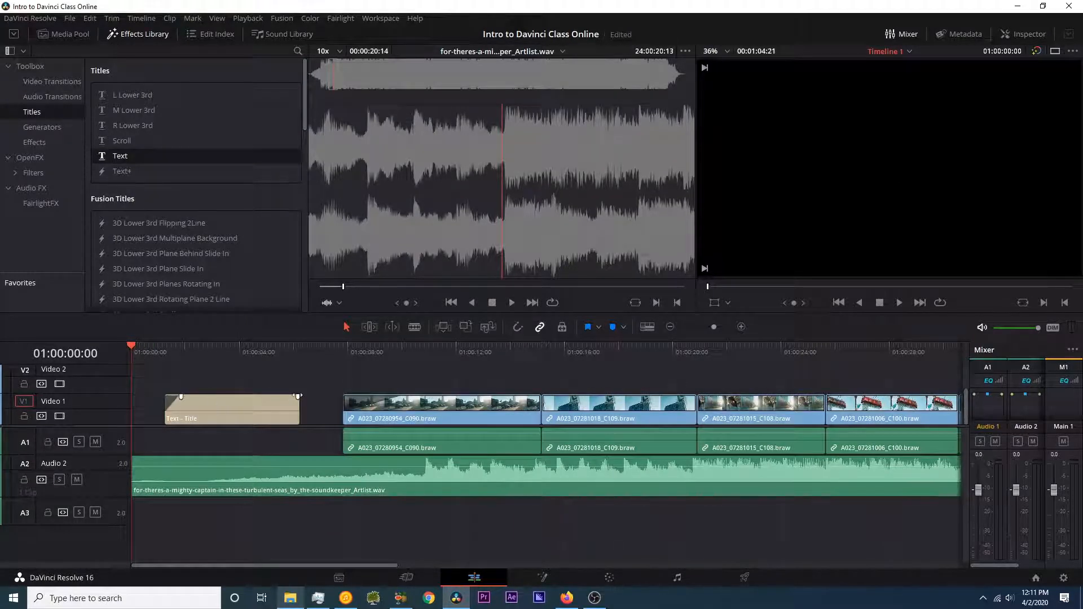
pyautogui.moveTo(299, 408); pyautogui.dragTo(272, 411)
pyautogui.press('space')
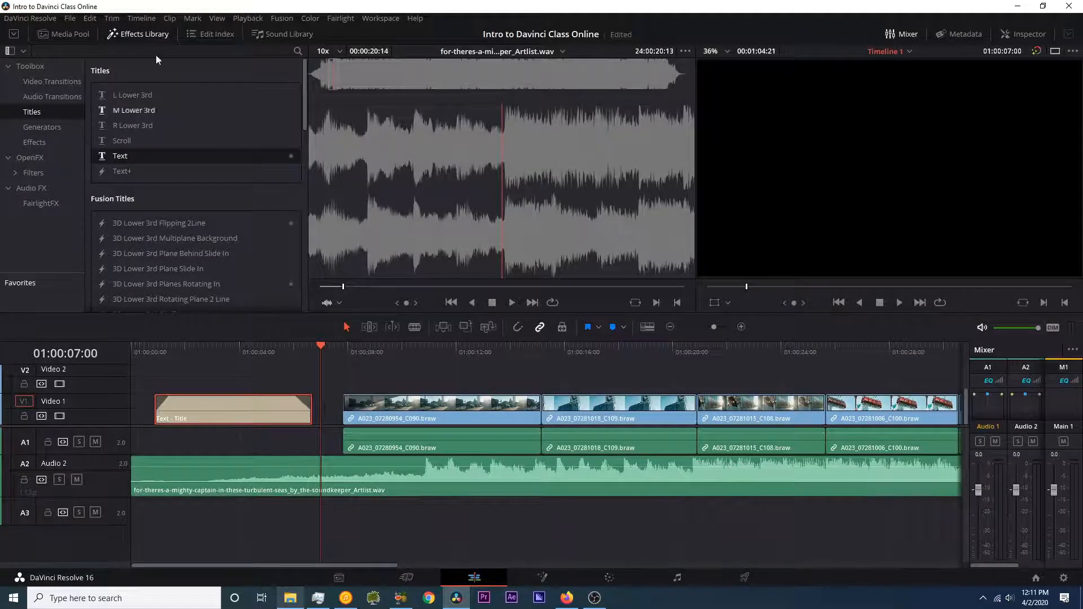
# Step: Show the media pool again, open the Inspector for the title and park the playhead on it at 01:00:03:06
pyautogui.click(63, 35)
pyautogui.click(131, 35)
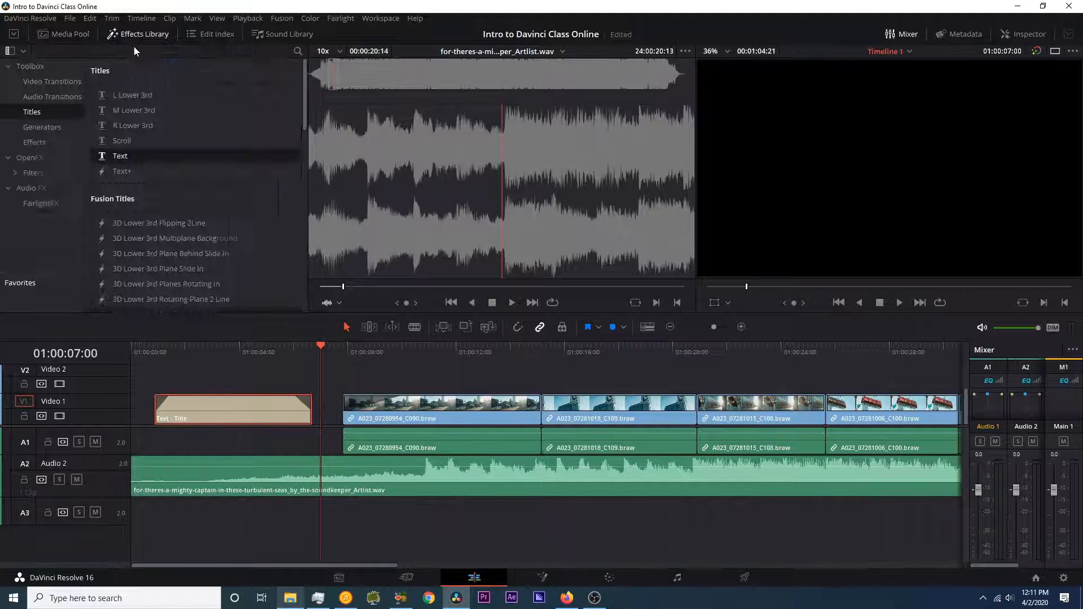
pyautogui.click(60, 34)
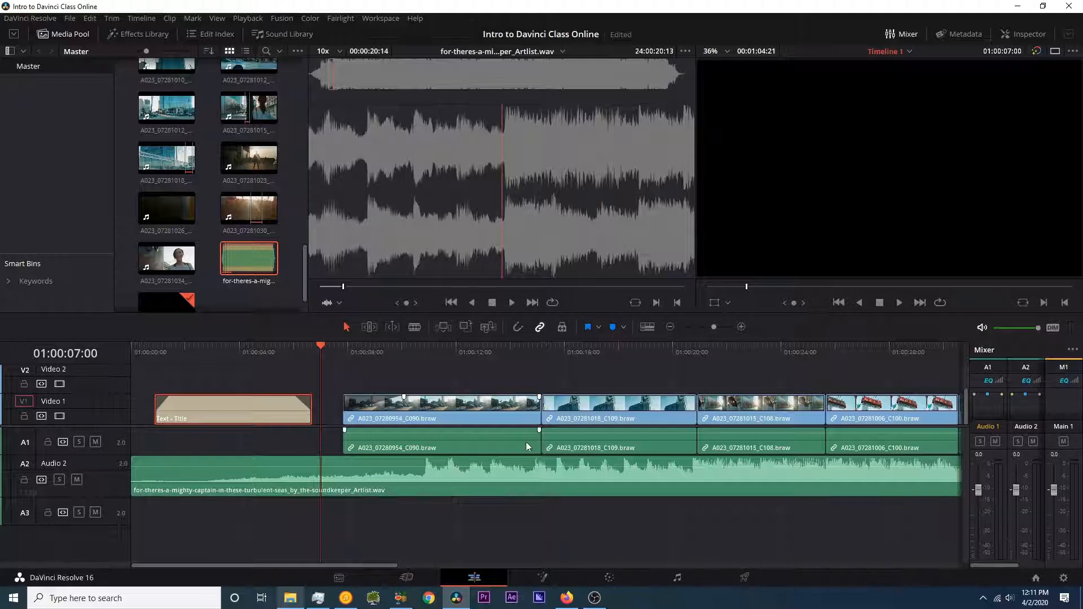
pyautogui.click(1029, 35)
pyautogui.moveTo(321, 347); pyautogui.dragTo(220, 351)
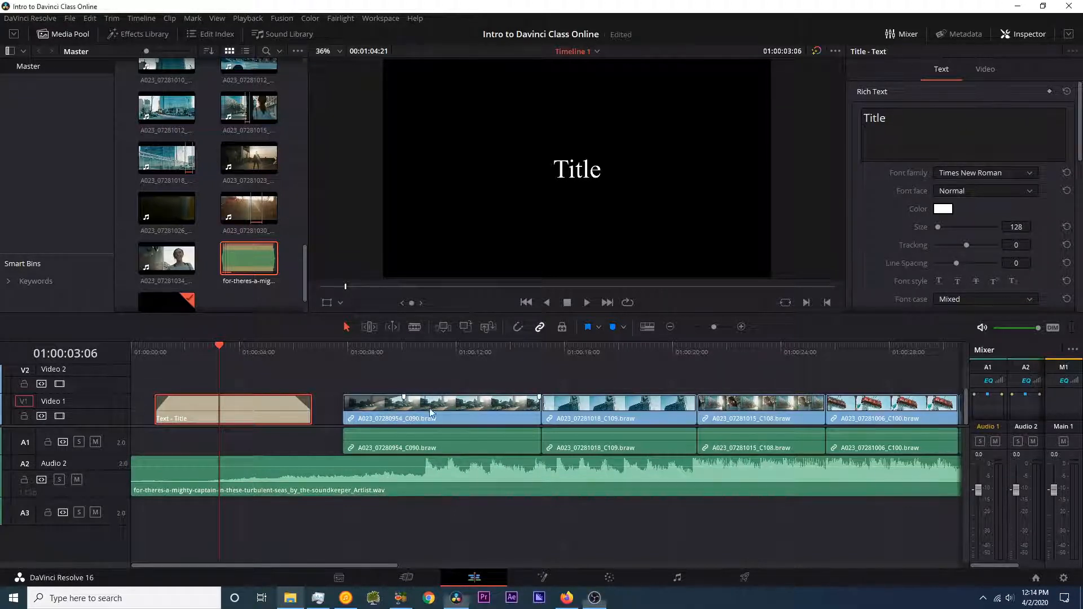
# Step: View the first video clip's Inspector settings and return to the title's settings with the playhead at 01:00:03:19
pyautogui.click(446, 405)
pyautogui.moveTo(428, 354); pyautogui.dragTo(591, 351)
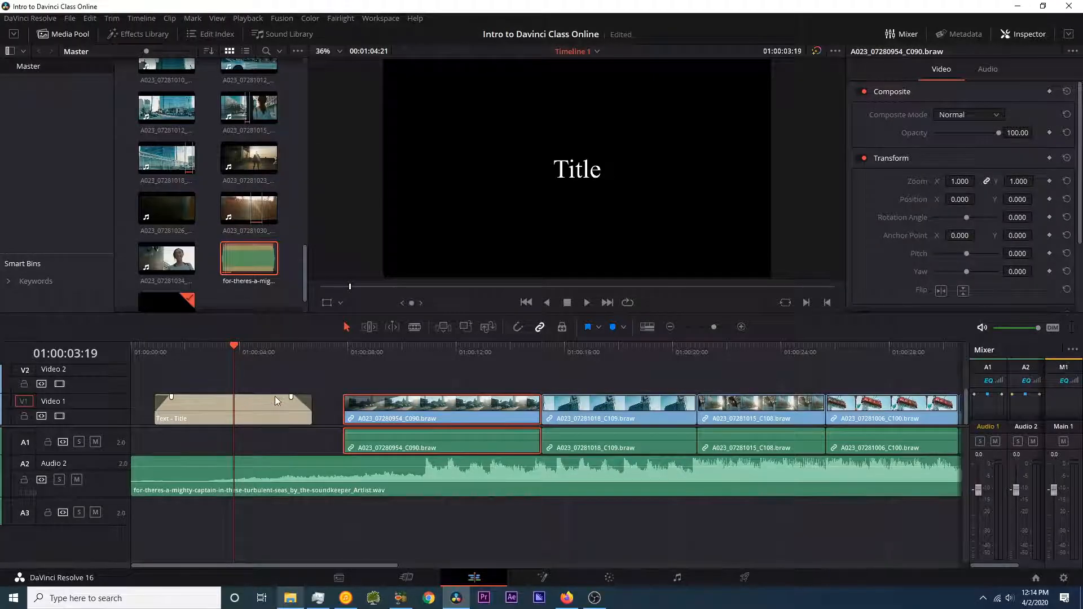
pyautogui.click(281, 397)
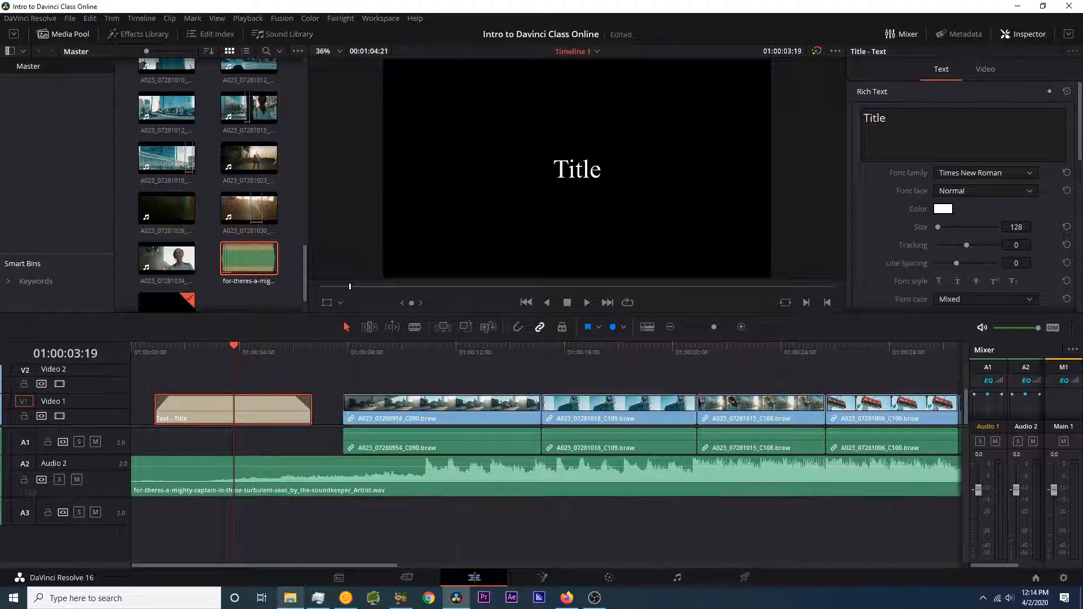
# Step: Replace the title's placeholder text with "Tulsa with" followed by the subject's first name, capitalized
pyautogui.doubleClick(876, 120)
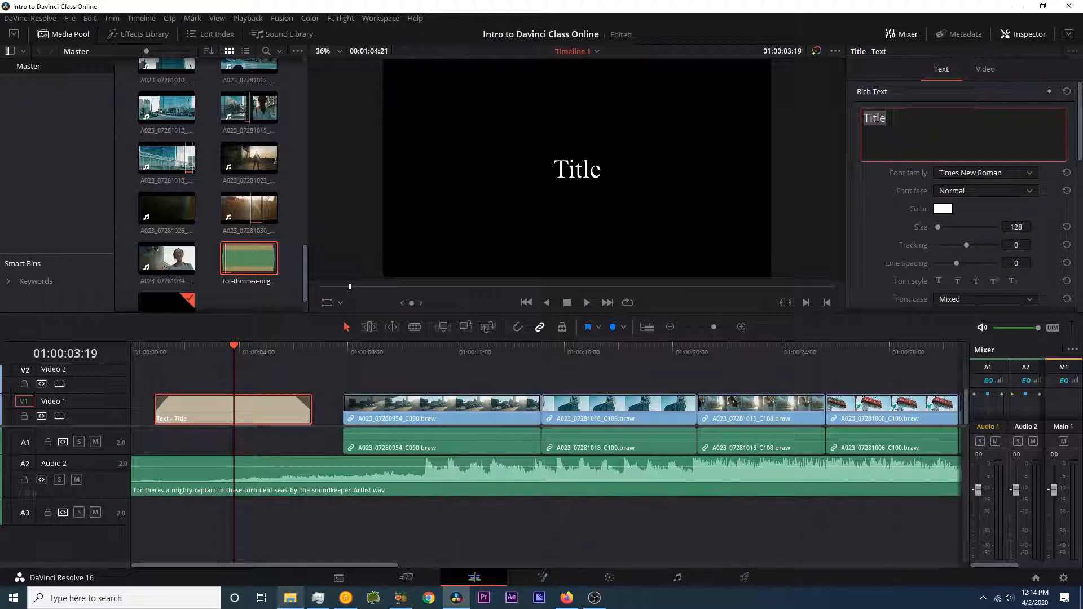
pyautogui.write('Tulsa ')
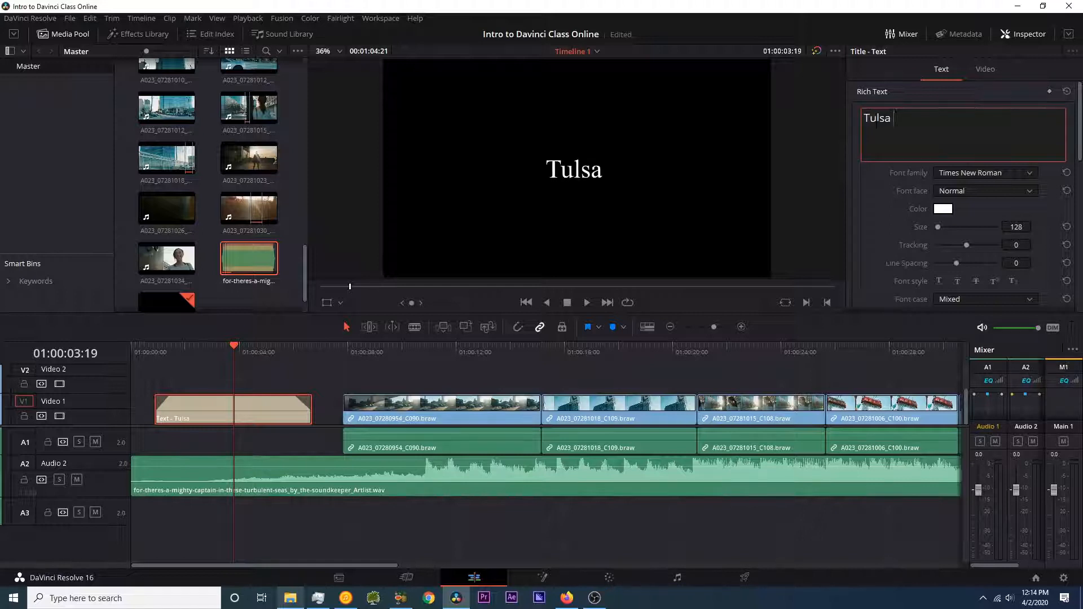
pyautogui.write('with kay')
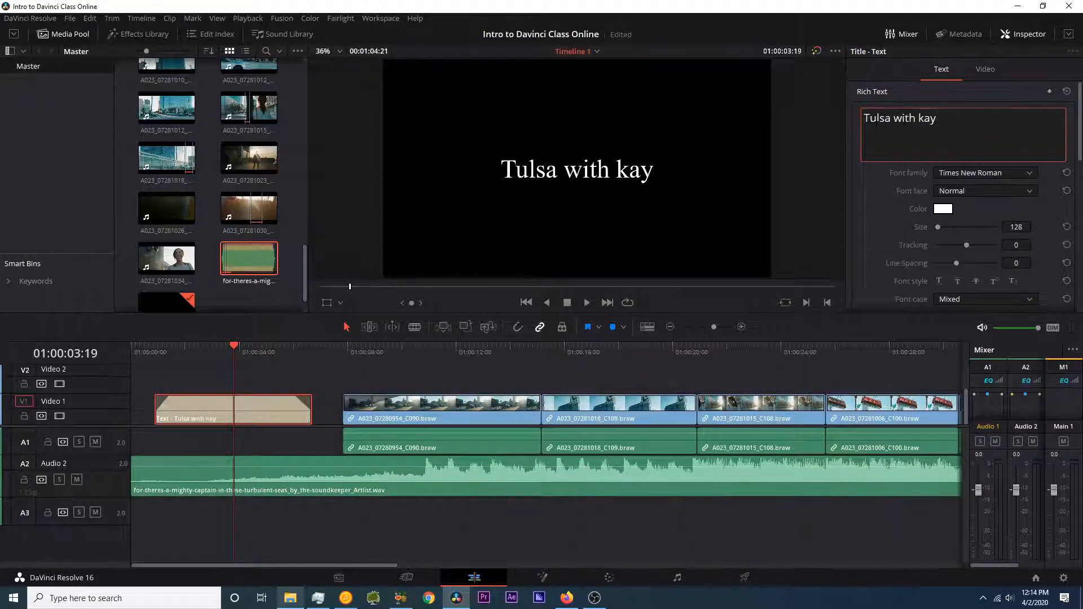
pyautogui.press('BackSpace')
pyautogui.press('BackSpace')
pyautogui.press('BackSpace')
pyautogui.write('Kaylee')
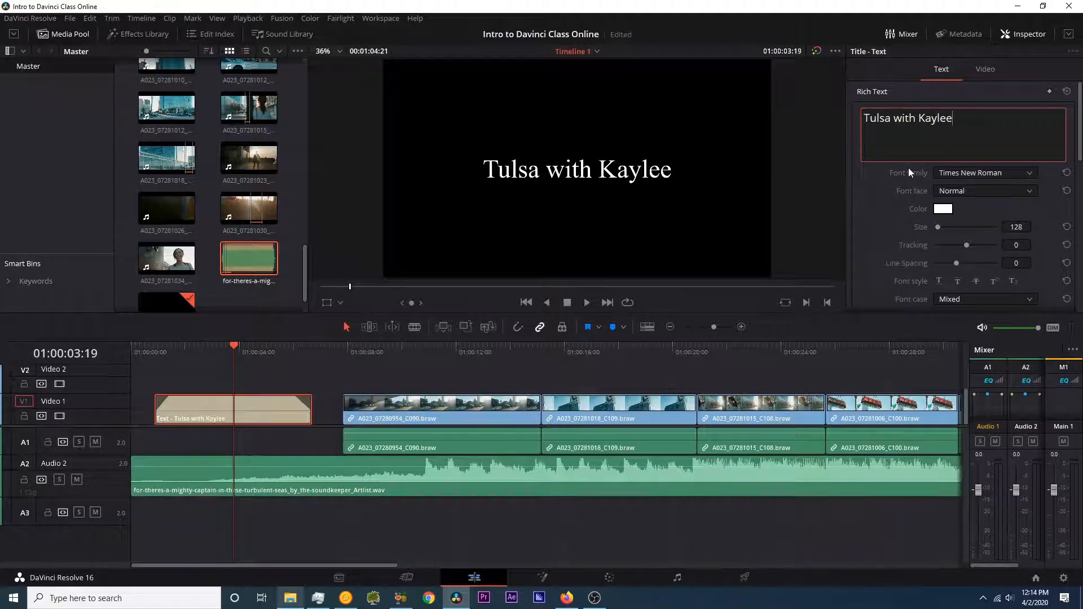
# Step: Try the Sitka Small font on the title and set its font family to Tahoma
pyautogui.click(973, 171)
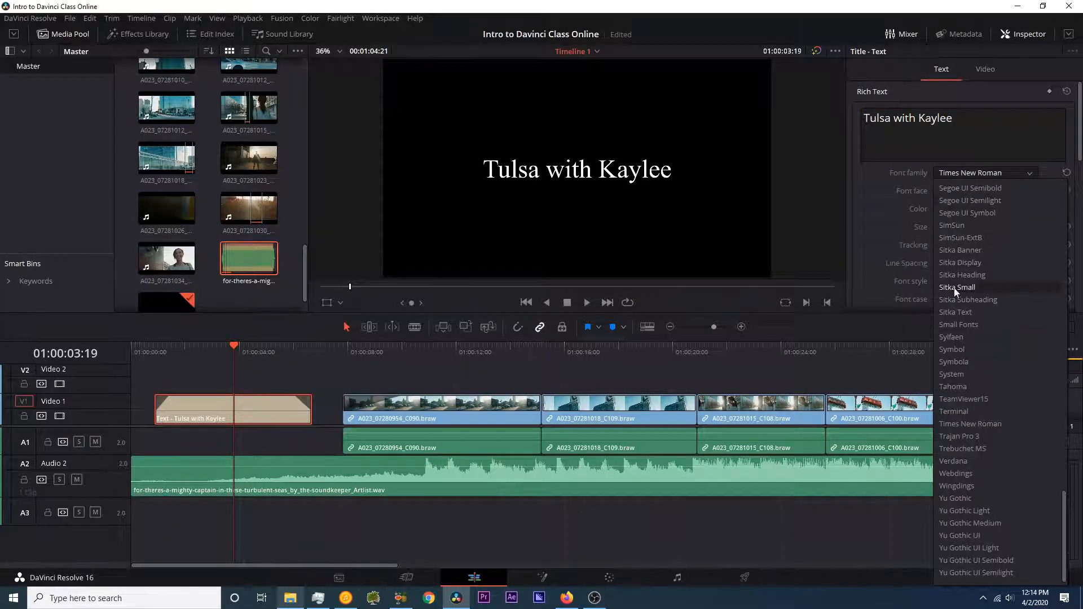
pyautogui.click(963, 288)
pyautogui.click(952, 171)
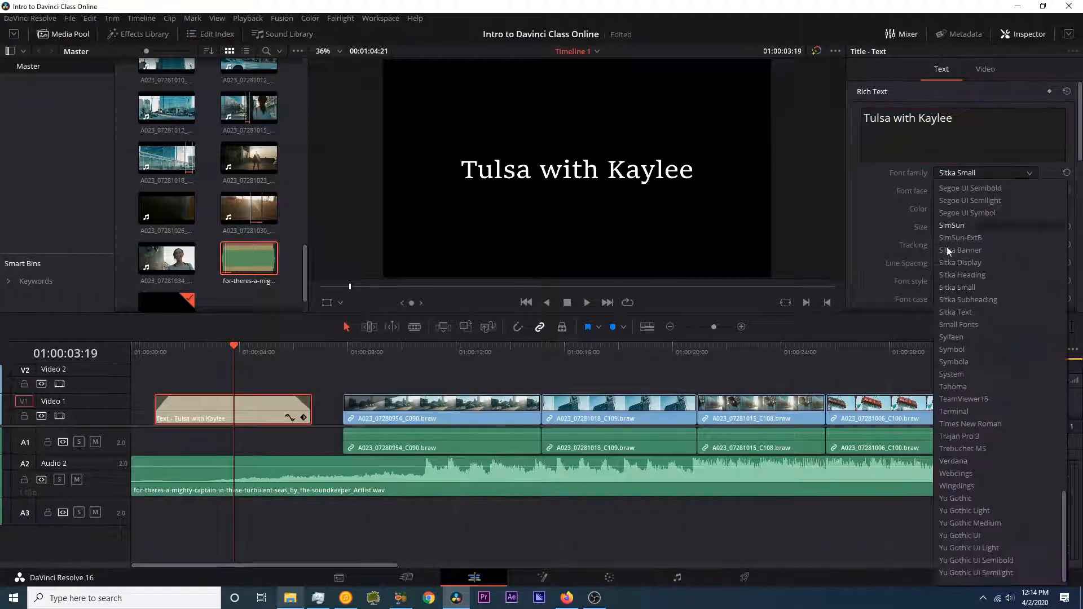
pyautogui.click(957, 385)
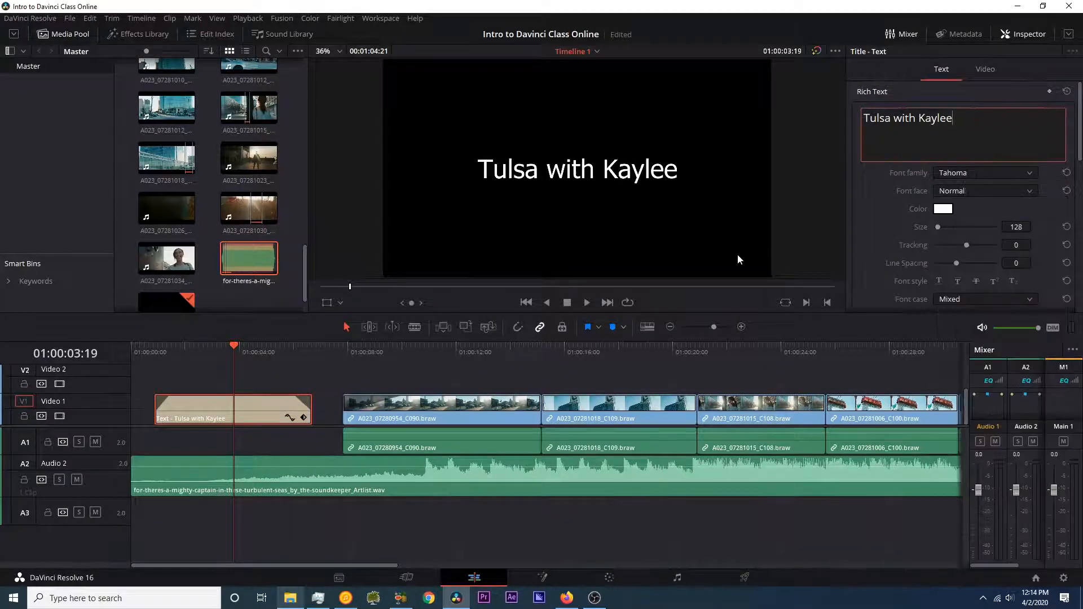
# Step: Try the Italic and Bold font faces on the title and set the face back to Normal
pyautogui.click(959, 191)
pyautogui.click(957, 225)
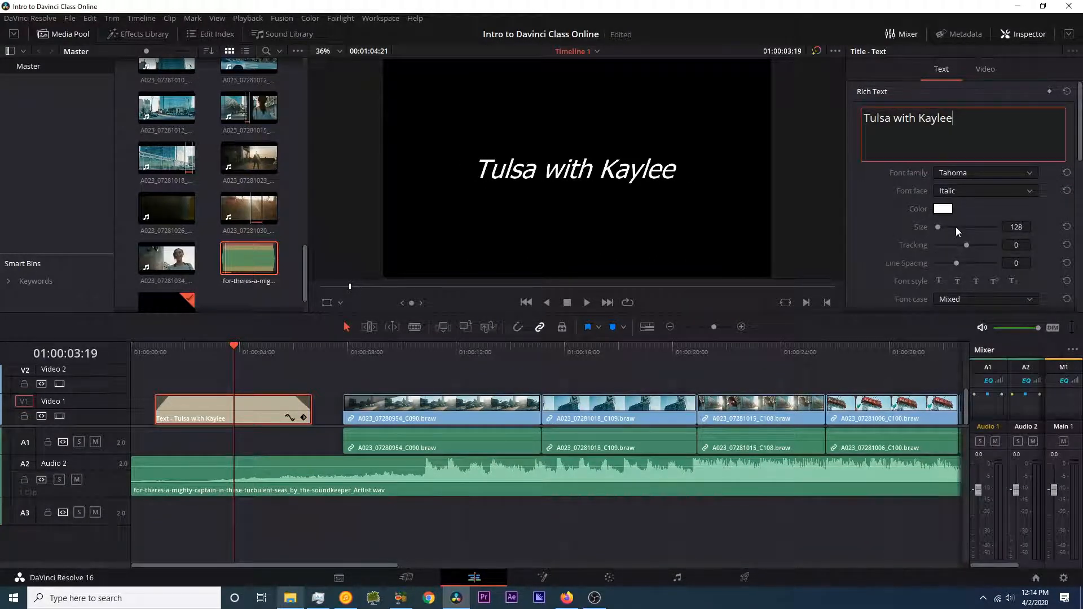
pyautogui.click(954, 191)
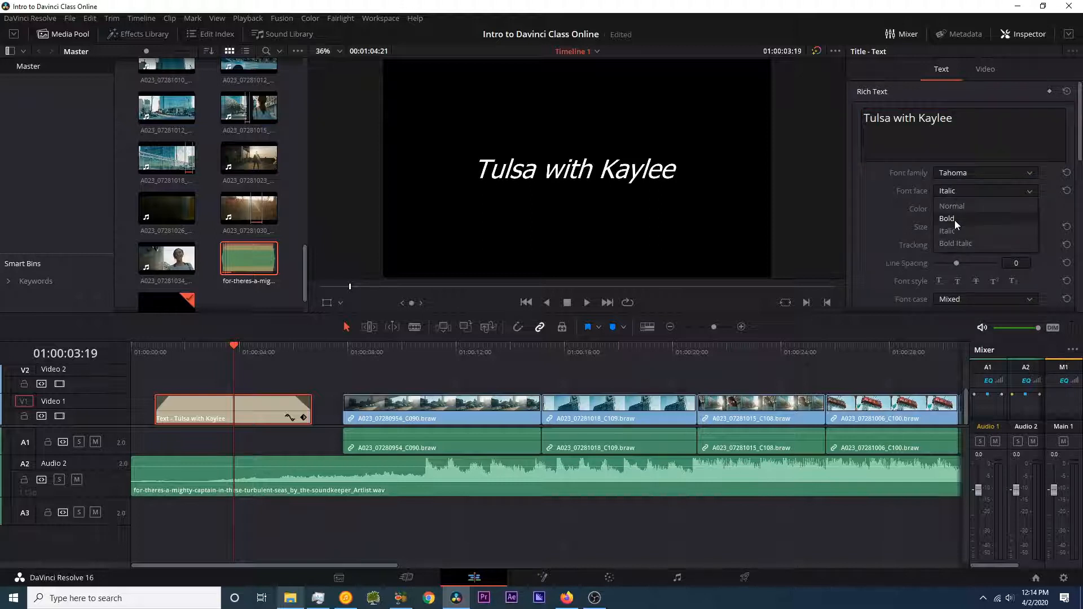
pyautogui.click(955, 220)
pyautogui.click(957, 191)
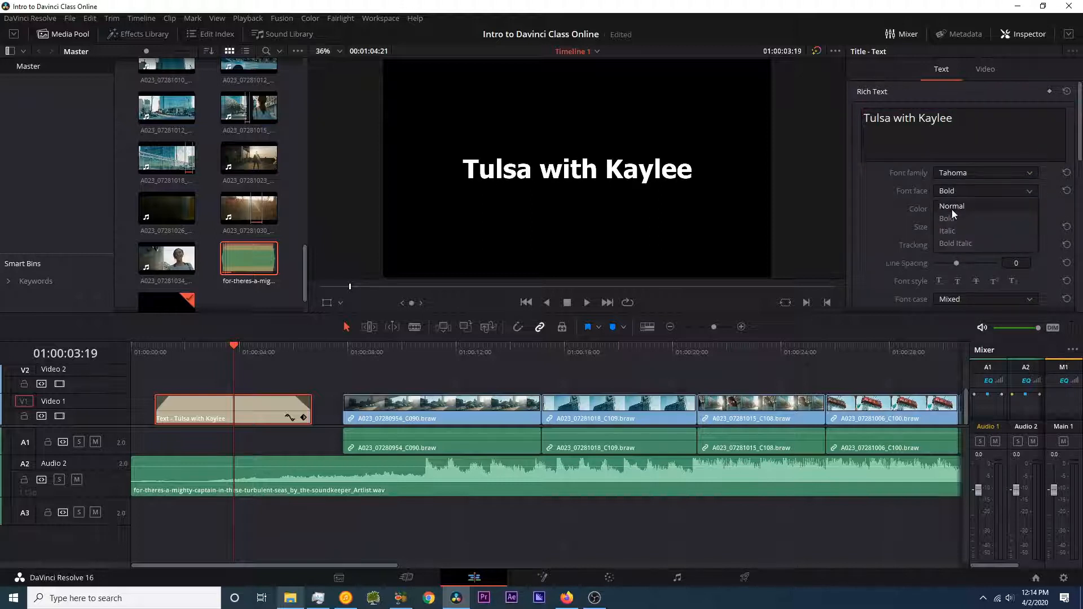
pyautogui.click(952, 208)
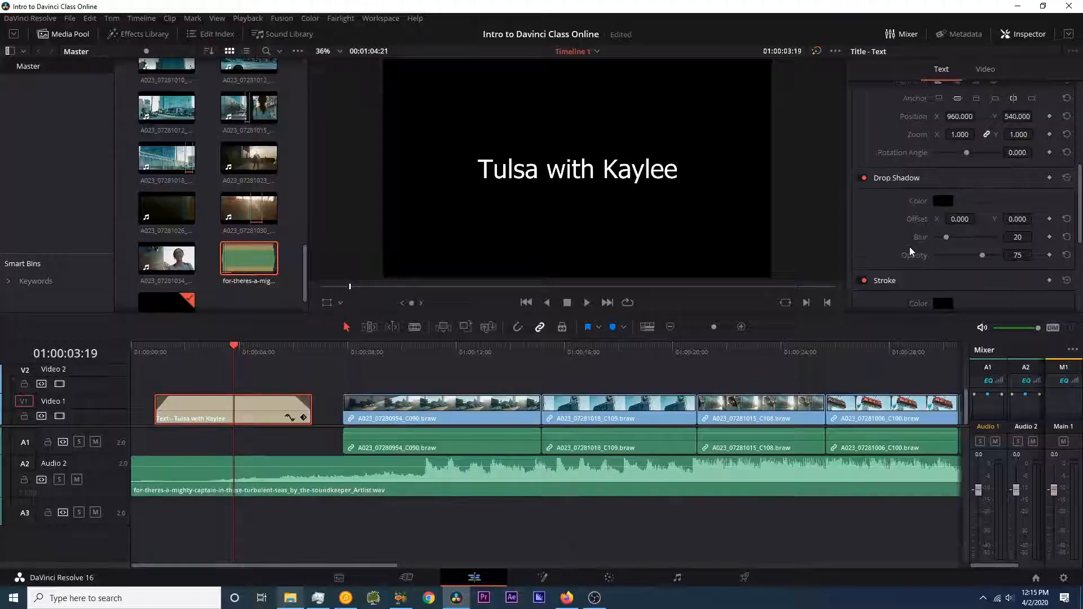
# Step: Examine the title's position, drop shadow, stroke and background settings
pyautogui.scroll(-1, 909, 246)
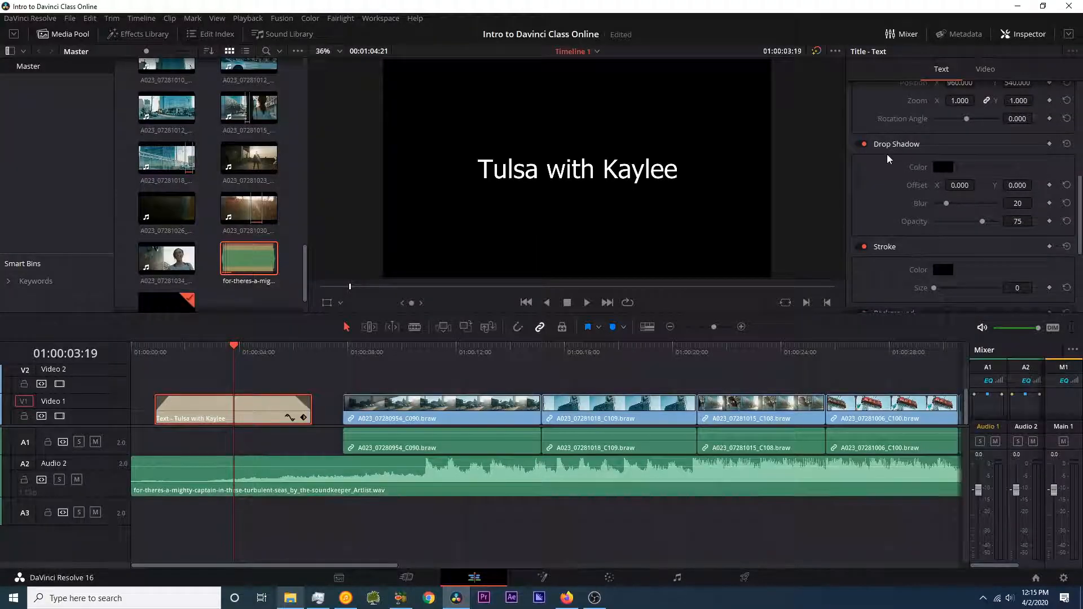
pyautogui.scroll(-4, 891, 155)
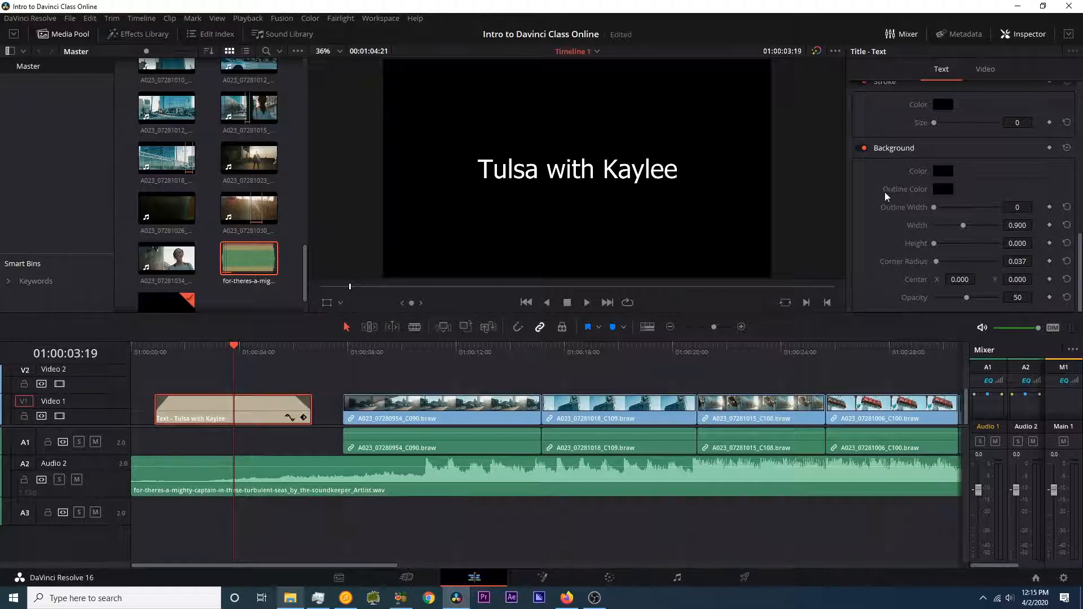
pyautogui.scroll(4, 885, 195)
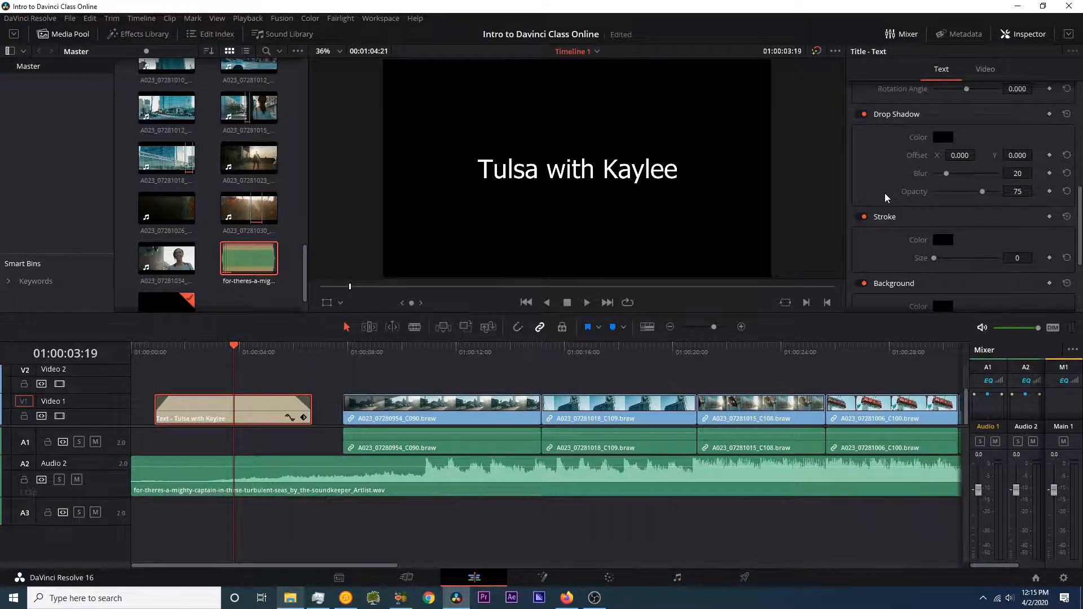
pyautogui.scroll(-4, 889, 198)
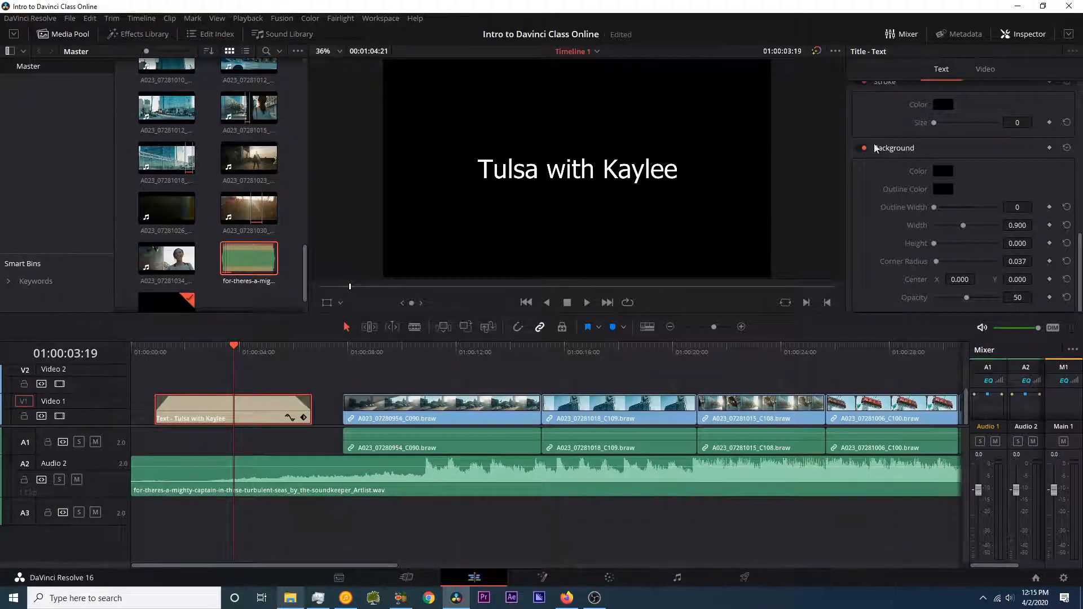
pyautogui.scroll(5, 891, 162)
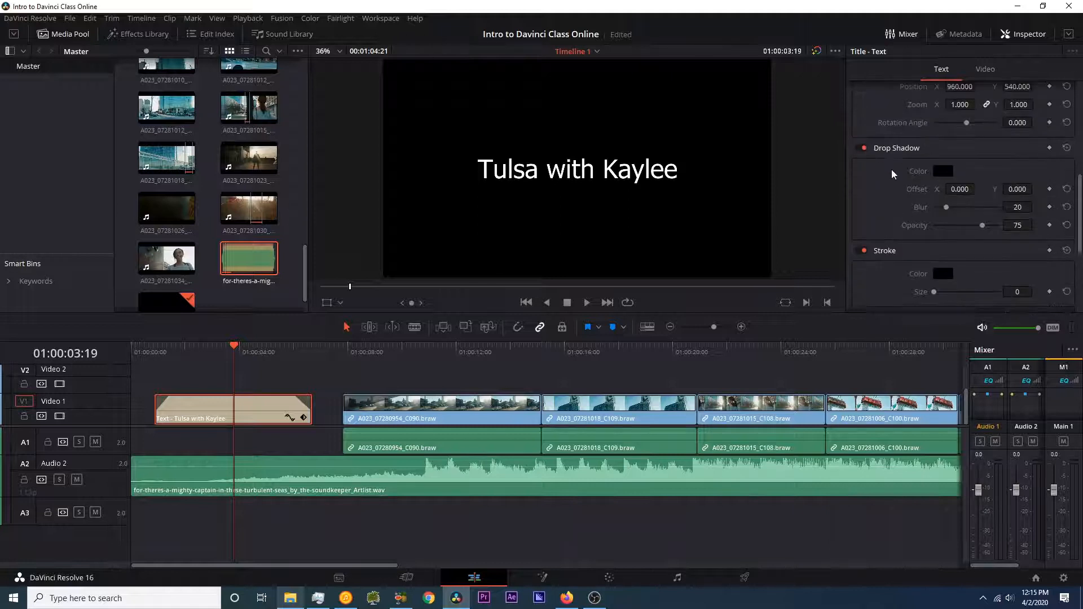
pyautogui.scroll(3, 891, 169)
pyautogui.scroll(2, 892, 169)
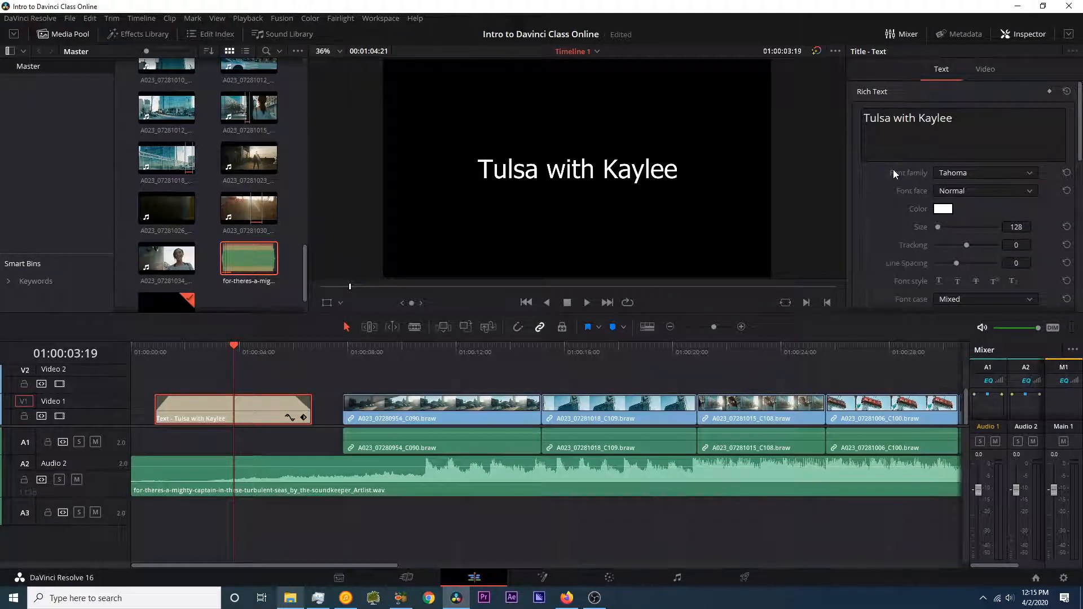
# Step: Review the title's video settings and flip the title horizontally in its transform settings
pyautogui.click(986, 70)
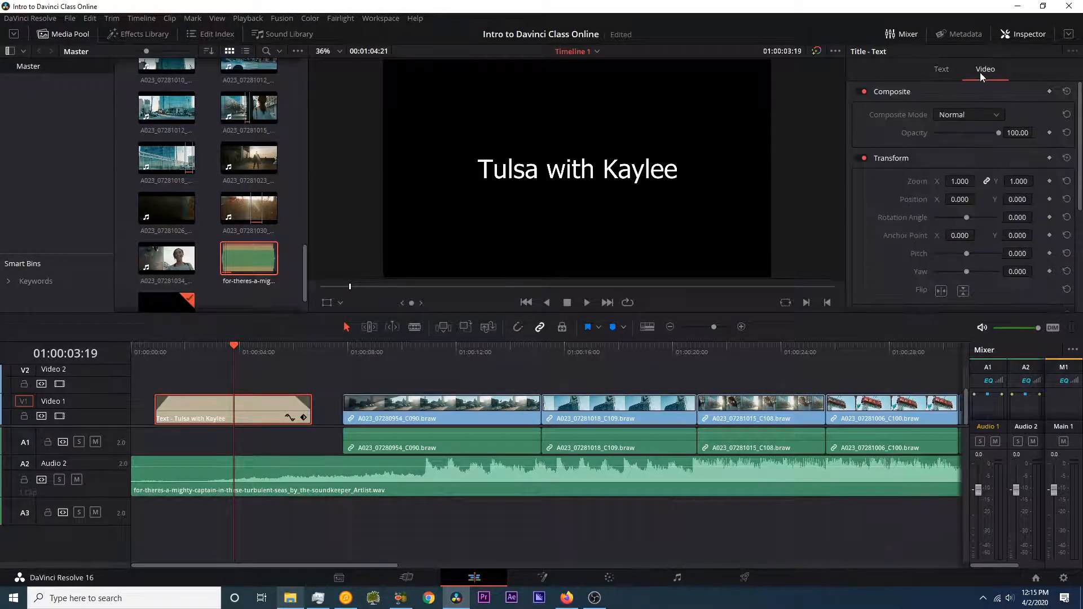
pyautogui.scroll(-4, 903, 138)
pyautogui.scroll(4, 925, 169)
pyautogui.scroll(-1, 954, 201)
pyautogui.click(941, 257)
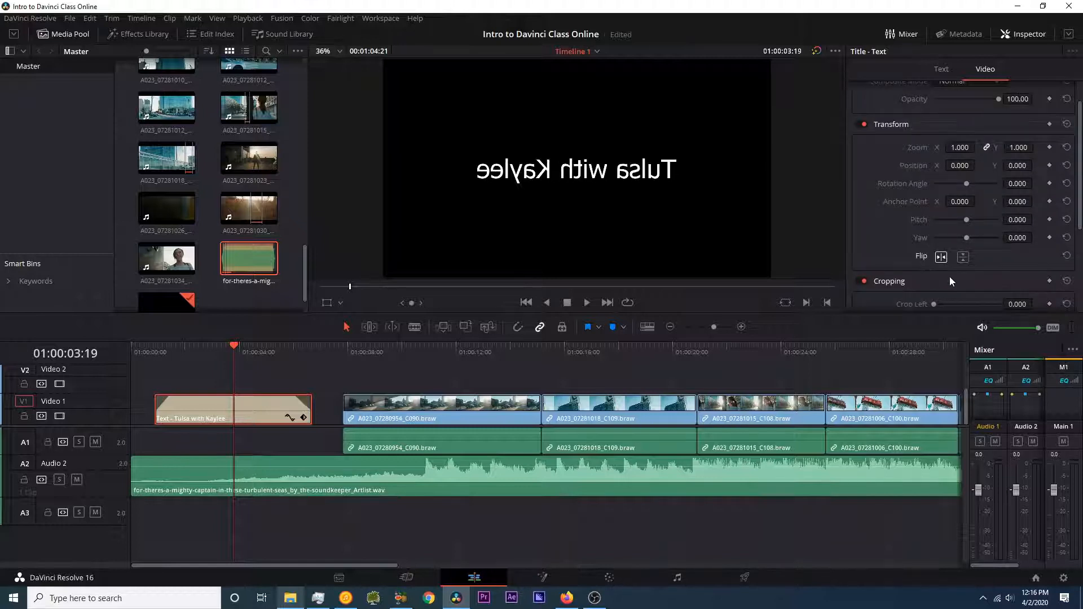
# Step: Turn off the title's horizontal flip and try its vertical flip on and off
pyautogui.click(941, 257)
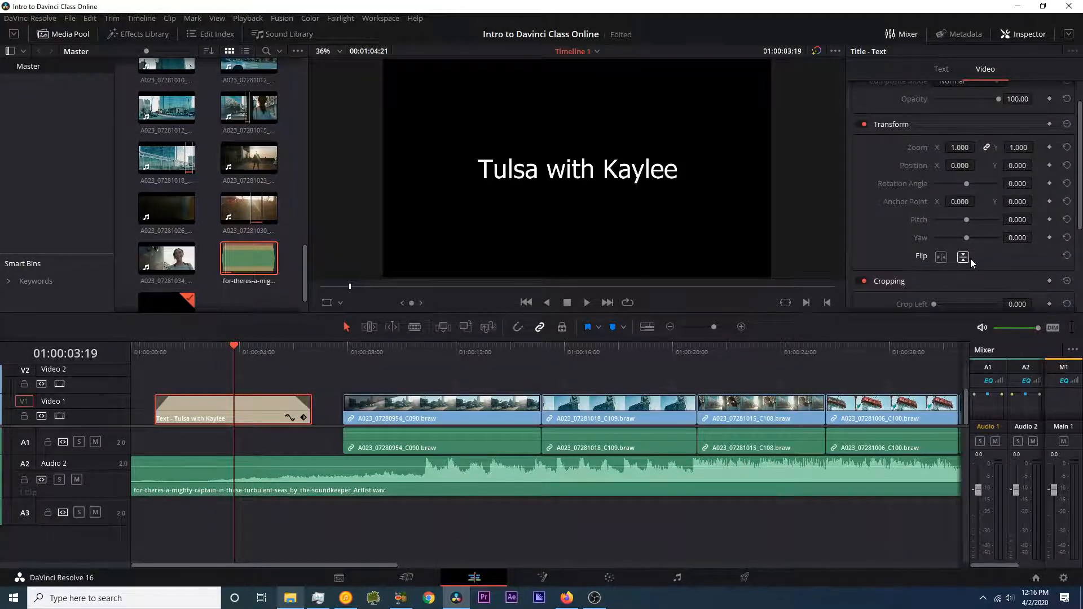
pyautogui.click(963, 257)
pyautogui.click(963, 257)
# Step: Try a larger zoom on the title and reset its zoom to 1.000
pyautogui.moveTo(962, 148)
pyautogui.mouseDown()
pyautogui.moveTo(979, 148)
pyautogui.moveTo(923, 147)
pyautogui.moveTo(979, 147)
pyautogui.mouseUp()
pyautogui.click(1067, 147)
pyautogui.scroll(-3, 898, 205)
pyautogui.scroll(4, 899, 204)
# Step: Select the clip A023_07281018_C109.braw in the timeline and examine its volume, pan, pitch and equalizer settings
pyautogui.moveTo(418, 352); pyautogui.dragTo(637, 368)
pyautogui.hscroll(3, 525, 382)
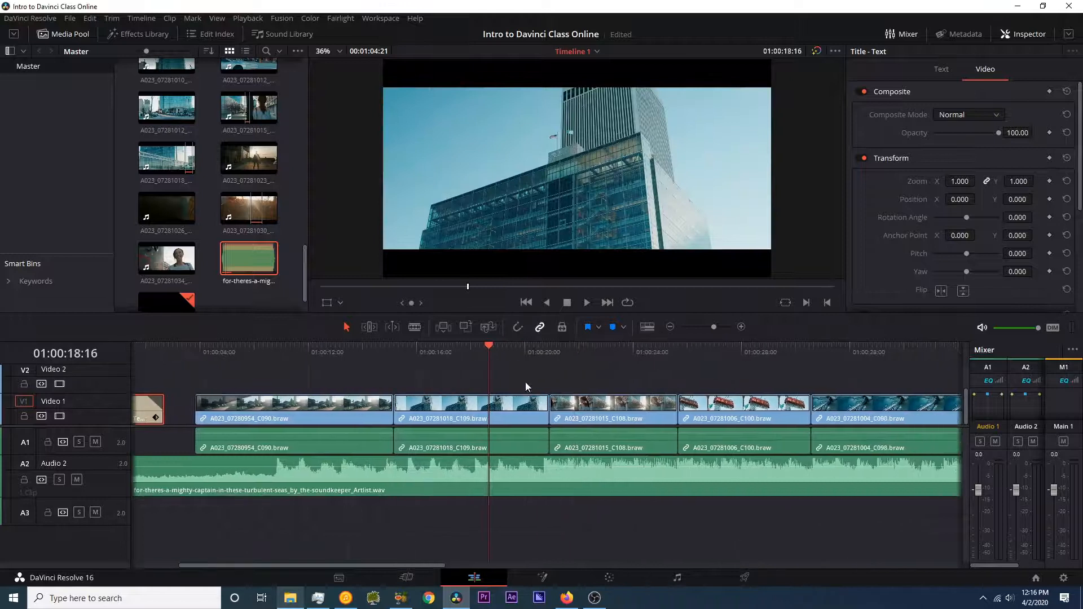
pyautogui.moveTo(474, 356)
pyautogui.mouseDown()
pyautogui.moveTo(462, 357)
pyautogui.moveTo(477, 368)
pyautogui.mouseUp()
pyautogui.click(474, 421)
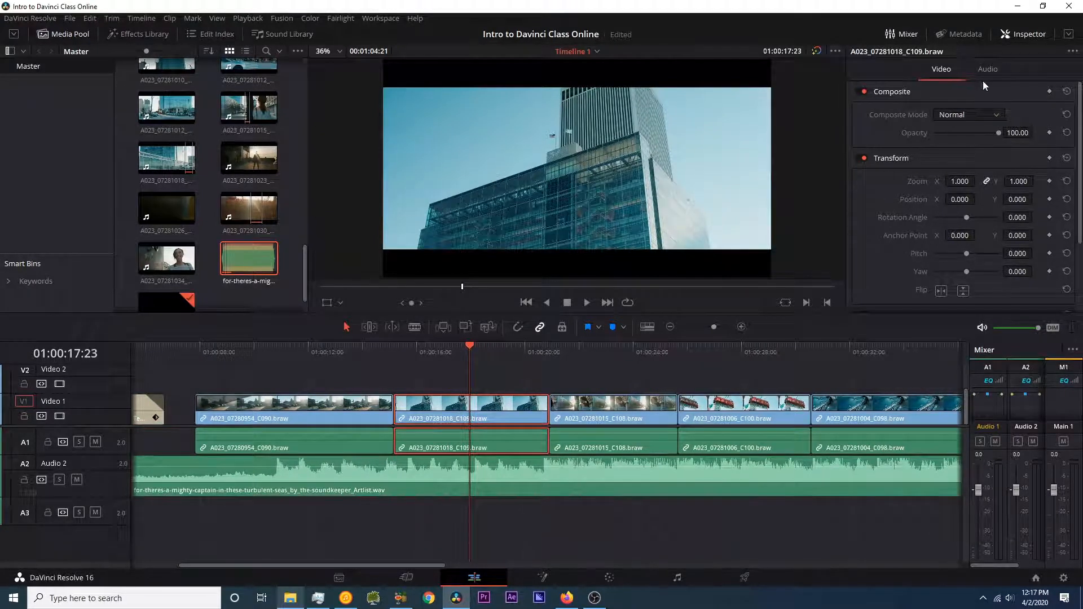
pyautogui.click(989, 68)
pyautogui.scroll(-3, 899, 190)
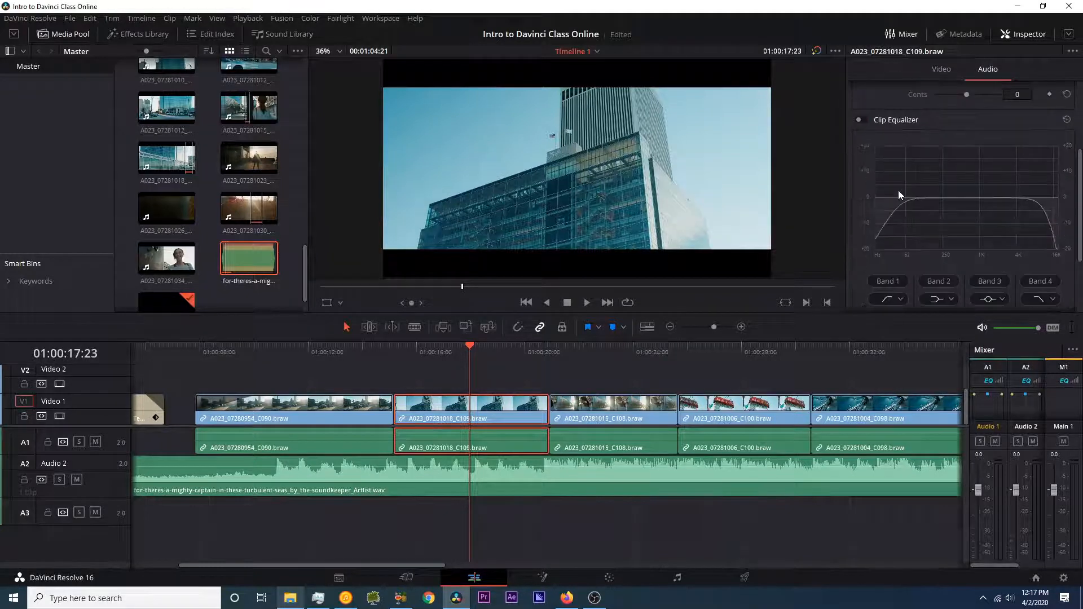
pyautogui.scroll(3, 899, 191)
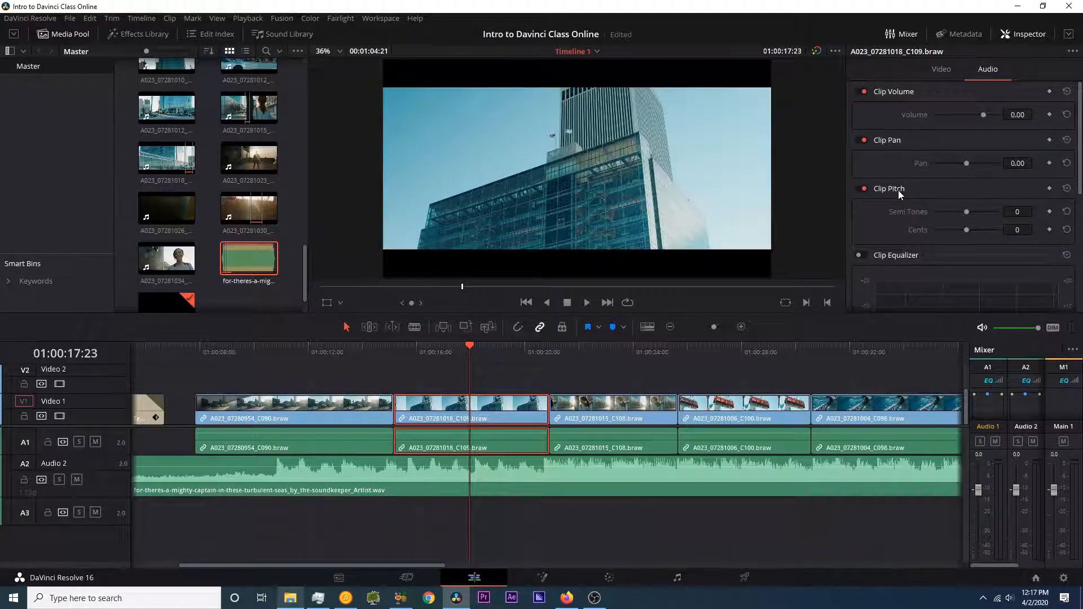
pyautogui.click(942, 70)
pyautogui.click(989, 70)
pyautogui.click(948, 68)
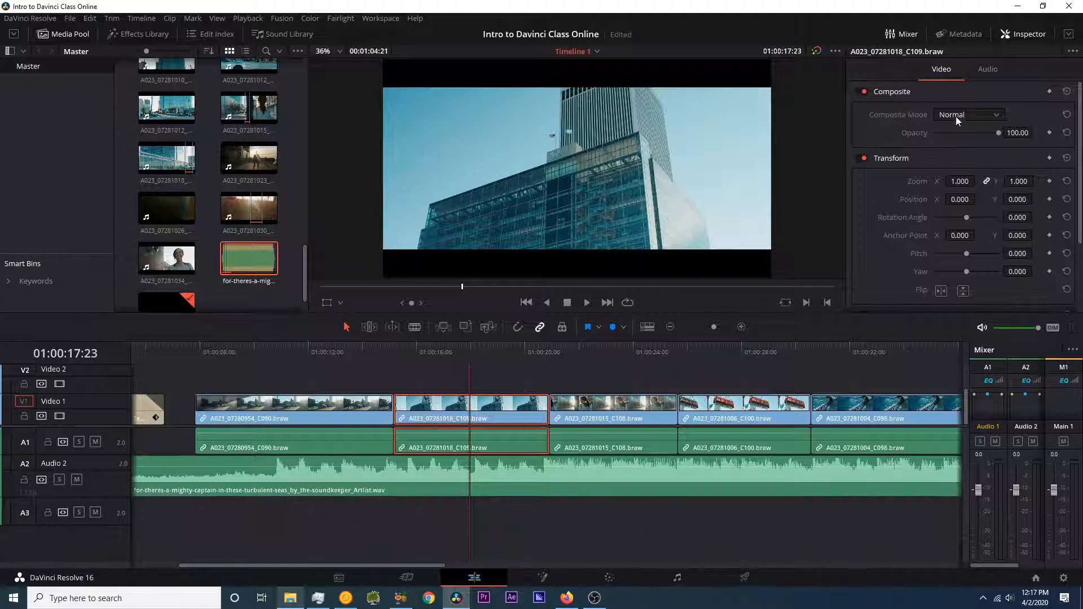
# Step: Try lowering the building clip's opacity and return it to 100
pyautogui.moveTo(998, 132); pyautogui.dragTo(943, 133)
pyautogui.moveTo(963, 129); pyautogui.dragTo(1000, 118)
# Step: Try a rotation angle of -197.220 and a zoom of 2.810 on the building clip, and reset its transform
pyautogui.scroll(-2, 972, 133)
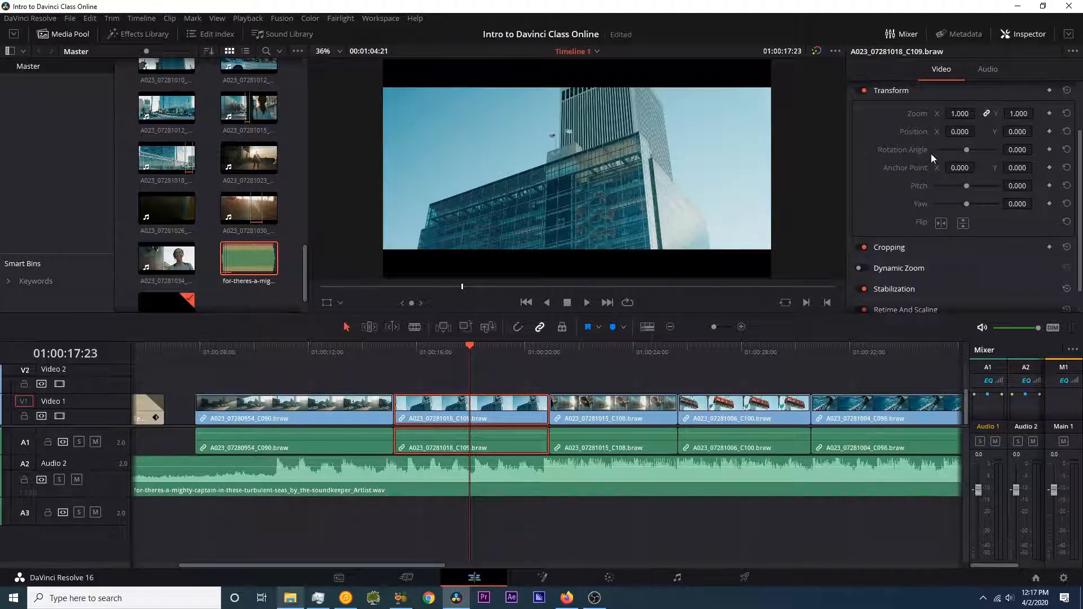
pyautogui.moveTo(969, 148)
pyautogui.mouseDown()
pyautogui.moveTo(998, 146)
pyautogui.moveTo(949, 146)
pyautogui.mouseUp()
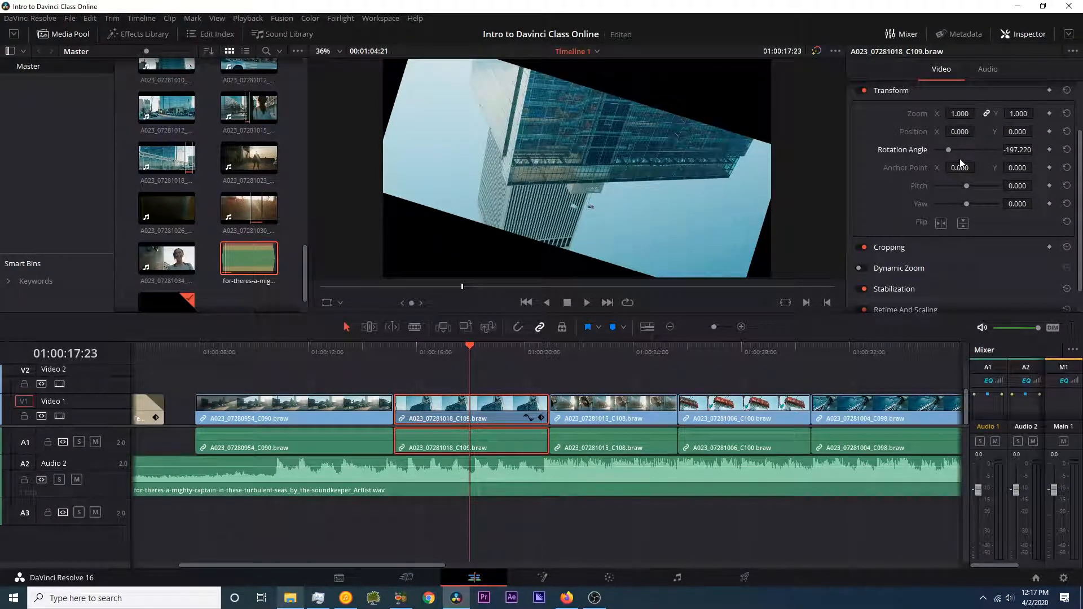
pyautogui.moveTo(962, 113); pyautogui.dragTo(1065, 113)
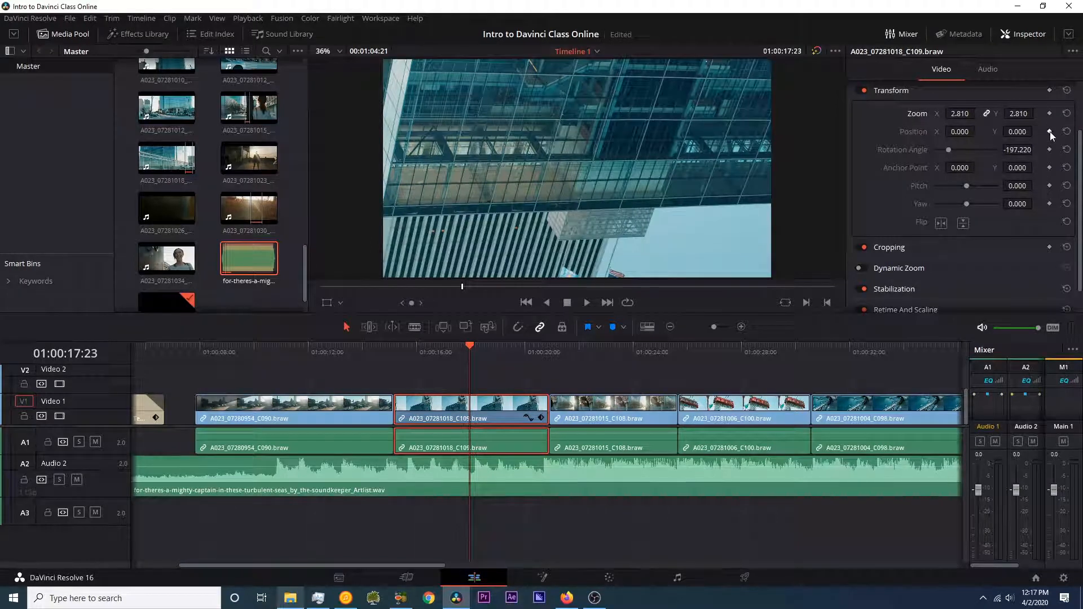
pyautogui.scroll(2, 1051, 131)
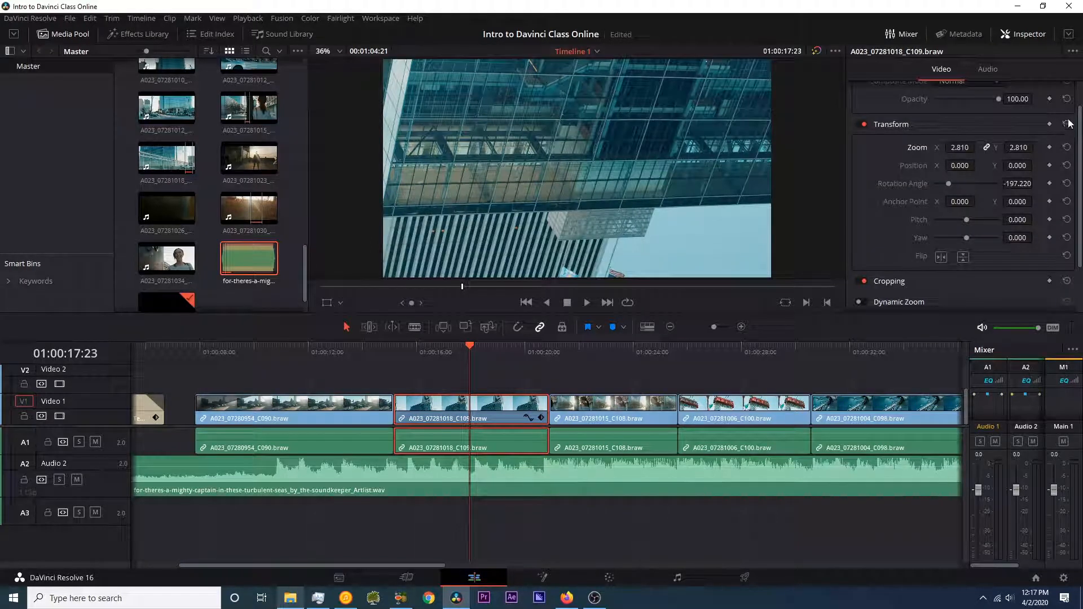
pyautogui.click(1067, 124)
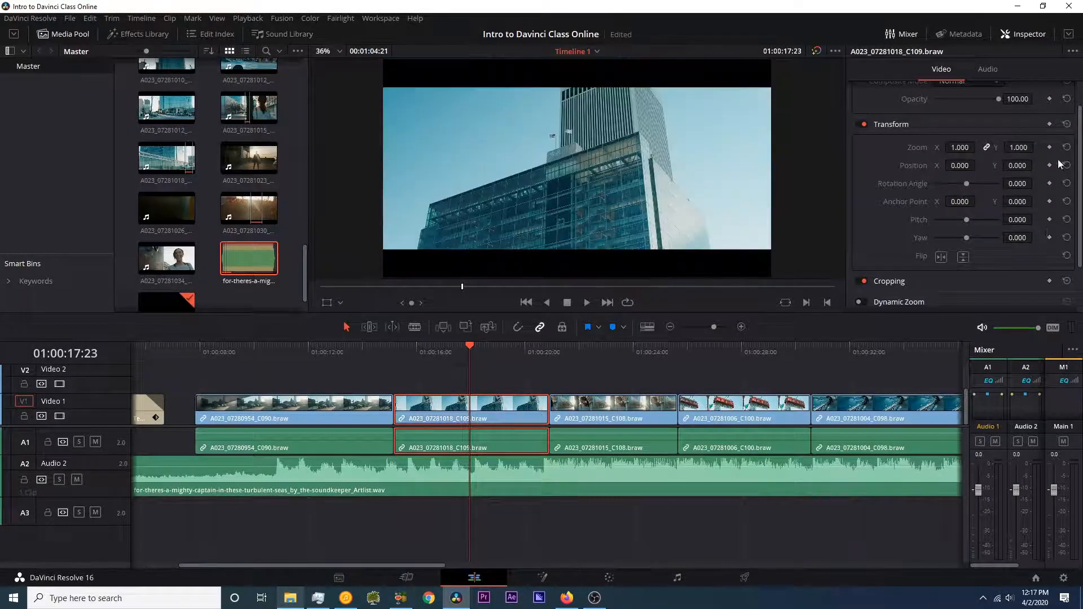
# Step: Try the horizontal and vertical flips on the building clip and turn both off again
pyautogui.scroll(-2, 889, 196)
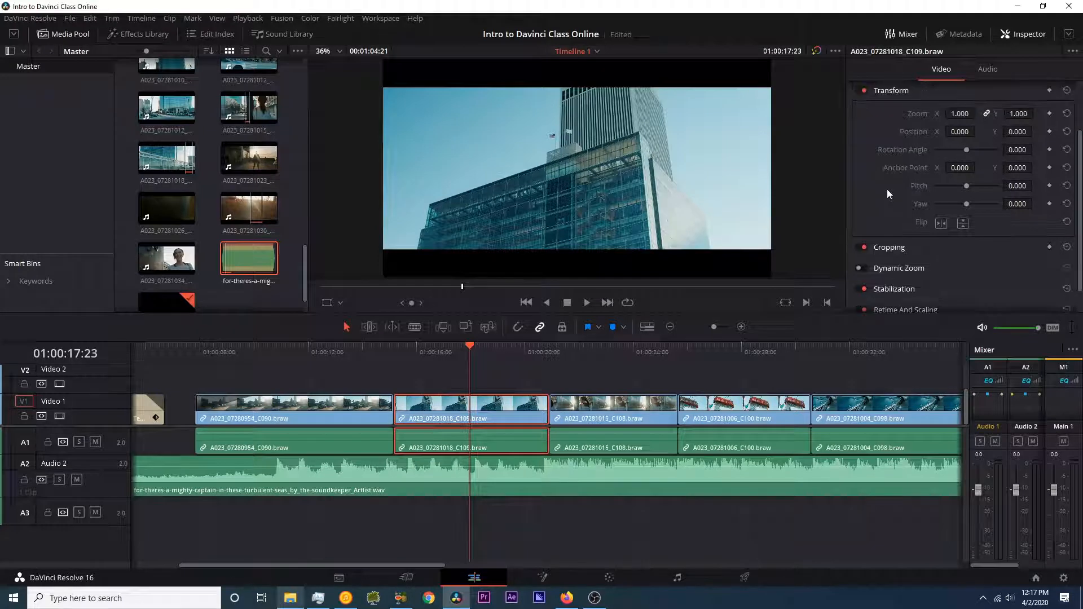
pyautogui.click(941, 223)
pyautogui.click(941, 223)
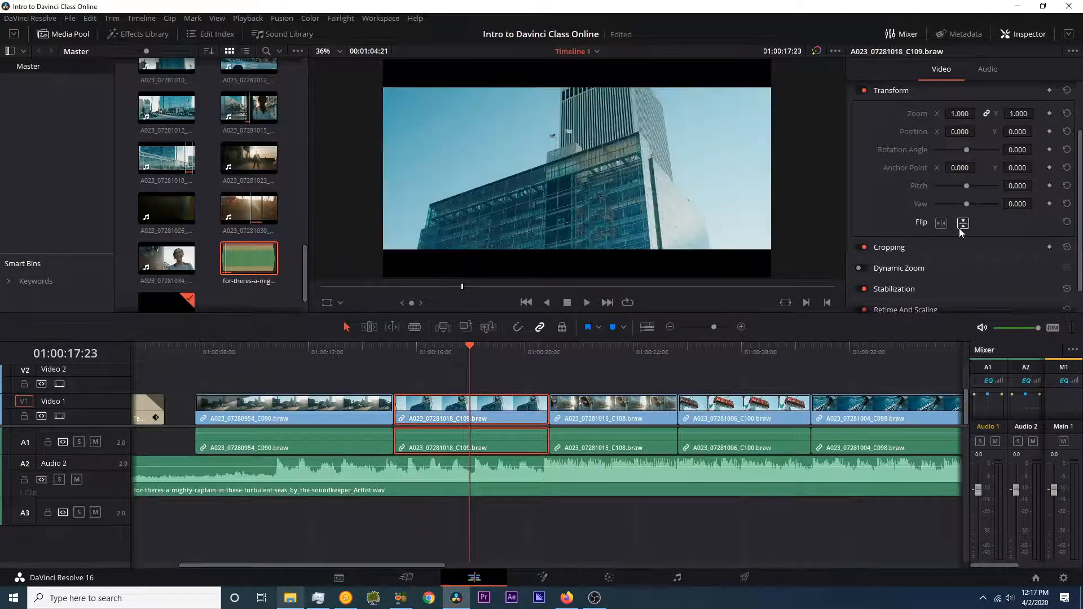
pyautogui.click(963, 223)
pyautogui.click(963, 223)
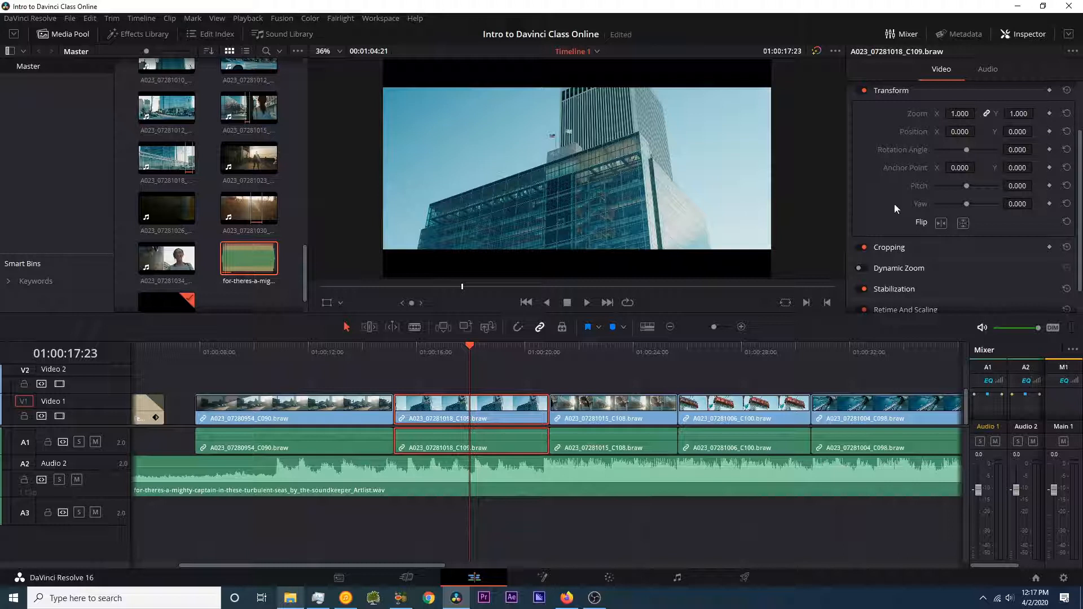
# Step: Try cropping the left side of the building clip and return the crop to 0
pyautogui.scroll(-1, 896, 211)
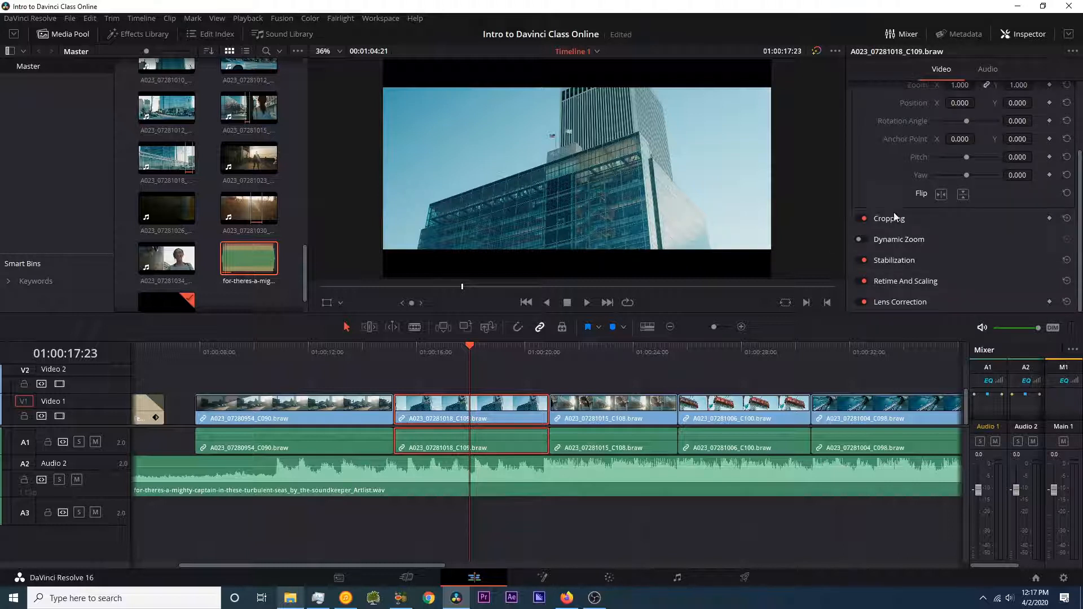
pyautogui.click(923, 218)
pyautogui.scroll(-3, 893, 192)
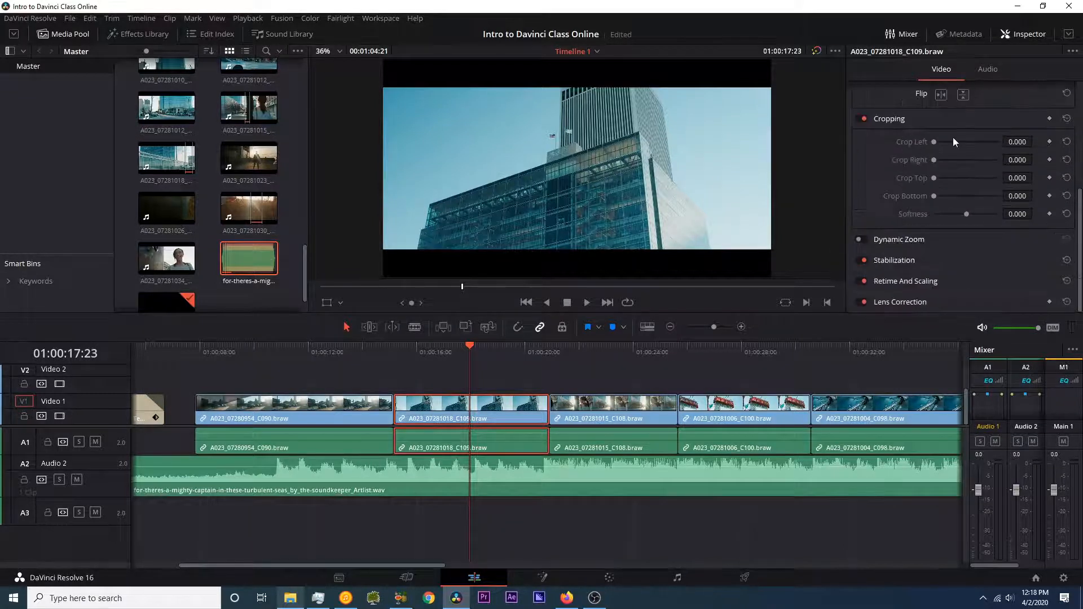
pyautogui.moveTo(935, 141); pyautogui.dragTo(952, 157)
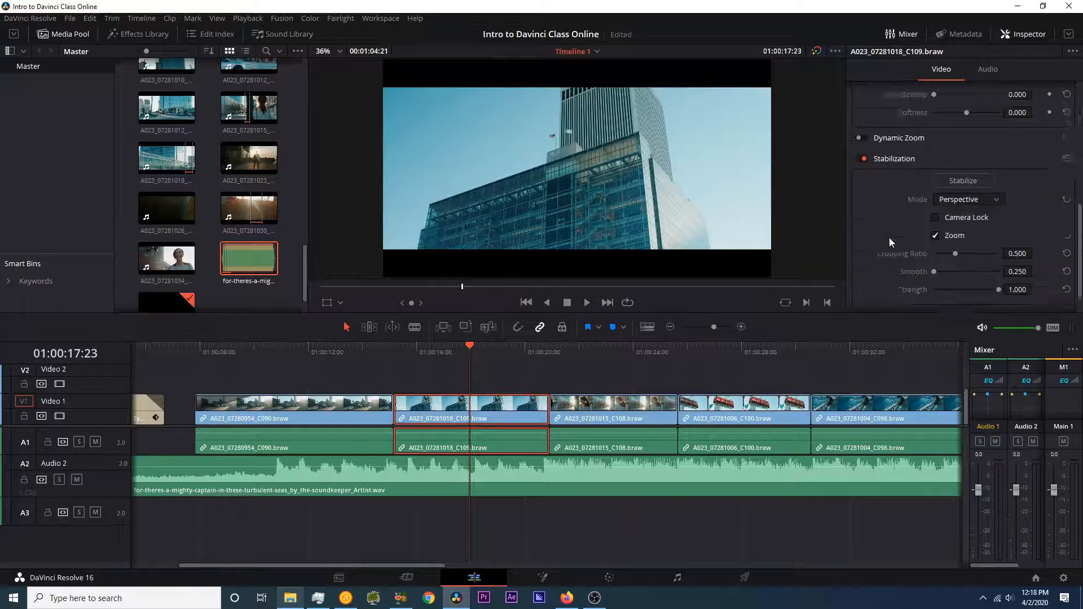
# Step: Collapse the cropping settings and examine the building clip's stabilization options
pyautogui.scroll(-1, 889, 242)
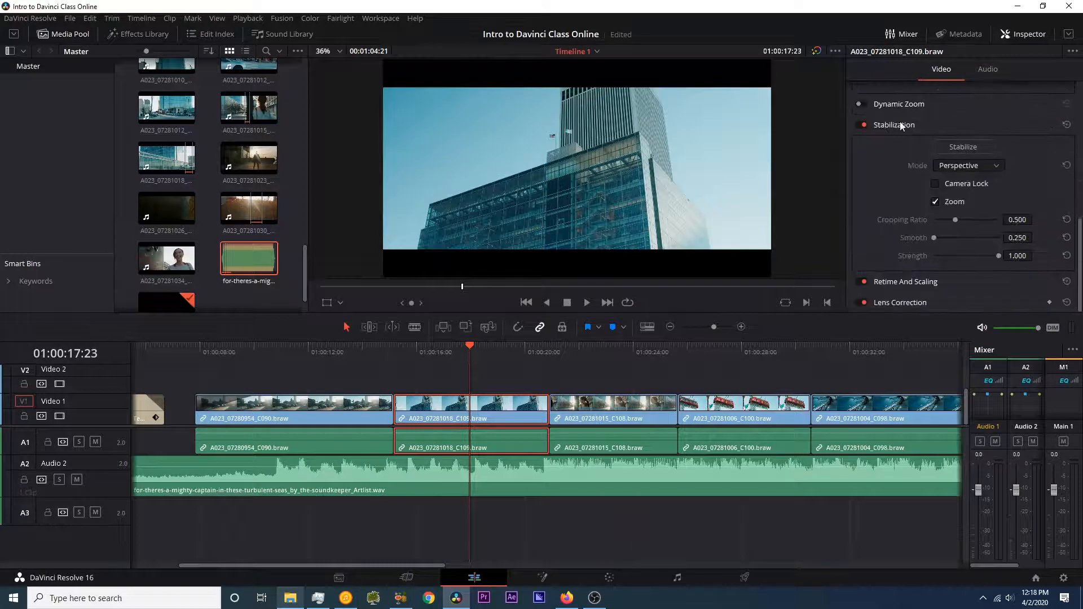
pyautogui.scroll(3, 898, 153)
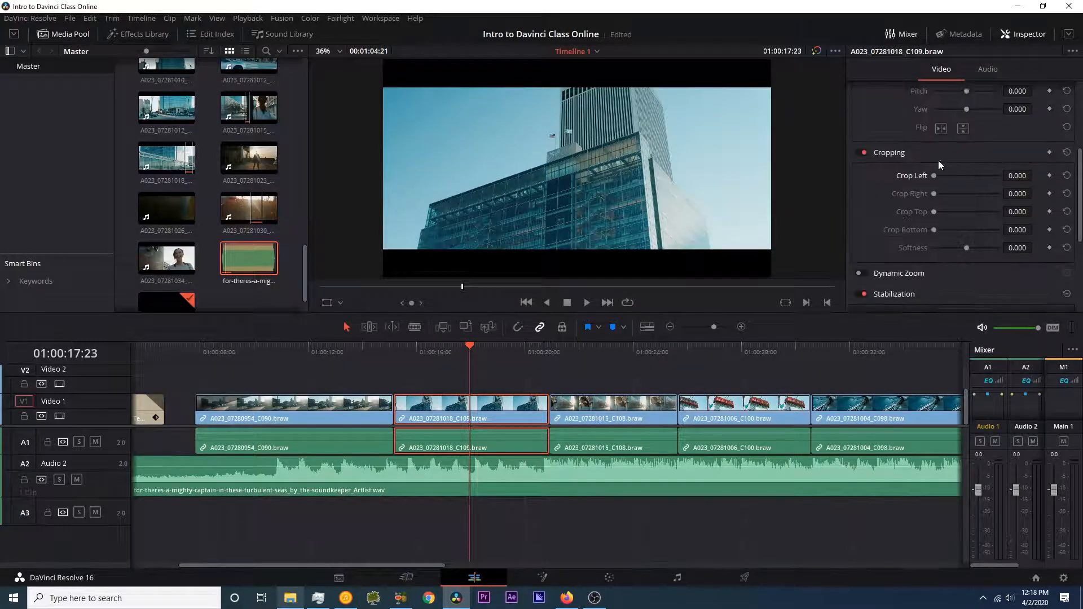
pyautogui.click(901, 159)
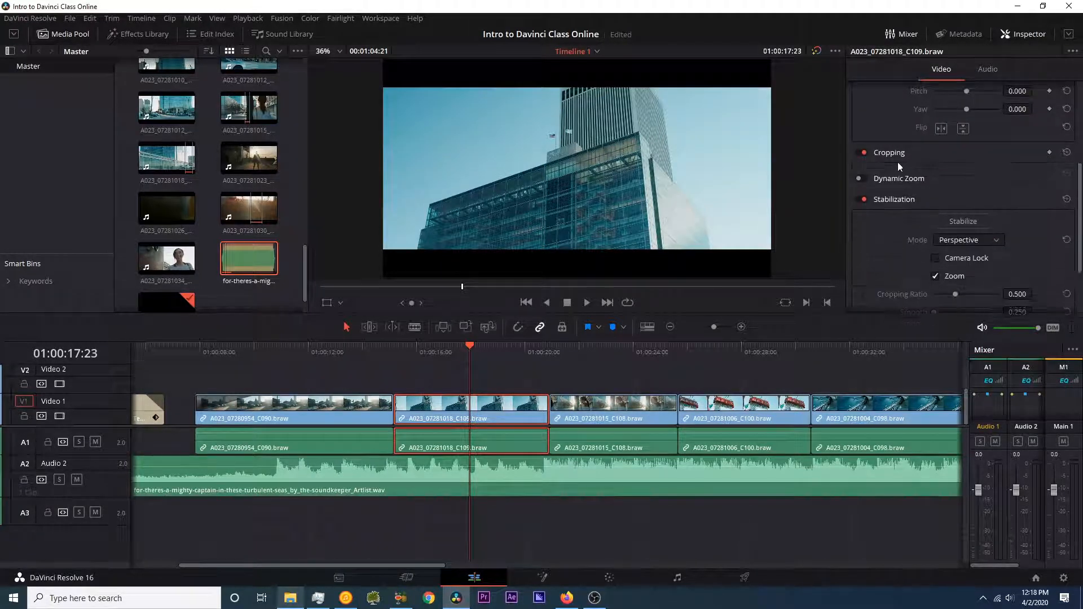
pyautogui.click(905, 193)
pyautogui.click(898, 259)
pyautogui.scroll(-3, 915, 193)
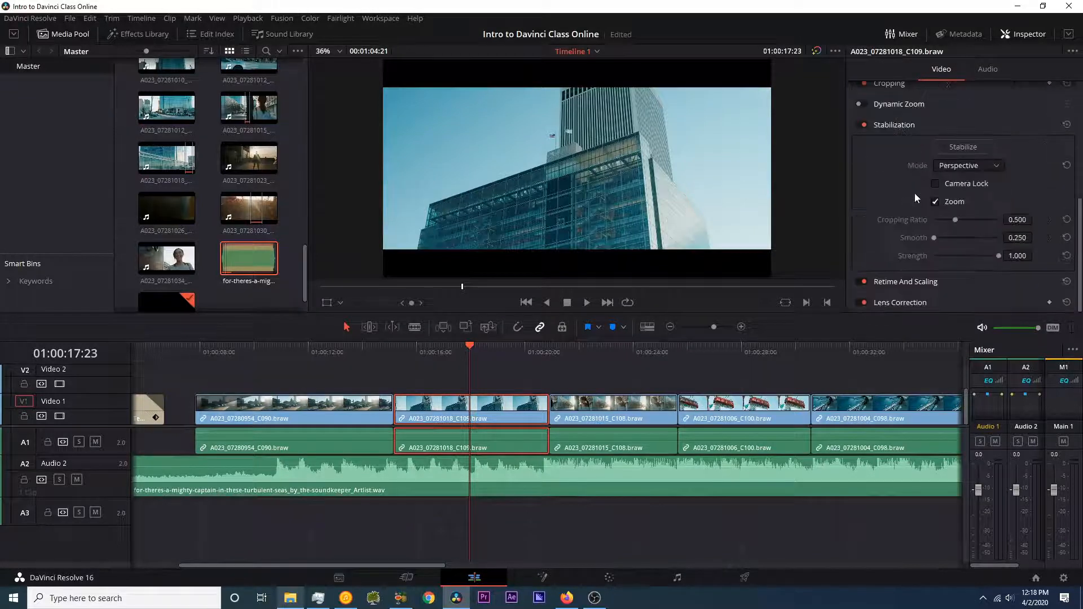
# Step: Play back the building clip in the timeline to judge its camera movement
pyautogui.click(418, 287)
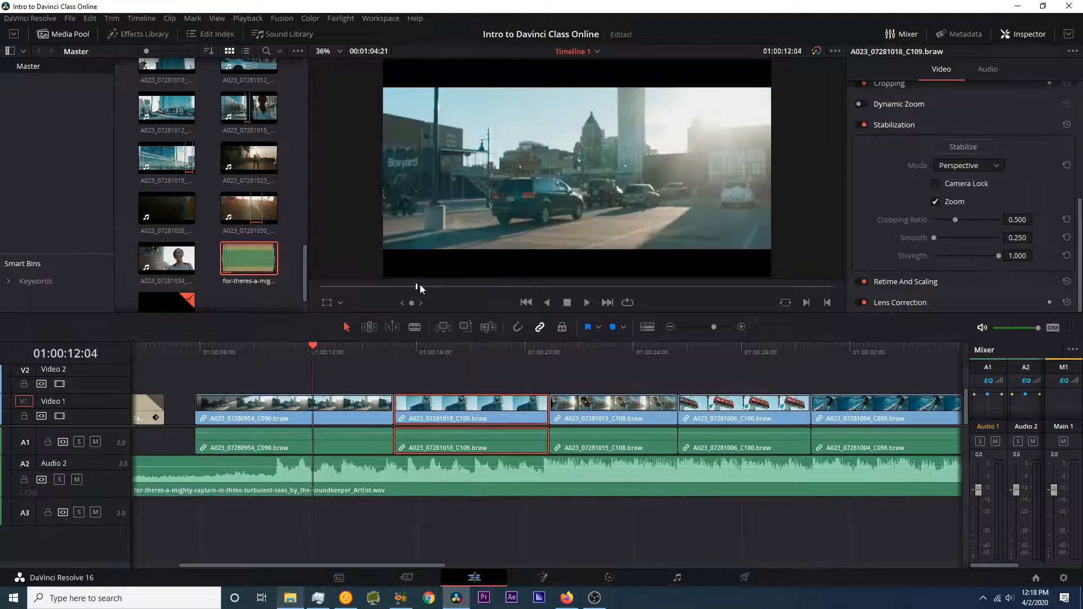
pyautogui.moveTo(420, 288); pyautogui.dragTo(438, 289)
pyautogui.press('space')
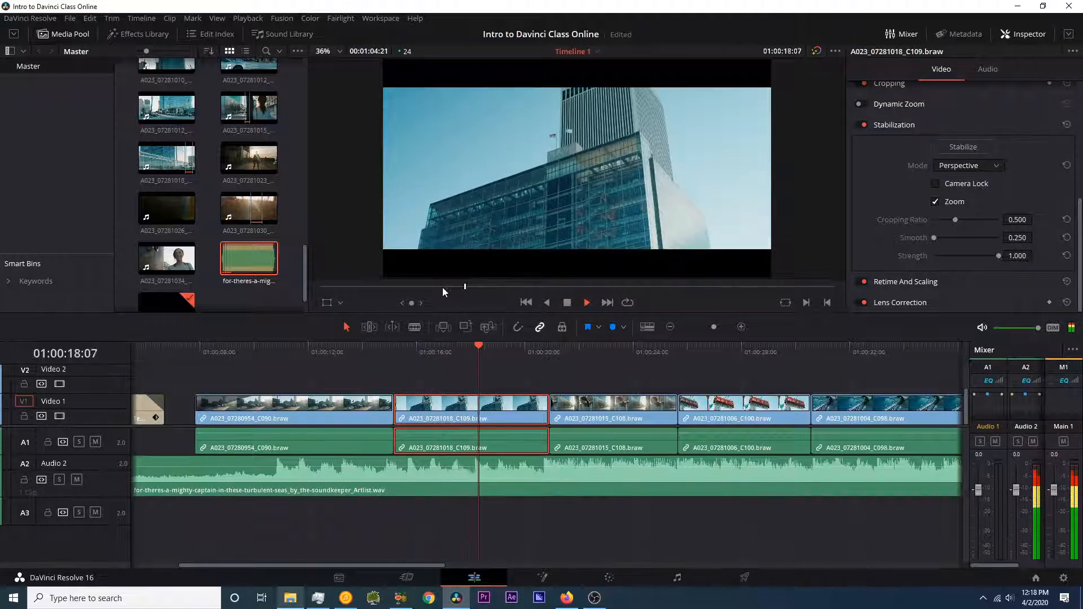
pyautogui.press('space')
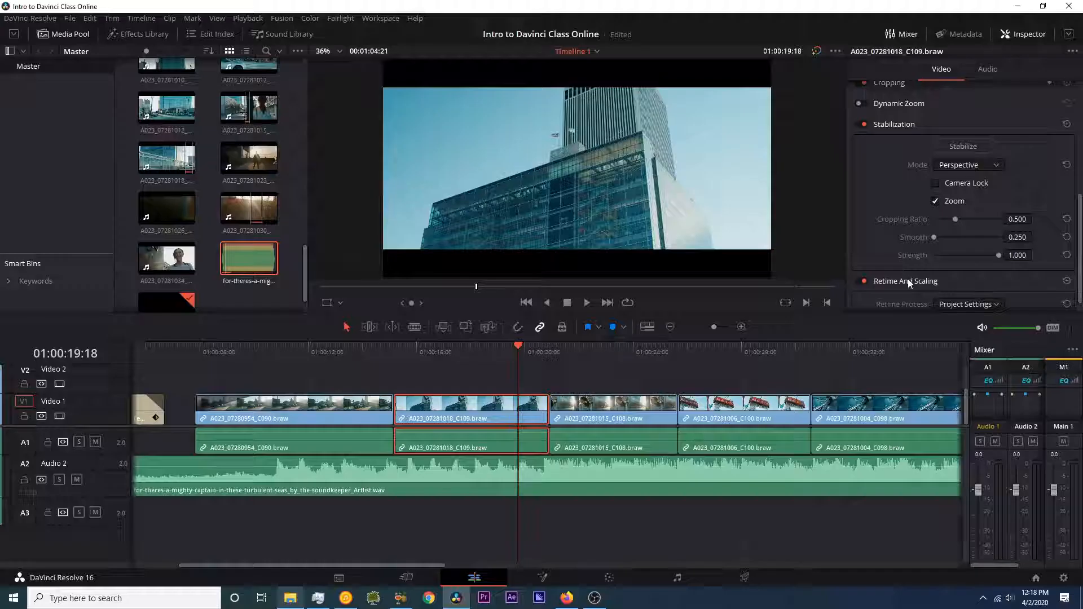
# Step: Examine the building clip's retime and scaling settings, including the retime process options
pyautogui.scroll(-3, 899, 242)
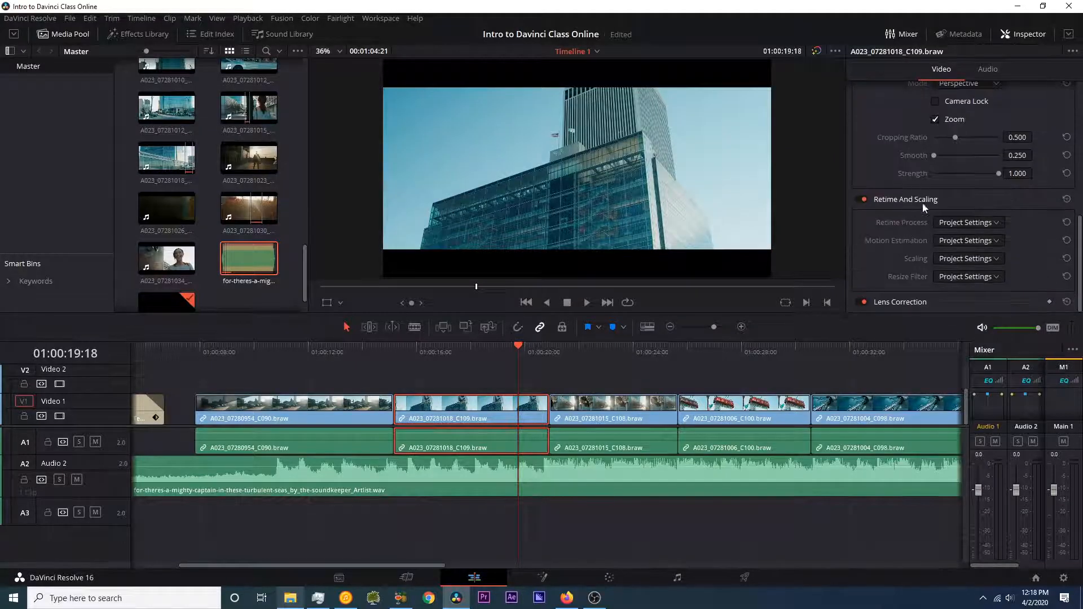
pyautogui.click(958, 222)
pyautogui.click(922, 208)
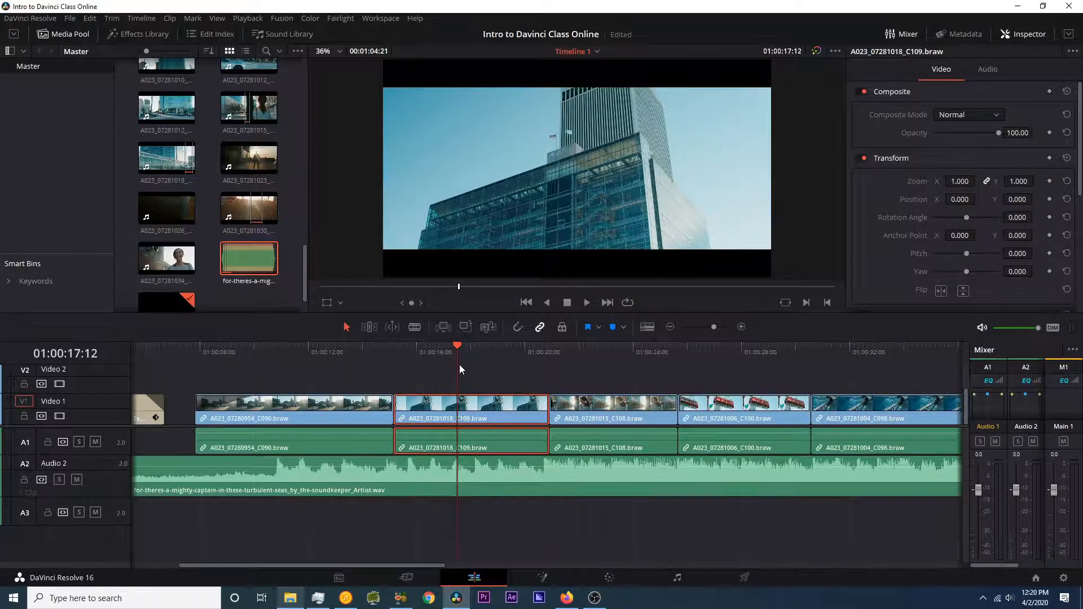
# Step: Add a Cross Dissolve video transition at the cut between A023_07281018_C109.braw and A023_07281015_C108.braw
pyautogui.moveTo(459, 365); pyautogui.dragTo(569, 398)
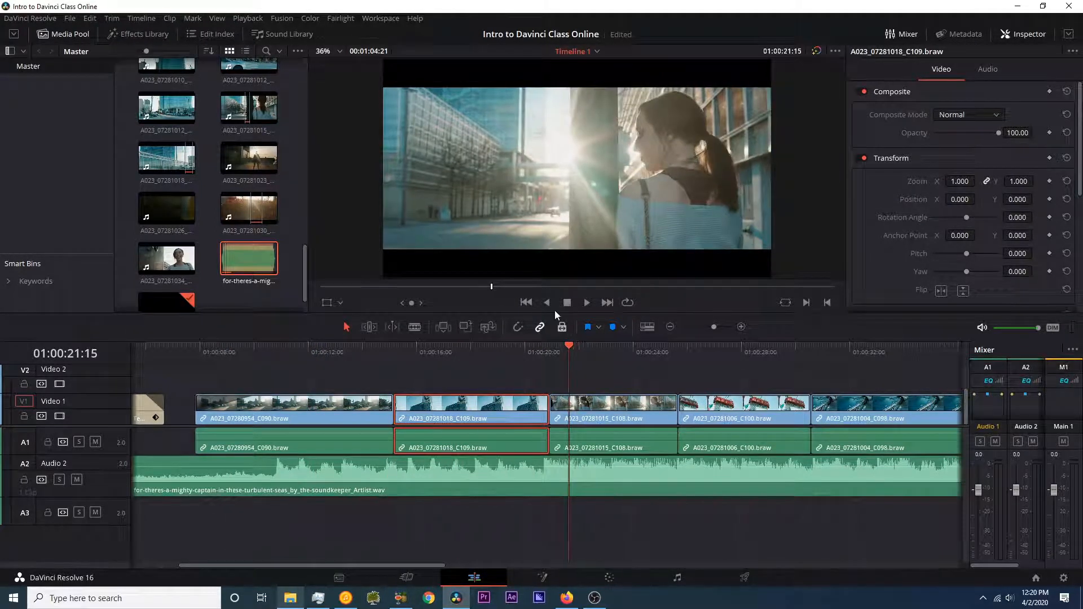
pyautogui.click(138, 35)
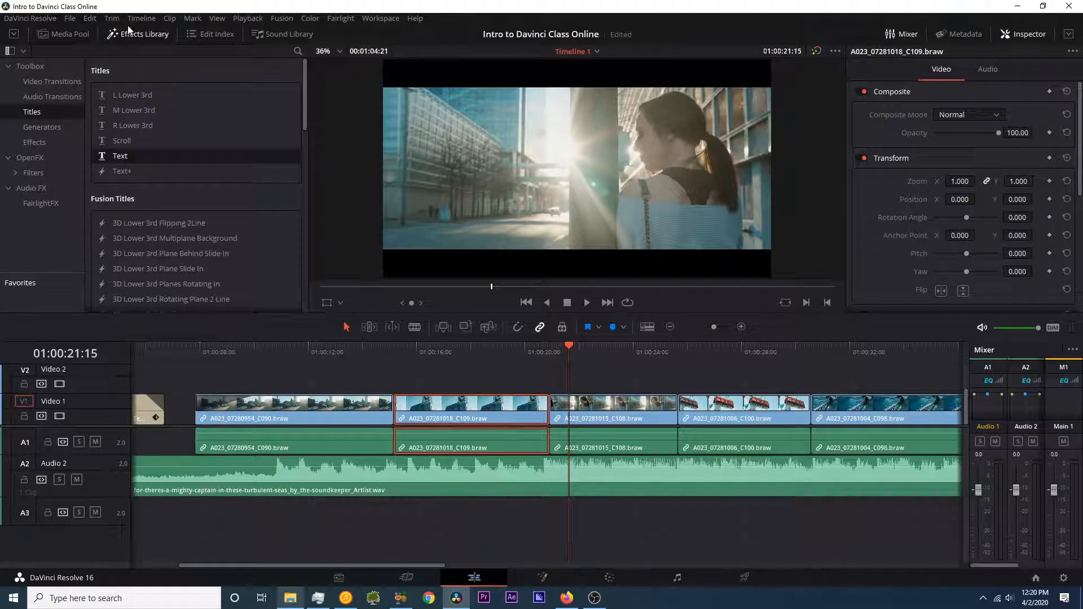
pyautogui.click(46, 85)
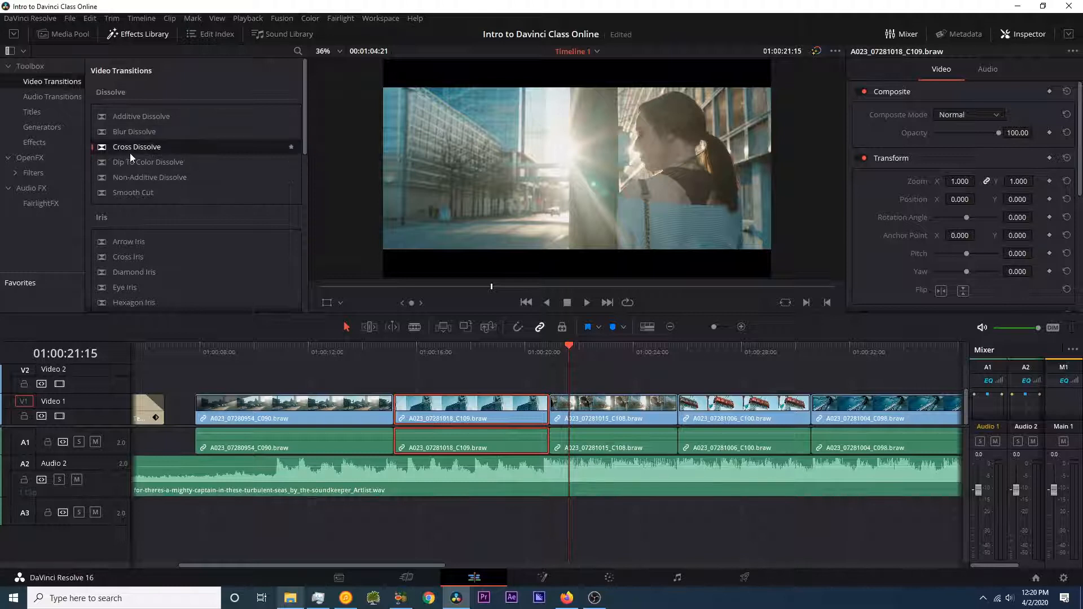
pyautogui.moveTo(115, 151); pyautogui.dragTo(551, 405)
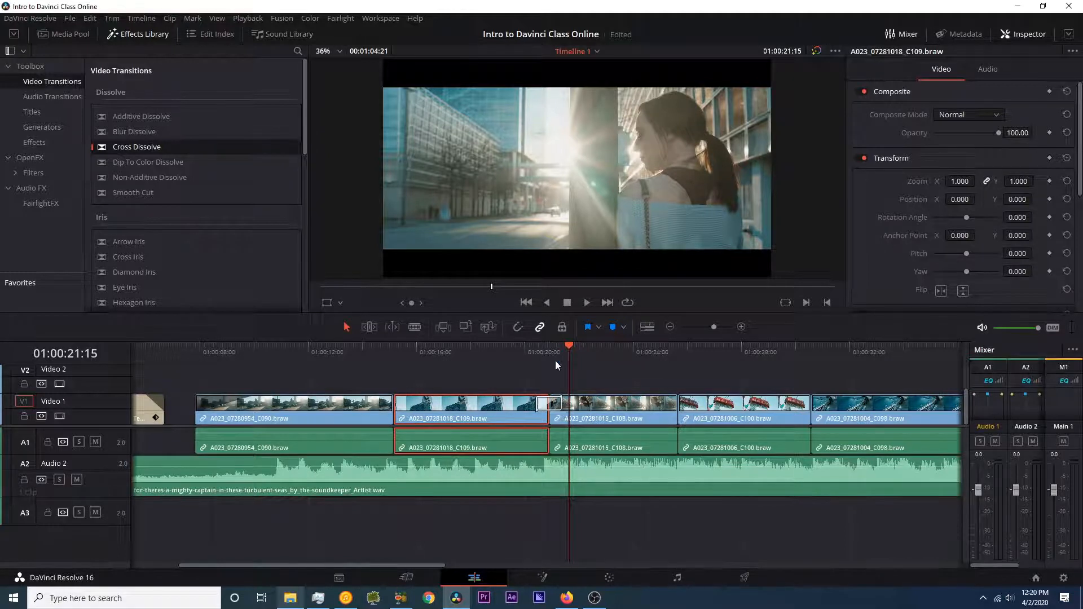
# Step: Play back the cross dissolve between the two clips and select the transition to show its settings
pyautogui.click(537, 358)
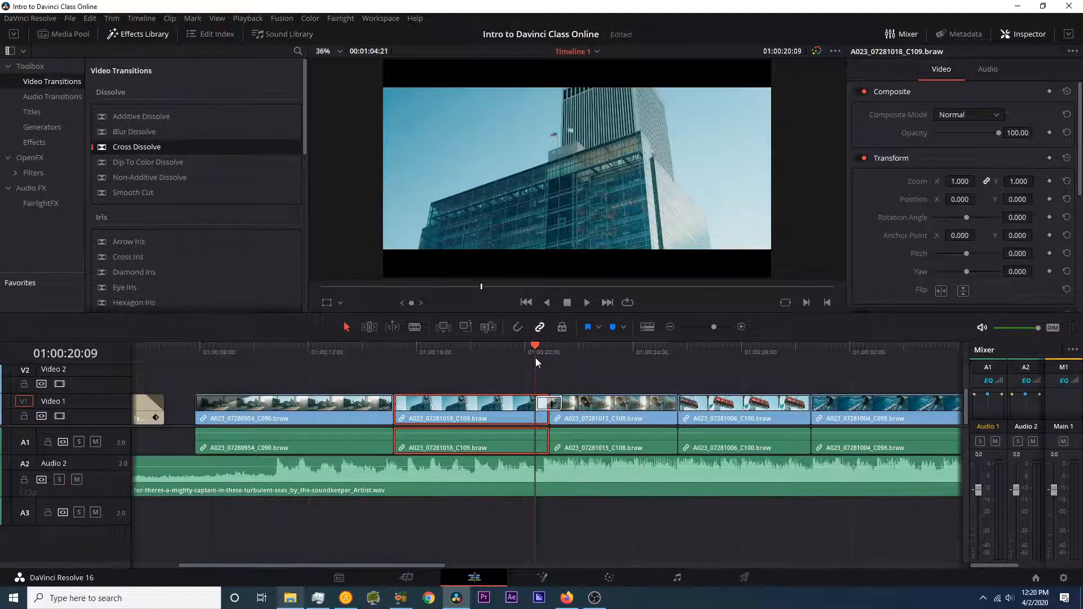
pyautogui.hotkey('ctrl', '=')
pyautogui.press('space')
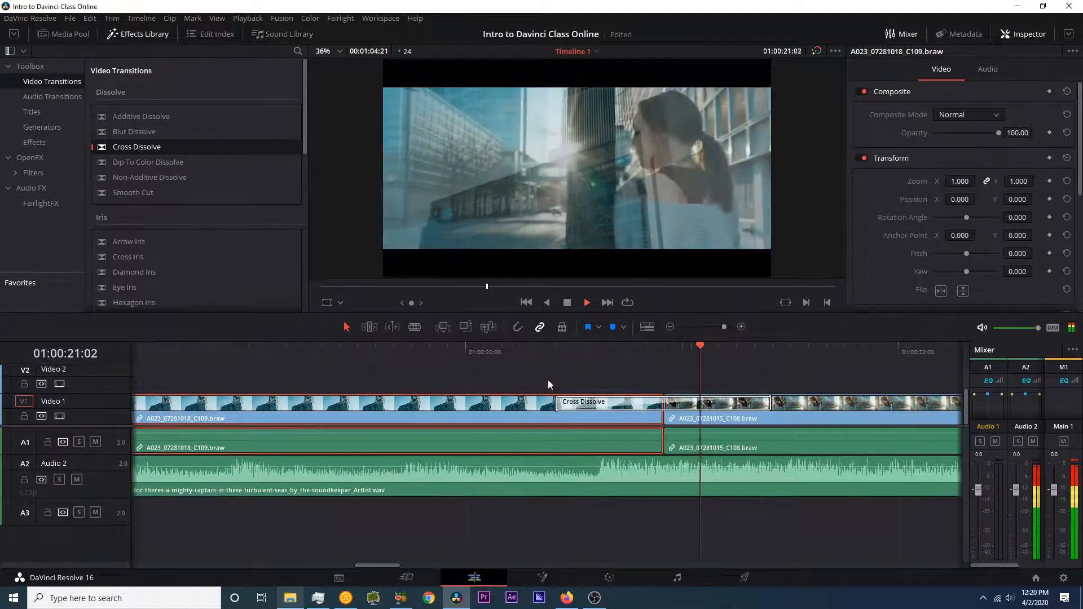
pyautogui.click(541, 353)
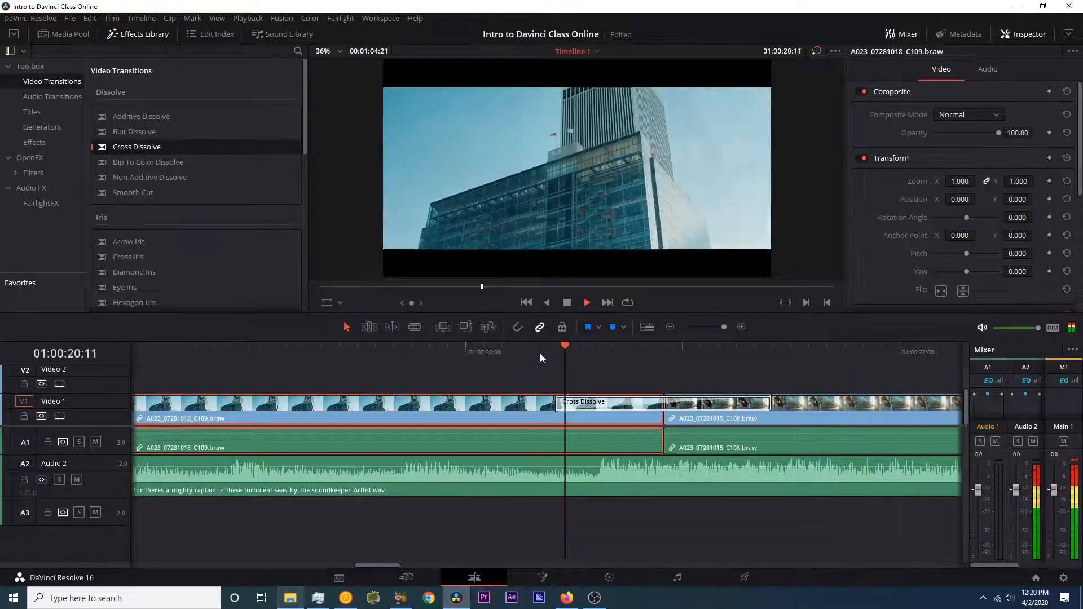
pyautogui.click(542, 351)
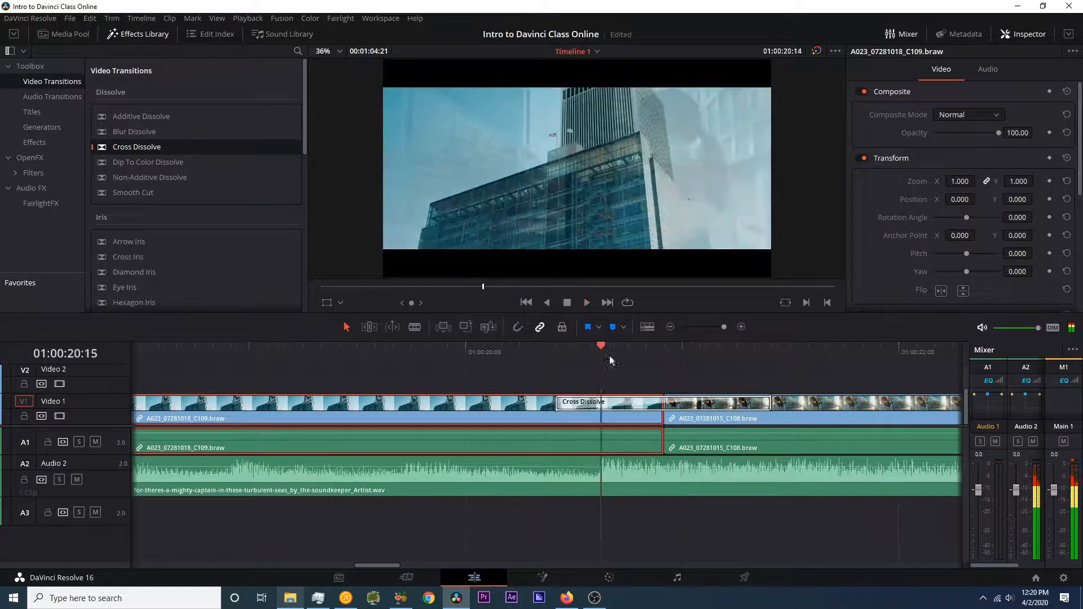
pyautogui.press('space')
pyautogui.click(708, 401)
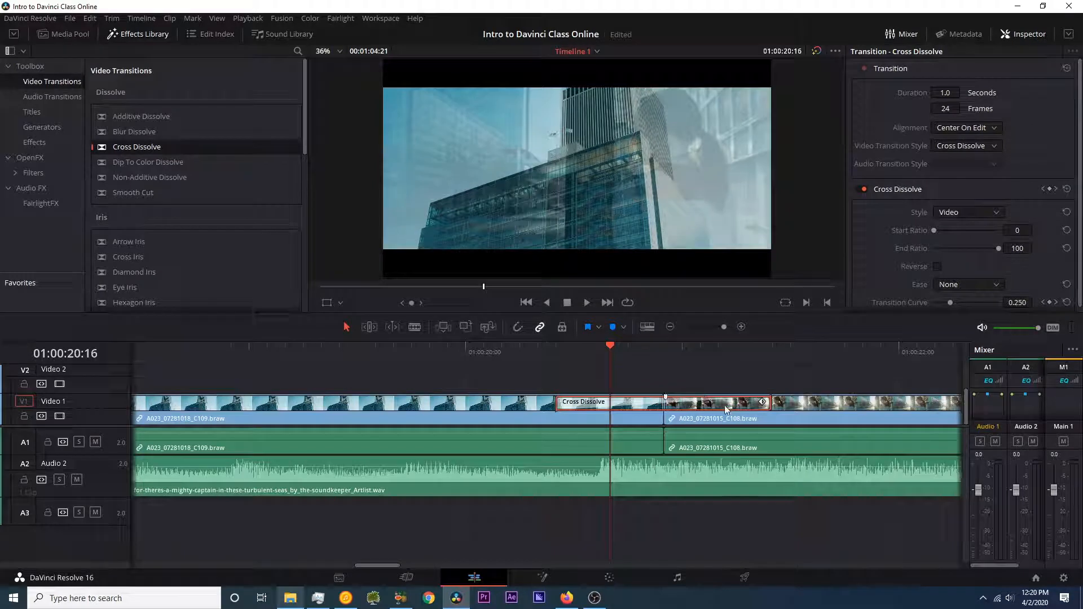
# Step: Shorten the Cross Dissolve to 22 frames and play back the transition between the two clips
pyautogui.moveTo(773, 402)
pyautogui.mouseDown()
pyautogui.moveTo(705, 401)
pyautogui.moveTo(832, 400)
pyautogui.moveTo(705, 400)
pyautogui.moveTo(766, 401)
pyautogui.mouseUp()
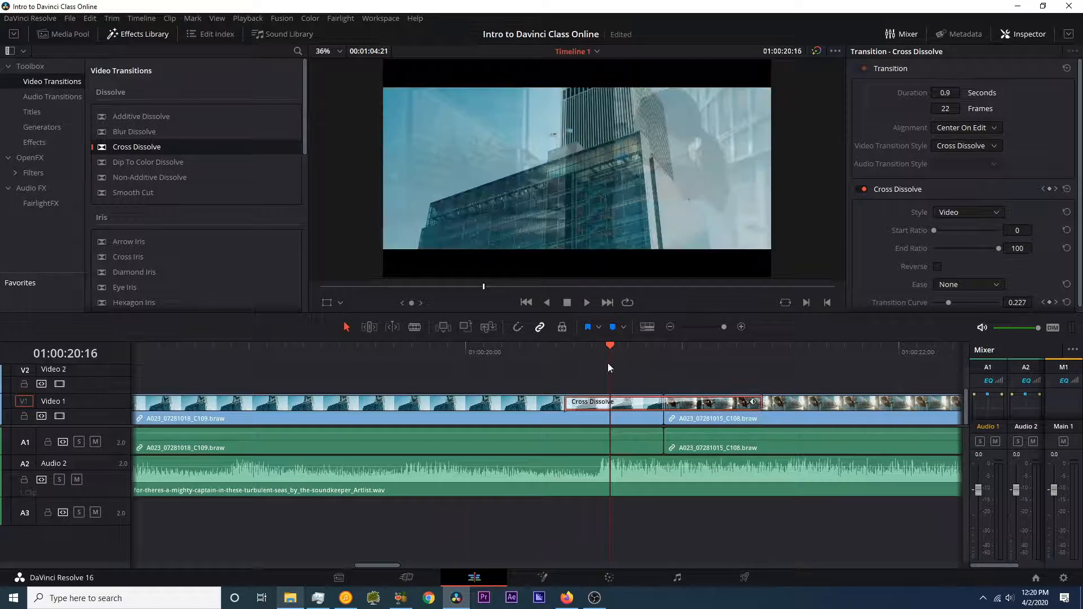
pyautogui.click(545, 352)
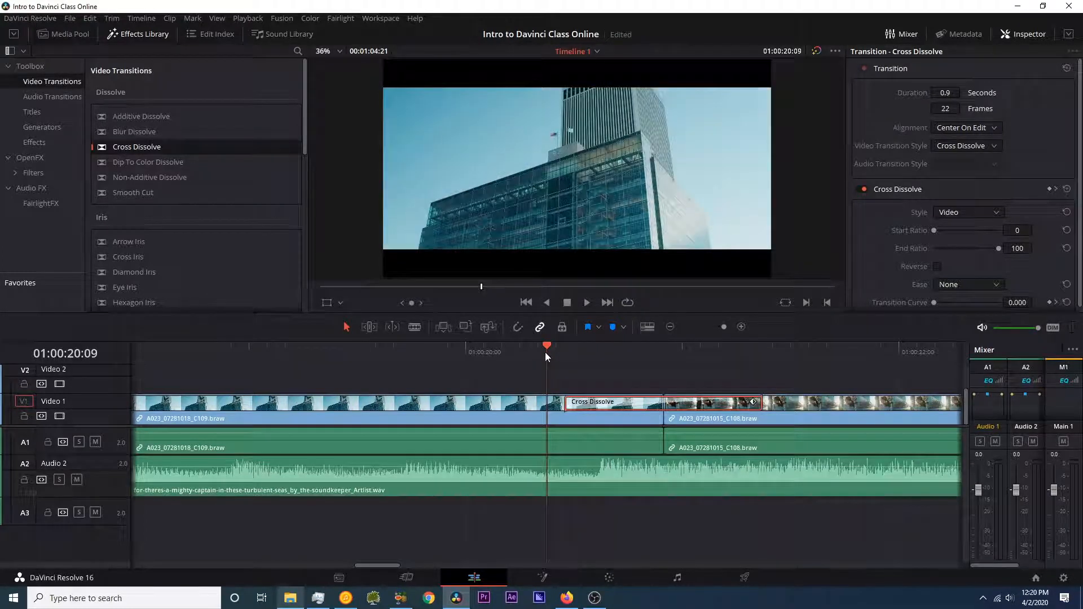
pyautogui.press('space')
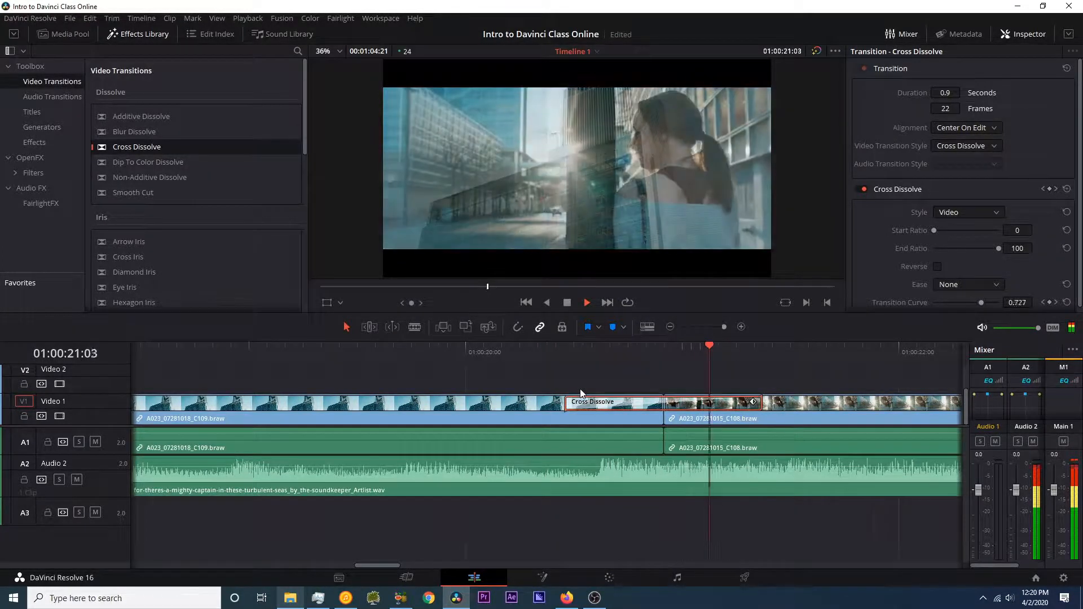
pyautogui.press('space')
pyautogui.hscroll(5, 577, 367)
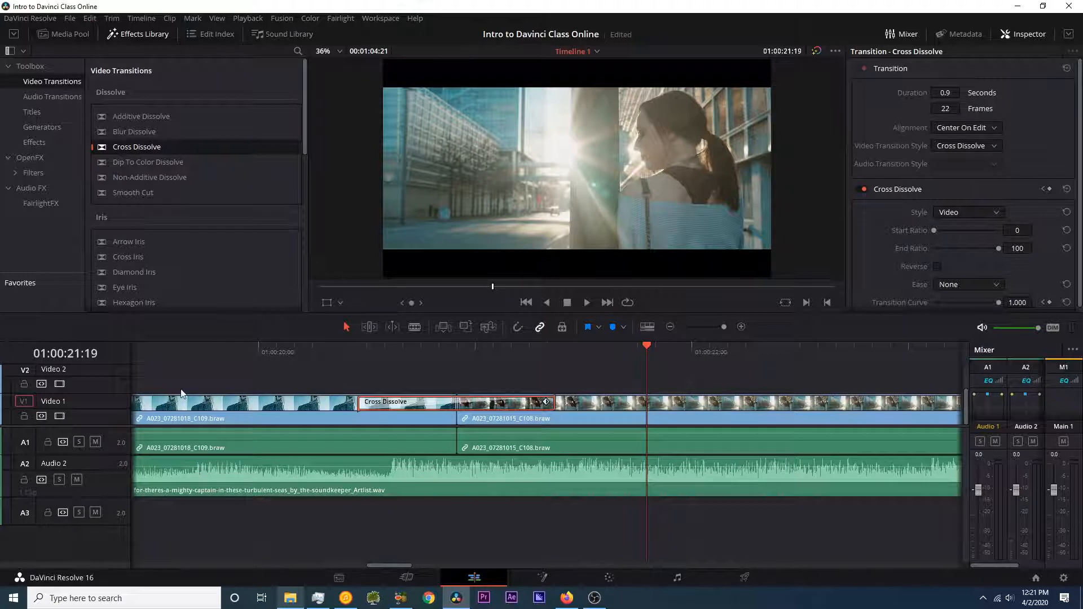
# Step: Lock the Video 1 track and try to move clip A023_07281018_C109.braw earlier in the timeline
pyautogui.click(24, 417)
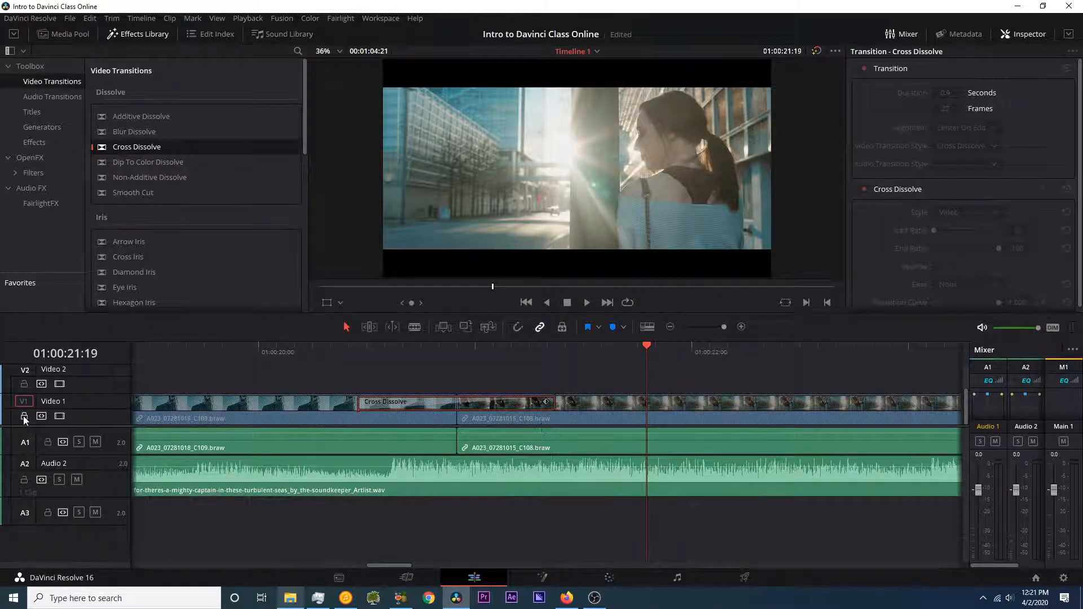
pyautogui.doubleClick(603, 408)
pyautogui.moveTo(289, 408); pyautogui.dragTo(265, 407)
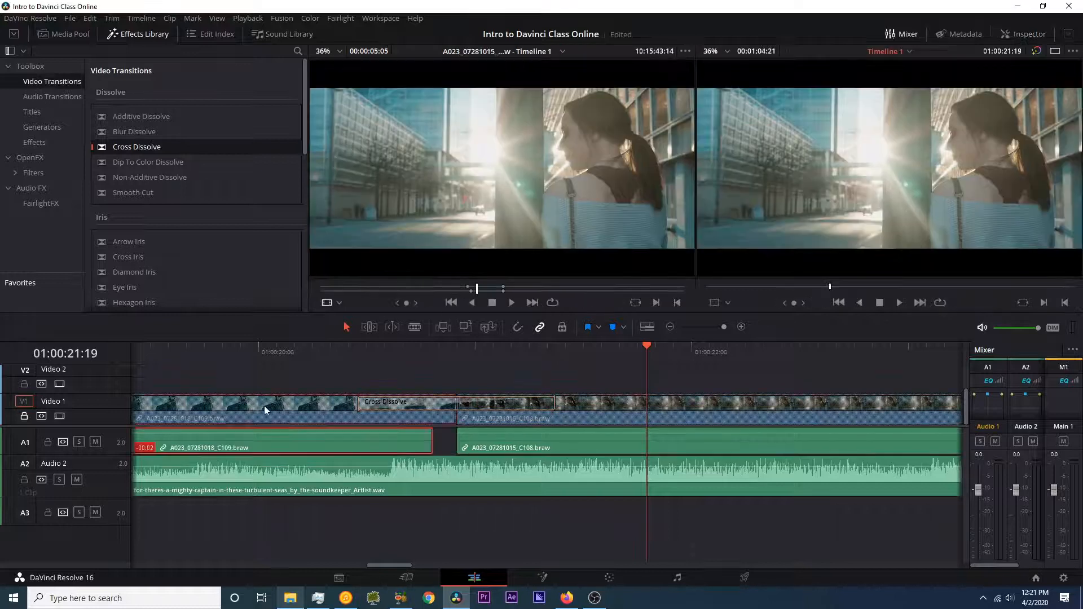
pyautogui.doubleClick(260, 405)
pyautogui.click(546, 402)
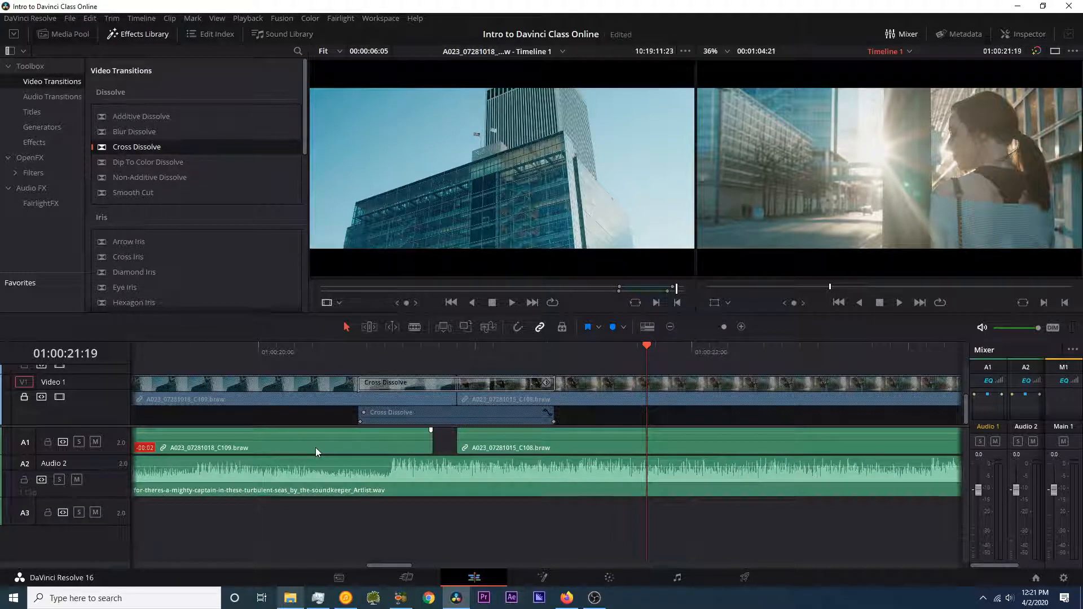
# Step: Undo the shift of the building clip's audio and leave the Video 1 track unlocked
pyautogui.hotkey('ctrl', 'z')
pyautogui.hotkey('ctrl', 'z')
pyautogui.hotkey('ctrl', 'z')
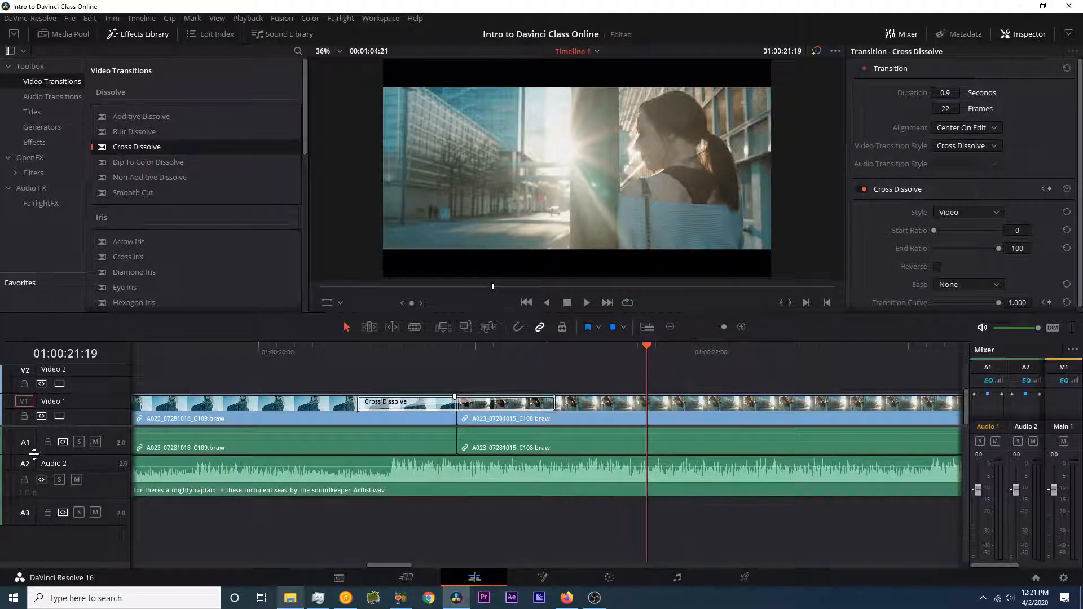
# Step: Enlarge the Audio 1 track, lock Audio 1 and Video 1 together, and try to move or trim their clips
pyautogui.moveTo(32, 455); pyautogui.dragTo(33, 480)
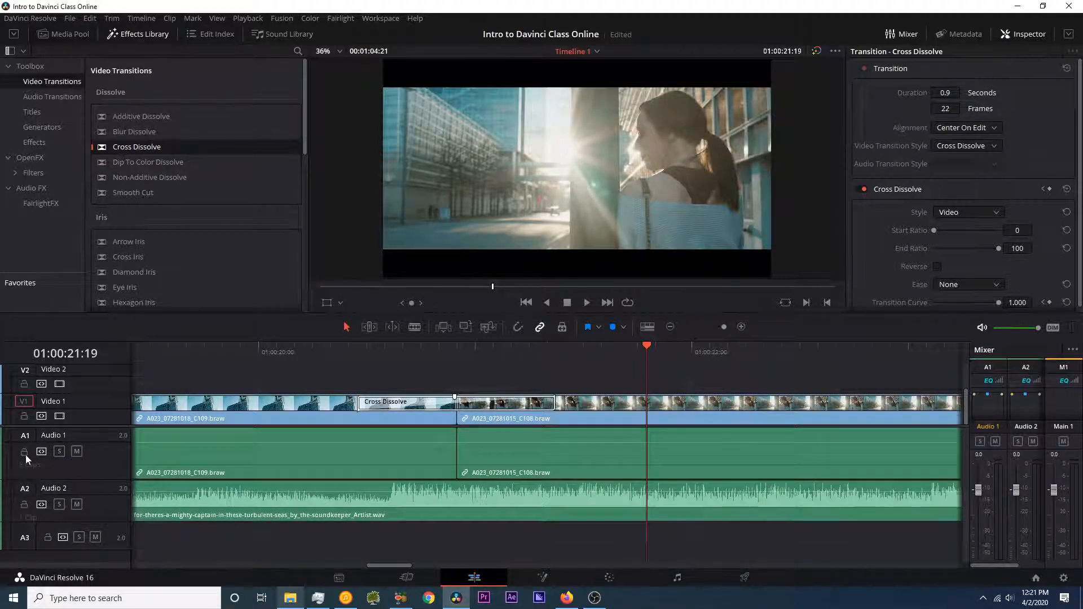
pyautogui.click(24, 452)
pyautogui.click(458, 442)
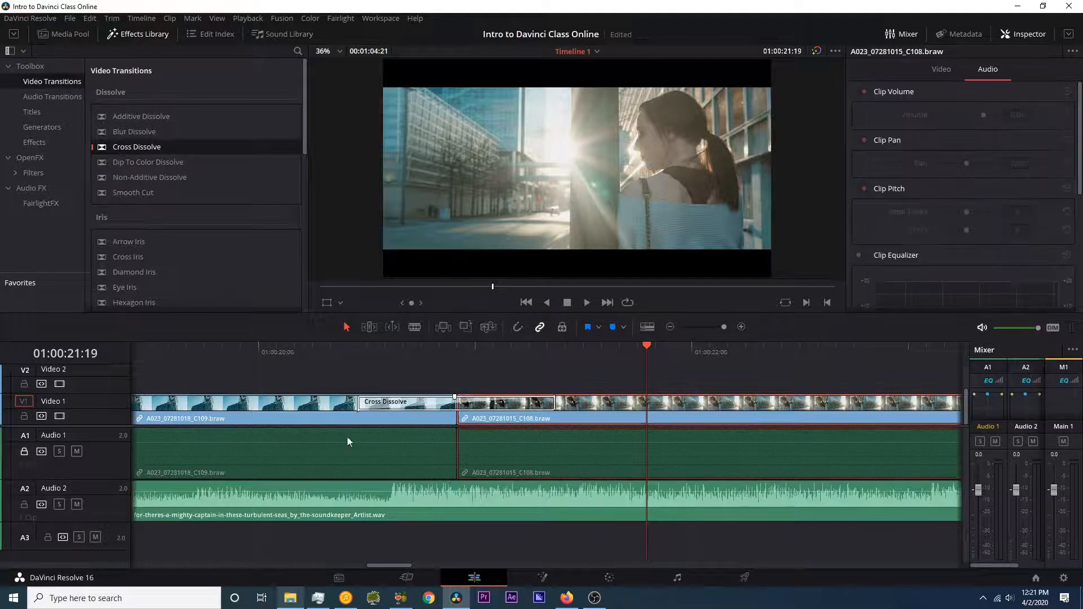
pyautogui.click(23, 415)
pyautogui.click(607, 416)
pyautogui.moveTo(464, 426); pyautogui.dragTo(390, 429)
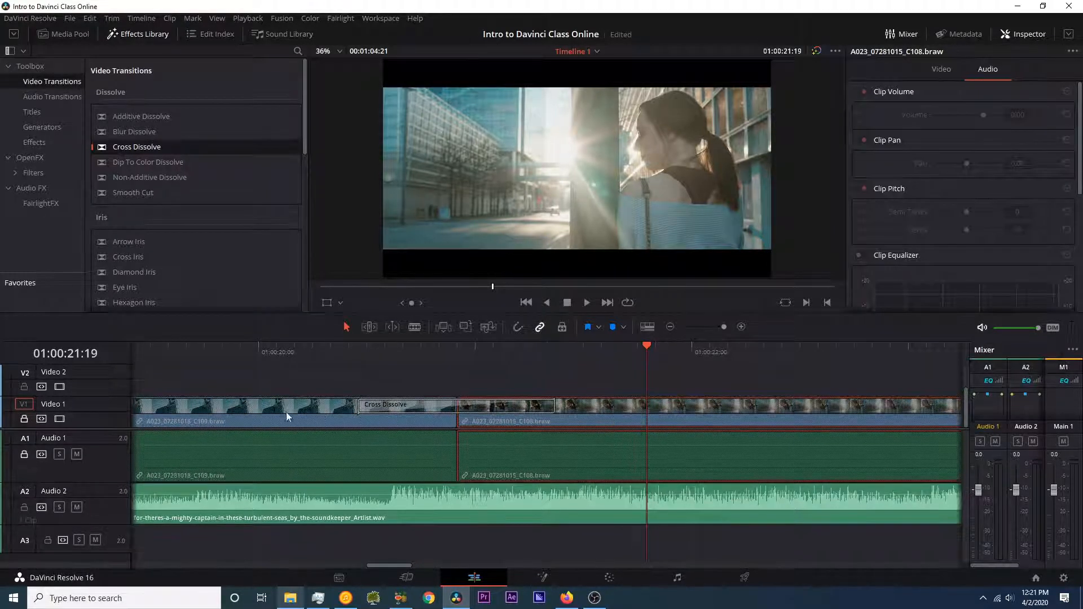
pyautogui.click(316, 491)
pyautogui.click(319, 422)
pyautogui.click(377, 433)
pyautogui.click(253, 402)
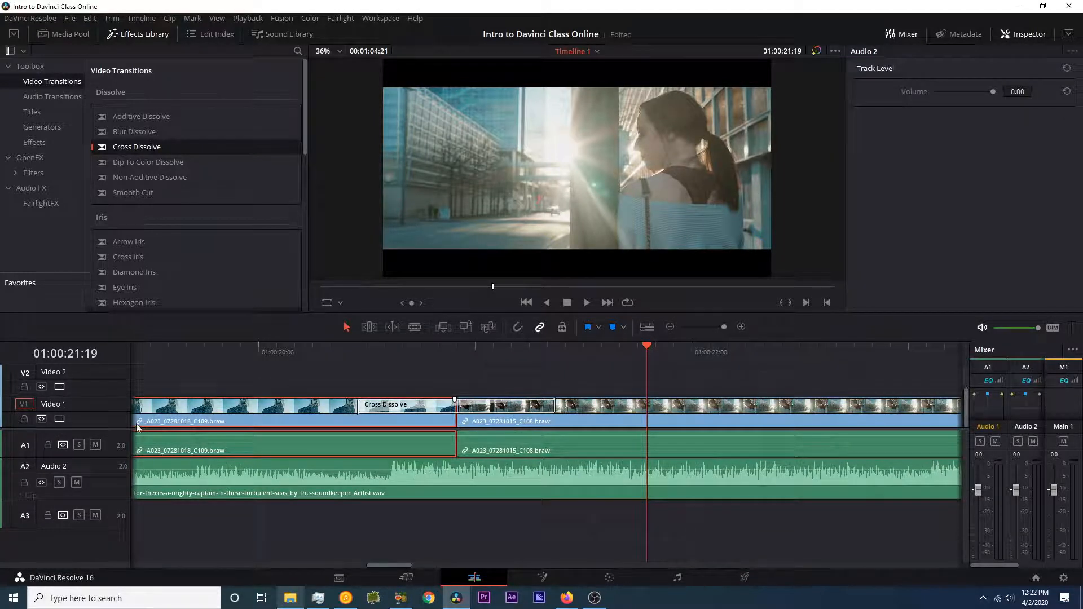
# Step: Mute the Audio 1 track and disable the Video 1 track, checking the picture at the playhead
pyautogui.click(95, 446)
pyautogui.moveTo(285, 351); pyautogui.dragTo(223, 351)
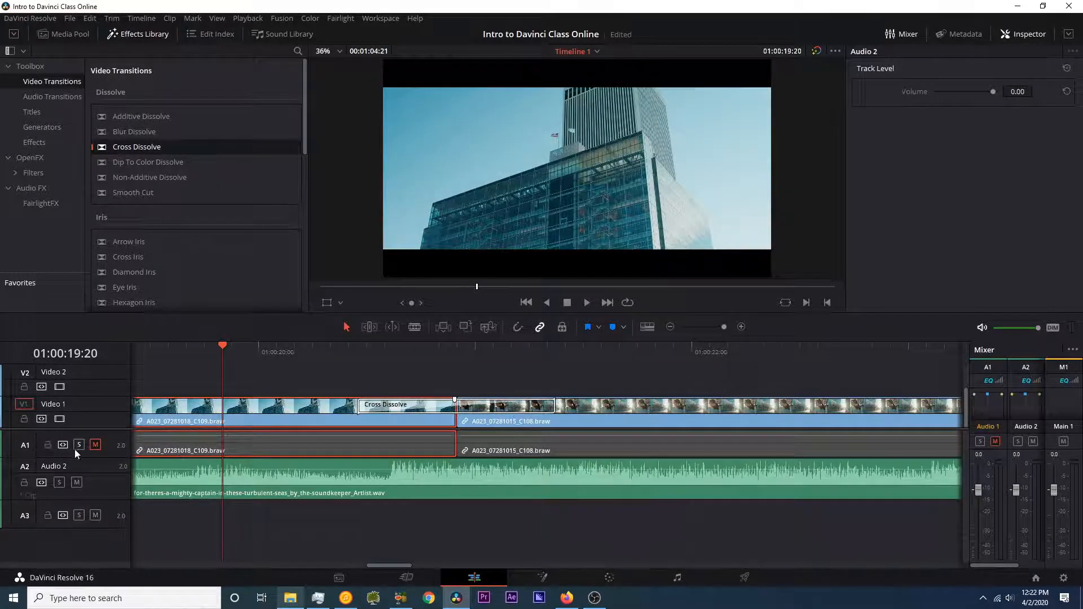
pyautogui.click(59, 418)
pyautogui.moveTo(224, 360)
pyautogui.mouseDown()
pyautogui.moveTo(614, 371)
pyautogui.moveTo(208, 355)
pyautogui.mouseUp()
pyautogui.hotkey('ctrl', '-')
pyautogui.hotkey('ctrl', '-')
pyautogui.hotkey('ctrl', '-')
pyautogui.hotkey('ctrl', '-')
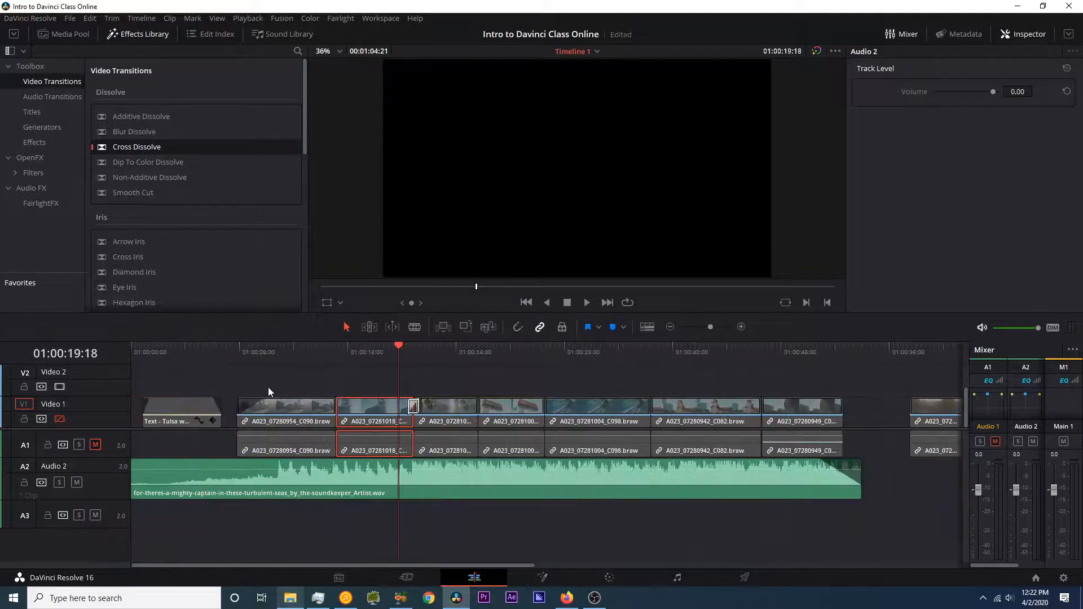
# Step: Move clip A023_07280954_C090.braw up to the Video 2 track and scrub through it with Video 1 disabled
pyautogui.hotkey('ctrl', '=')
pyautogui.hotkey('ctrl', '=')
pyautogui.hotkey('ctrl', '-')
pyautogui.click(342, 354)
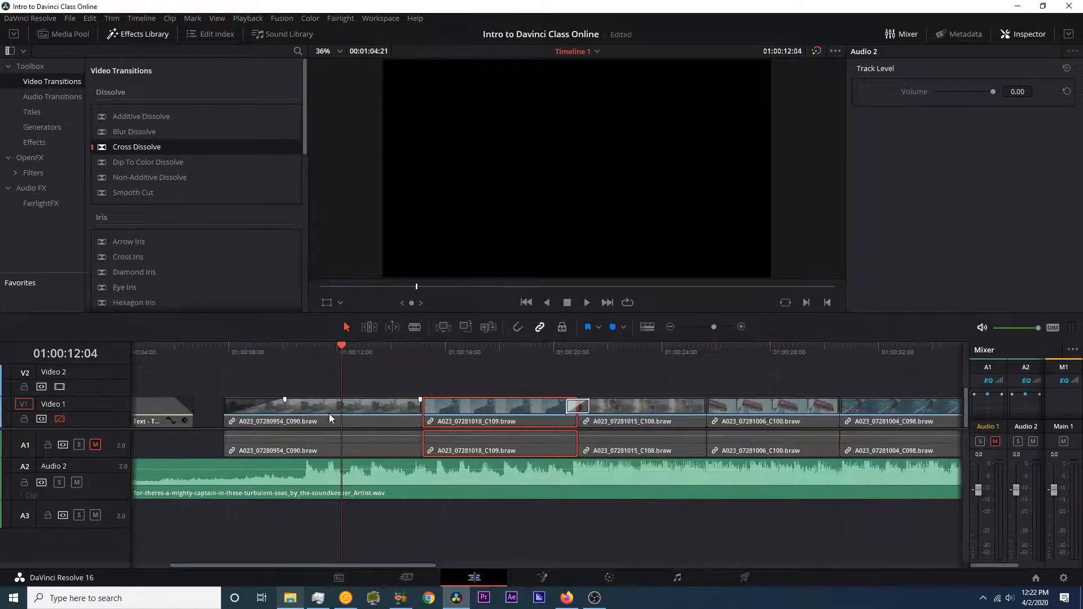
pyautogui.moveTo(339, 406); pyautogui.dragTo(339, 383)
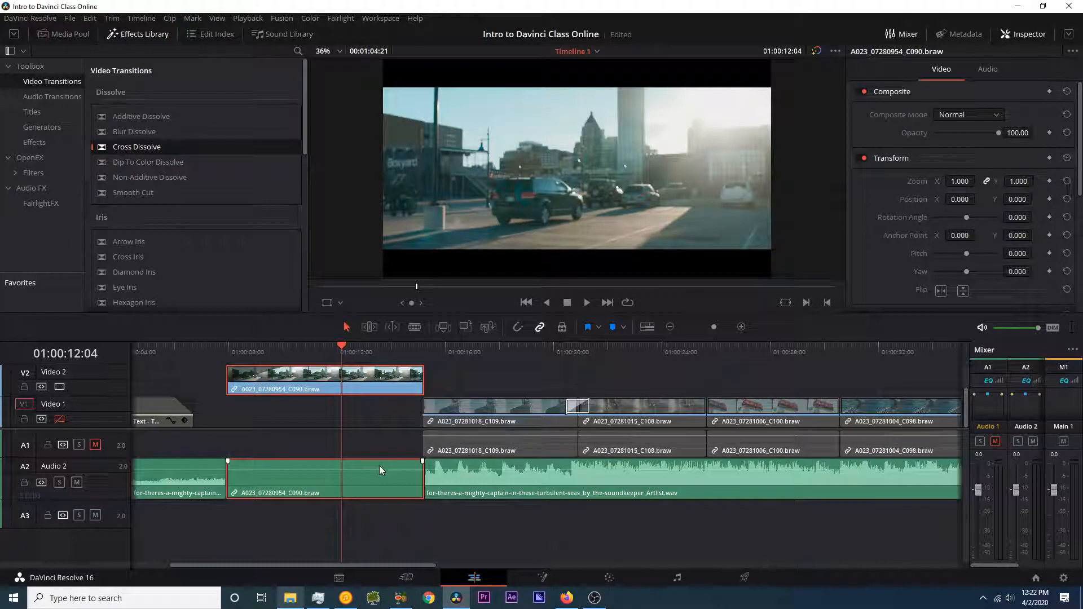
pyautogui.moveTo(342, 345); pyautogui.dragTo(378, 350)
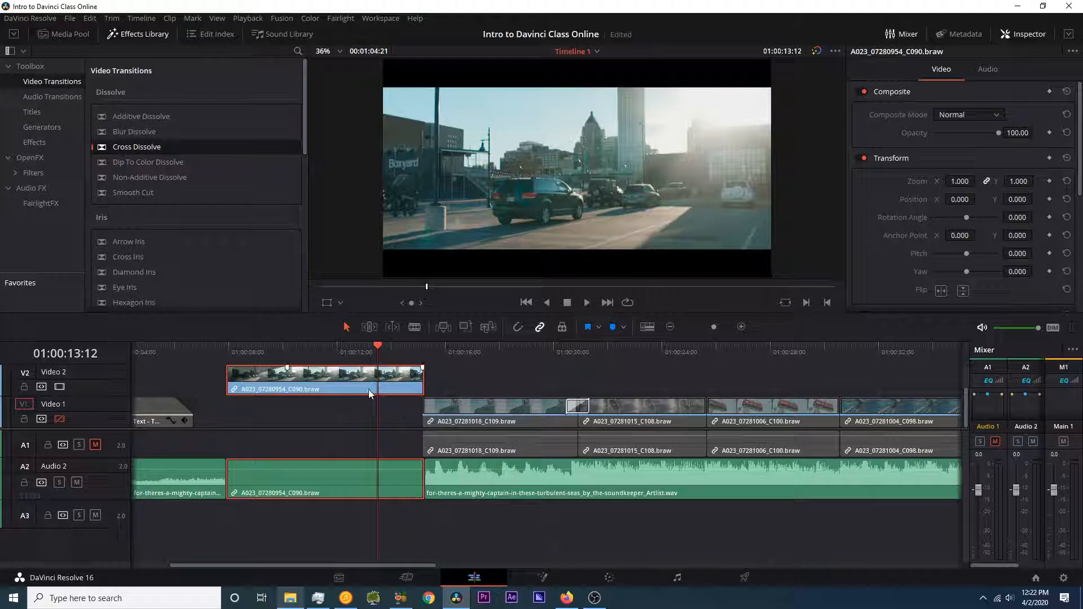
# Step: Return clip A023_07280954_C090.braw to the Video 1 track with the music clip intact
pyautogui.moveTo(371, 393); pyautogui.dragTo(371, 423)
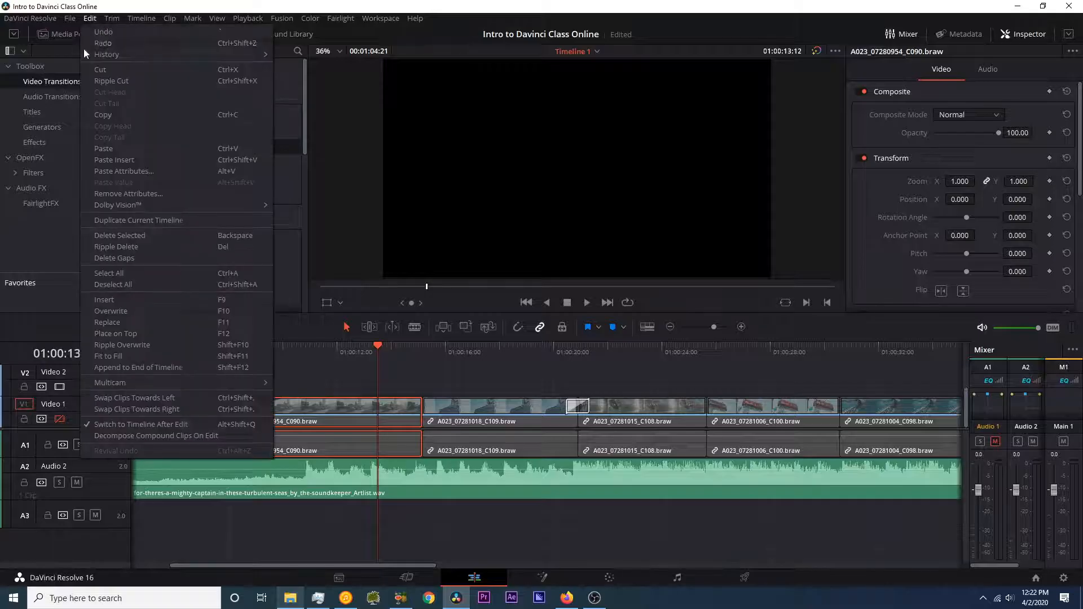
pyautogui.click(411, 387)
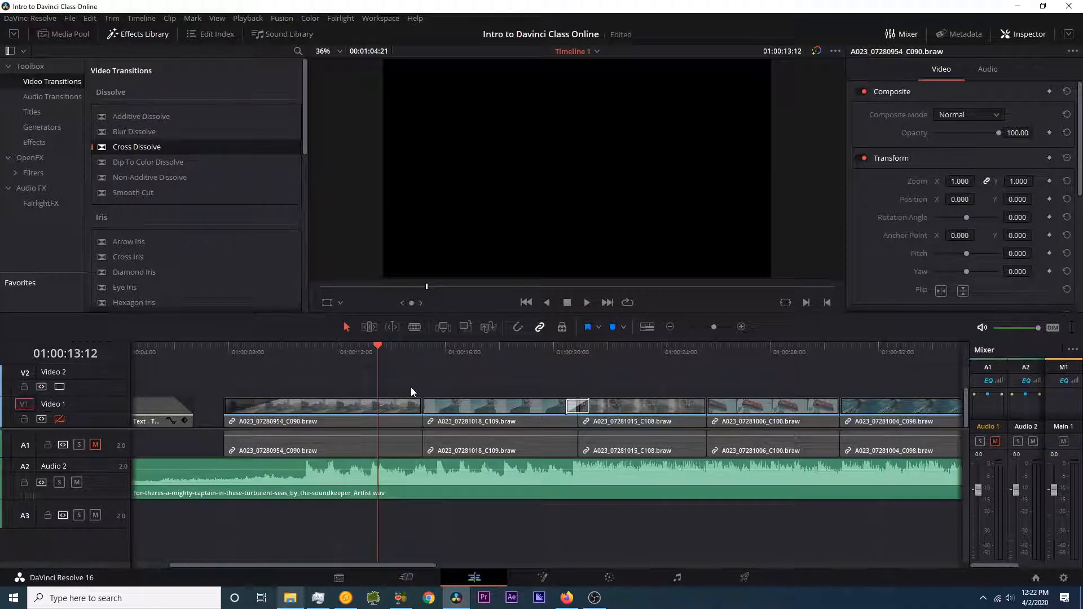
pyautogui.click(454, 378)
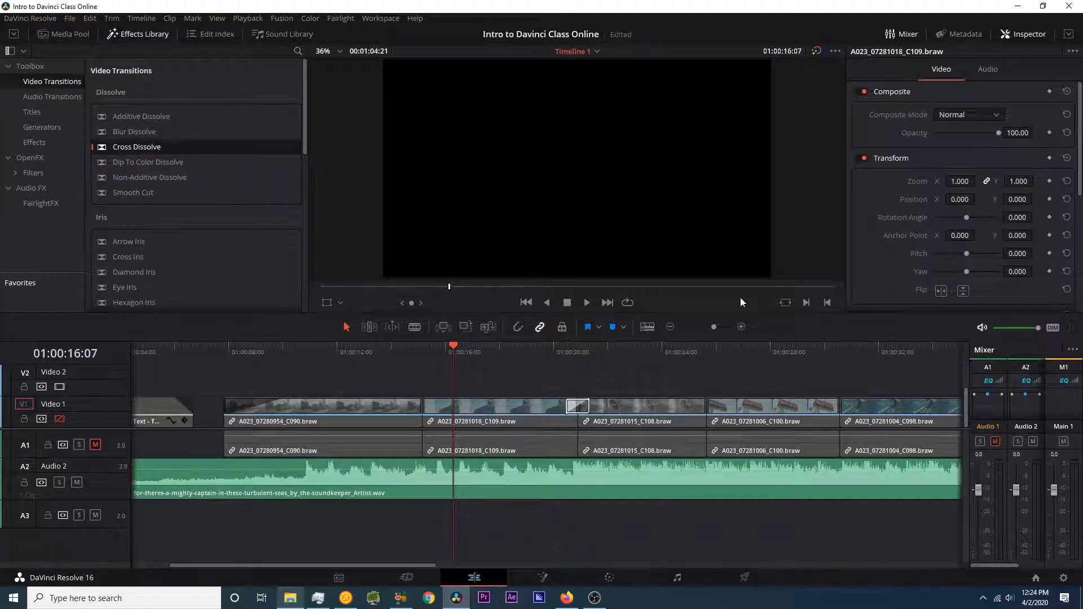
# Step: Enable the Video 1 track again and leave the Audio 1 track muted
pyautogui.click(59, 419)
pyautogui.hscroll(1, 527, 380)
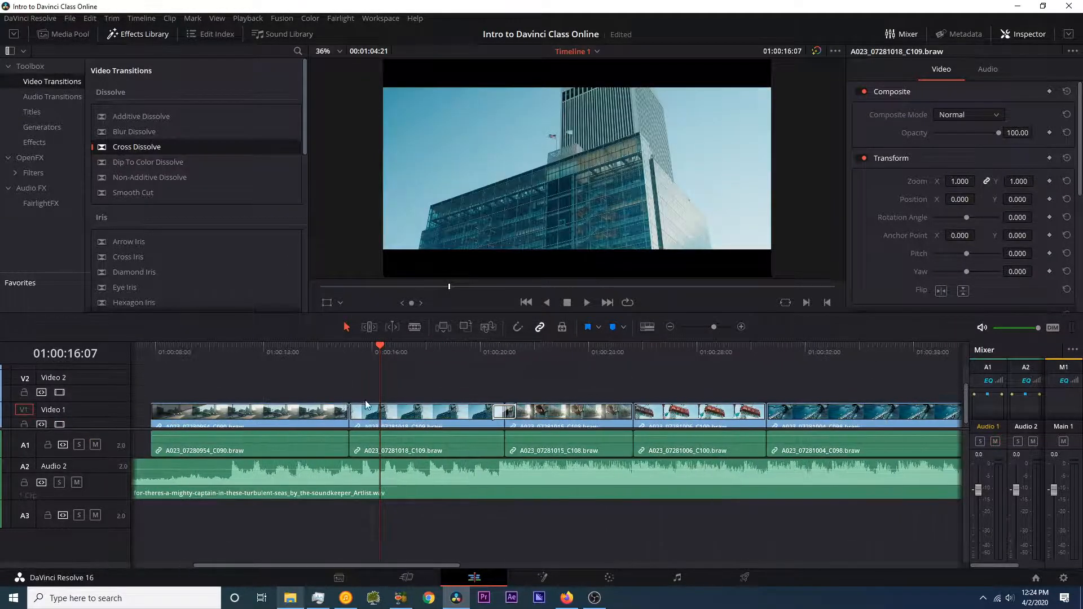
pyautogui.click(95, 445)
# Step: Ripple delete the small gap between A023_07280942_C082.braw and A023_07280949_C087.braw, leaving the playhead on the cut
pyautogui.moveTo(499, 382); pyautogui.dragTo(423, 374)
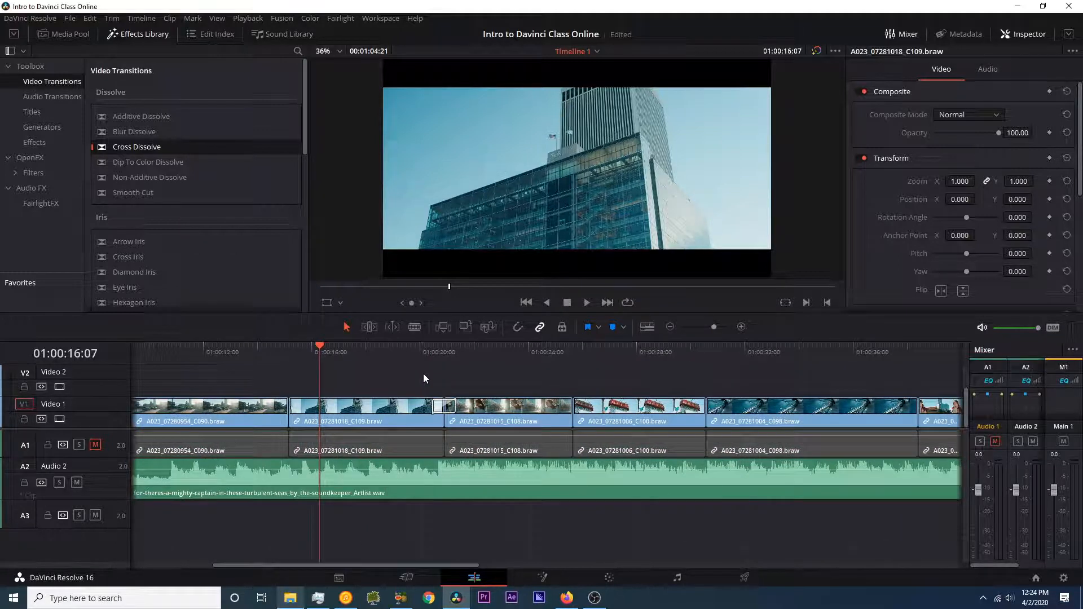
pyautogui.scroll(-2, 423, 373)
pyautogui.moveTo(309, 351); pyautogui.dragTo(433, 349)
pyautogui.scroll(3, 650, 399)
pyautogui.moveTo(649, 395); pyautogui.dragTo(434, 356)
pyautogui.scroll(4, 503, 378)
pyautogui.hscroll(2, 503, 378)
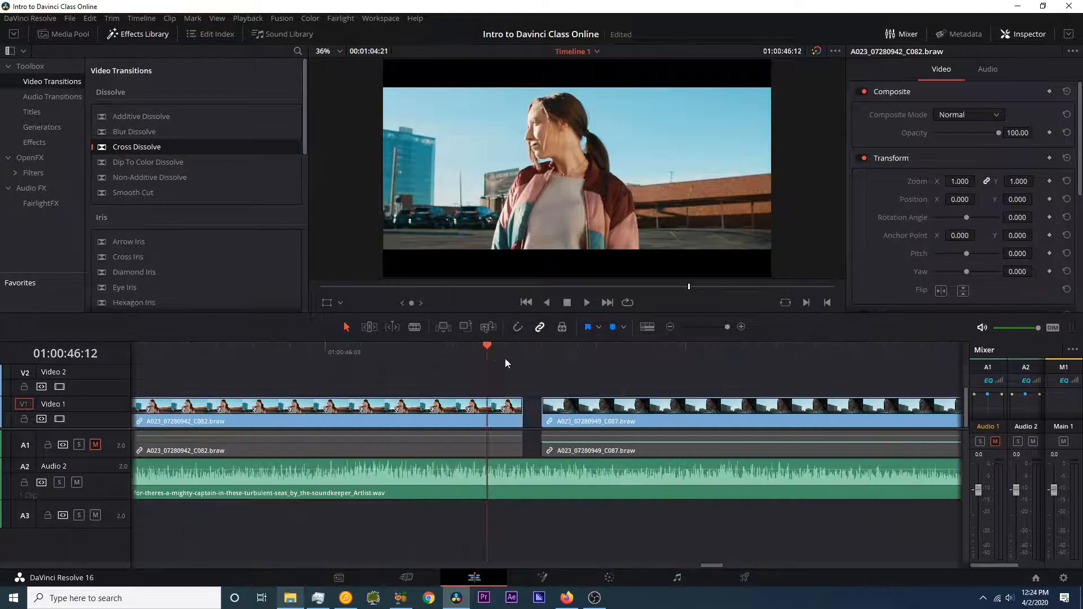
pyautogui.moveTo(505, 358); pyautogui.dragTo(477, 380)
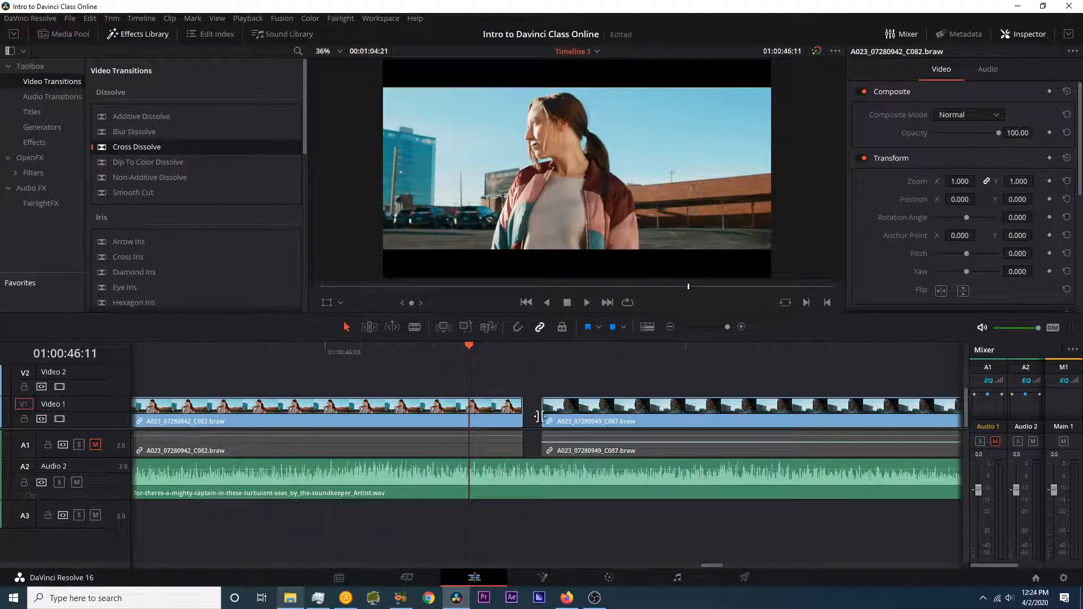
pyautogui.click(564, 409)
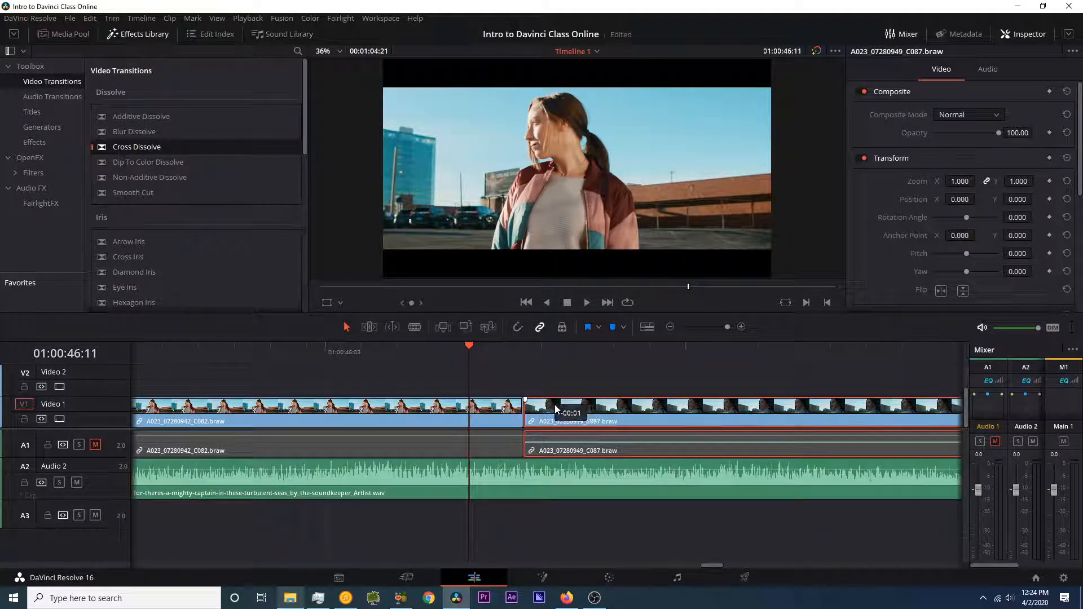
pyautogui.click(532, 415)
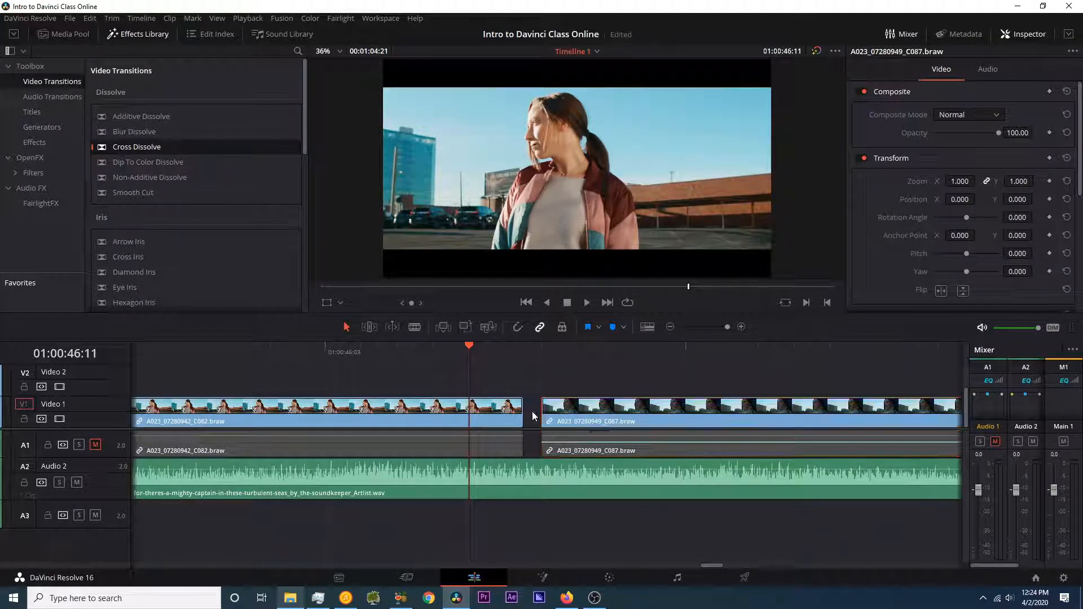
pyautogui.rightClick(533, 415)
pyautogui.click(561, 421)
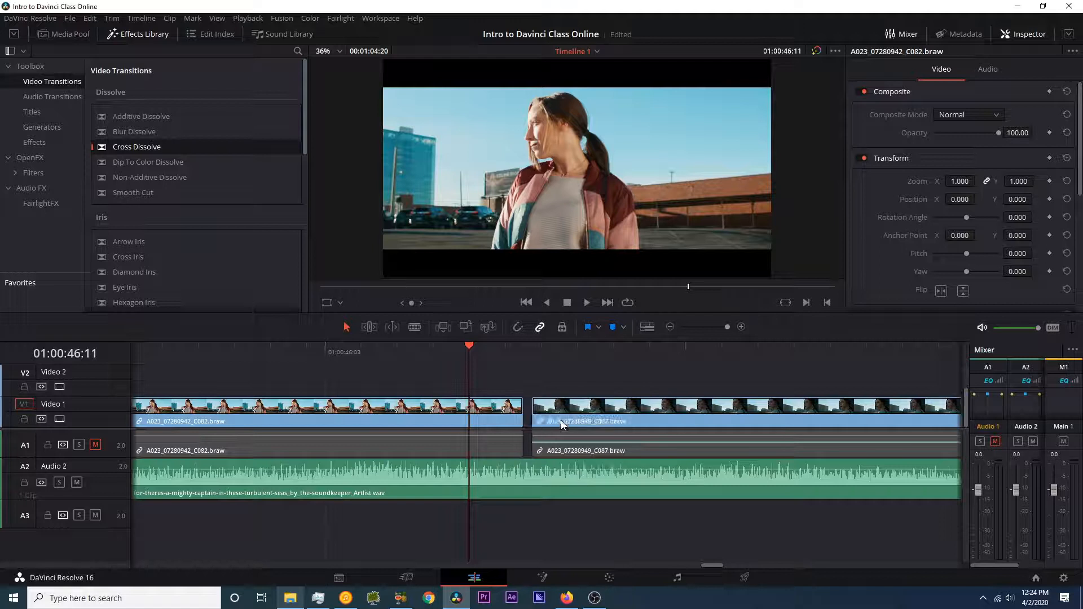
pyautogui.click(523, 356)
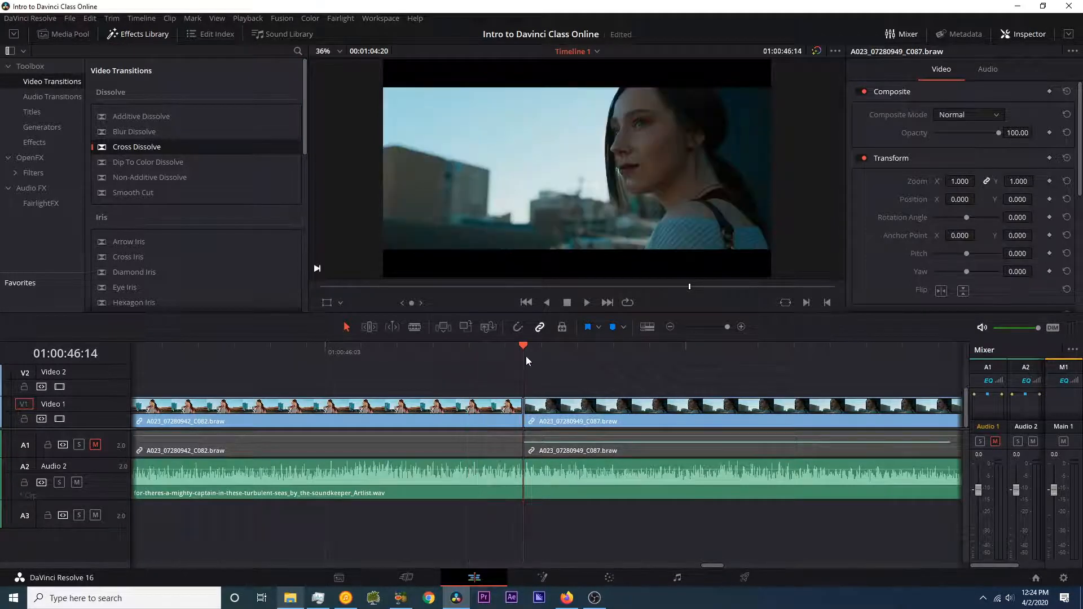
# Step: Ripple delete the large gap between A023_07280949_C087.braw and A023_07281030_C112.braw
pyautogui.hotkey('ctrl', '-')
pyautogui.hotkey('ctrl', '-')
pyautogui.hotkey('ctrl', '-')
pyautogui.hotkey('ctrl', '-')
pyautogui.click(731, 422)
pyautogui.hscroll(5, 722, 422)
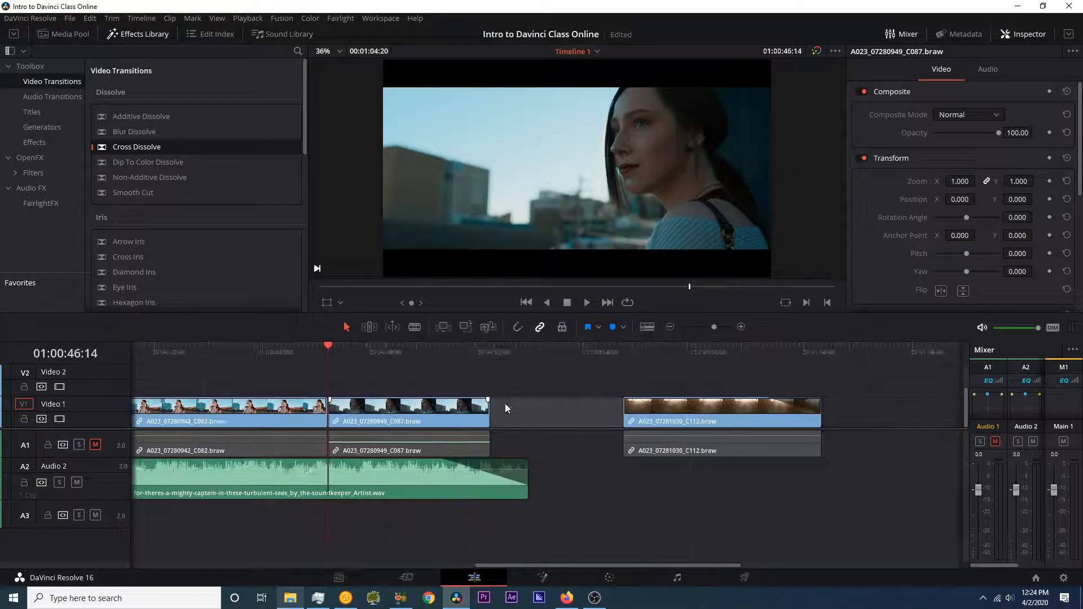
pyautogui.rightClick(566, 414)
pyautogui.click(566, 415)
pyautogui.rightClick(578, 418)
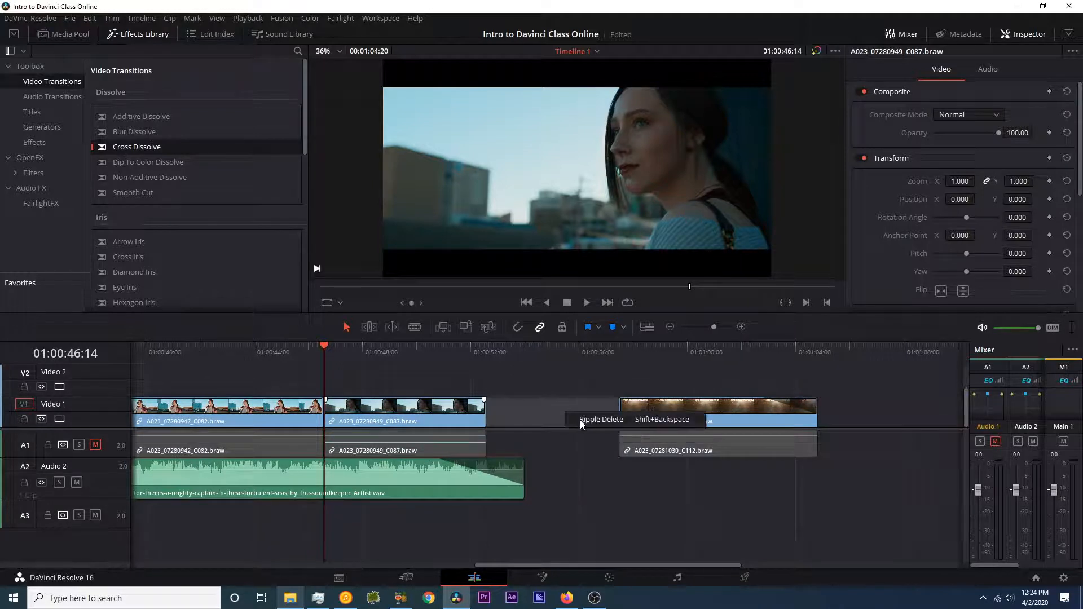
pyautogui.click(592, 422)
# Step: Play back the cut from A023_07280949_C087.braw into A023_07281030_C112.braw
pyautogui.moveTo(474, 353); pyautogui.dragTo(440, 364)
pyautogui.press('space')
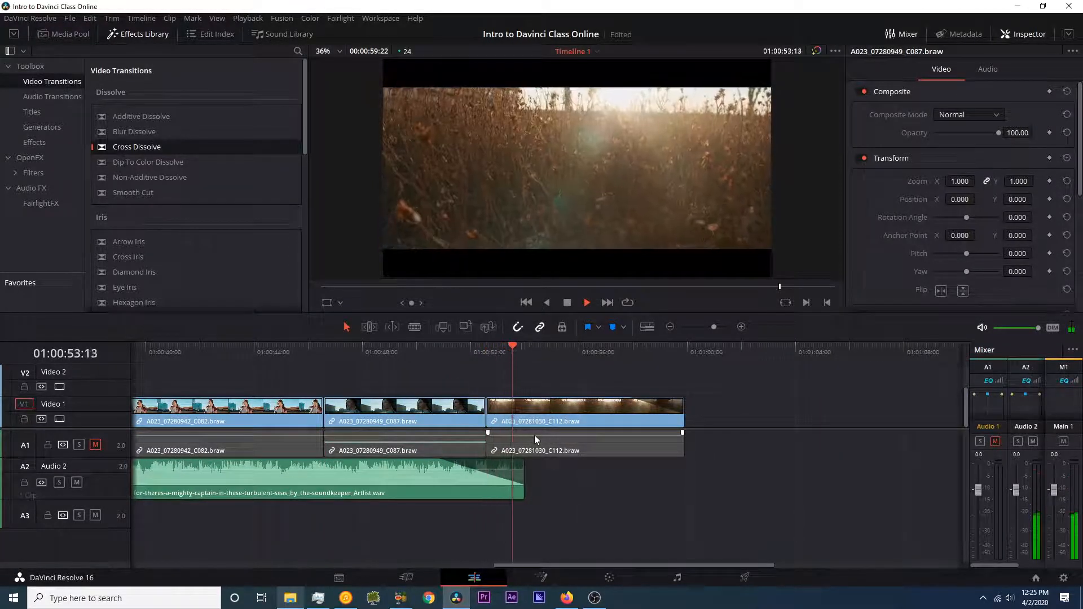
pyautogui.press('space')
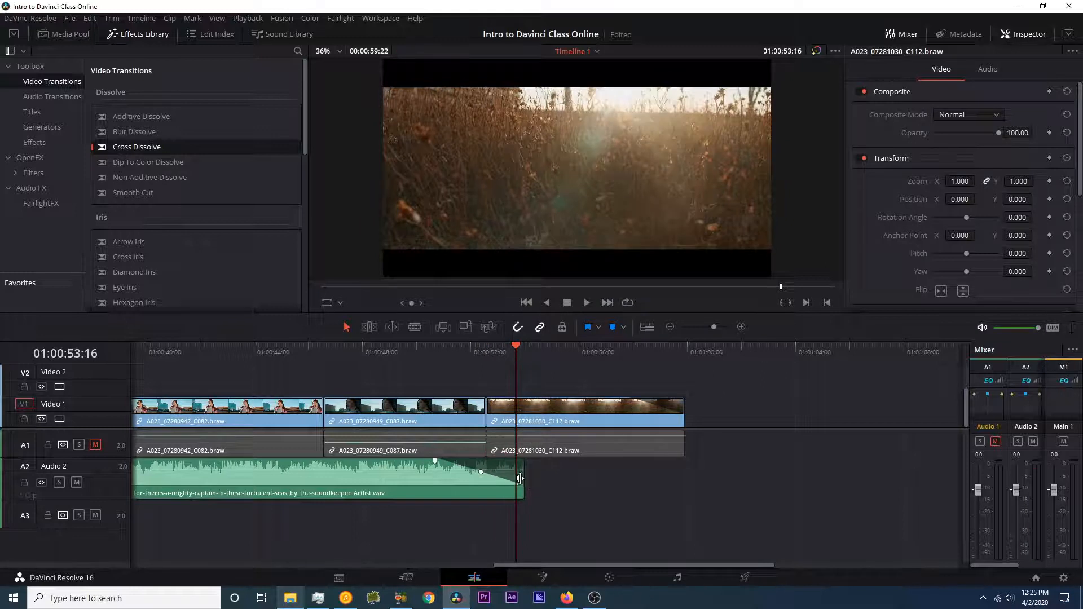
# Step: Extend the music clip past the last video clip to about 01:01:01:12 and play back the fade-out
pyautogui.moveTo(519, 473); pyautogui.dragTo(724, 481)
pyautogui.moveTo(543, 349); pyautogui.dragTo(622, 352)
pyautogui.press('space')
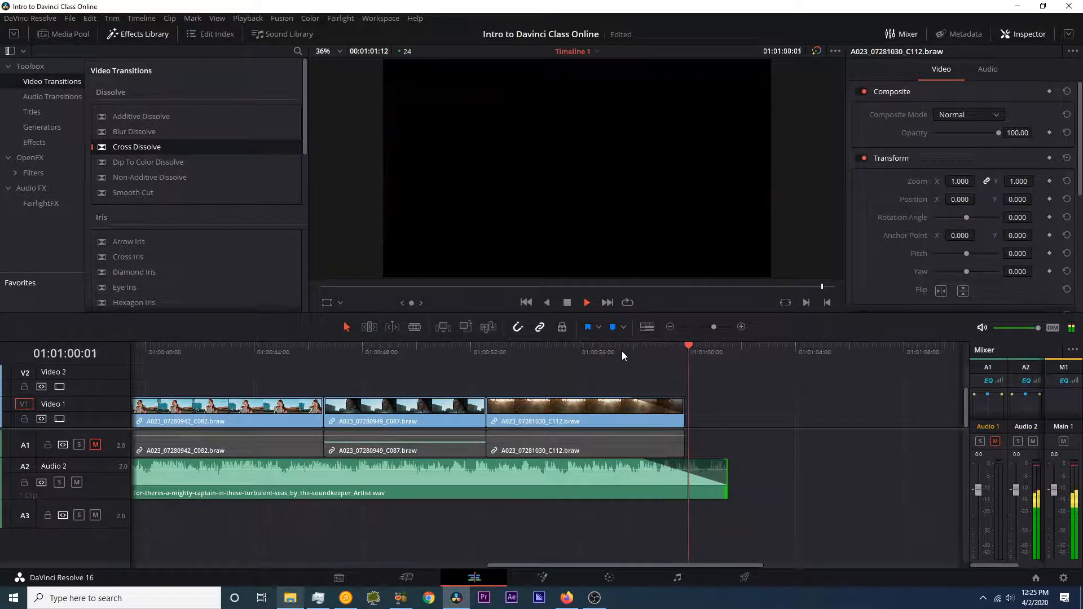
# Step: Replay part of the final clip with the extended music and save the project
pyautogui.click(557, 350)
pyautogui.moveTo(555, 351)
pyautogui.mouseDown()
pyautogui.moveTo(546, 343)
pyautogui.moveTo(561, 342)
pyautogui.mouseUp()
pyautogui.press('space')
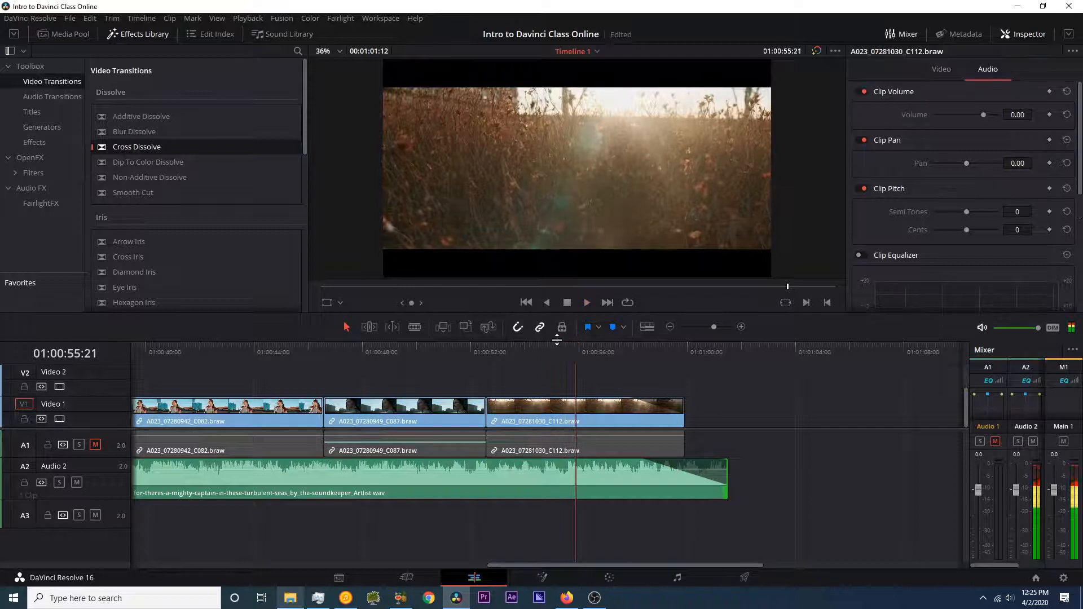
pyautogui.hotkey('ctrl', 's')
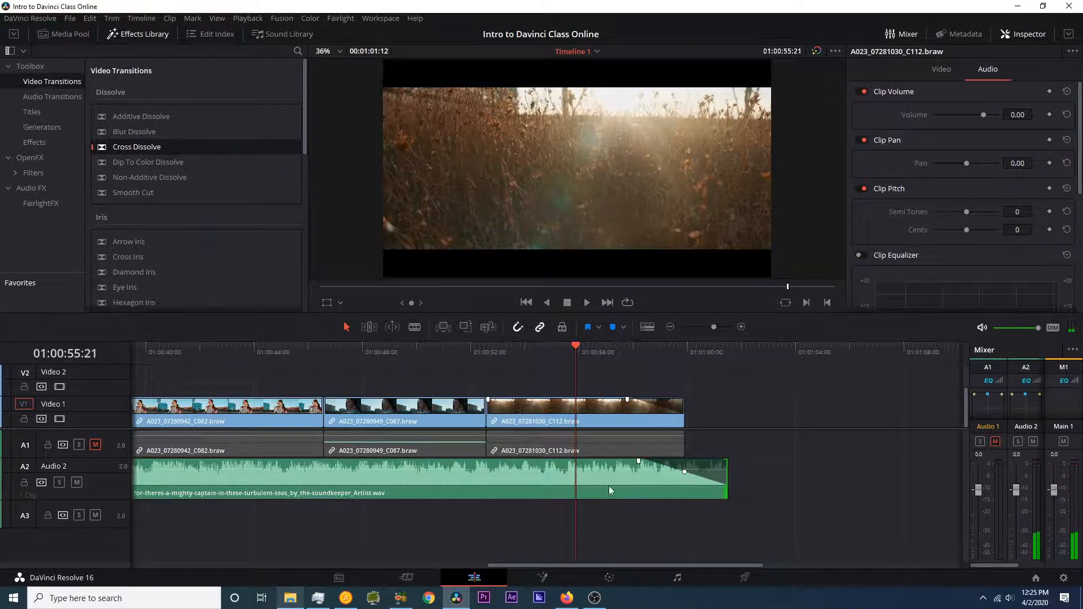
# Step: Lower the music clip's volume to -4.79 dB on the Audio 2 track
pyautogui.scroll(5, 588, 395)
pyautogui.scroll(-6, 499, 421)
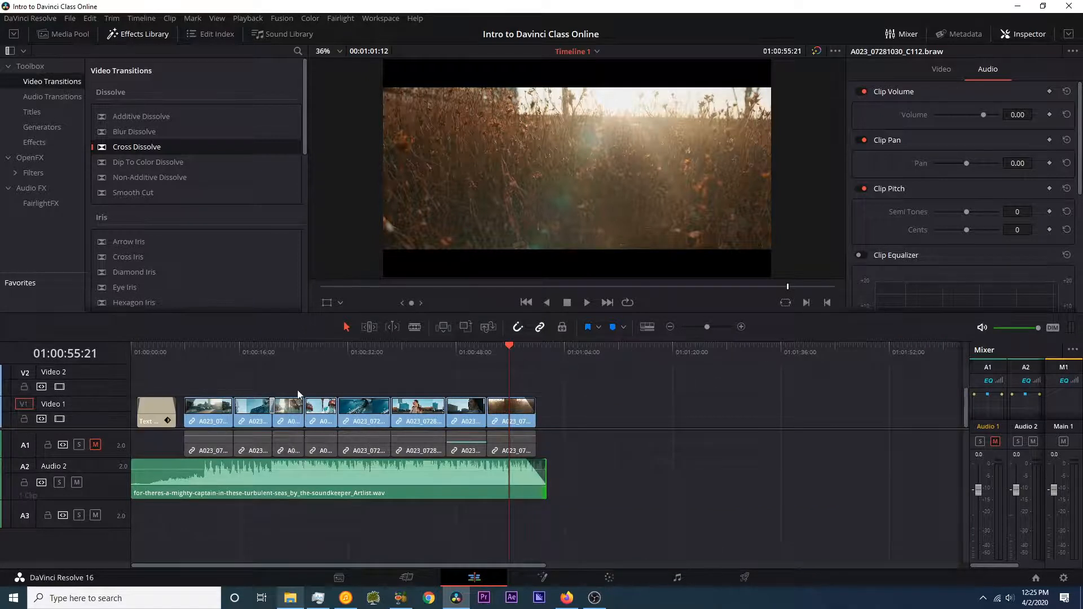
pyautogui.moveTo(205, 355); pyautogui.dragTo(249, 355)
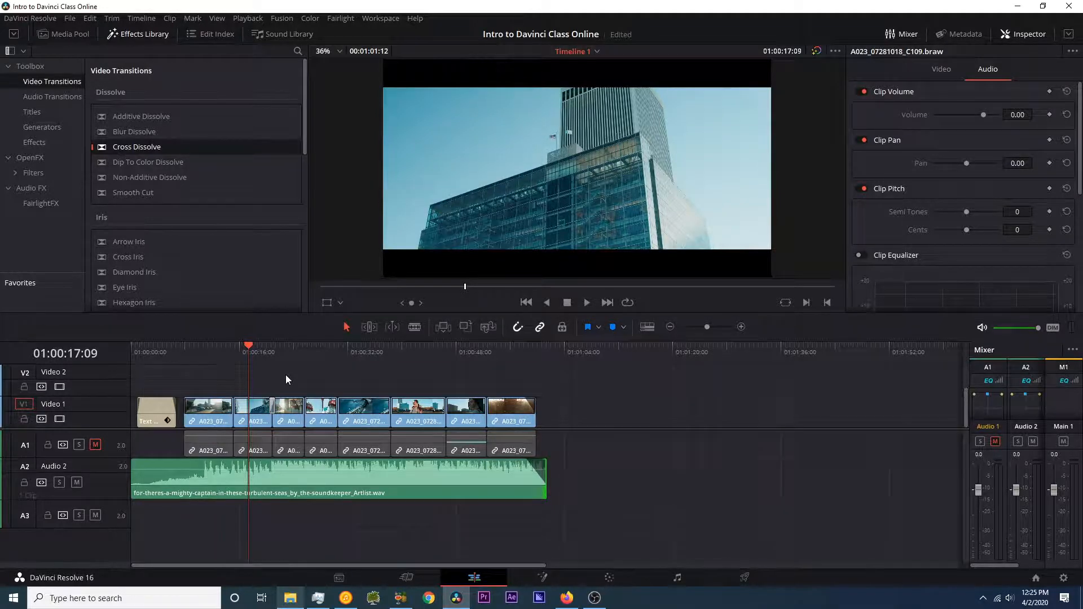
pyautogui.hotkey('ctrl', '=')
pyautogui.hscroll(3, 484, 425)
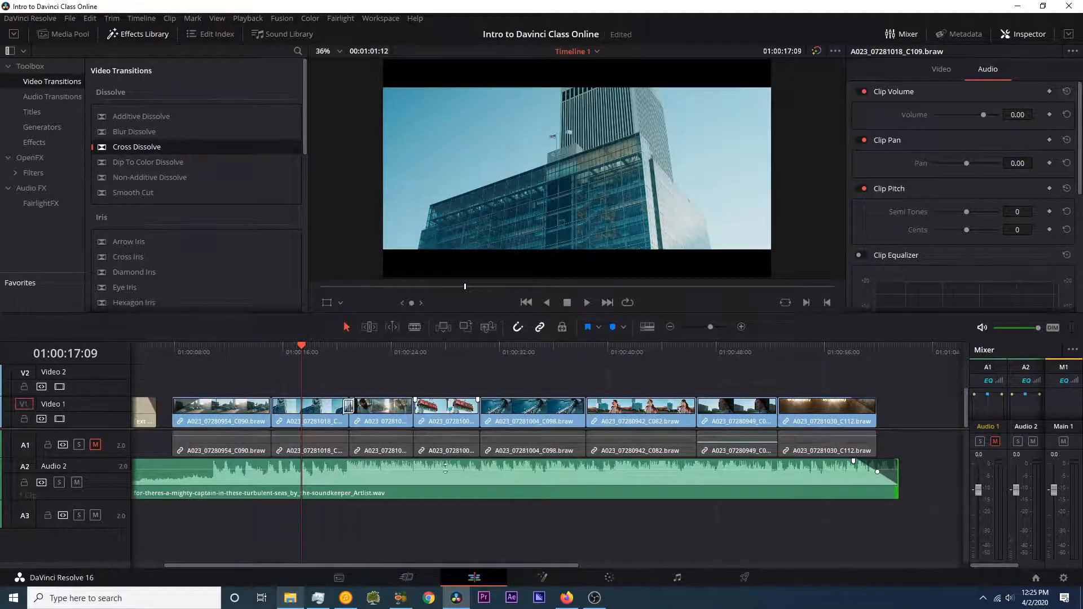
pyautogui.moveTo(402, 468); pyautogui.dragTo(405, 473)
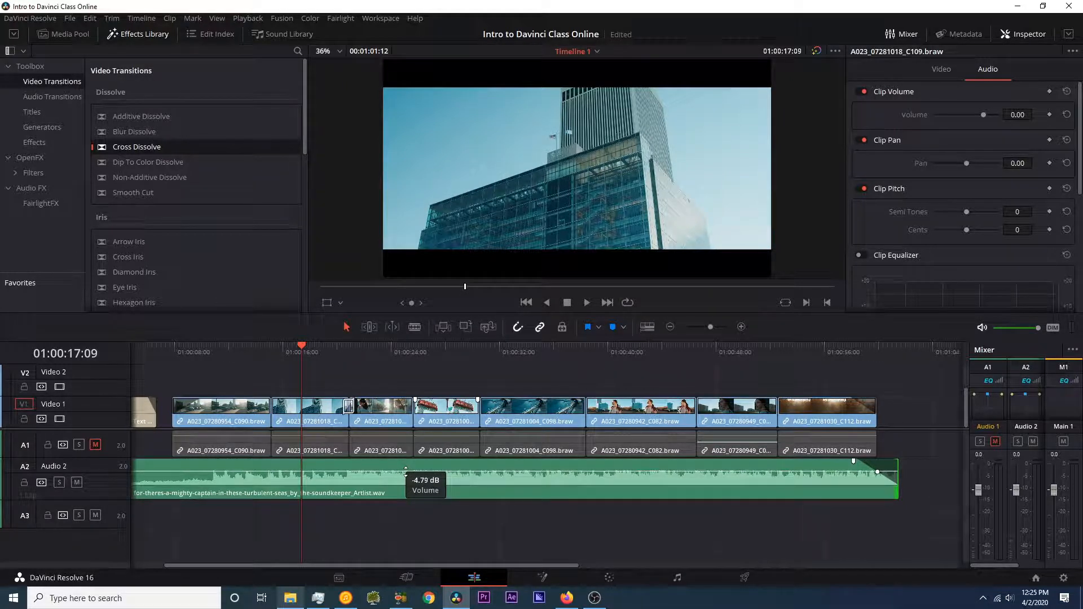
pyautogui.moveTo(401, 490); pyautogui.dragTo(401, 490)
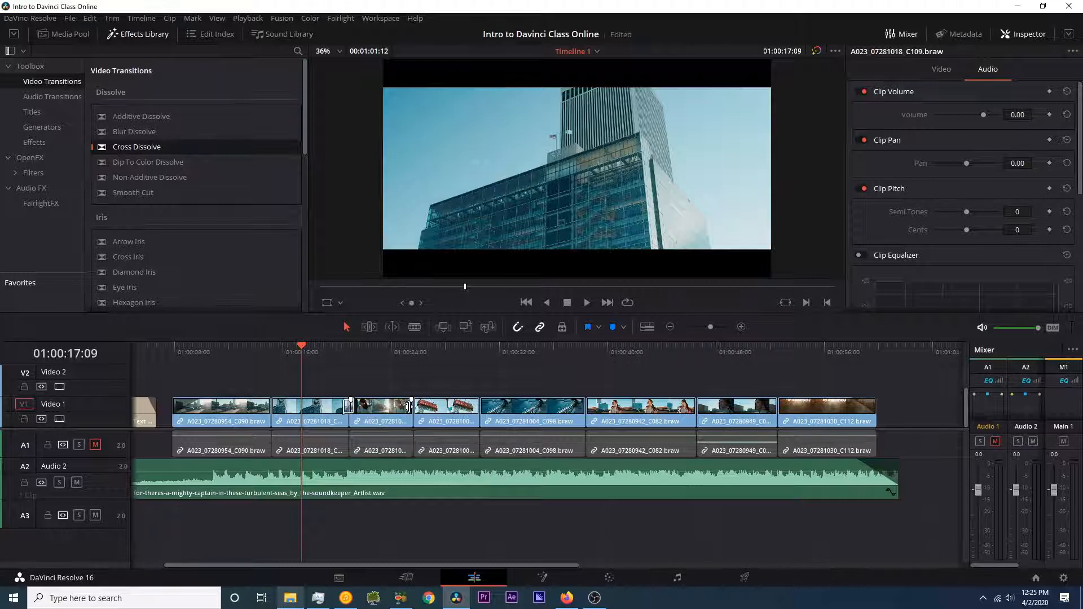
# Step: Play back the sequence from 01:00:17:09 in short passes to check the music level on the mixer meters
pyautogui.press('space')
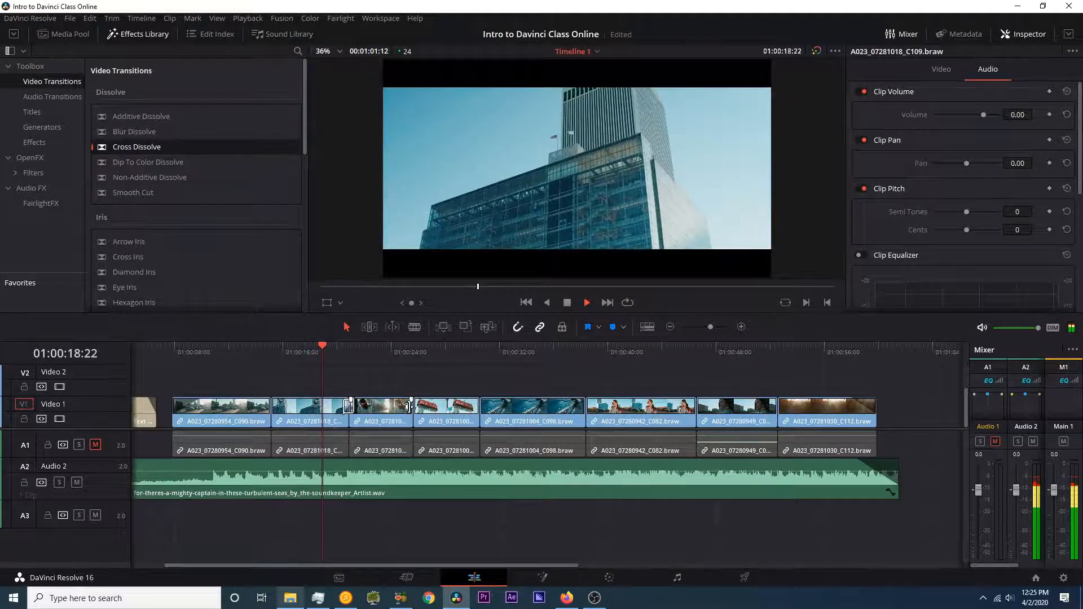
pyautogui.press('space')
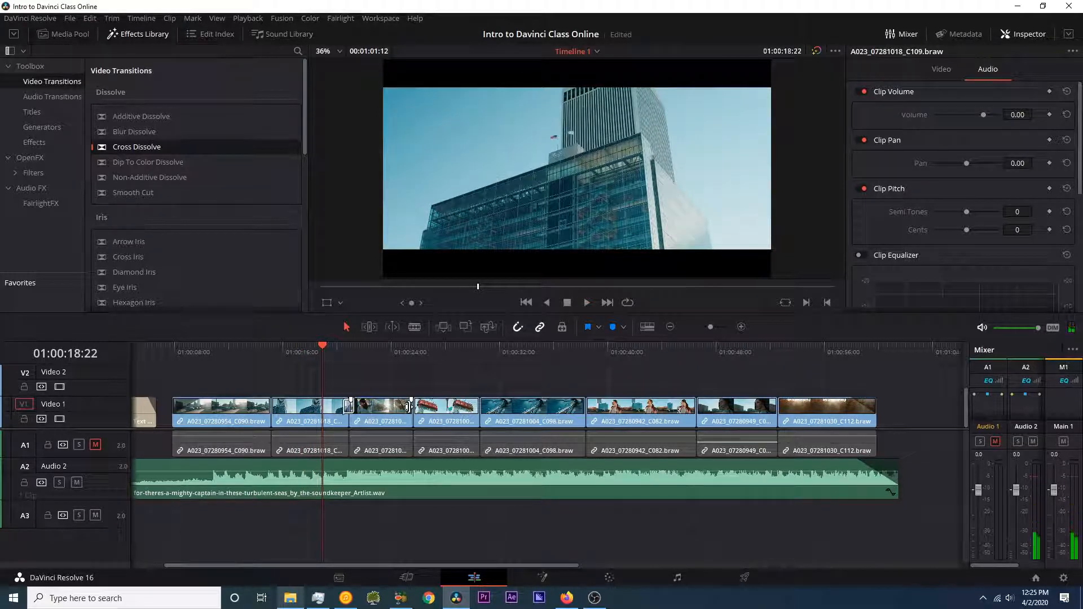
pyautogui.press('space')
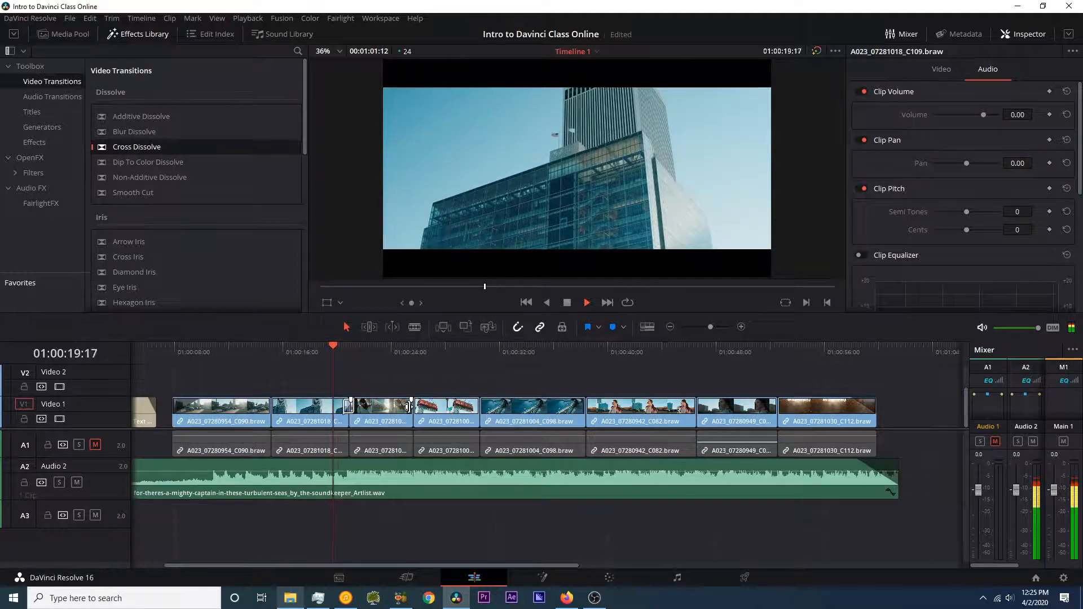
pyautogui.press('space')
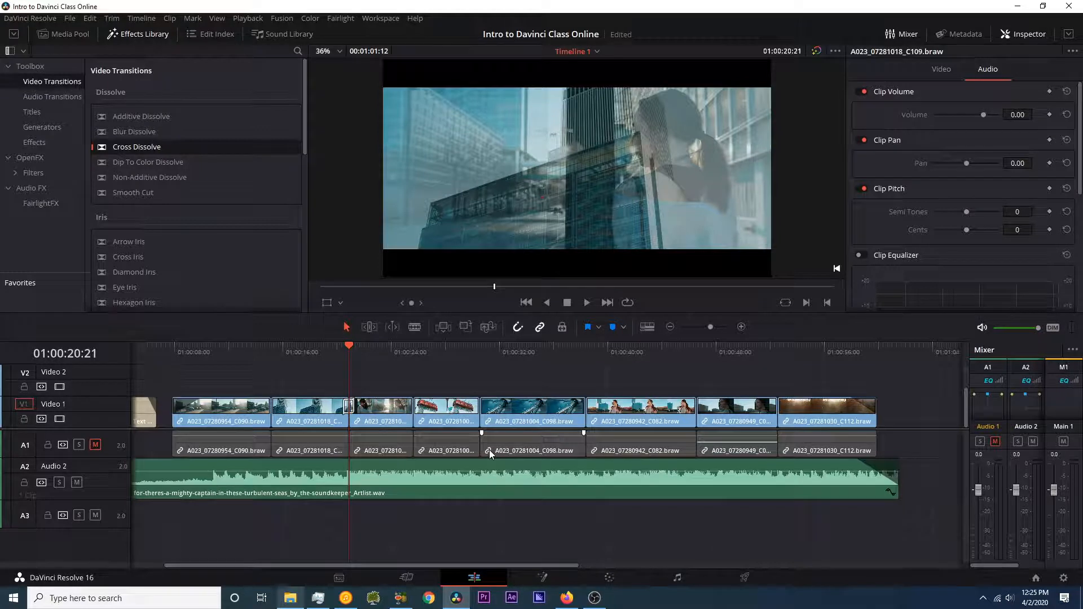
pyautogui.press('space')
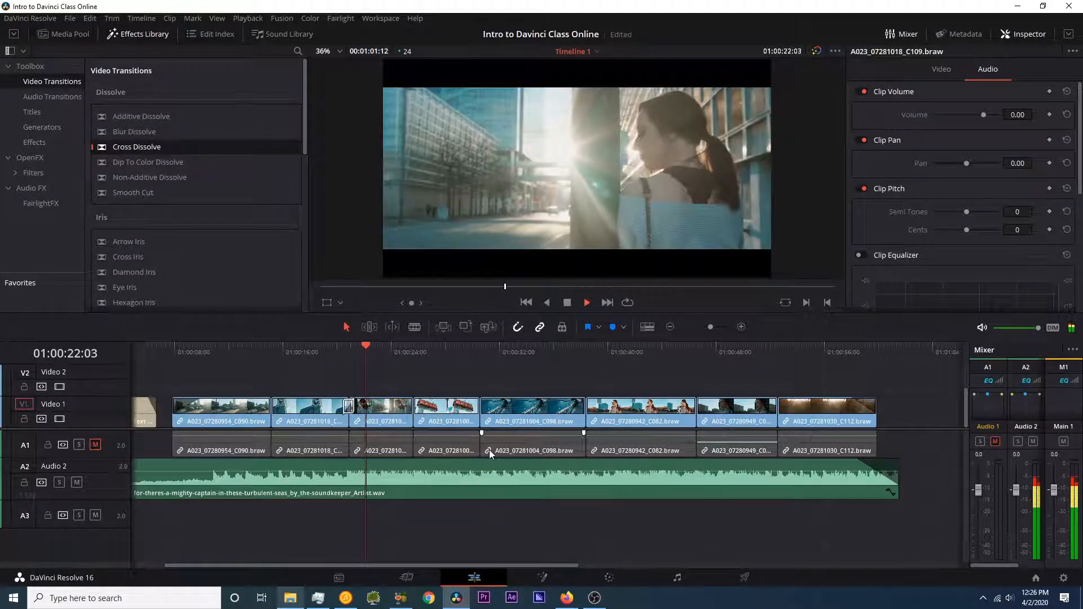
pyautogui.scroll(1, 491, 413)
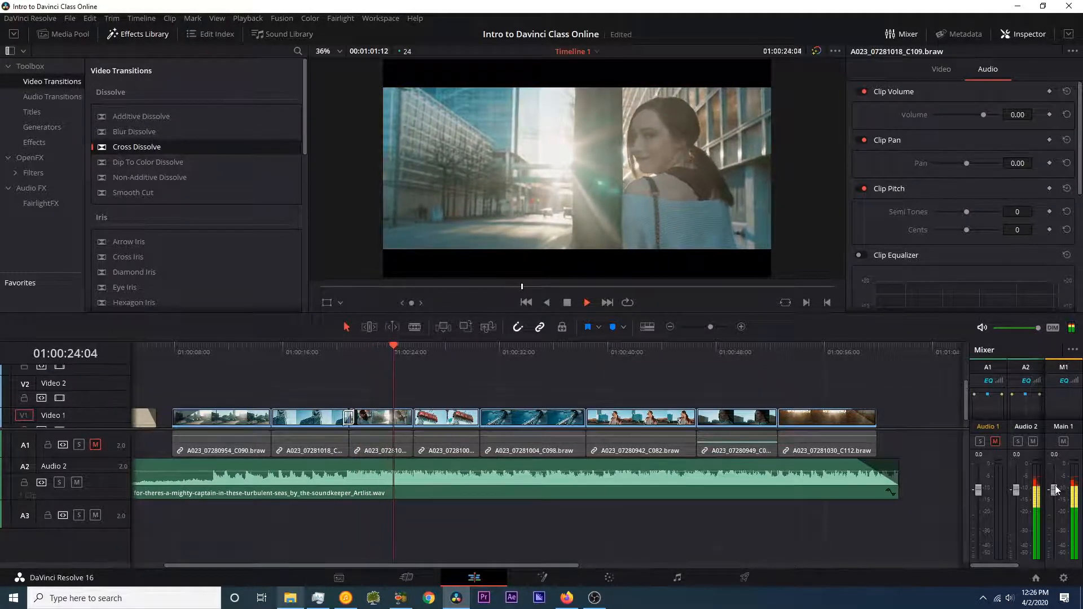
pyautogui.press('space')
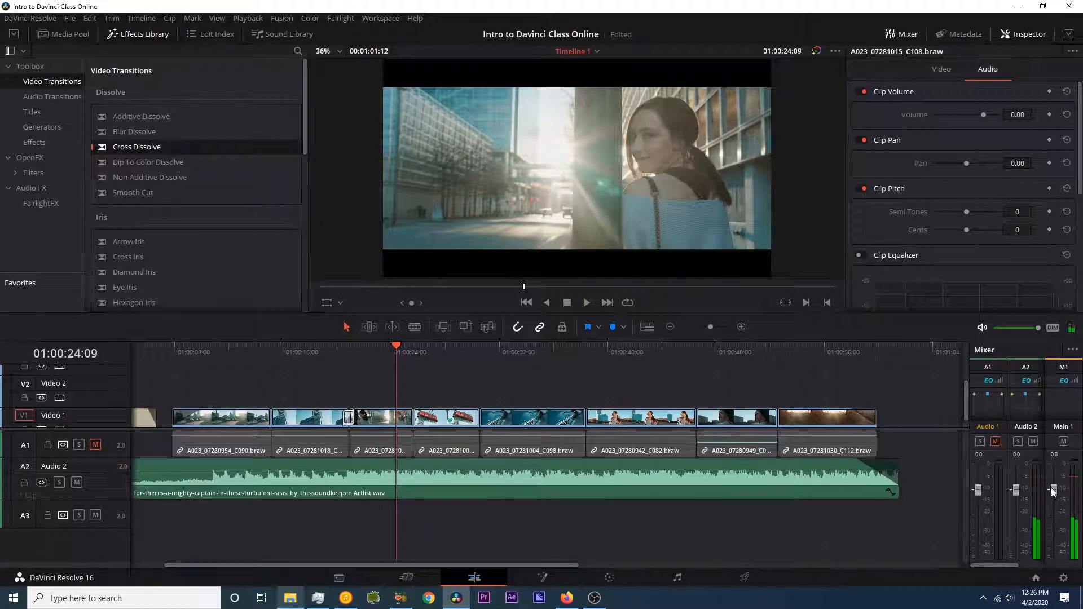
# Step: Reduce the music clip's volume to -6.38 dB, listen briefly, and lower it further to -7.98 dB
pyautogui.click(679, 477)
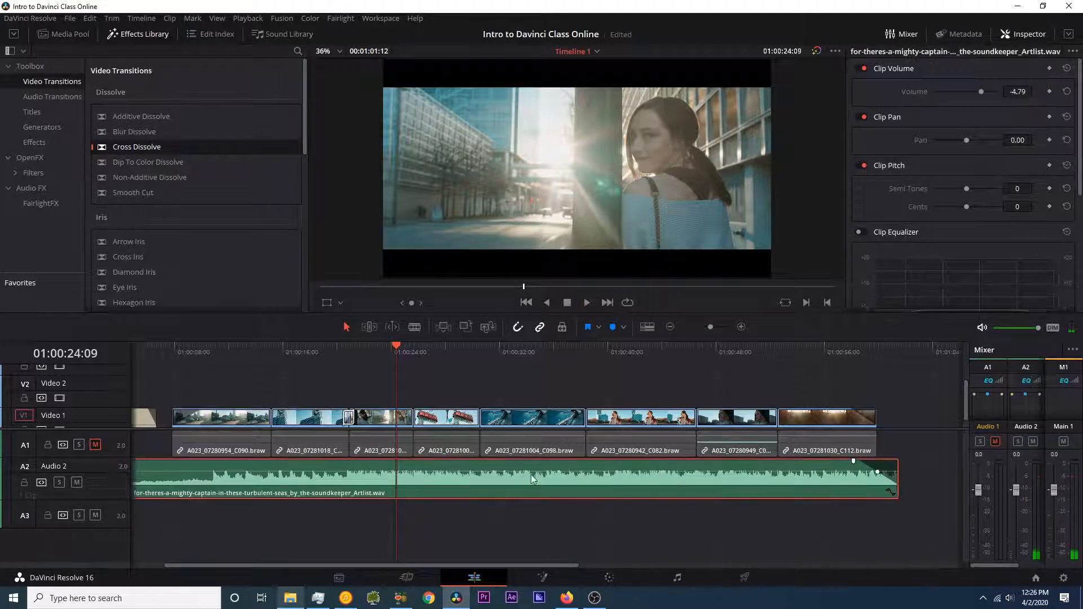
pyautogui.moveTo(471, 470); pyautogui.dragTo(471, 473)
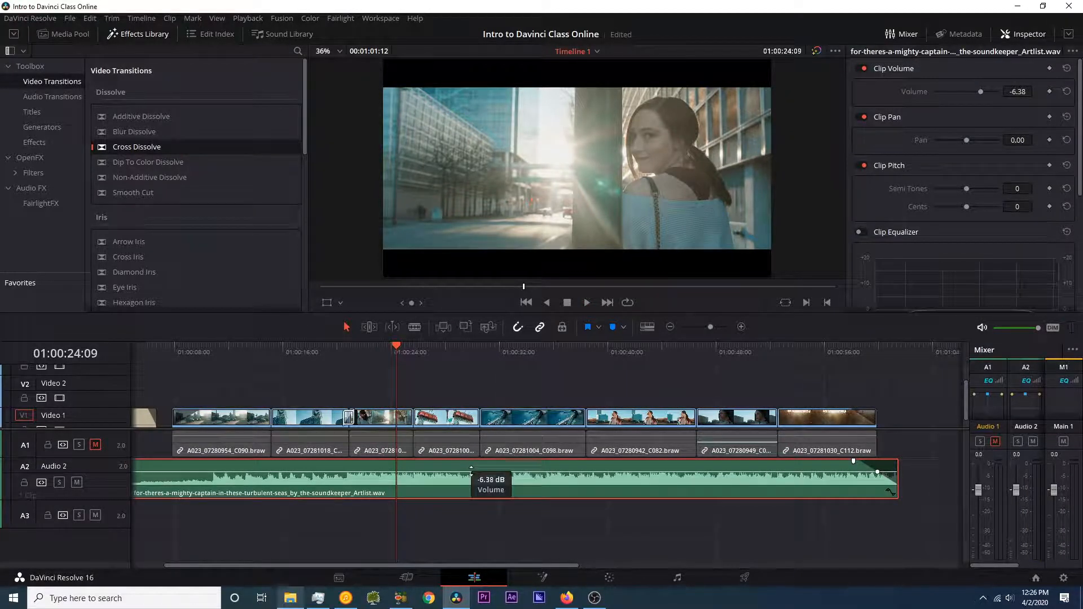
pyautogui.press('space')
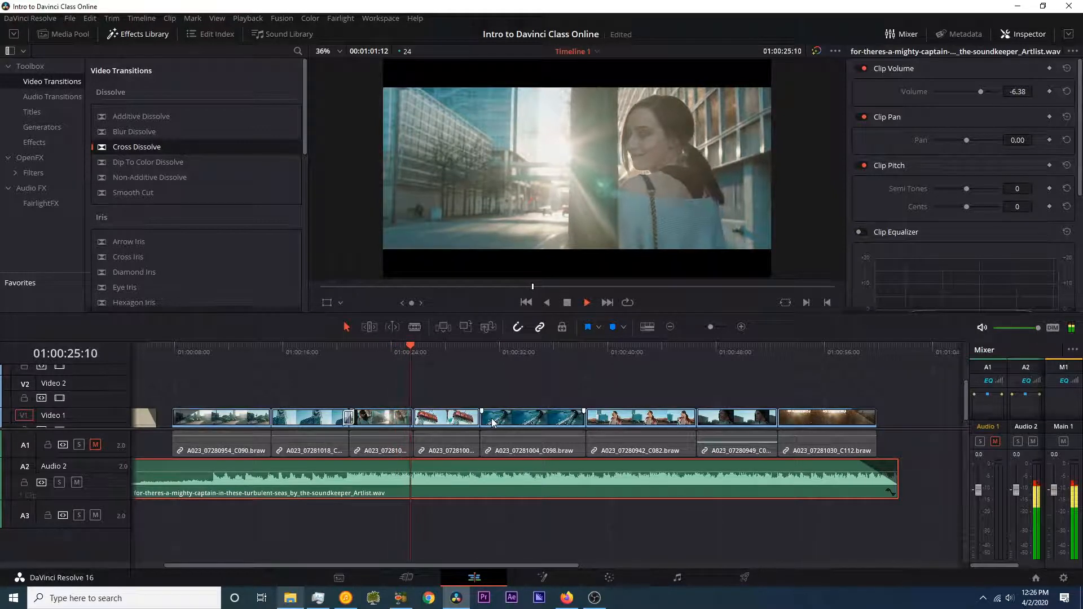
pyautogui.press('space')
pyautogui.moveTo(471, 471); pyautogui.dragTo(471, 474)
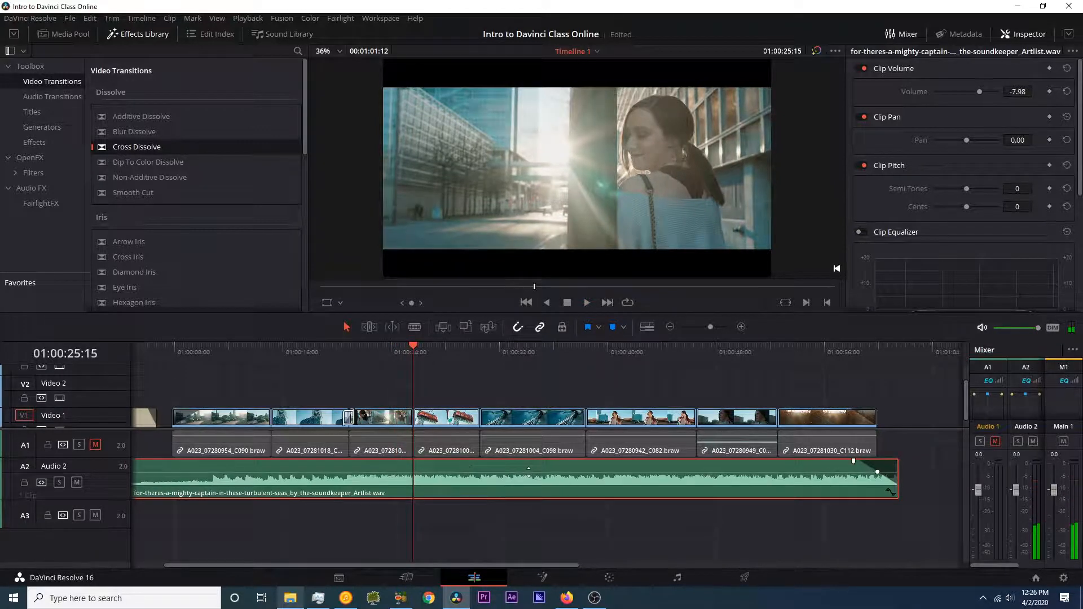
# Step: Play back from 01:00:25:15 through the bar sign clip into the blue car clip to check the music meters
pyautogui.press('space')
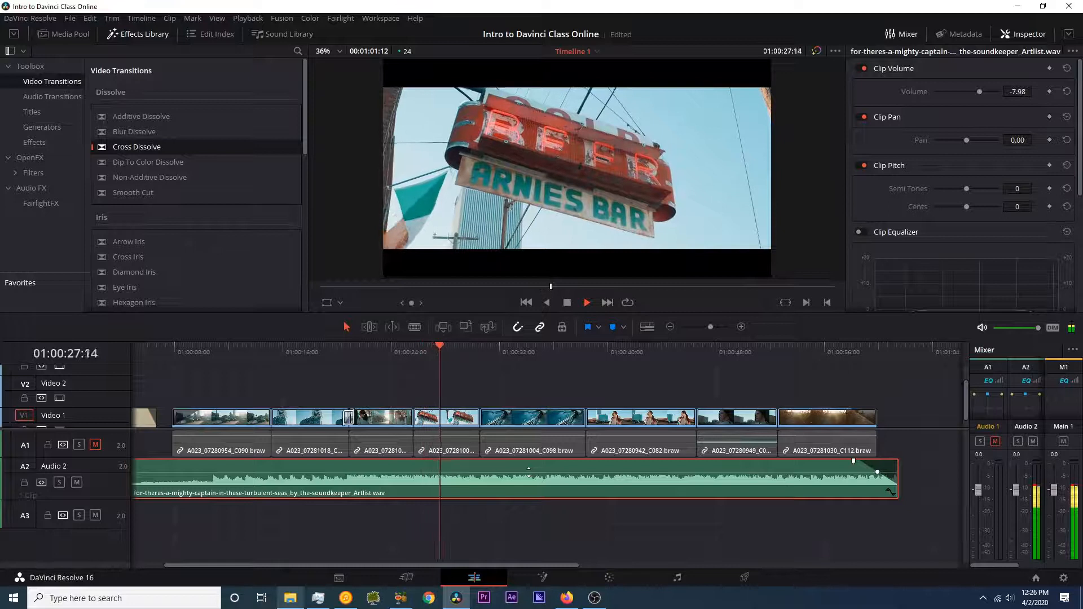
pyautogui.press('space')
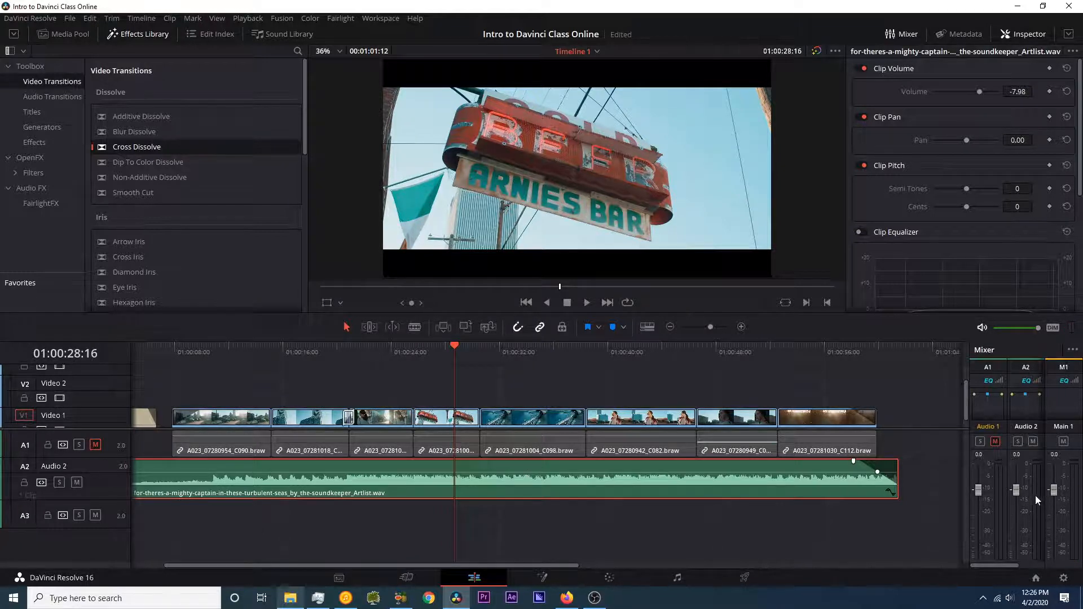
pyautogui.press('space')
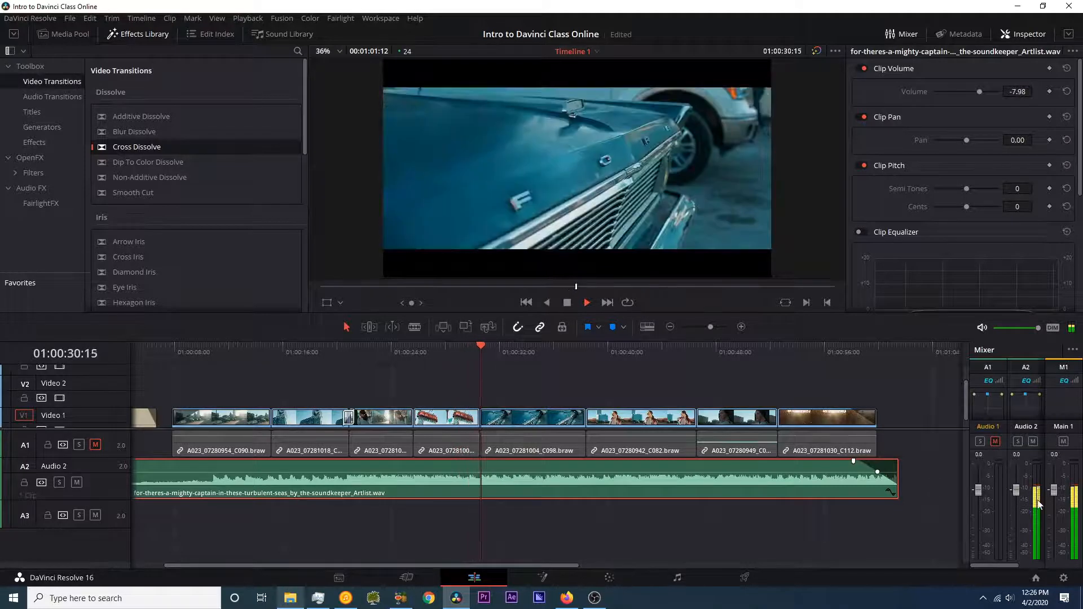
pyautogui.press('space')
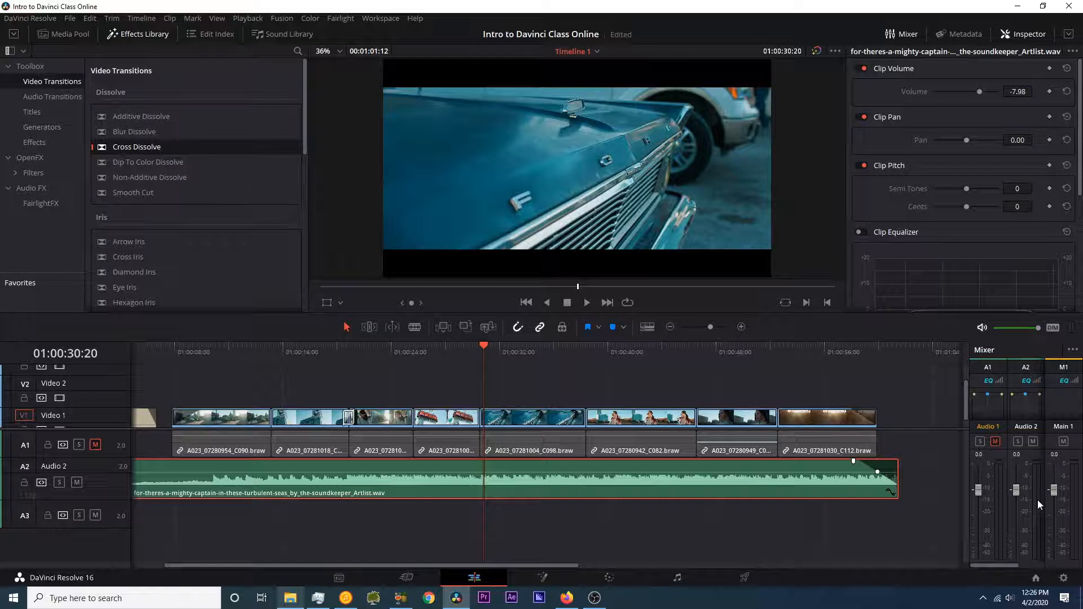
# Step: Zoom the timeline out and in repeatedly to compare the whole edit with a closer view around the playhead
pyautogui.scroll(-1, 476, 398)
pyautogui.hscroll(-1, 477, 397)
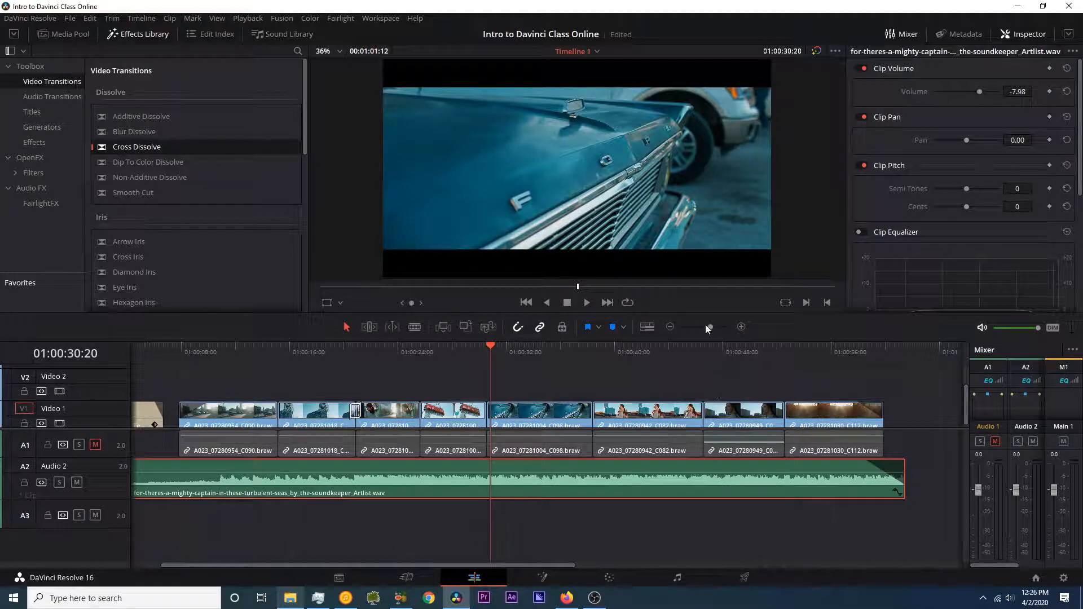
pyautogui.click(671, 328)
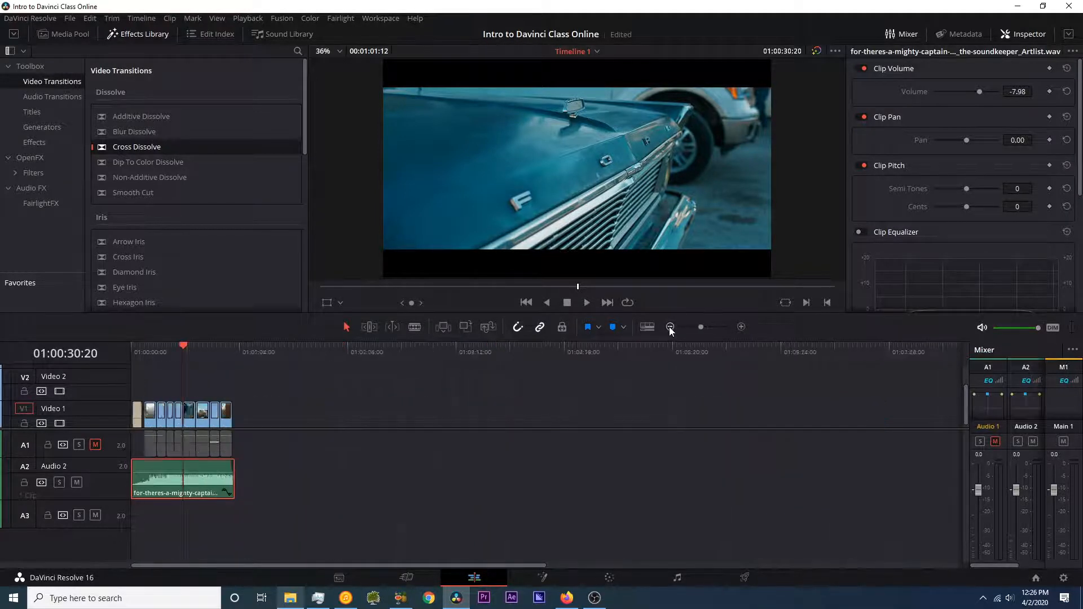
pyautogui.click(670, 327)
pyautogui.click(742, 328)
pyautogui.click(742, 327)
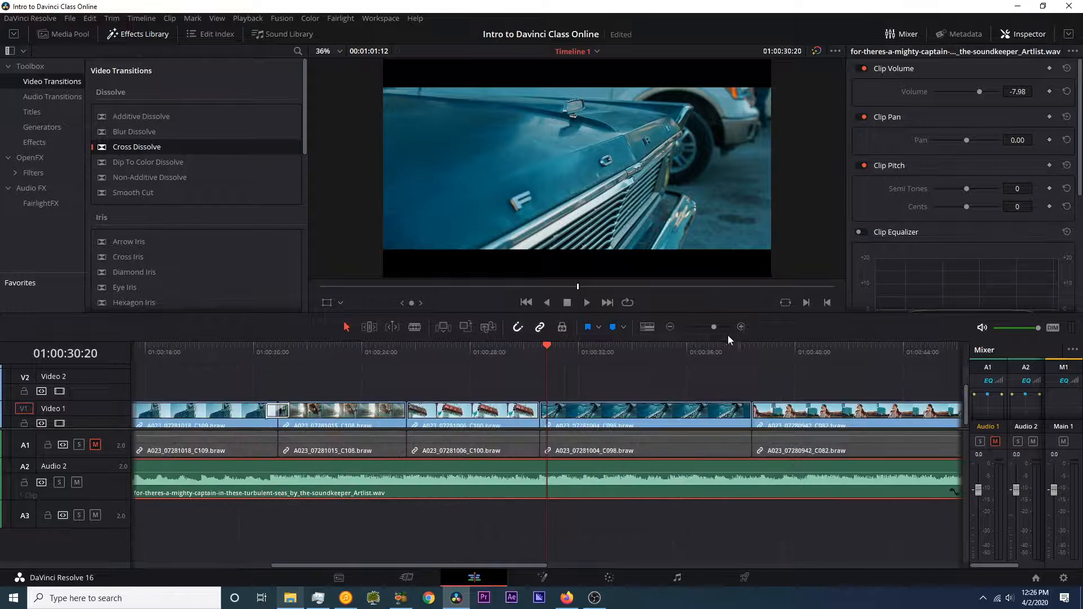
pyautogui.click(671, 327)
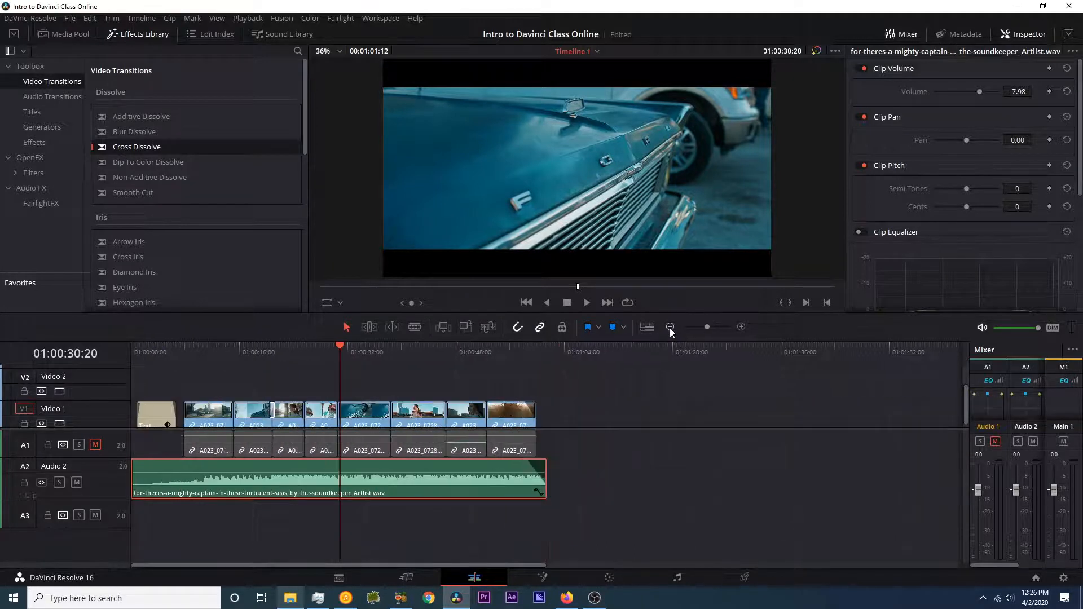
pyautogui.click(742, 328)
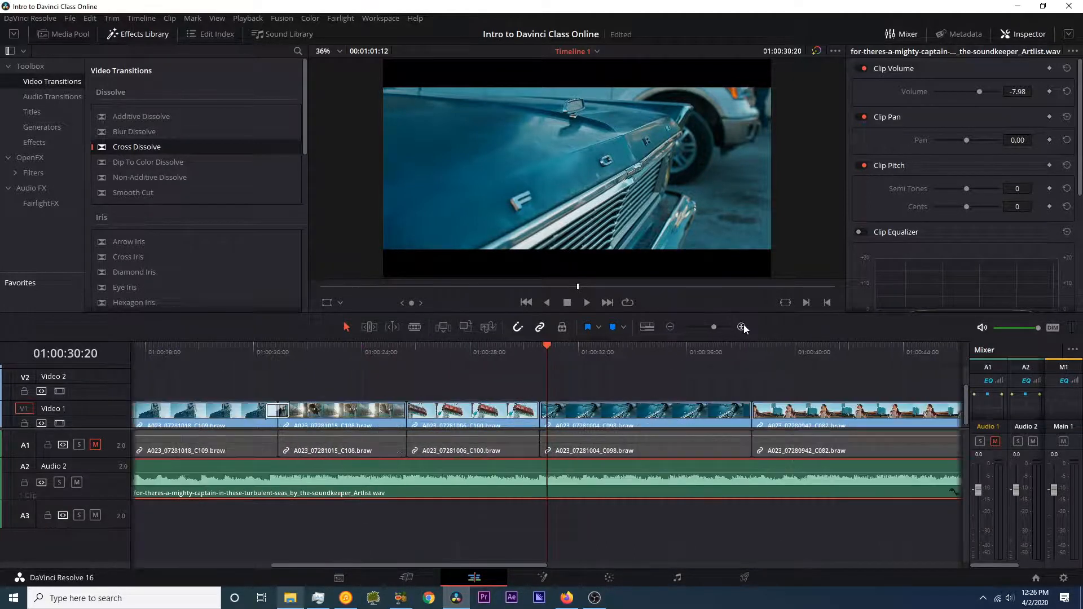
pyautogui.click(670, 328)
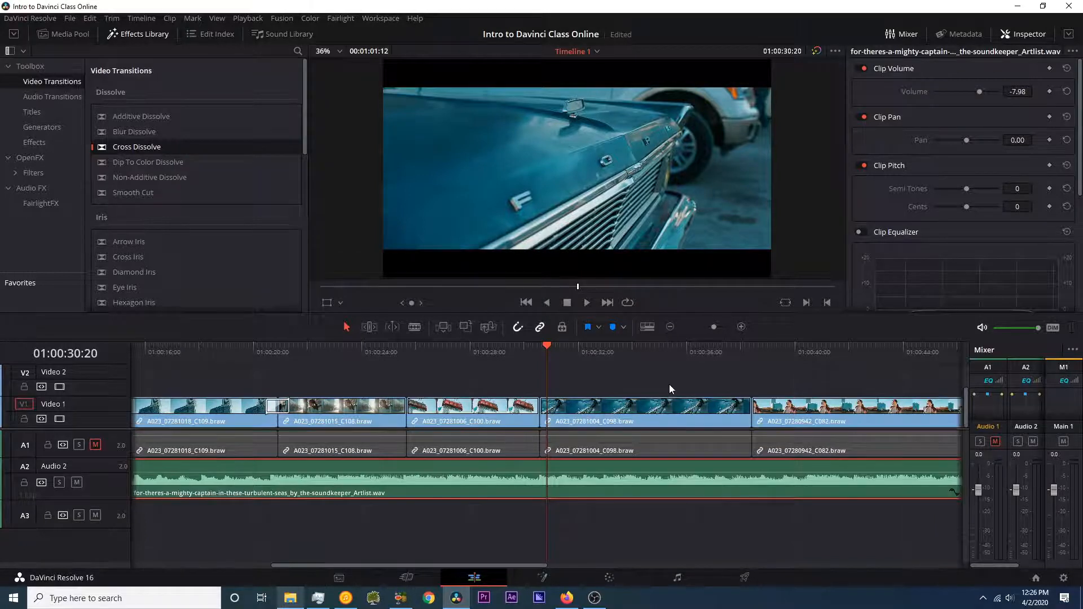
# Step: Turn the audio waveform display off and back on in the timeline view options
pyautogui.click(649, 328)
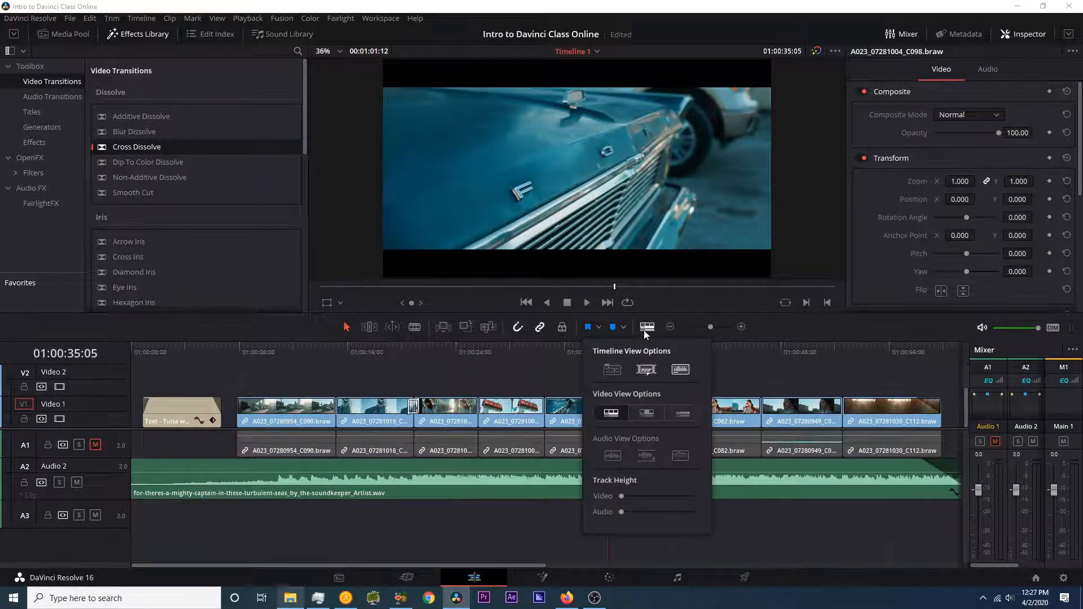
pyautogui.click(688, 373)
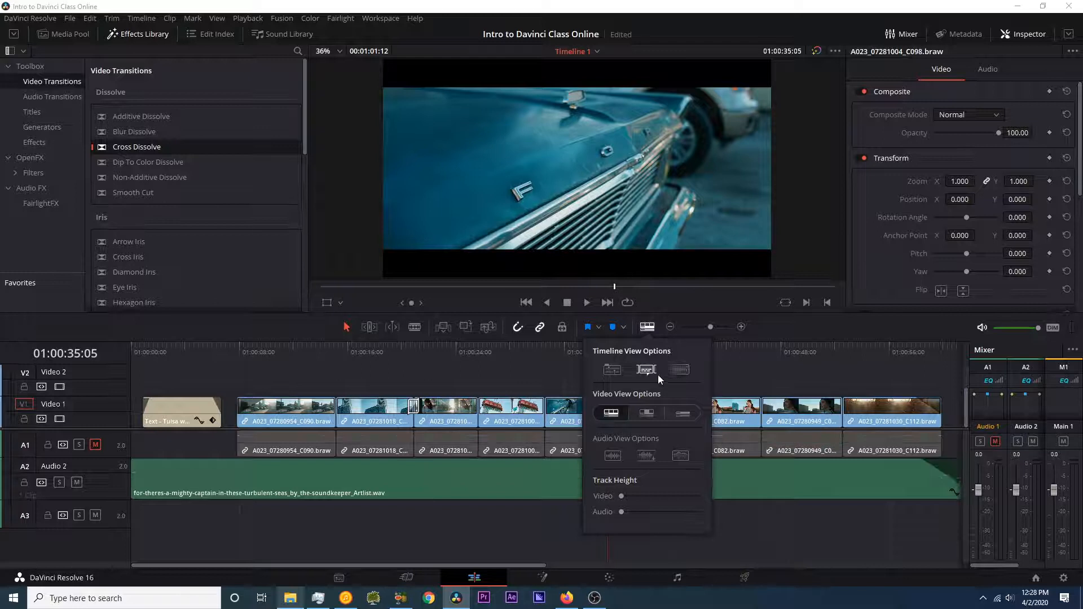
pyautogui.click(688, 373)
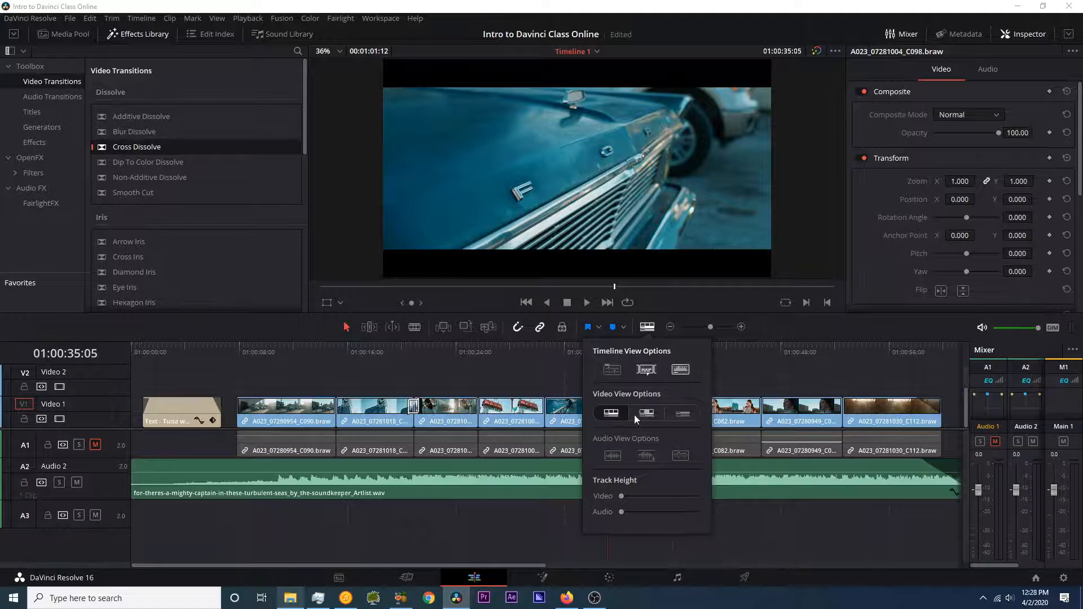
# Step: Select the music clip and display the audio waveforms mirrored around the centre line and across the full clip height
pyautogui.click(484, 479)
pyautogui.click(648, 328)
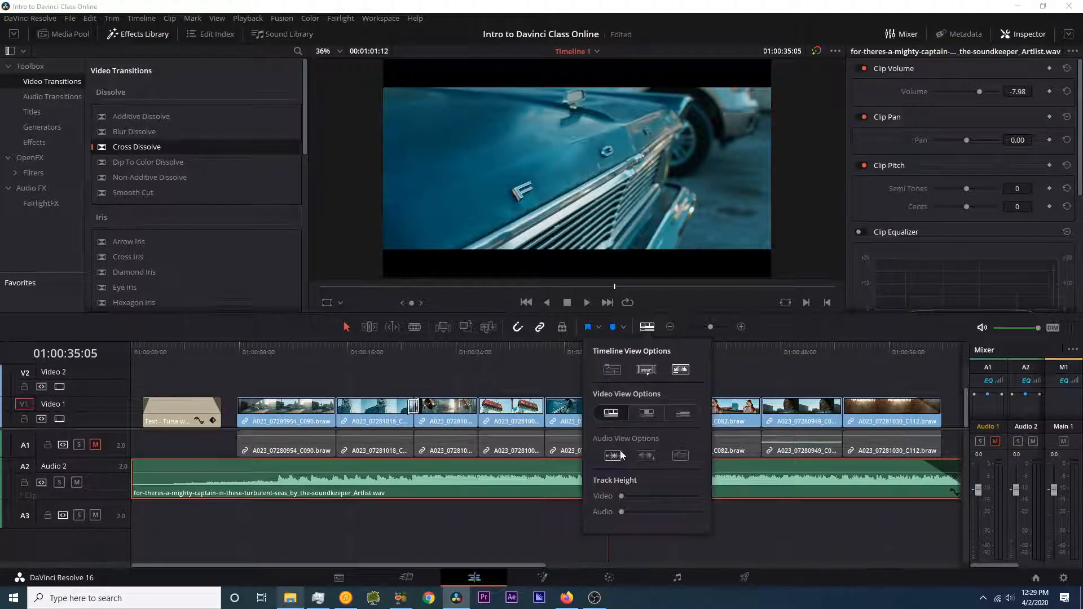
pyautogui.click(607, 455)
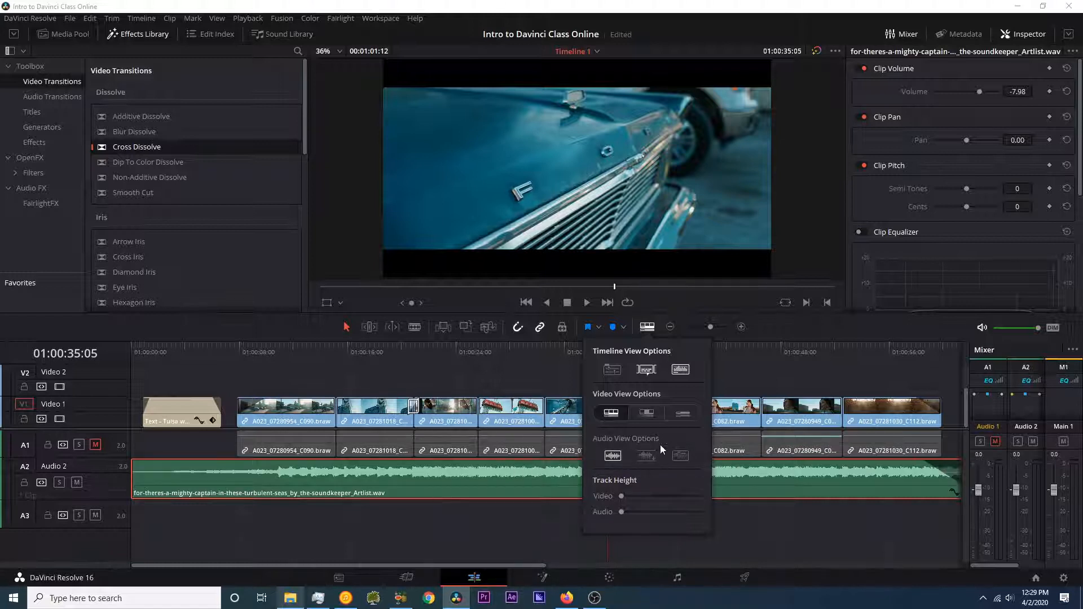
pyautogui.click(649, 456)
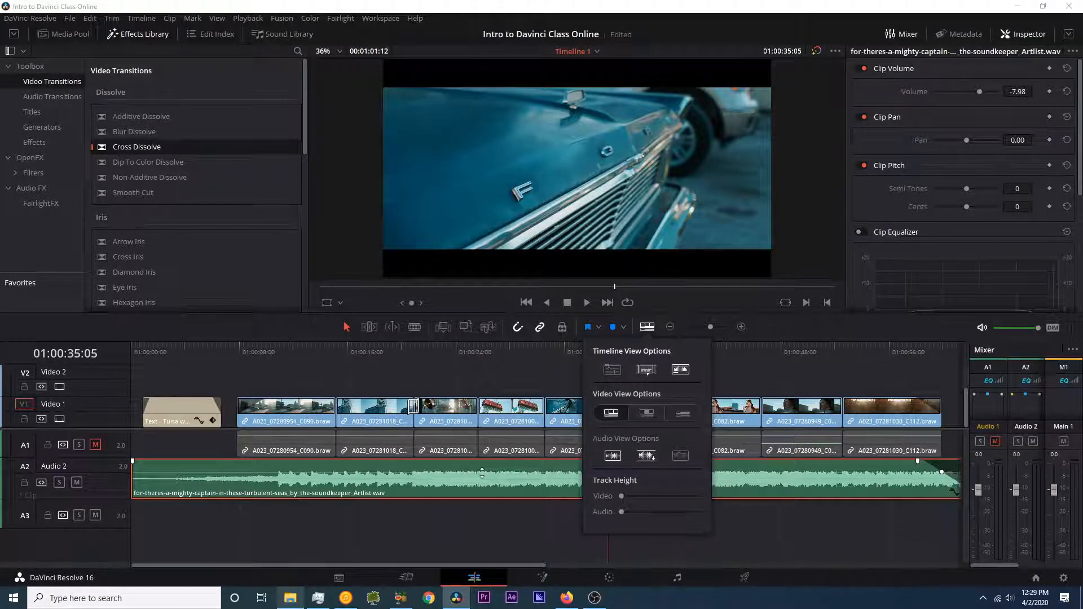
# Step: Enable stacked timelines with timeline tabs and locate Timeline 1 in the media pool
pyautogui.click(613, 371)
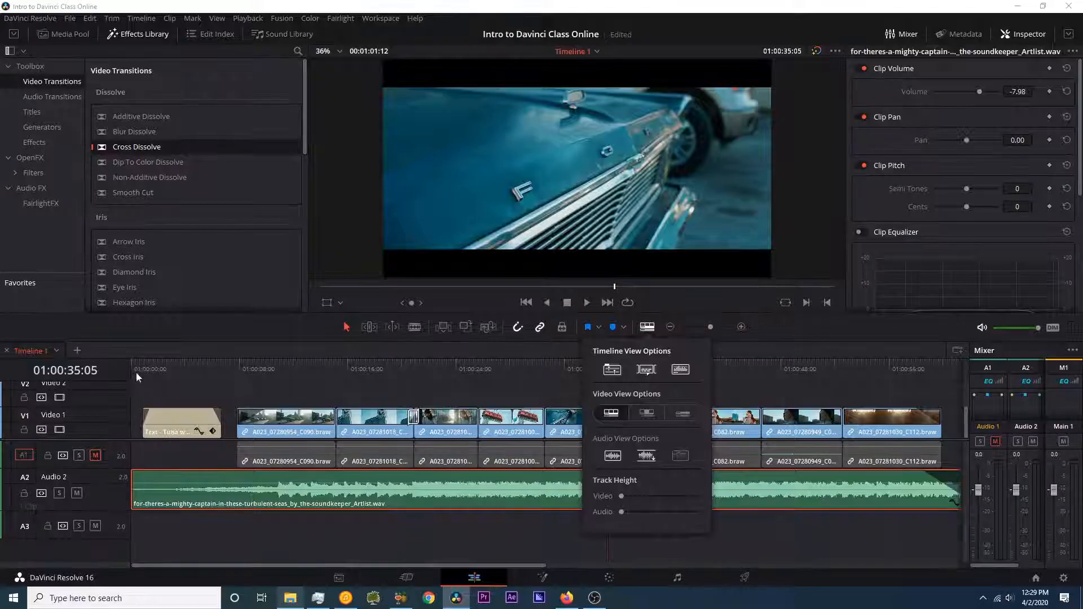
pyautogui.click(34, 345)
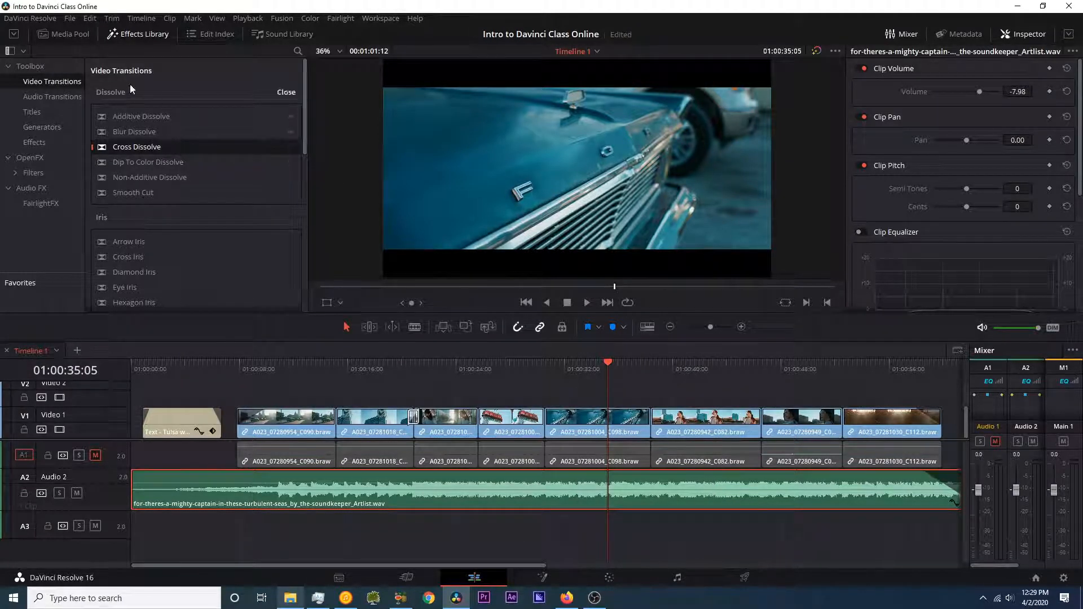
pyautogui.click(45, 34)
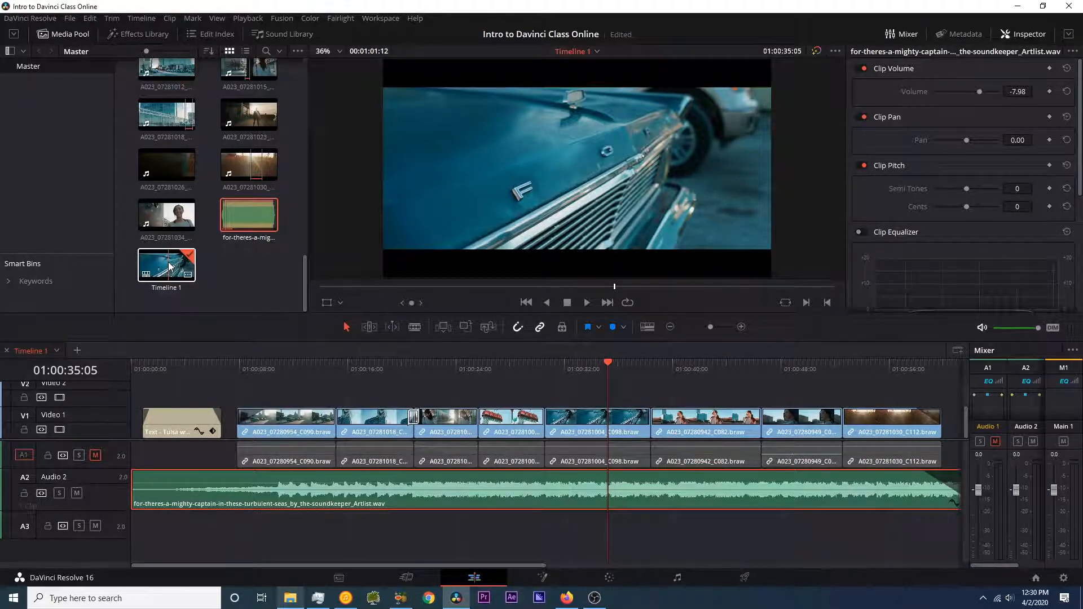
# Step: Add a second timeline with clips A023_07281026_C111 and A023_07281023_C110 on Video 1, A023_07281018 on Video 2 and A023_07281034_C113 on Video 3
pyautogui.click(79, 350)
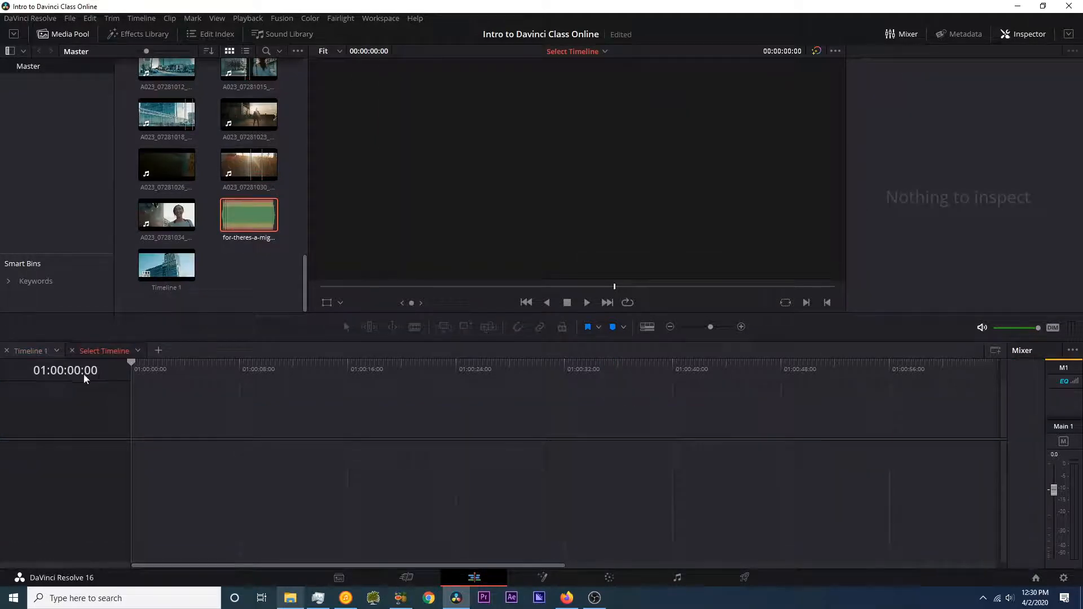
pyautogui.moveTo(167, 167); pyautogui.dragTo(181, 427)
pyautogui.moveTo(248, 114); pyautogui.dragTo(416, 427)
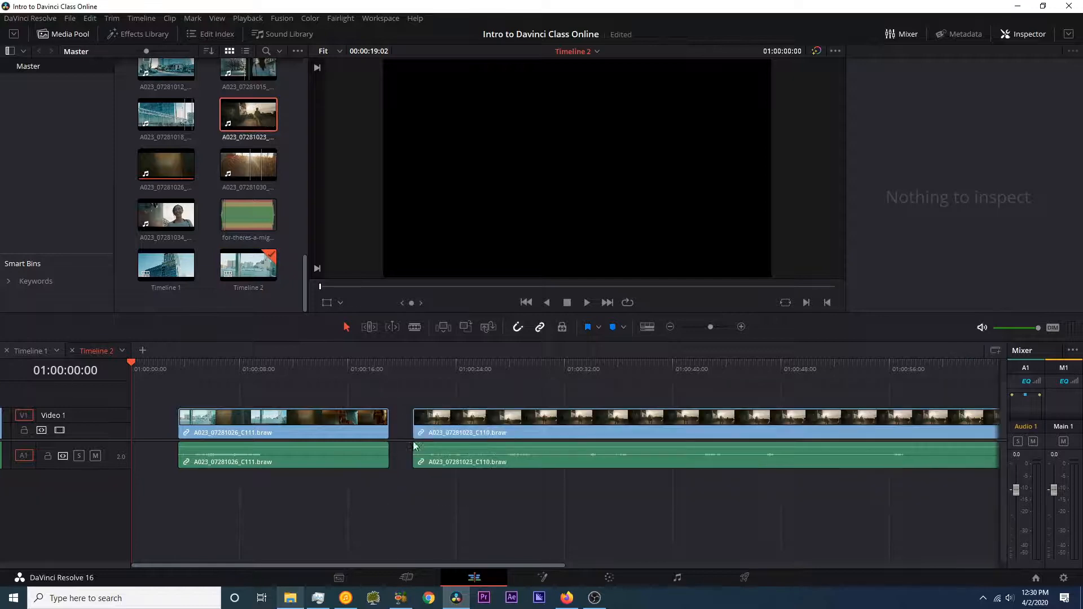
pyautogui.moveTo(166, 114); pyautogui.dragTo(437, 395)
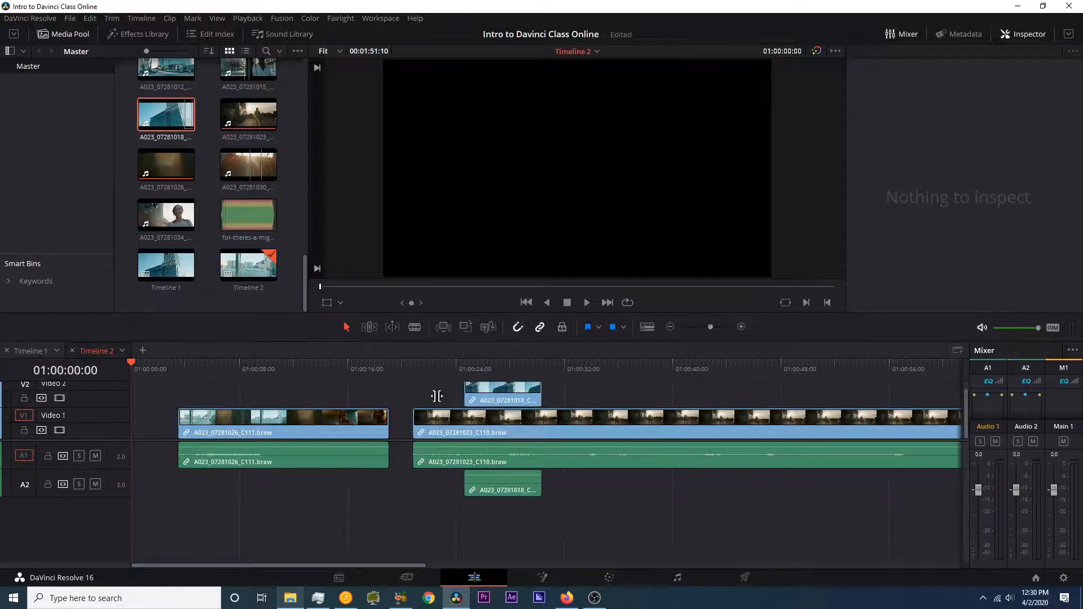
pyautogui.moveTo(161, 219); pyautogui.dragTo(671, 393)
pyautogui.scroll(-2, 510, 429)
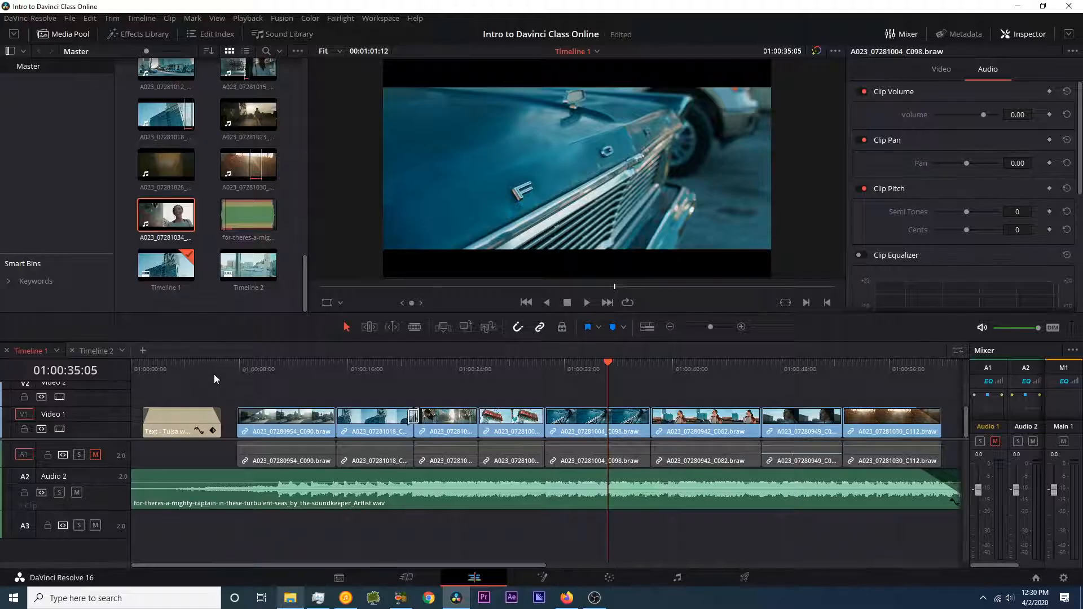
# Step: In Timeline 2, split clip A023_07281023_C110 at about 33 and 39 seconds, delete its tail and shift the middle piece away from the first
pyautogui.click(96, 350)
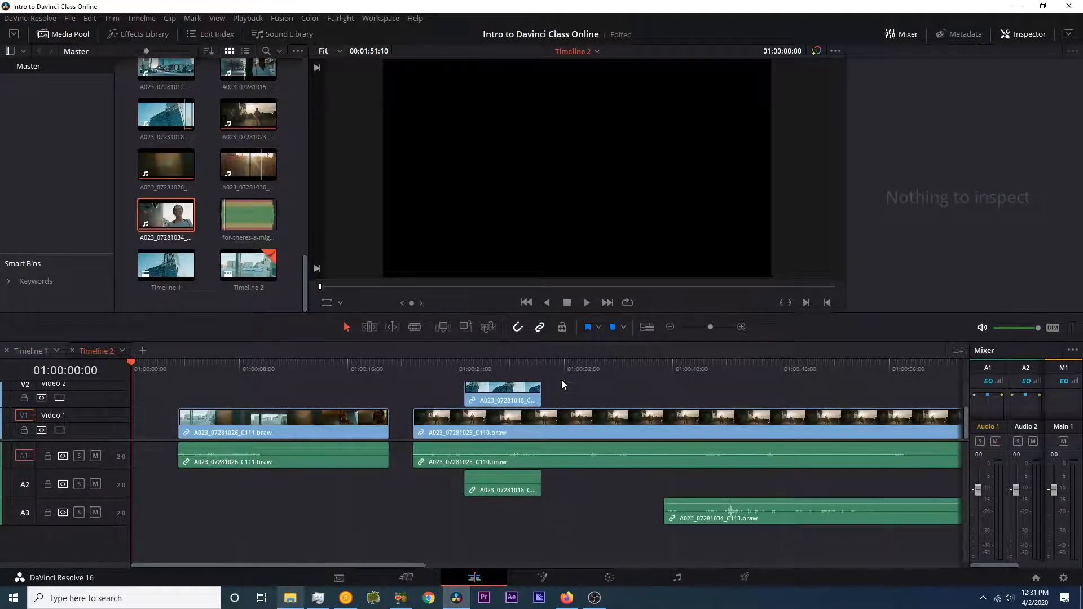
pyautogui.click(578, 370)
pyautogui.hotkey('ctrl', 'b')
pyautogui.click(665, 367)
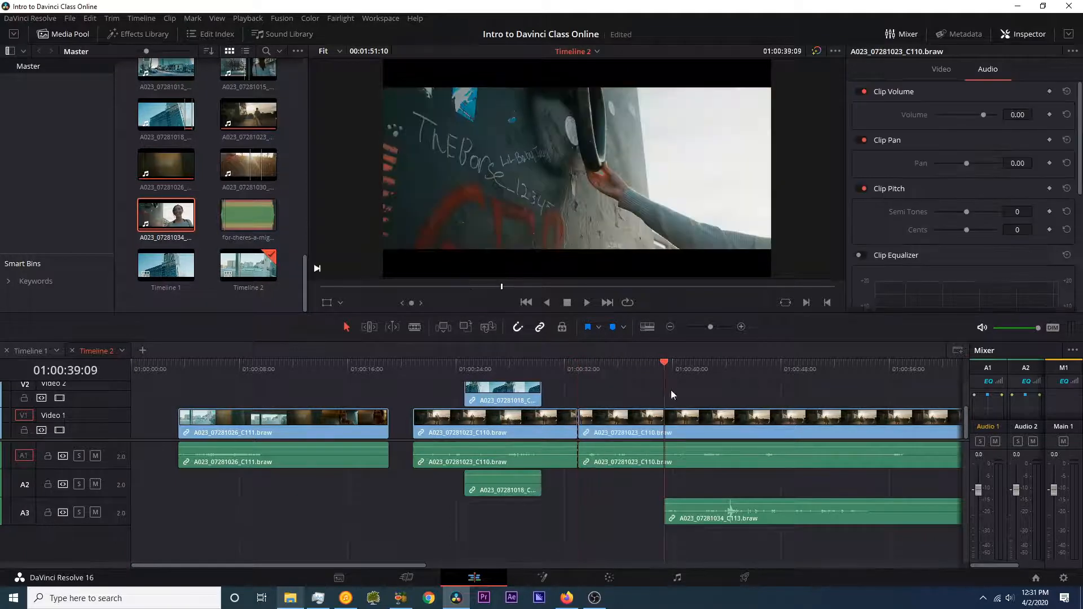
pyautogui.hotkey('ctrl', 'b')
pyautogui.click(696, 427)
pyautogui.press('BackSpace')
pyautogui.moveTo(618, 422); pyautogui.dragTo(691, 427)
# Step: Move clip A023_07281034_C113 back to start where the Video 2 clip ends, and cut off everything after about 48 seconds
pyautogui.moveTo(718, 515); pyautogui.dragTo(595, 514)
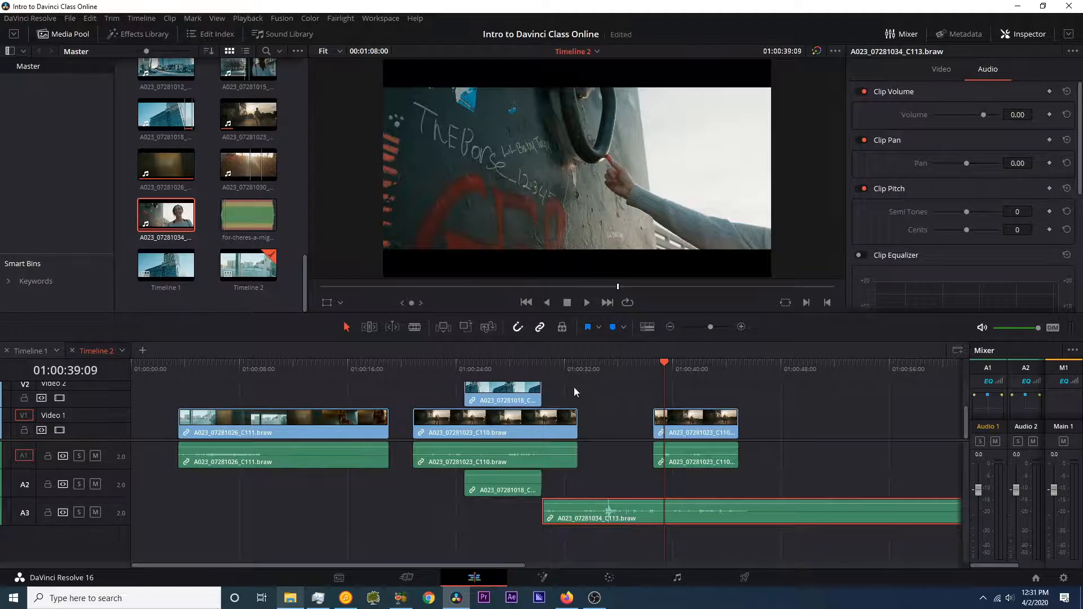
pyautogui.moveTo(347, 377); pyautogui.dragTo(580, 398)
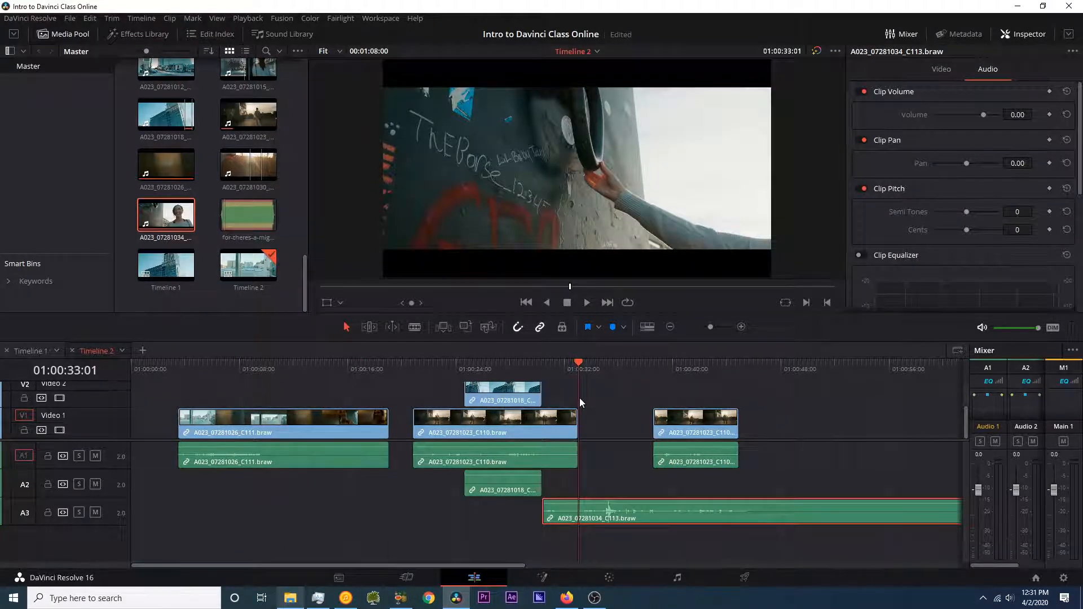
pyautogui.click(788, 369)
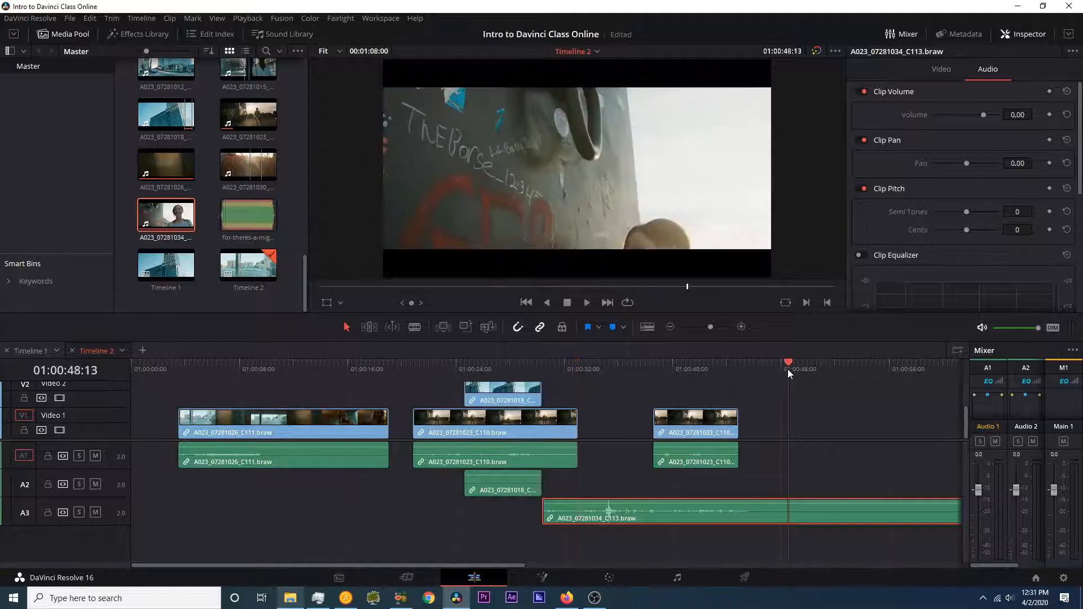
pyautogui.hotkey('ctrl', 'b')
pyautogui.click(823, 518)
pyautogui.press('Delete')
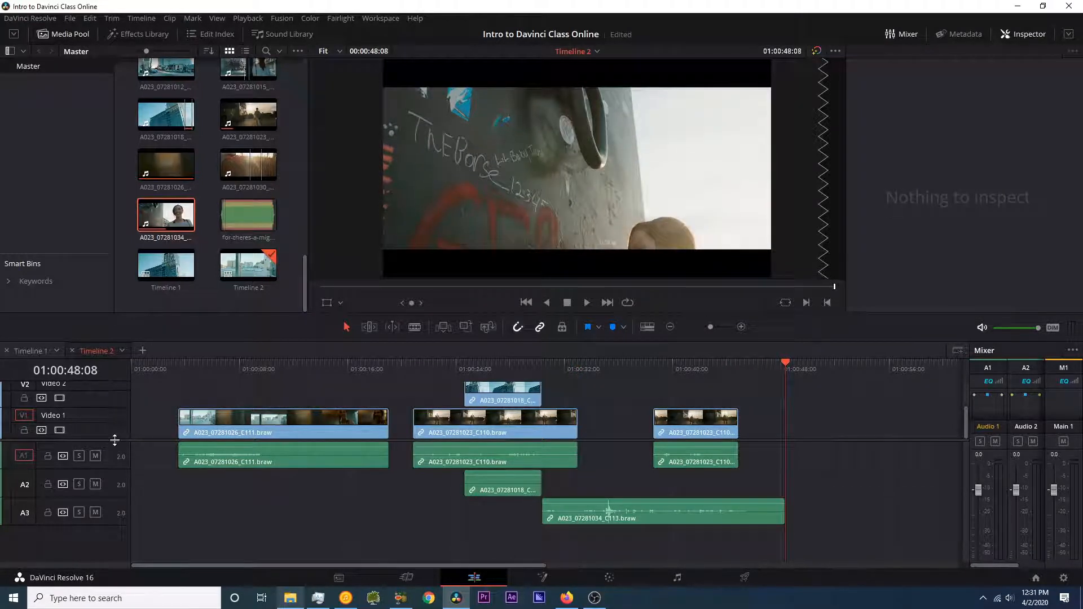
pyautogui.scroll(1, 116, 452)
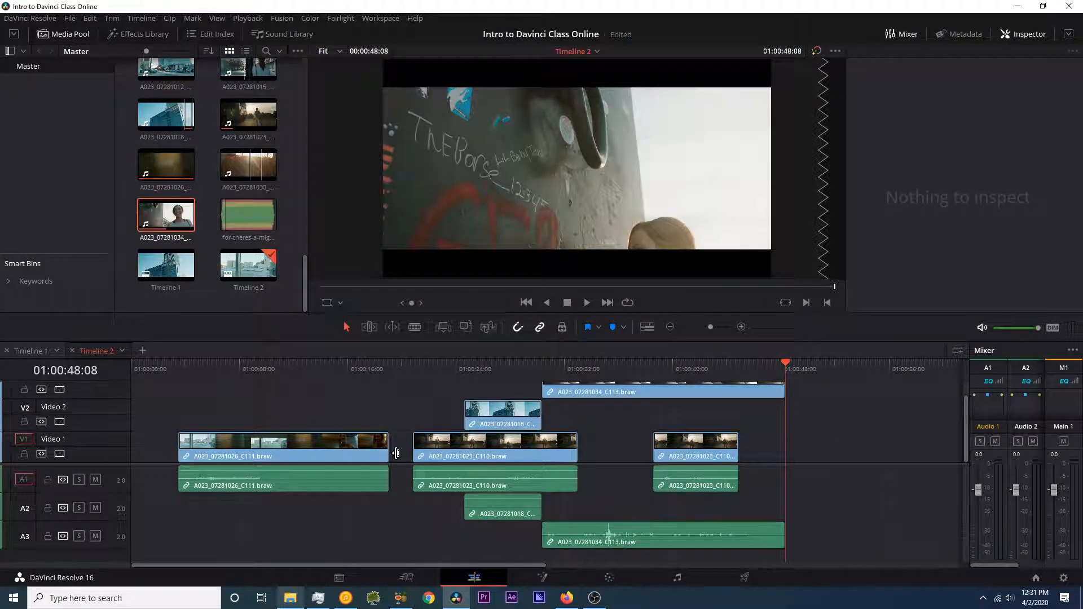
# Step: Copy all clips of Timeline 2 and paste them into Timeline 1 at 01:01:17:08, past the end of the existing edit
pyautogui.moveTo(861, 520); pyautogui.dragTo(184, 372)
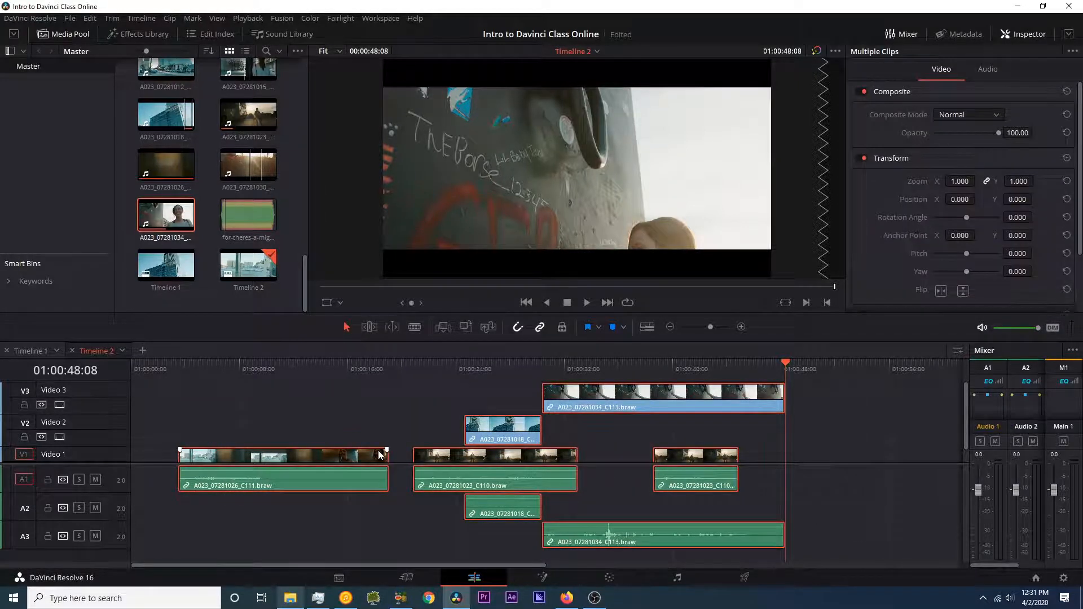
pyautogui.click(89, 18)
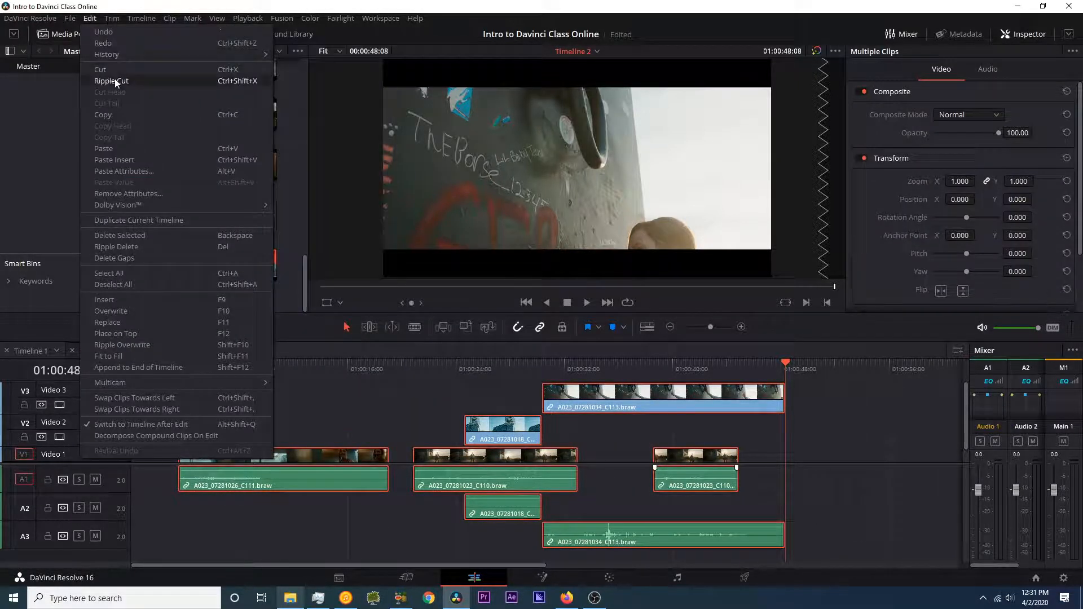
pyautogui.click(120, 114)
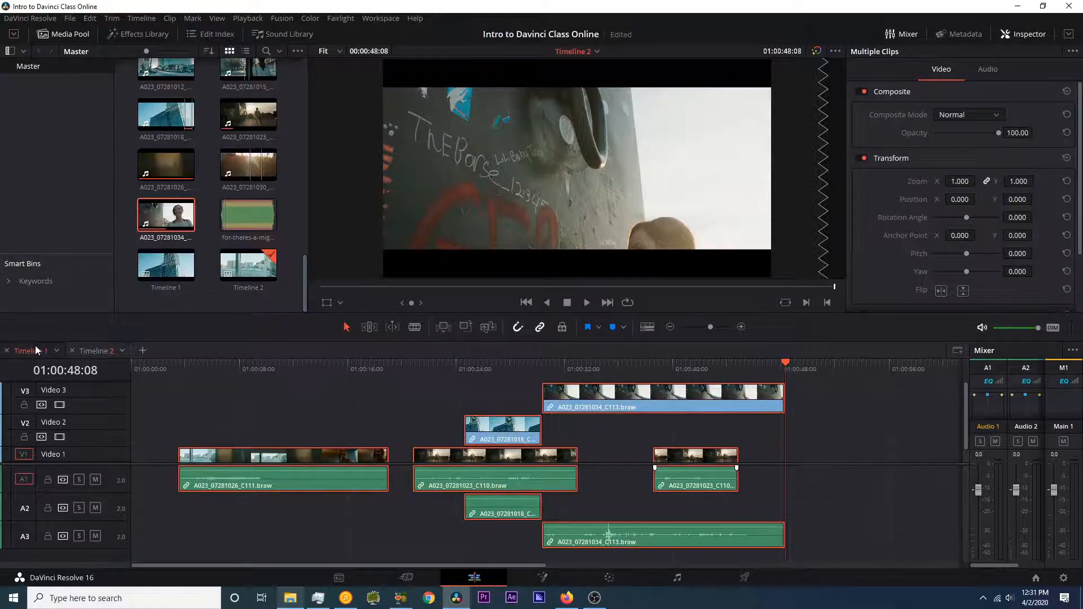
pyautogui.click(36, 350)
pyautogui.scroll(-3, 506, 380)
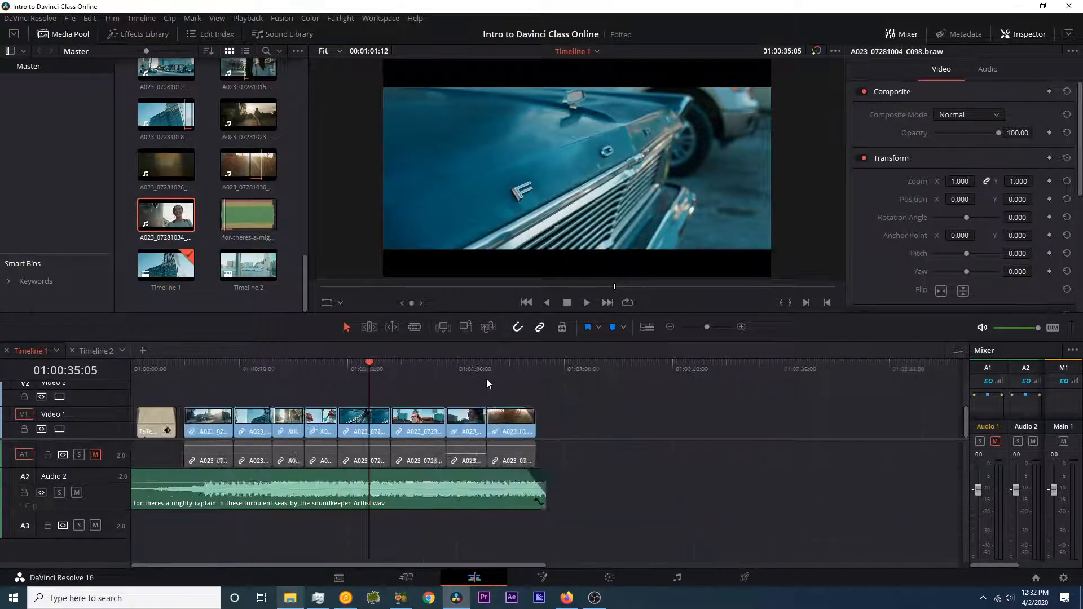
pyautogui.scroll(-3, 486, 384)
pyautogui.moveTo(383, 370); pyautogui.dragTo(393, 389)
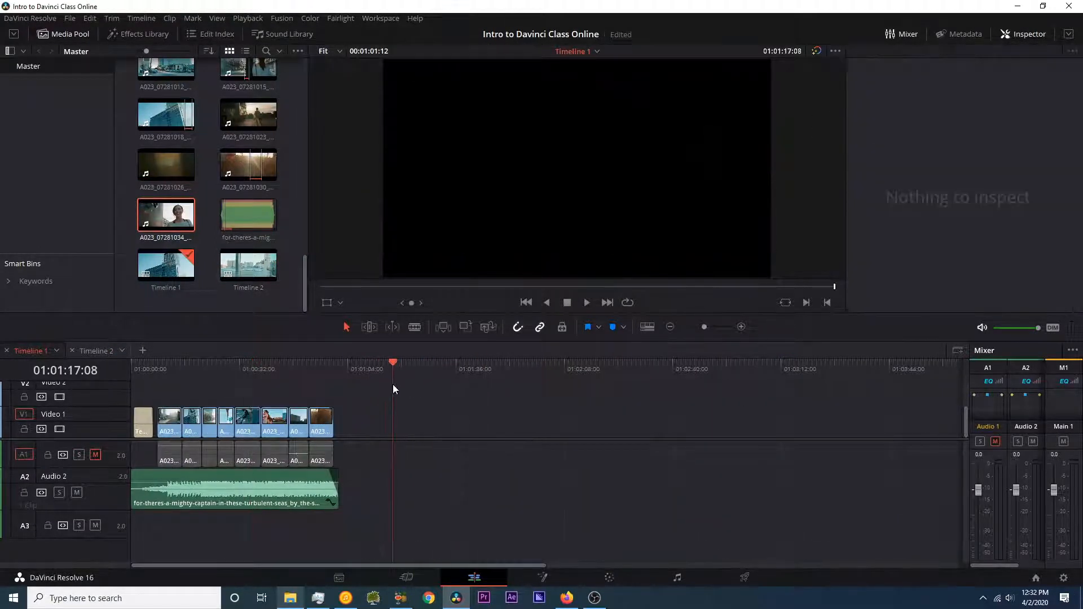
pyautogui.click(90, 19)
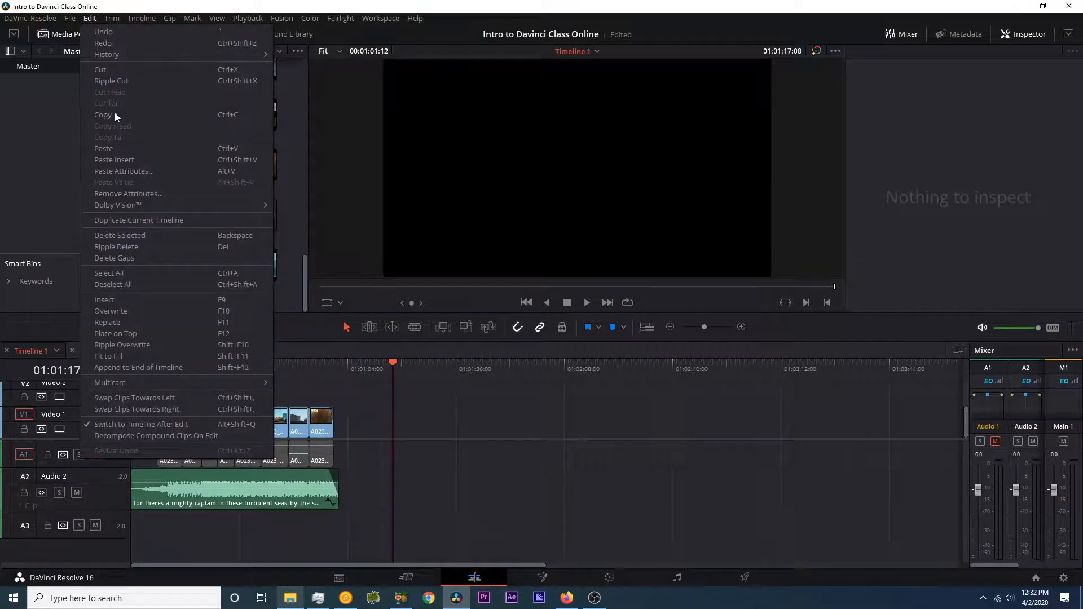
pyautogui.click(116, 148)
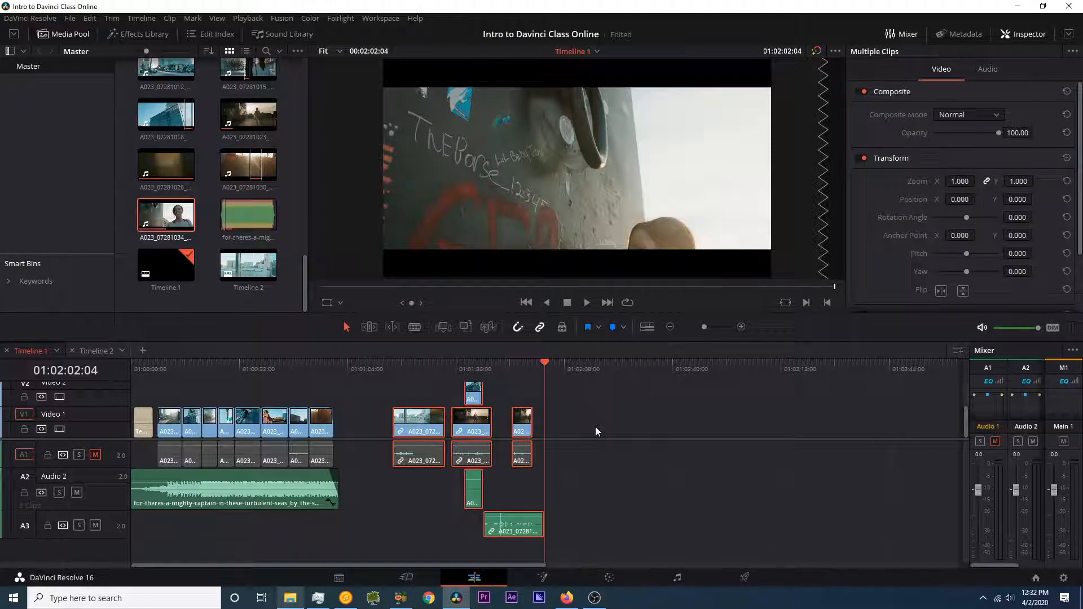
# Step: Replace the pasted clips with Timeline 2 nested as a single clip on Video 1, and scrub through it
pyautogui.press('Delete')
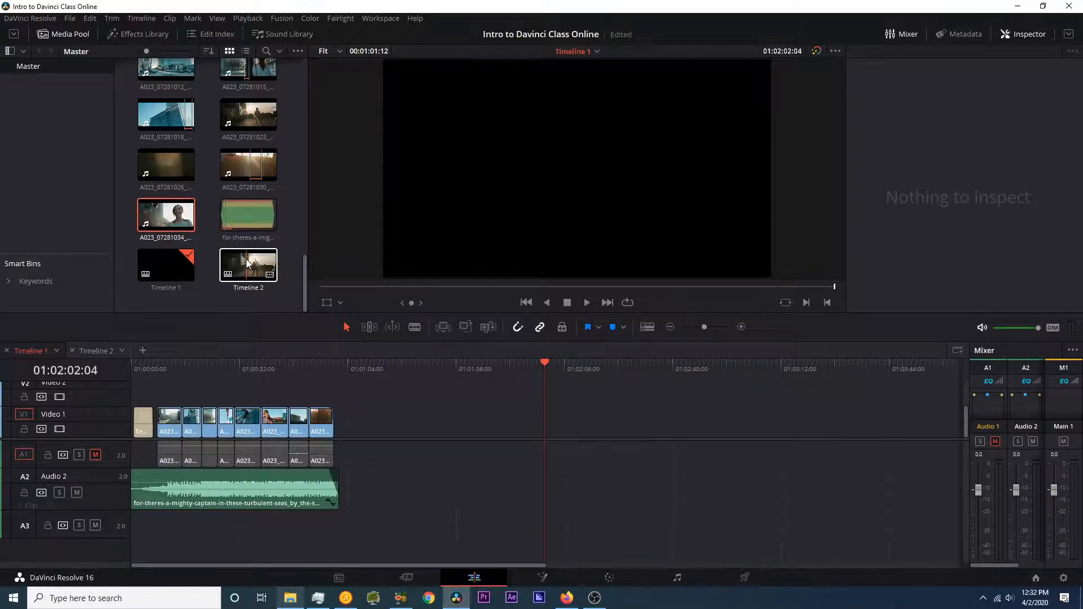
pyautogui.moveTo(244, 261); pyautogui.dragTo(387, 429)
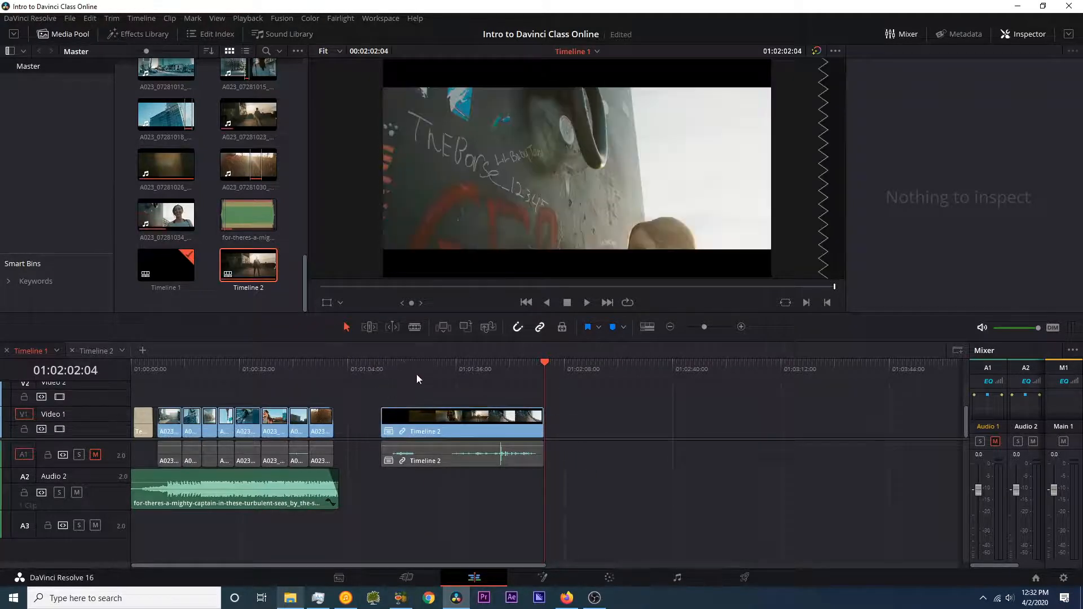
pyautogui.click(425, 367)
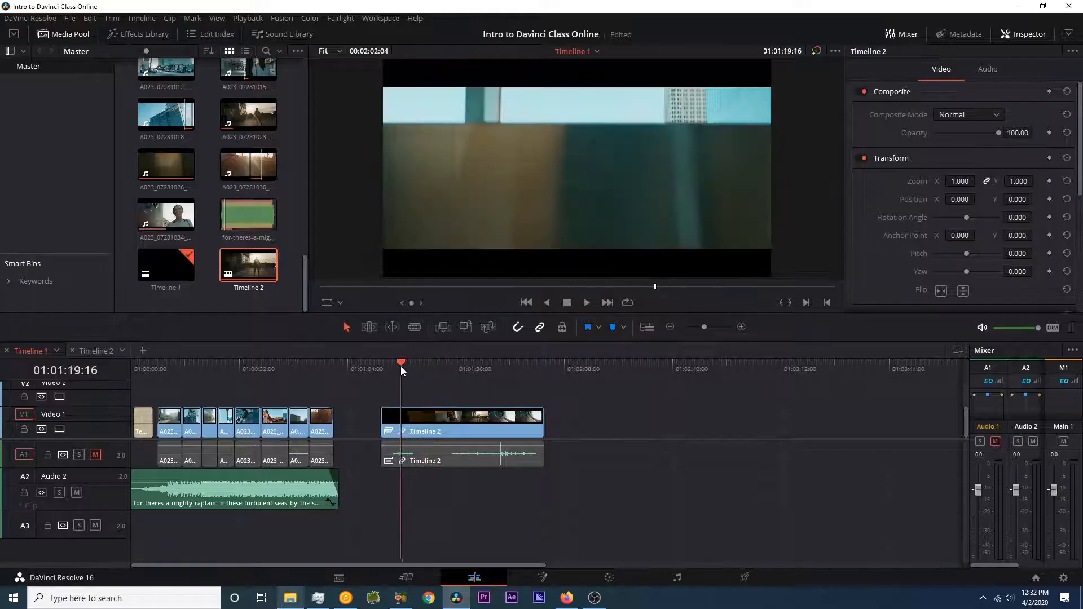
pyautogui.moveTo(401, 367); pyautogui.dragTo(469, 388)
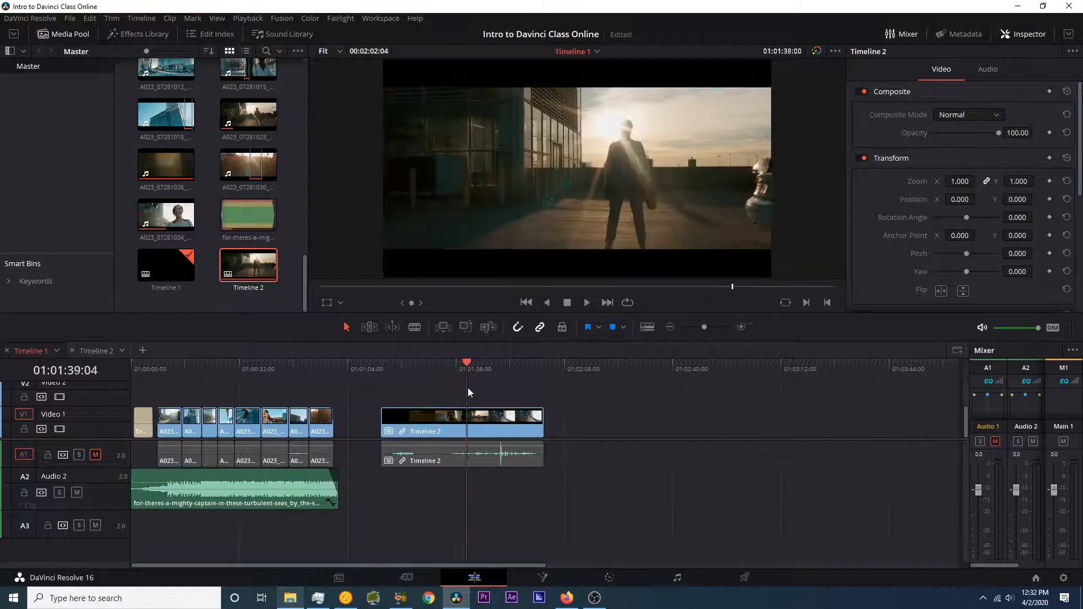
# Step: Open Timeline 2 from its nested clip and delete its first clip, A023_07281026_C111.braw, leaving the gap in place
pyautogui.click(459, 411)
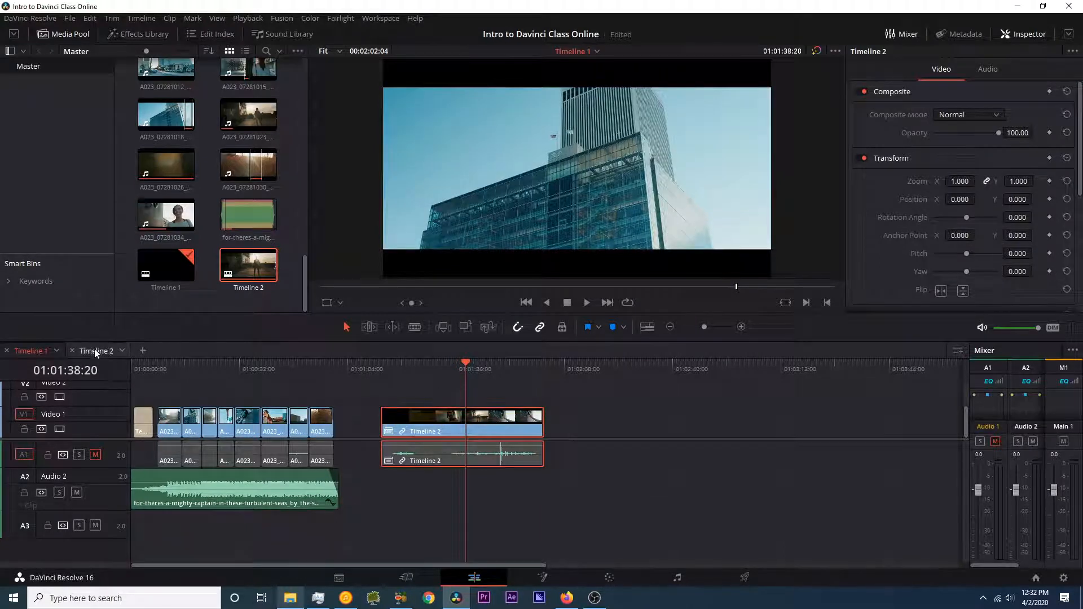
pyautogui.doubleClick(454, 428)
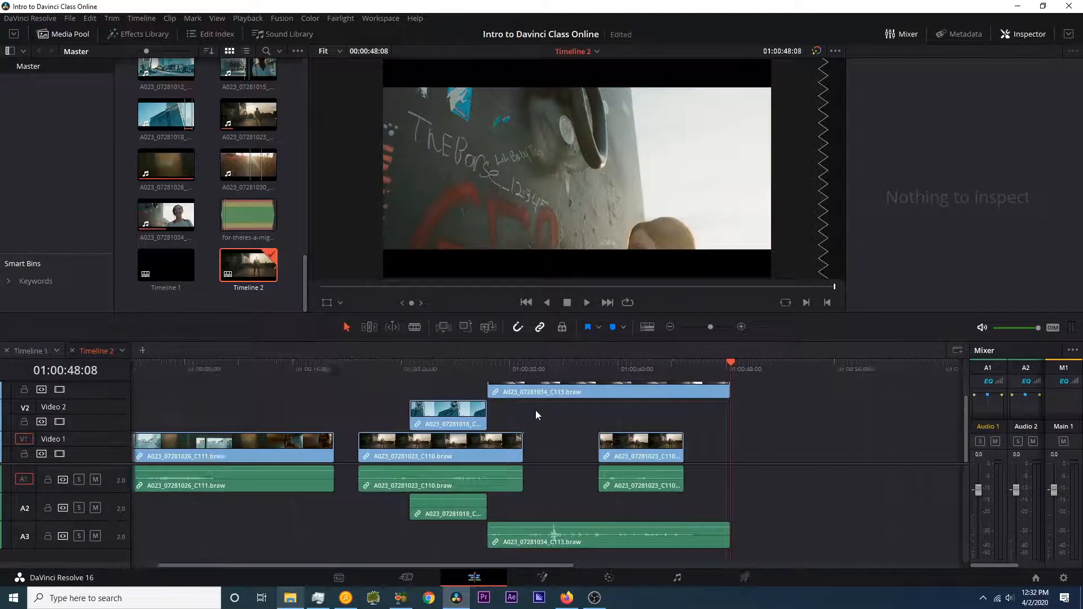
pyautogui.click(303, 370)
pyautogui.click(219, 447)
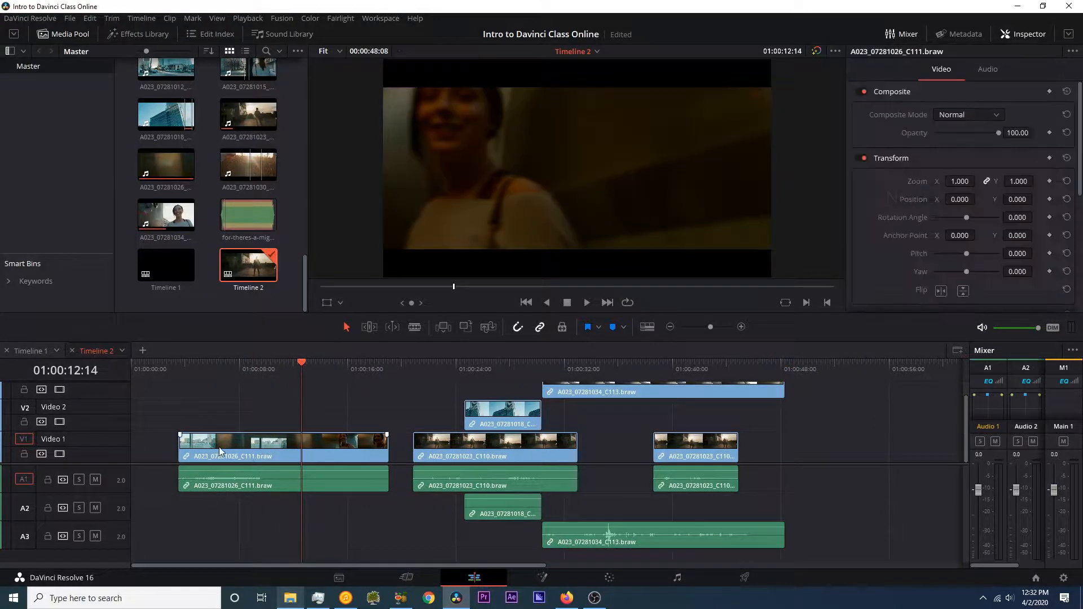
pyautogui.press('BackSpace')
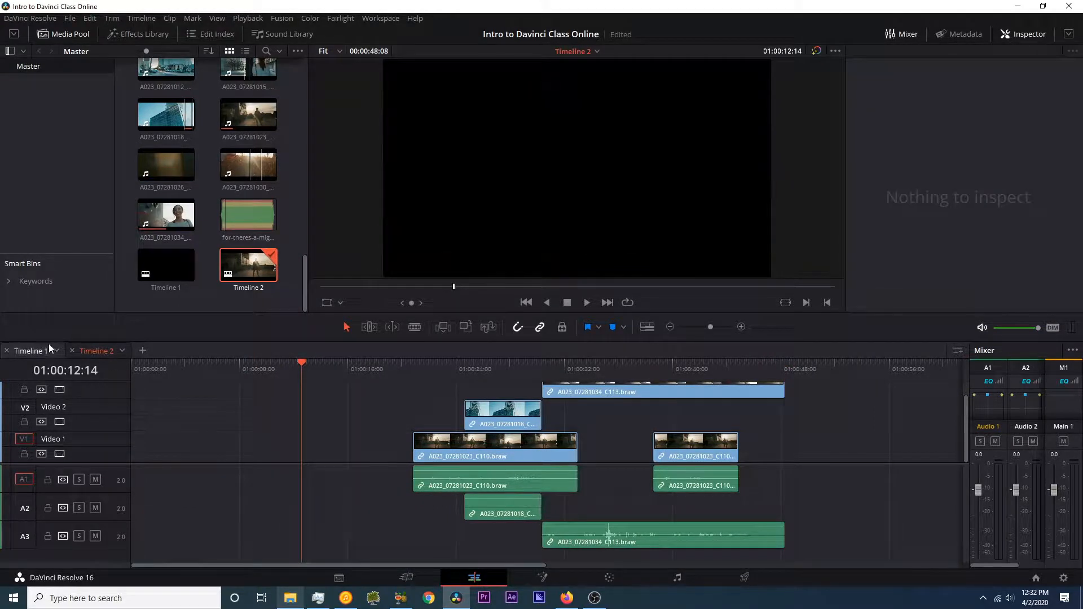
# Step: Return to Timeline 1, scrub the start of the nested Timeline 2 clip to check the edit, and delete the nested clip
pyautogui.click(34, 351)
pyautogui.click(407, 368)
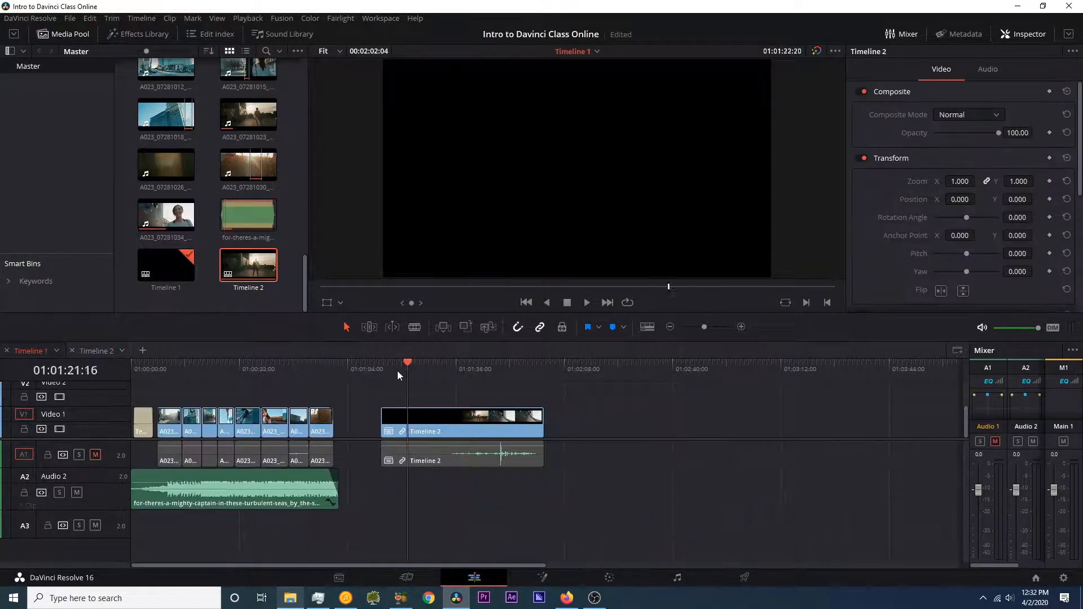
pyautogui.moveTo(397, 371); pyautogui.dragTo(428, 387)
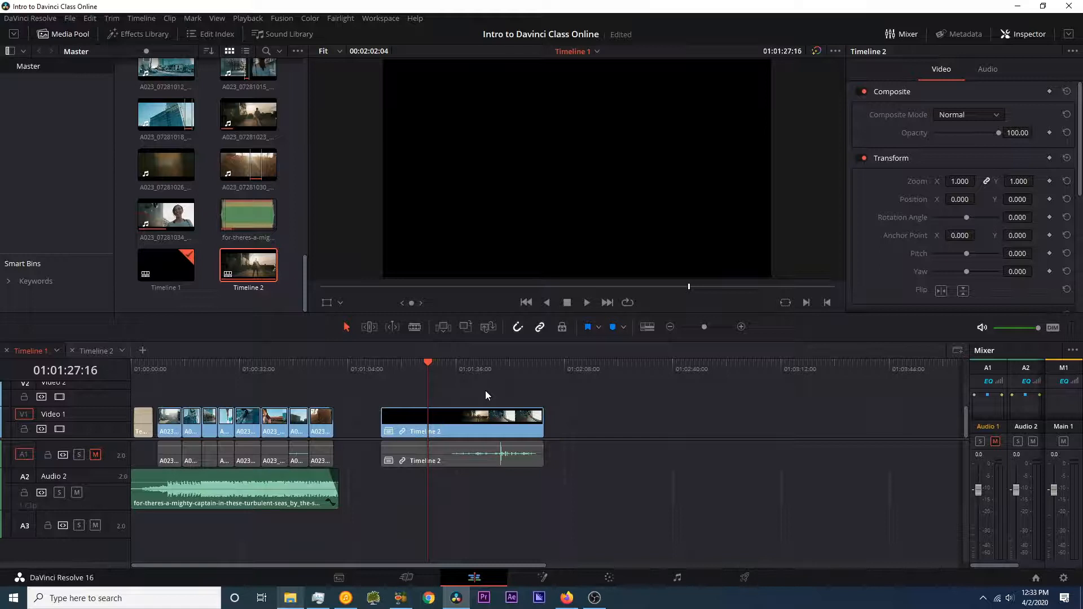
pyautogui.click(472, 423)
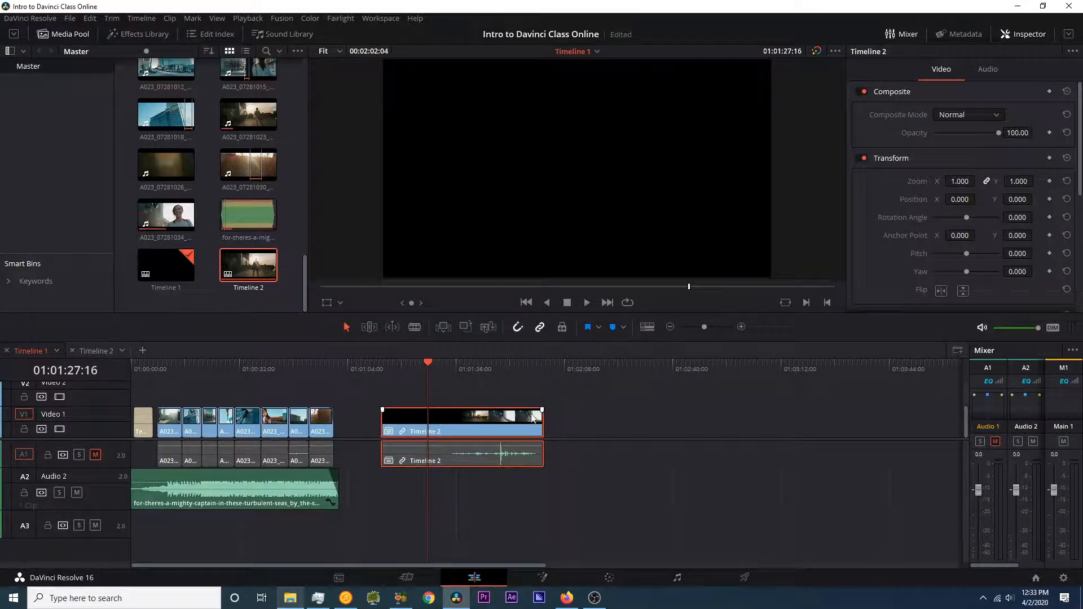
pyautogui.press('Delete')
# Step: Set the Timeline 1 video and audio track heights to minimum, and enlarge only the Audio 2 track
pyautogui.click(647, 328)
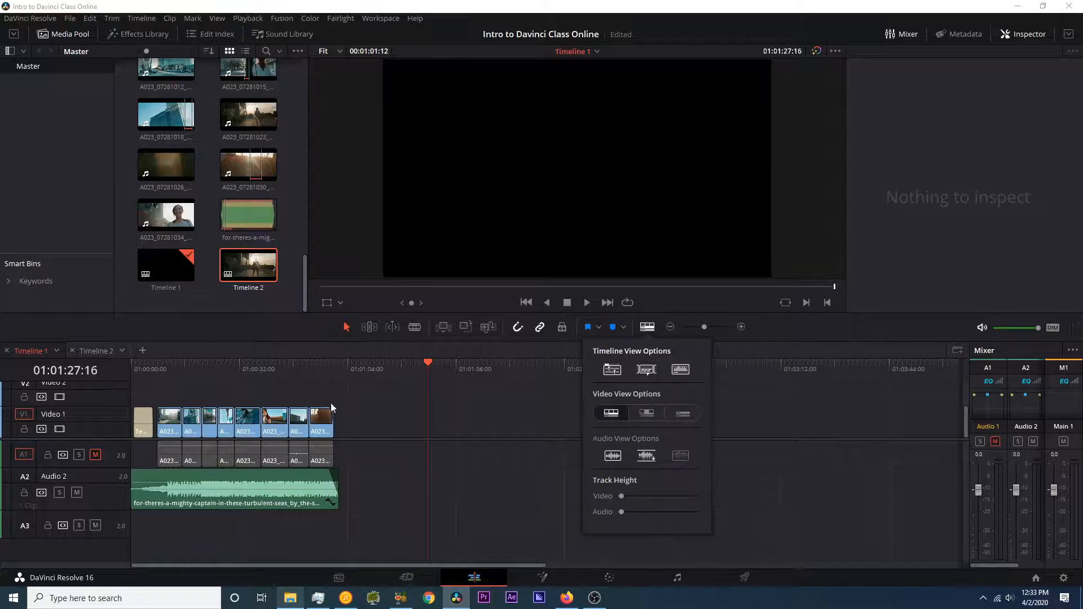
pyautogui.moveTo(277, 368); pyautogui.dragTo(248, 366)
pyautogui.hotkey('ctrl', '=')
pyautogui.hotkey('ctrl', '=')
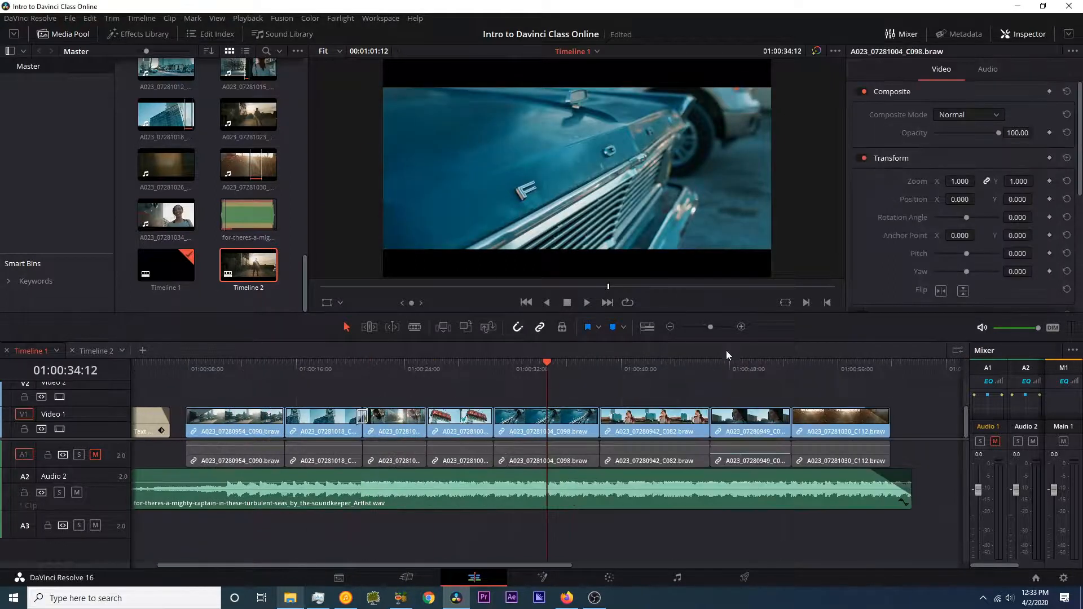
pyautogui.click(644, 329)
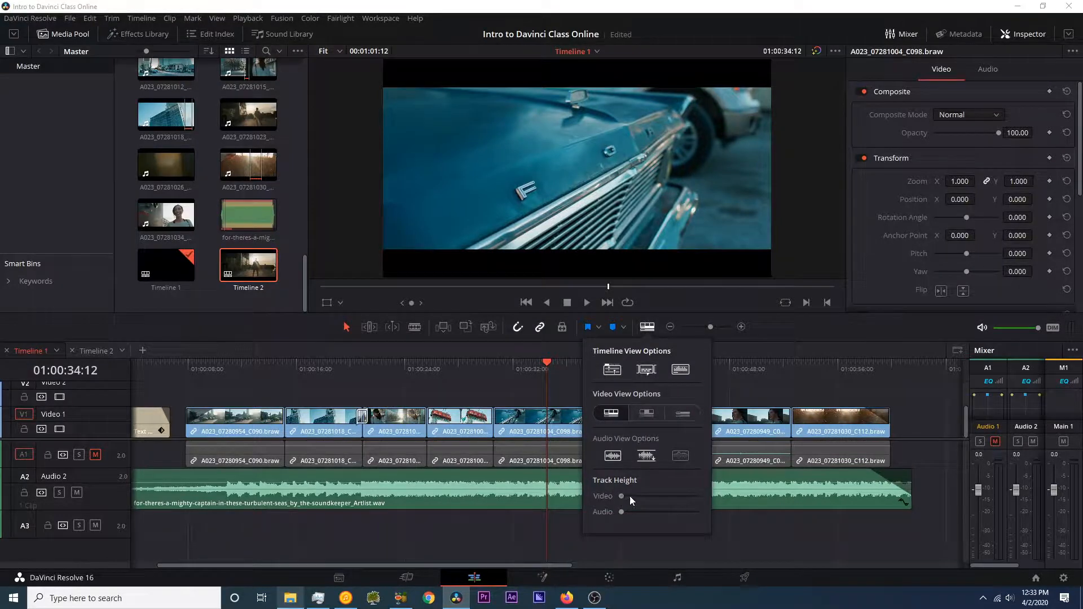
pyautogui.moveTo(630, 496); pyautogui.dragTo(595, 511)
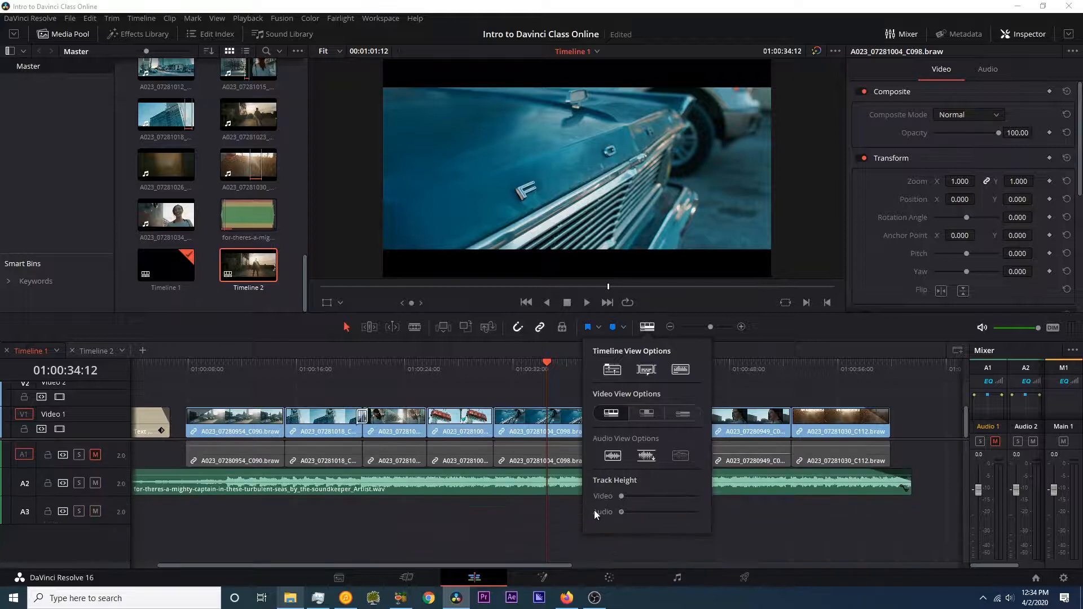
pyautogui.click(215, 532)
pyautogui.moveTo(101, 496); pyautogui.dragTo(102, 515)
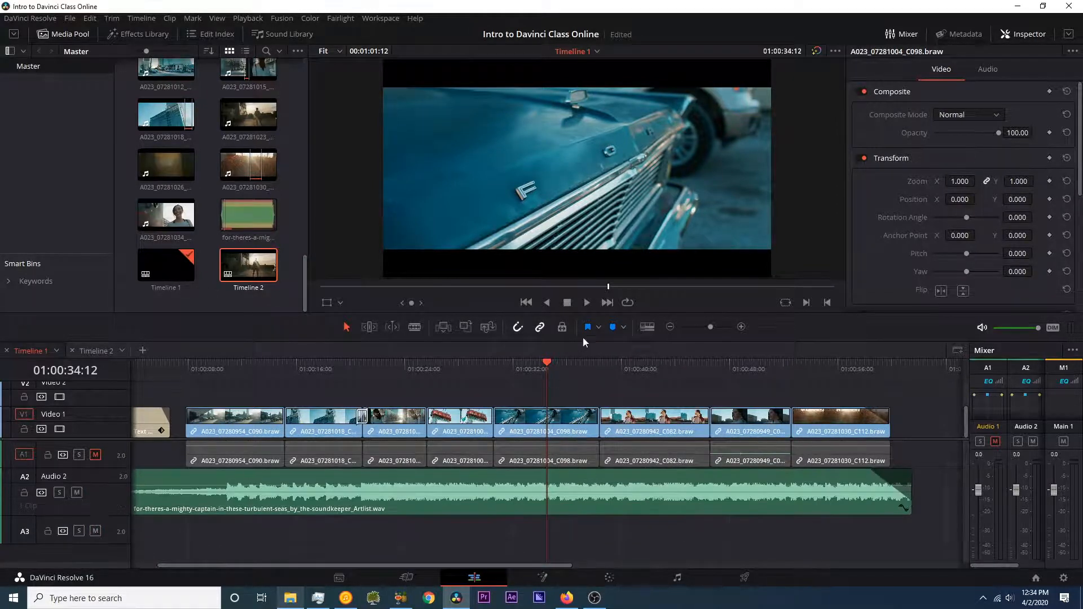
# Step: Try the thumbnail video view for the Timeline 1 clips and switch back to the filmstrip view
pyautogui.click(648, 327)
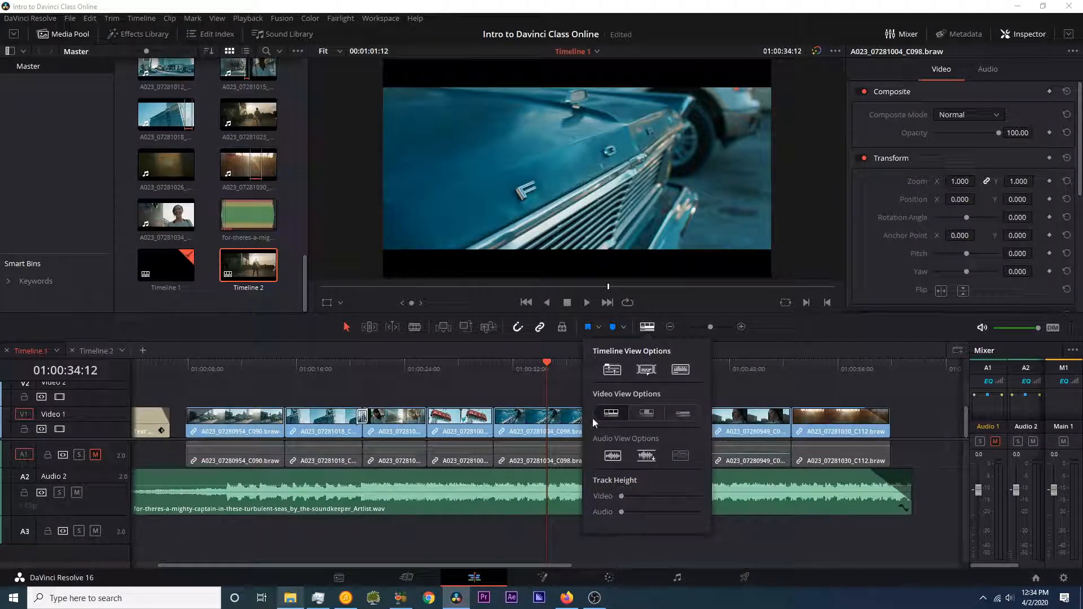
pyautogui.click(655, 413)
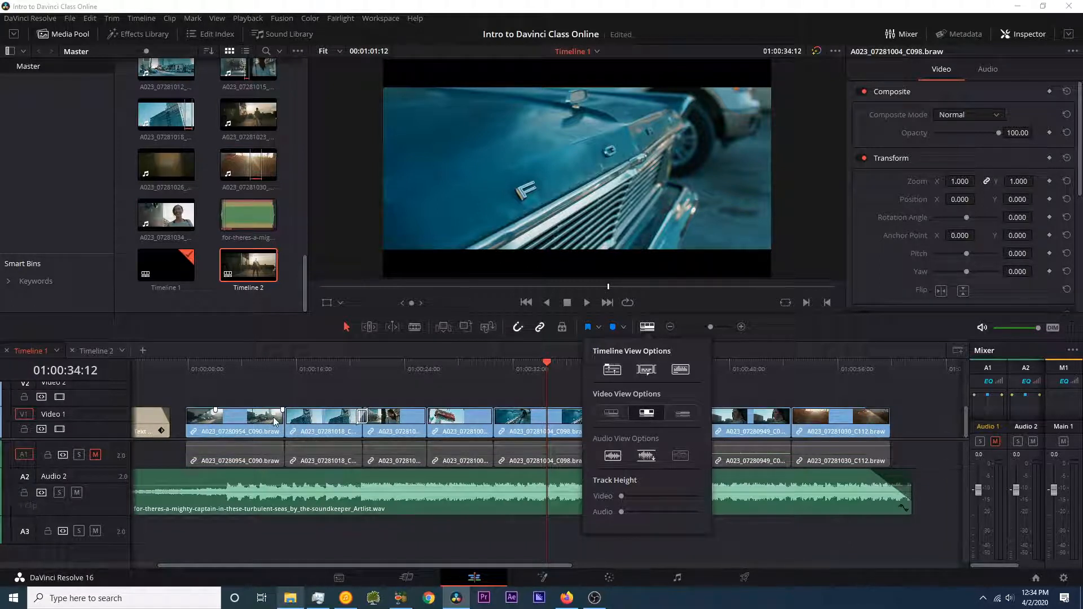
pyautogui.click(610, 413)
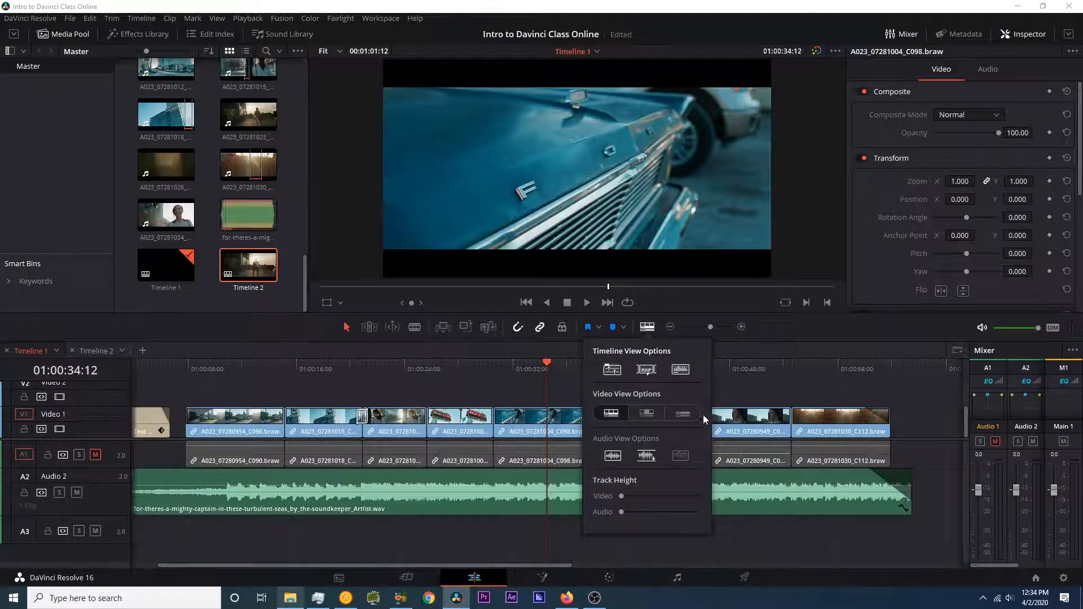
# Step: Switch the Timeline 1 tracks to the simple video view without thumbnails and scrub through the A023_07281004_C098.braw clip
pyautogui.click(682, 413)
pyautogui.click(513, 392)
pyautogui.moveTo(474, 372); pyautogui.dragTo(582, 381)
pyautogui.click(647, 327)
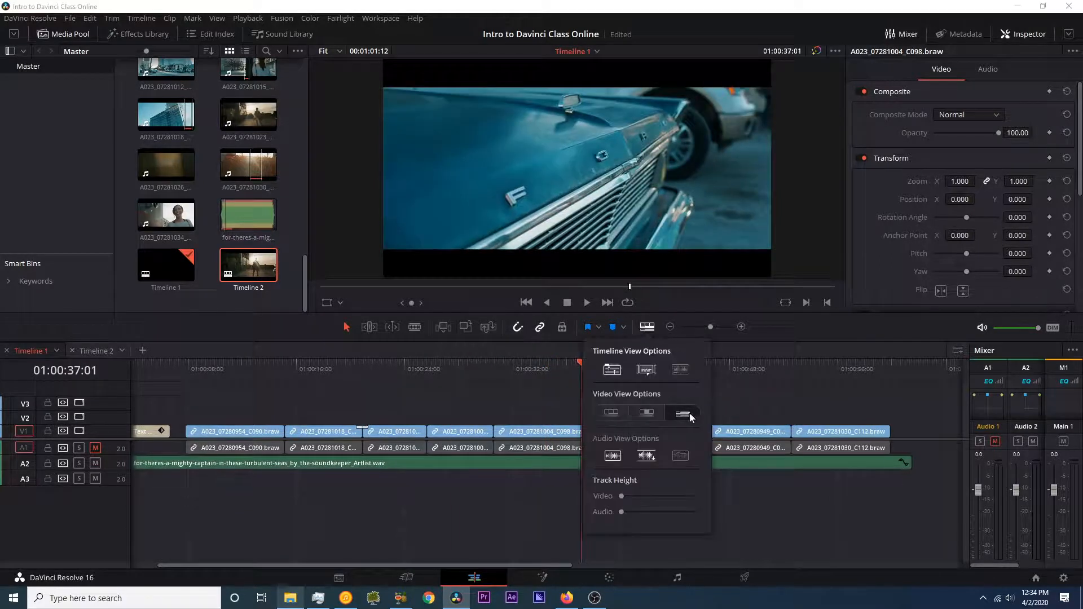
pyautogui.click(551, 361)
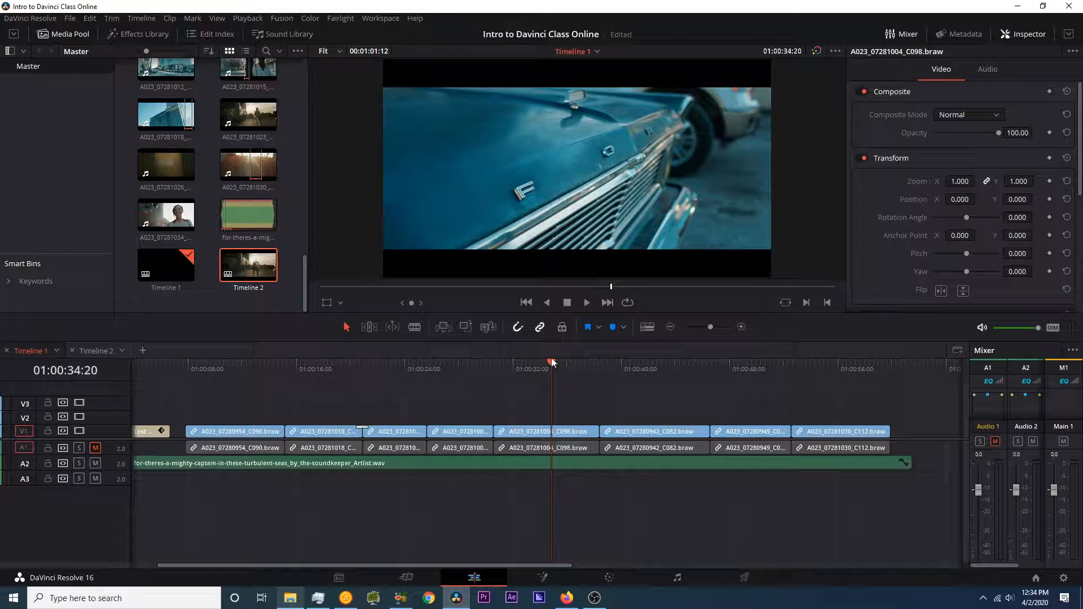
pyautogui.click(648, 327)
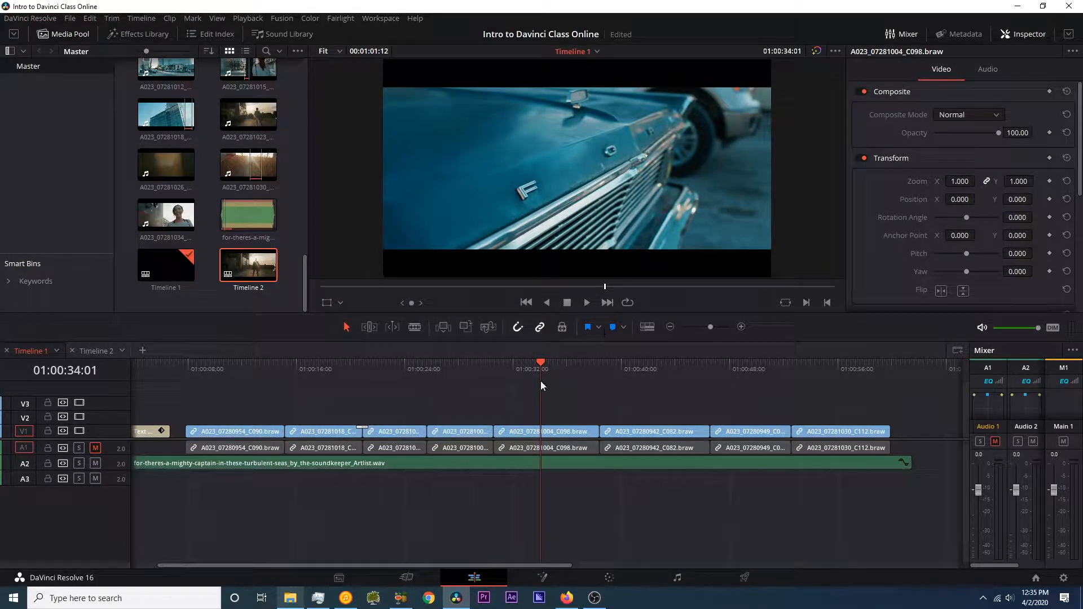
# Step: Scrub back to 01:00:20:11 in Timeline 1 and restore the filmstrip video view
pyautogui.click(394, 368)
pyautogui.click(358, 368)
pyautogui.click(647, 327)
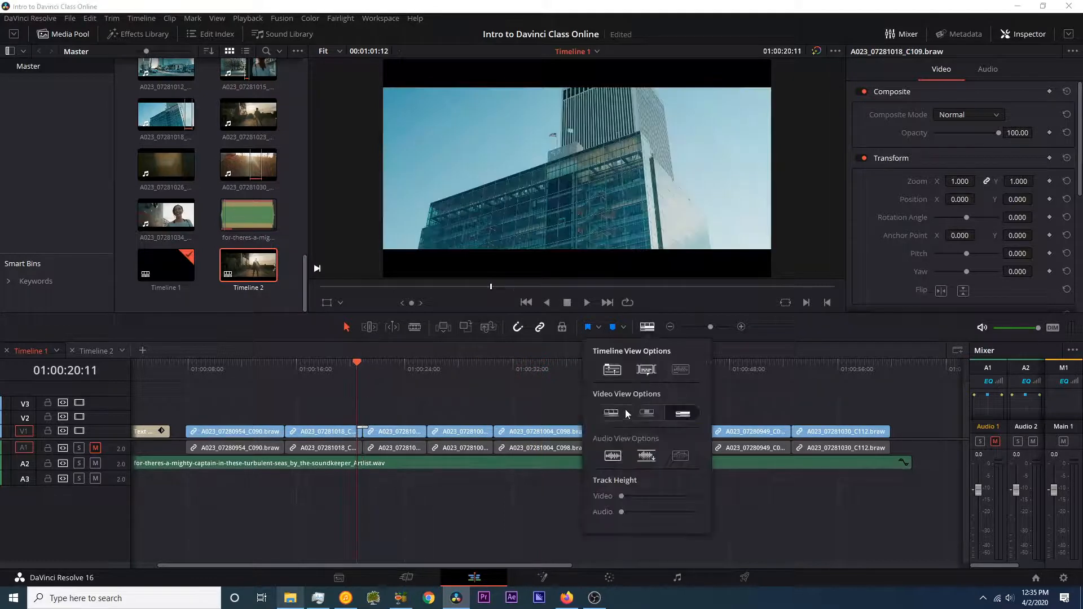
pyautogui.click(621, 412)
pyautogui.scroll(-2, 446, 405)
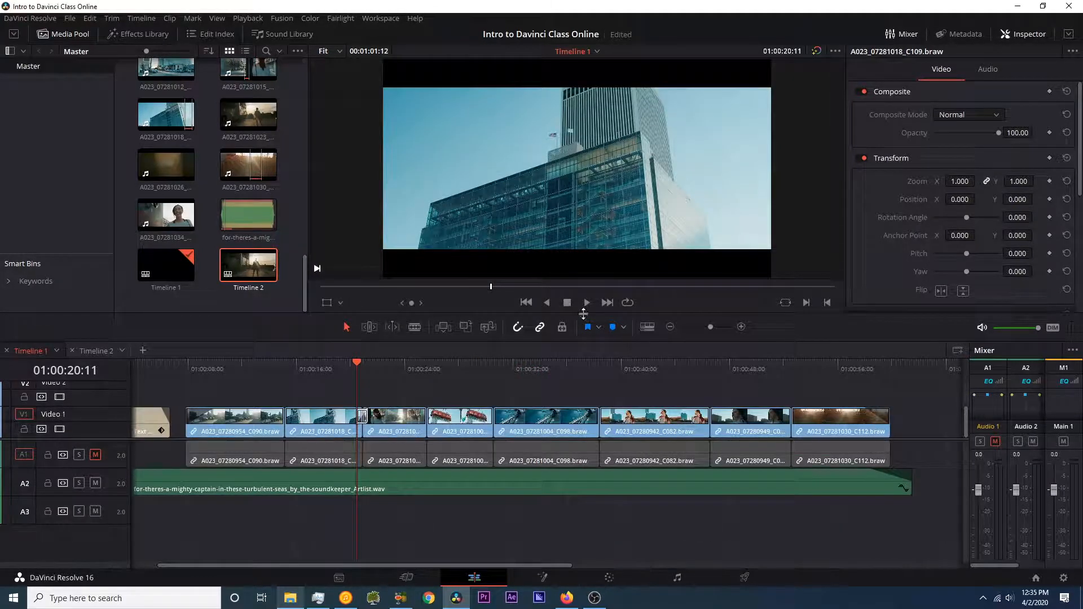
# Step: Add a timeline marker at 01:00:23:03 and change its color to pink
pyautogui.click(393, 368)
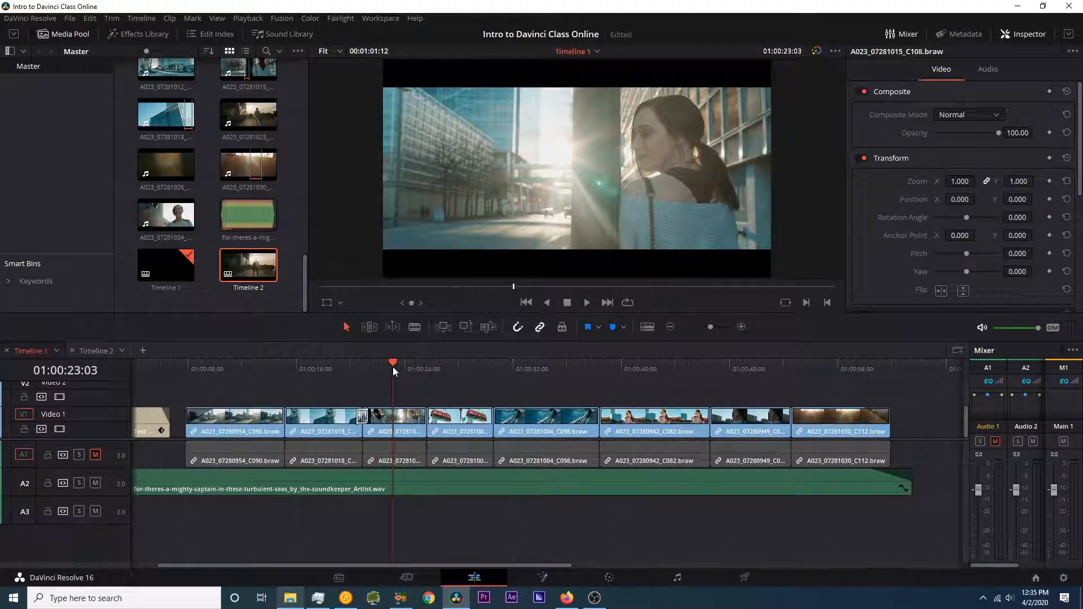
pyautogui.click(613, 328)
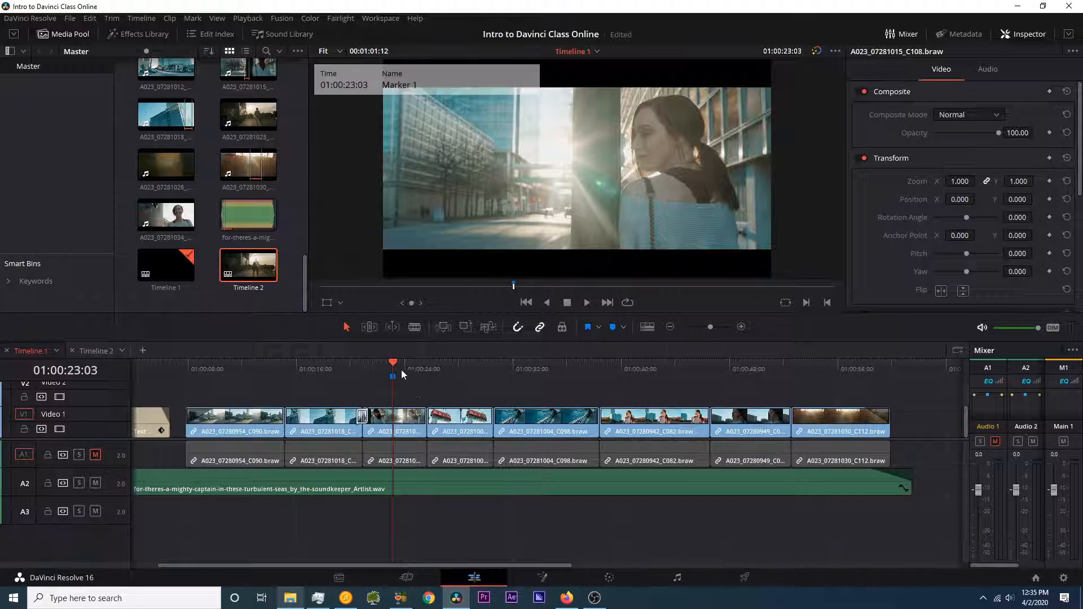
pyautogui.click(494, 367)
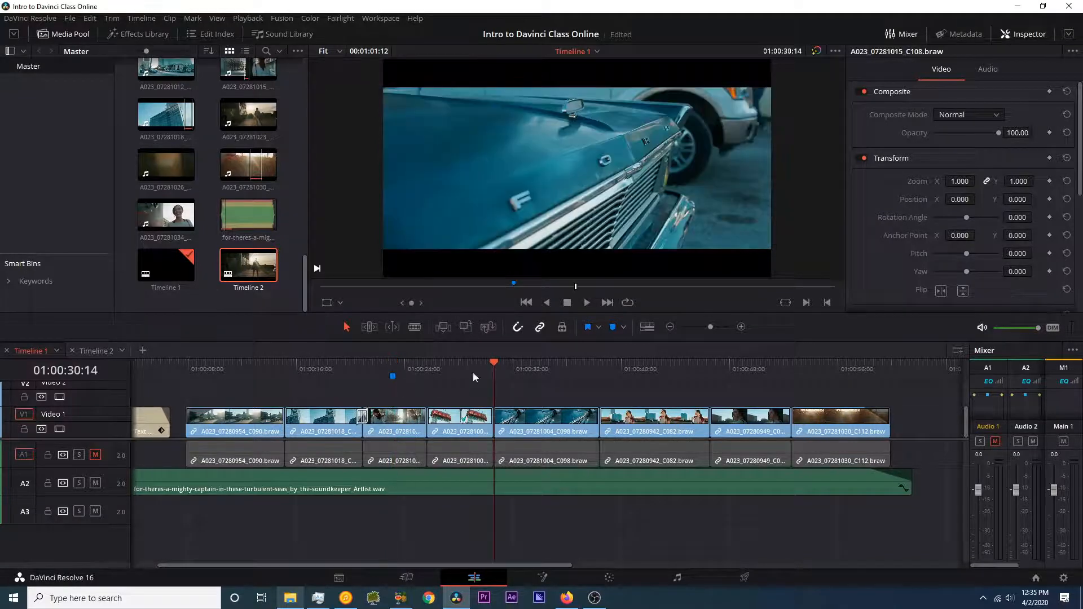
pyautogui.doubleClick(394, 377)
pyautogui.click(394, 321)
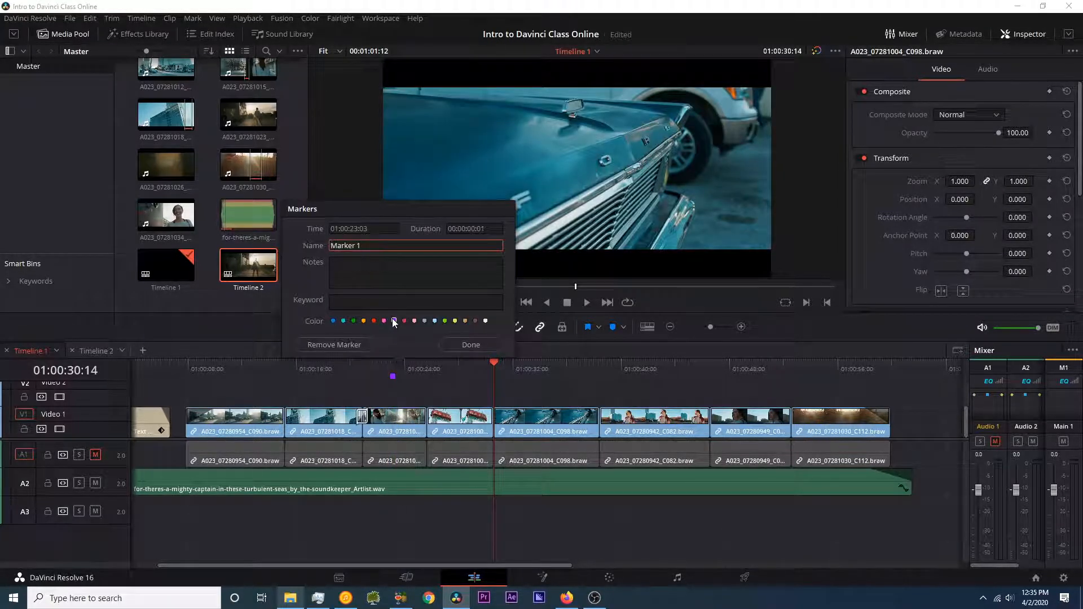
pyautogui.click(385, 321)
pyautogui.click(492, 342)
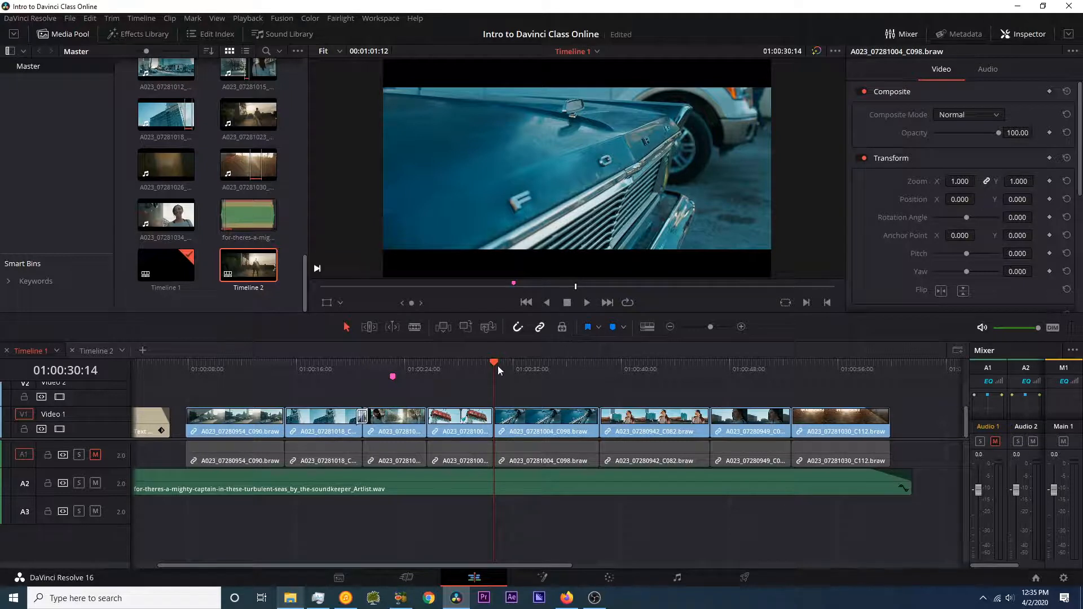
# Step: Try editing the Video 1 clips around 01:00:33:13 with position lock on, and restore the clips and the unlocked state
pyautogui.moveTo(497, 365); pyautogui.dragTo(534, 366)
pyautogui.click(562, 327)
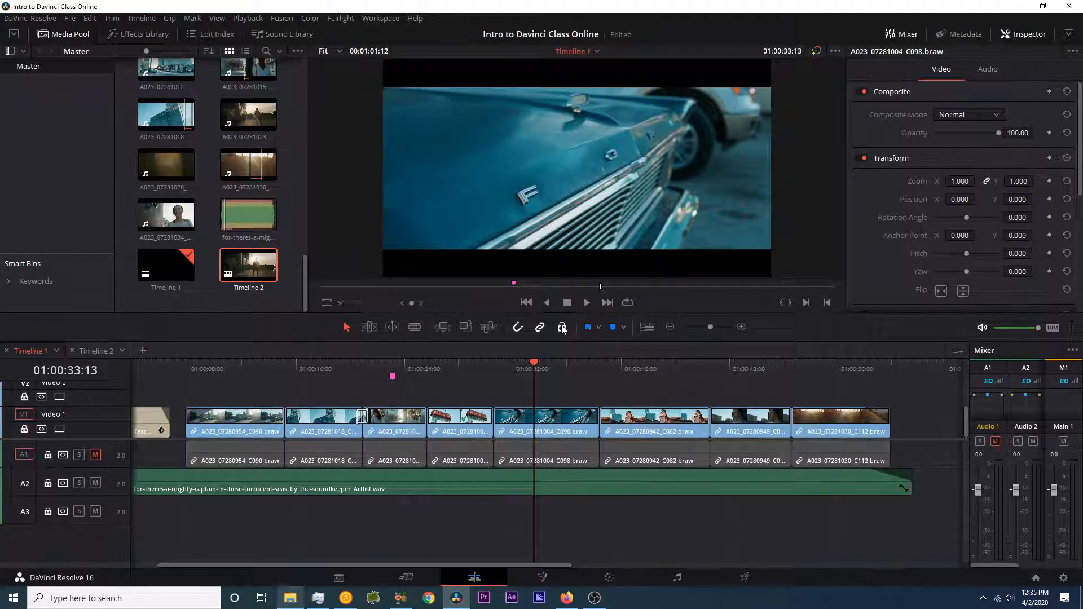
pyautogui.click(551, 430)
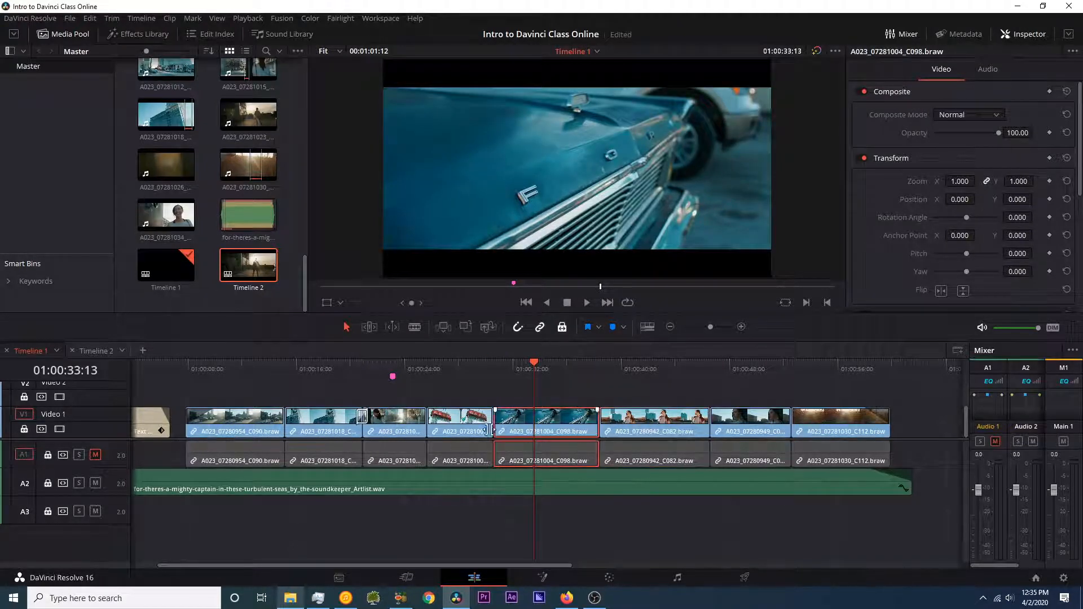
pyautogui.hotkey('ctrl', 'z')
pyautogui.hotkey('ctrl', 'z')
pyautogui.hotkey('ctrl', 'z')
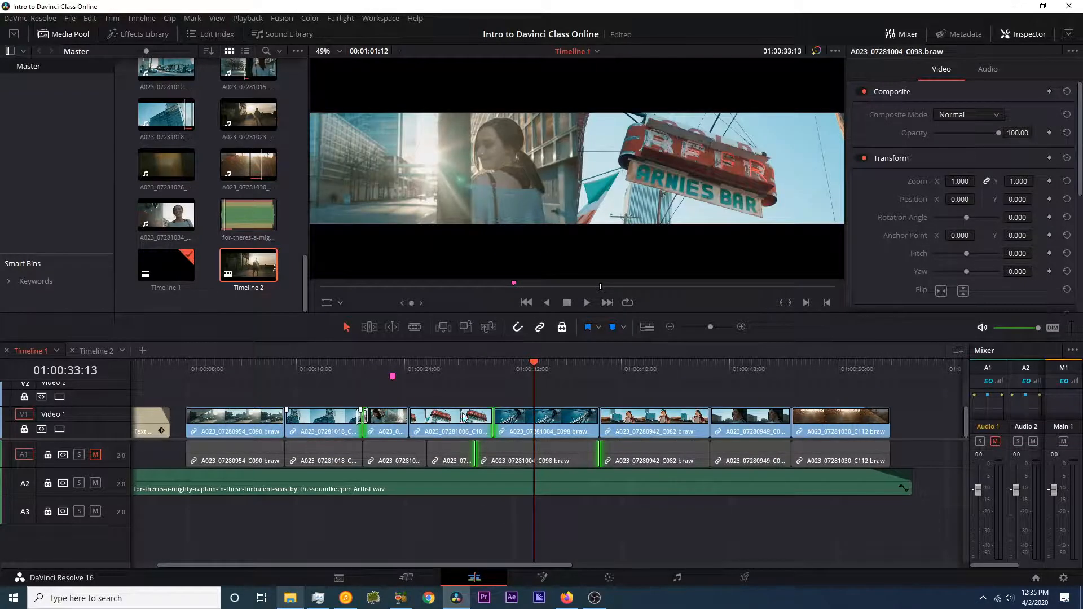
pyautogui.hotkey('ctrl', 'z')
pyautogui.hotkey('ctrl', 'z')
pyautogui.hotkey('ctrl', 'z')
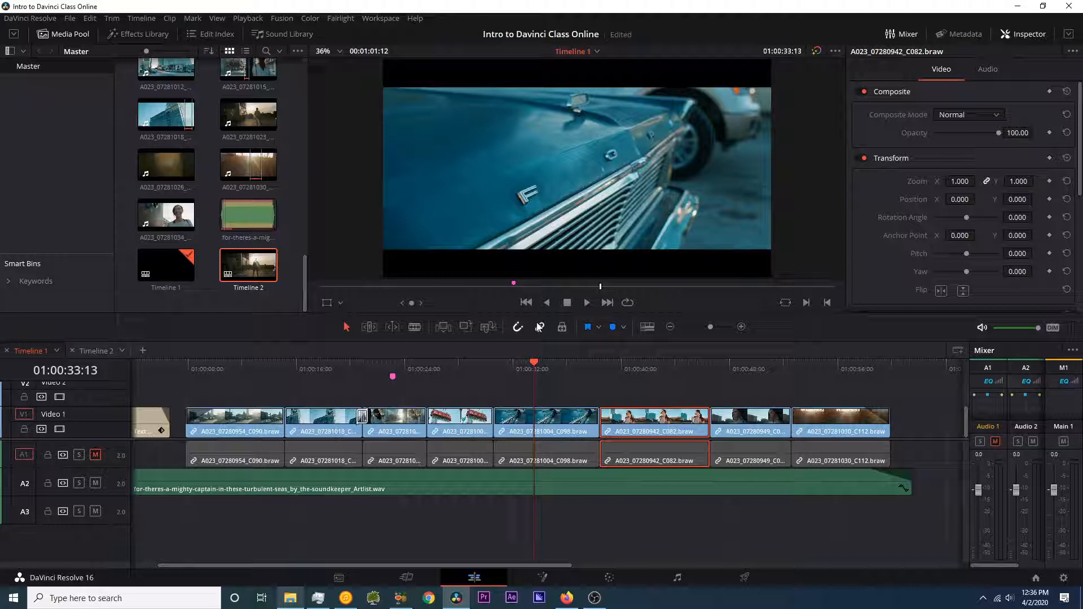
# Step: Select A023_07280942_C082.braw and A023_07280949_C087.braw with linked selection off, and select A023_07280942_C082.braw again with it back on
pyautogui.click(540, 327)
pyautogui.click(663, 419)
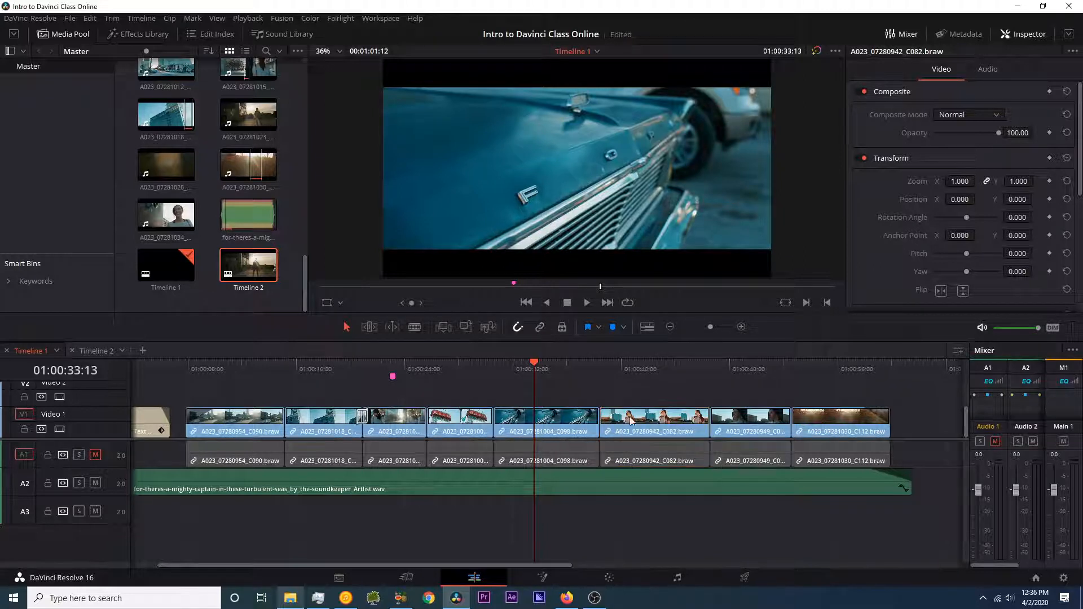
pyautogui.click(759, 425)
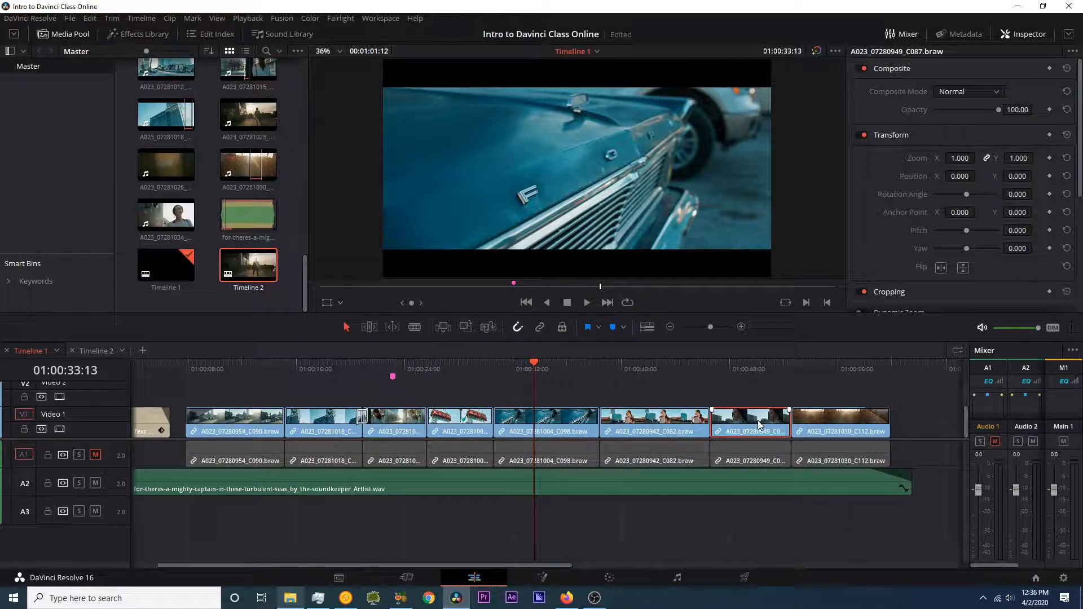
pyautogui.click(540, 329)
pyautogui.click(646, 425)
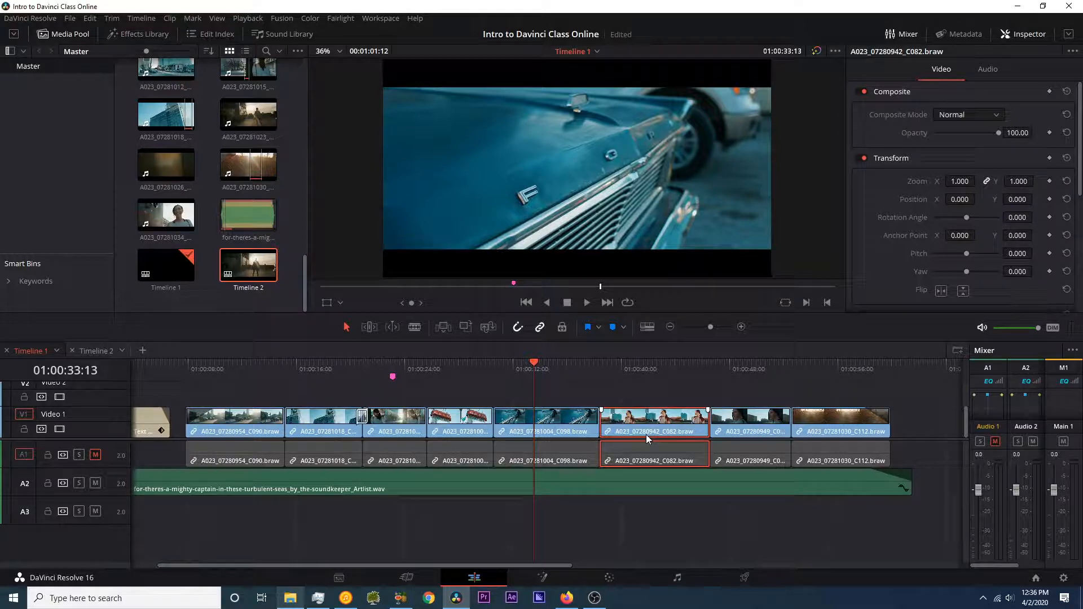
pyautogui.click(645, 395)
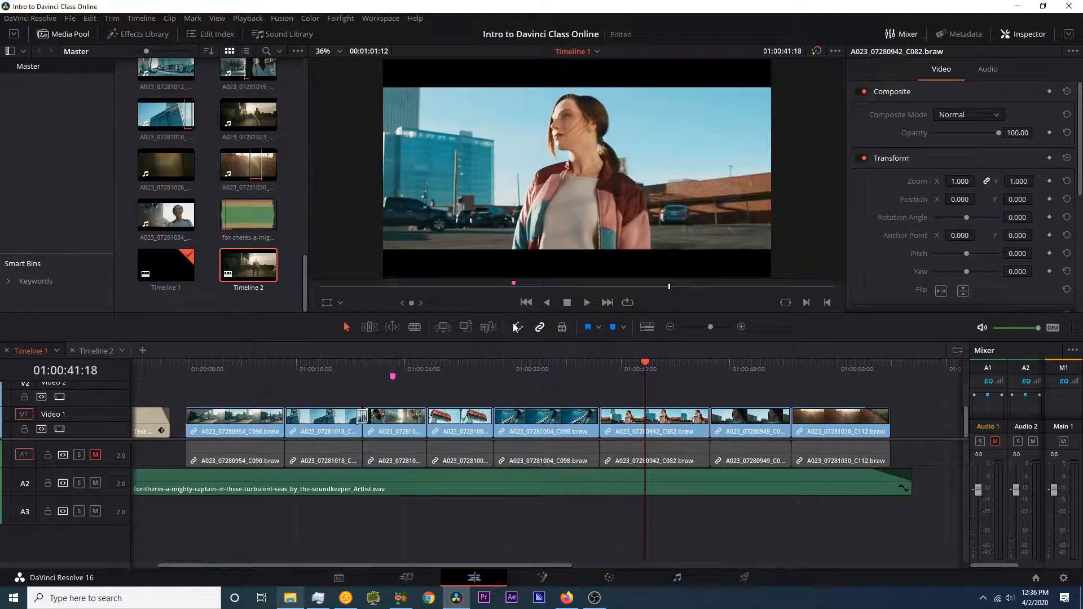
# Step: Try moving A023_07281030_C112.braw against the end of A023_07280949_C087.braw with snapping on
pyautogui.hscroll(5, 694, 388)
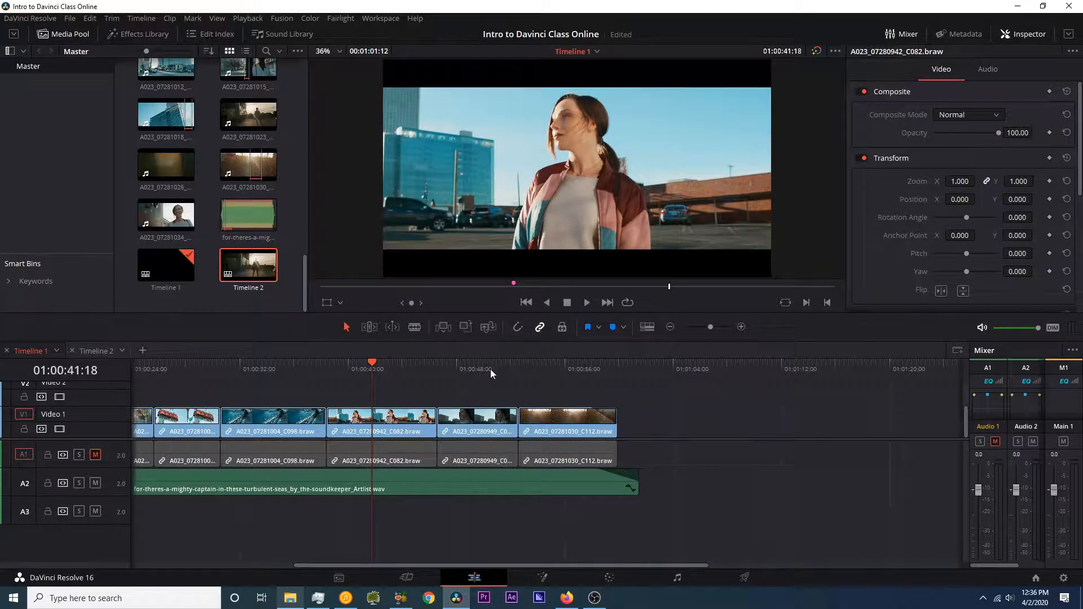
pyautogui.click(516, 370)
pyautogui.hotkey('ctrl', '=')
pyautogui.hotkey('ctrl', '=')
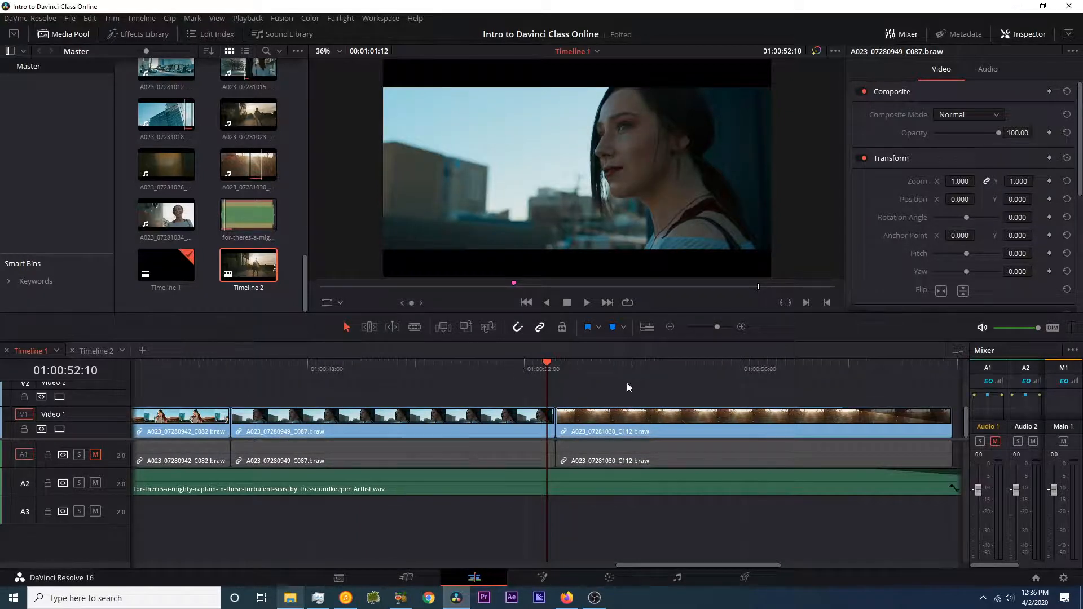
pyautogui.hscroll(3, 627, 388)
pyautogui.moveTo(432, 418)
pyautogui.mouseDown()
pyautogui.moveTo(568, 418)
pyautogui.moveTo(411, 421)
pyautogui.moveTo(443, 419)
pyautogui.moveTo(425, 423)
pyautogui.moveTo(432, 415)
pyautogui.moveTo(422, 408)
pyautogui.moveTo(428, 418)
pyautogui.mouseUp()
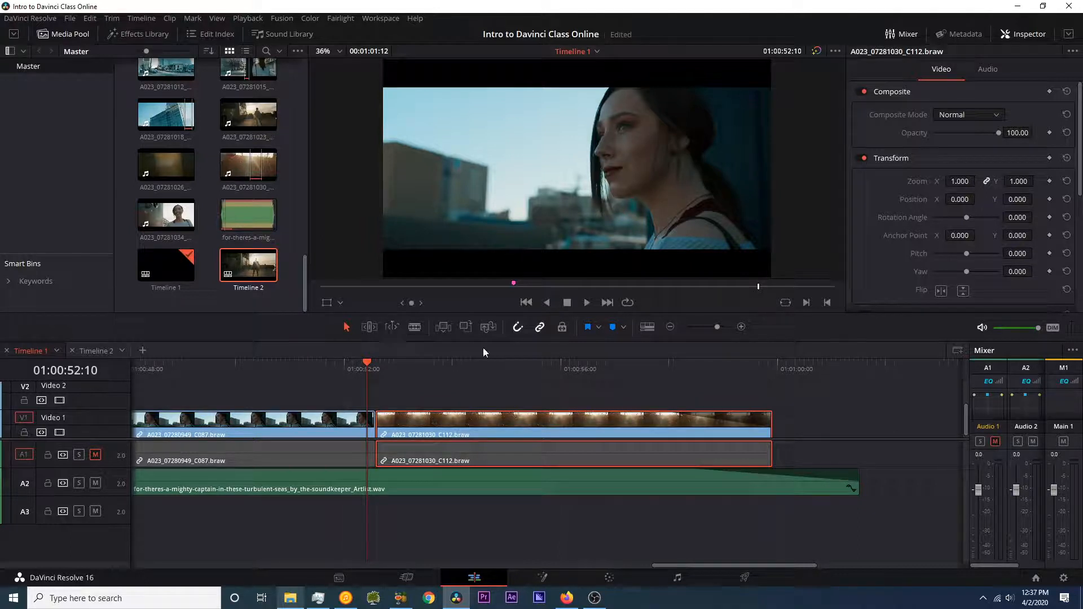
# Step: Try repositioning A023_07281030_C112.braw with snapping off, turn snapping back on, and undo the move
pyautogui.click(517, 328)
pyautogui.moveTo(445, 427); pyautogui.dragTo(370, 422)
pyautogui.moveTo(424, 414)
pyautogui.mouseDown()
pyautogui.moveTo(395, 415)
pyautogui.moveTo(439, 411)
pyautogui.moveTo(414, 415)
pyautogui.mouseUp()
pyautogui.click(516, 326)
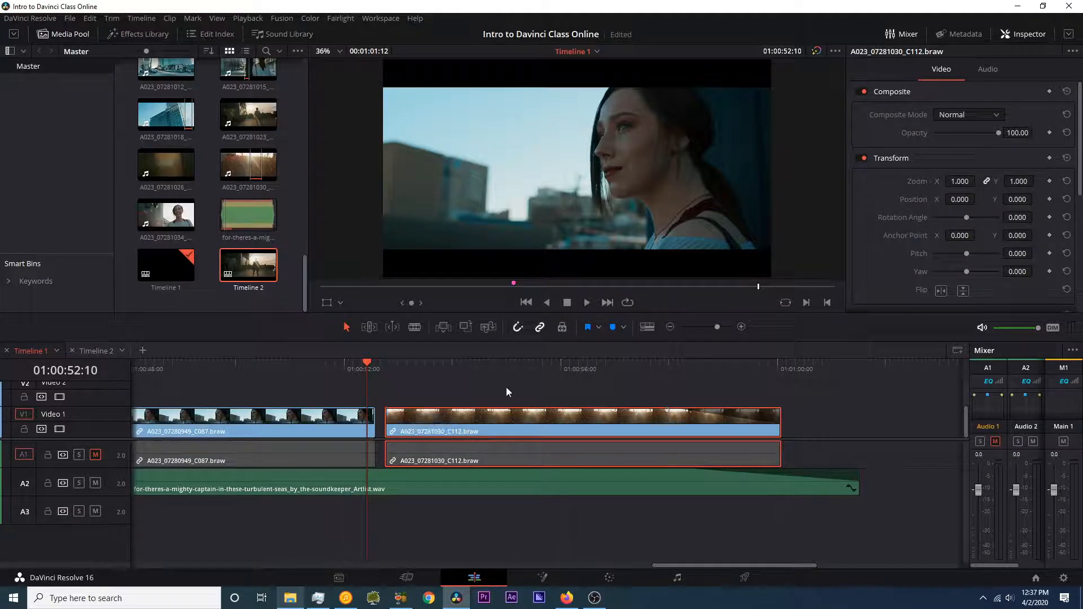
pyautogui.hotkey('ctrl', 'z')
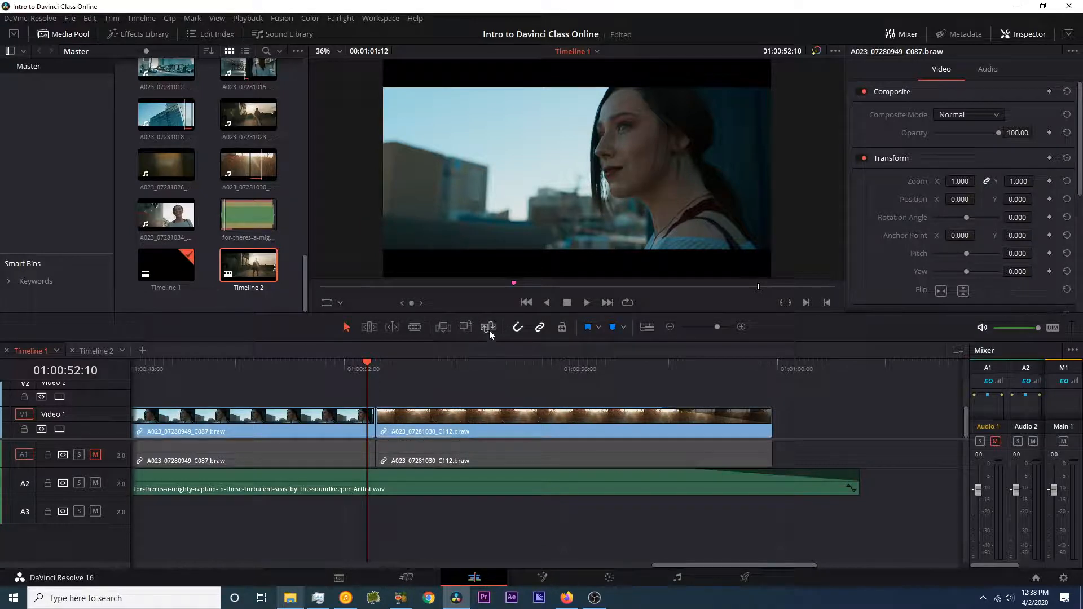
# Step: Blade A023_07281030_C112.braw once and A023_07280949_C087.braw three times, and restore the uncut clips
pyautogui.hscroll(-3, 392, 384)
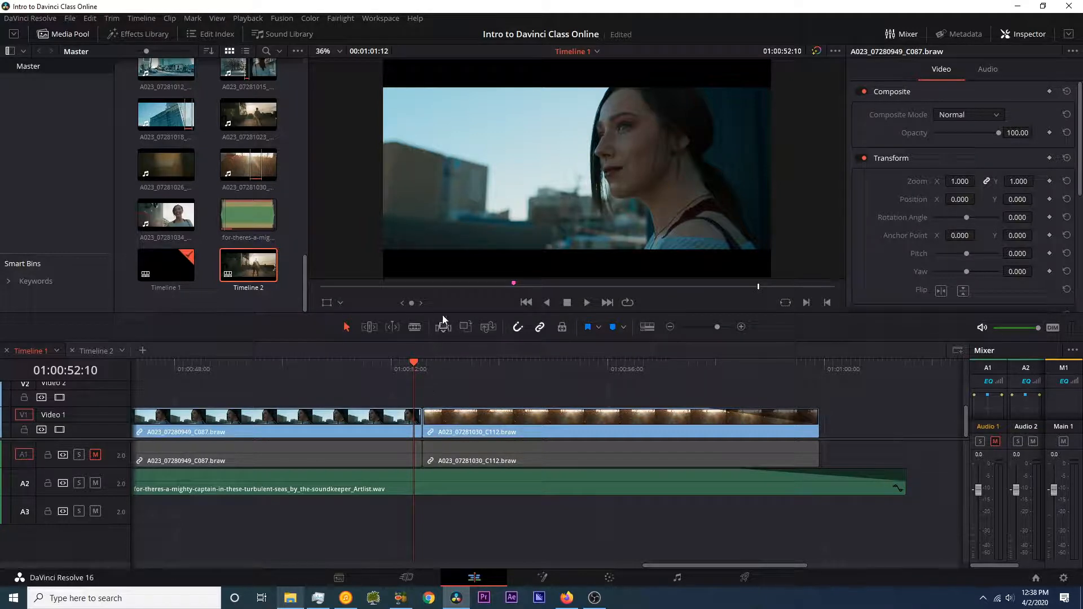
pyautogui.moveTo(416, 370); pyautogui.dragTo(473, 374)
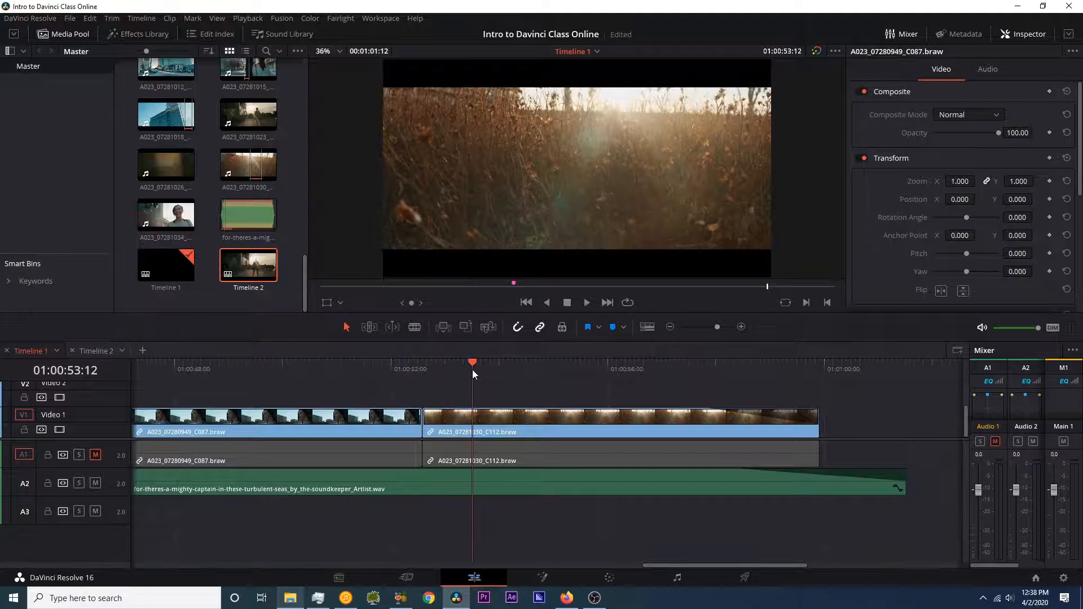
pyautogui.click(421, 329)
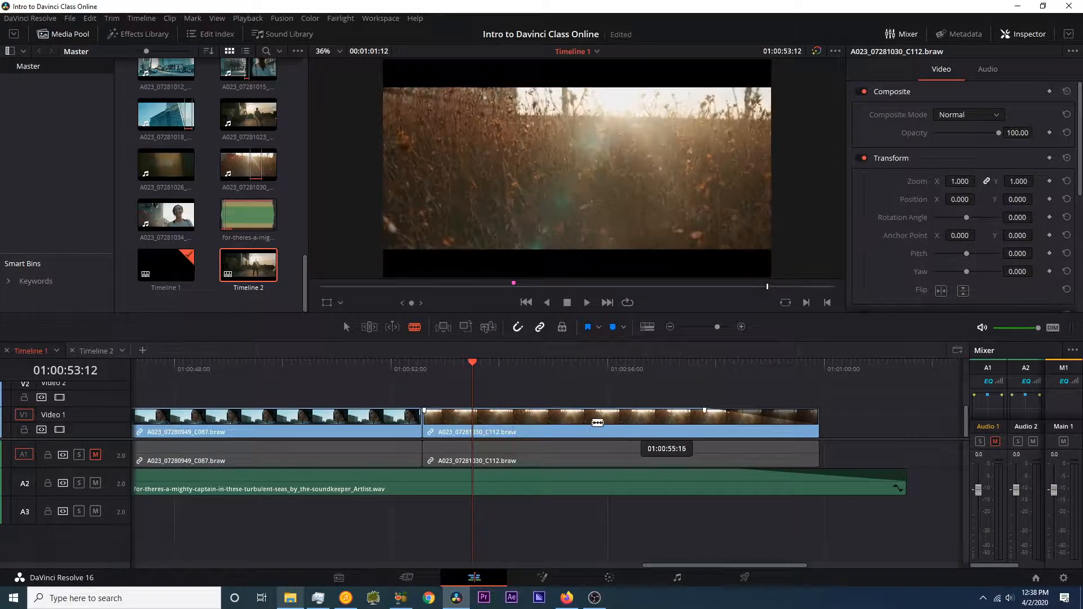
pyautogui.click(594, 423)
pyautogui.click(325, 423)
pyautogui.click(244, 428)
pyautogui.click(178, 429)
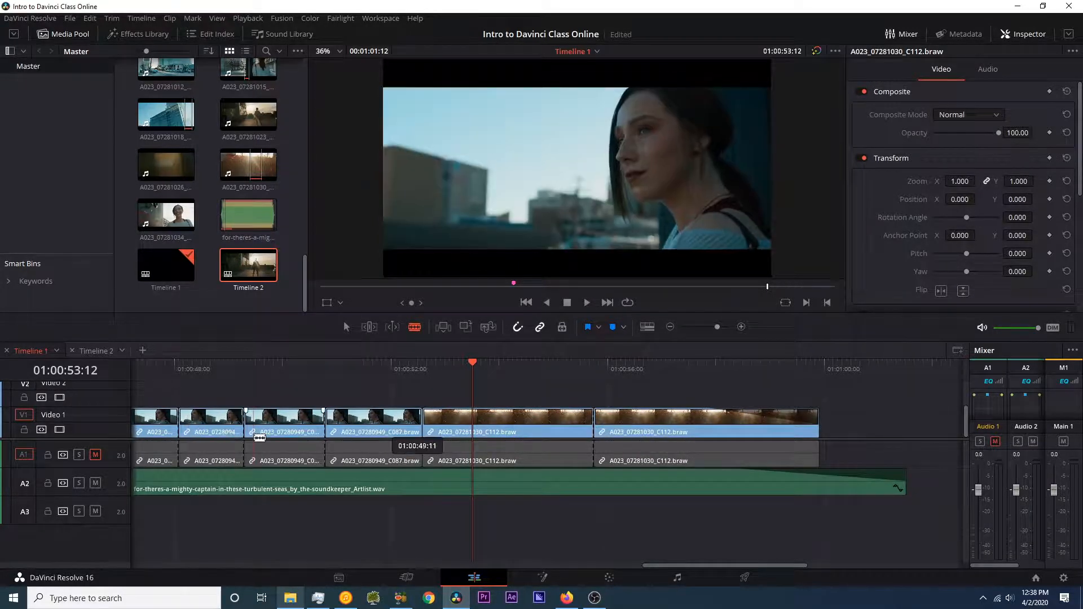
pyautogui.press('a')
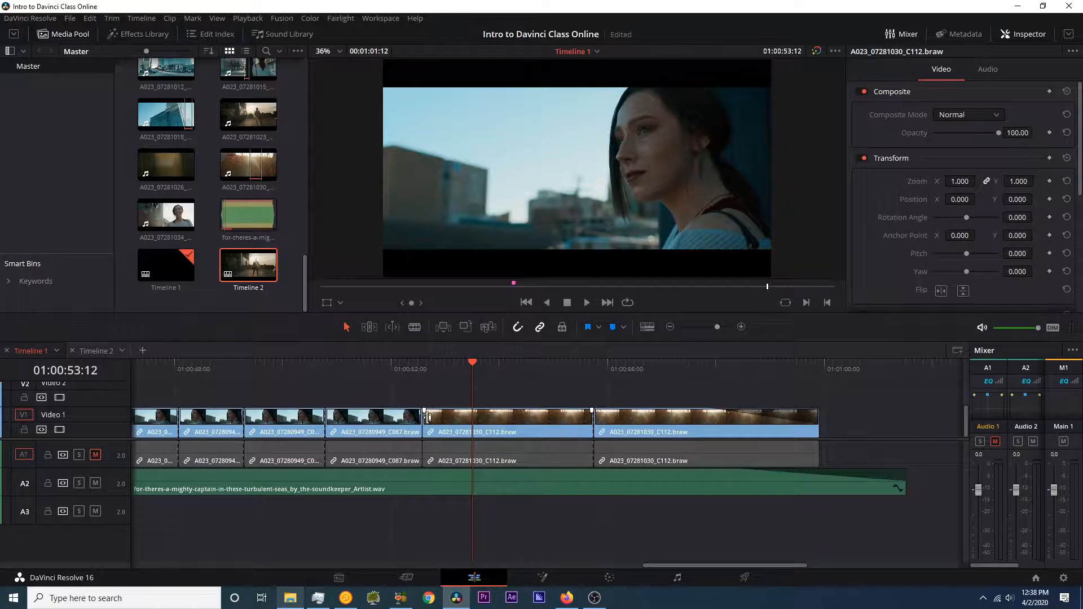
pyautogui.moveTo(358, 422); pyautogui.dragTo(378, 448)
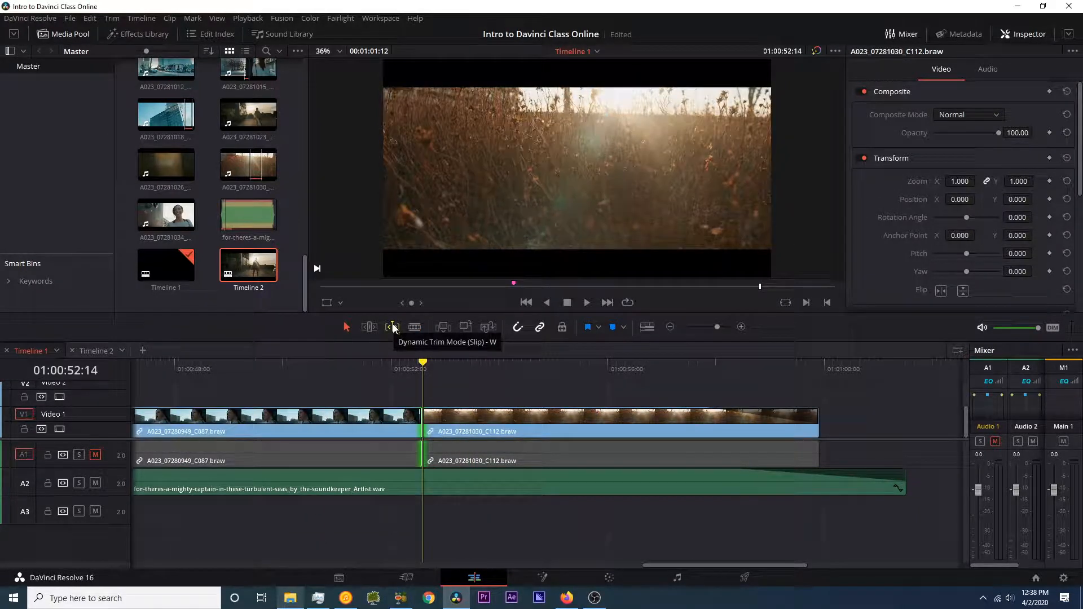
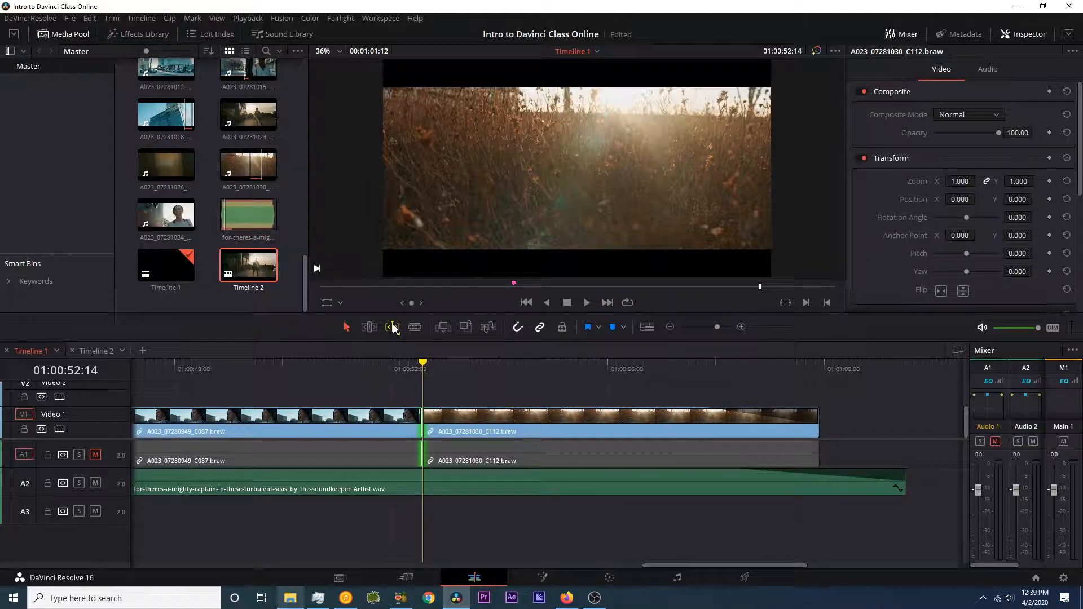
# Step: Return to selection mode and move A023_07280949_C087.braw and A023_07281030_C112.braw together to a later point in Timeline 1
pyautogui.click(376, 326)
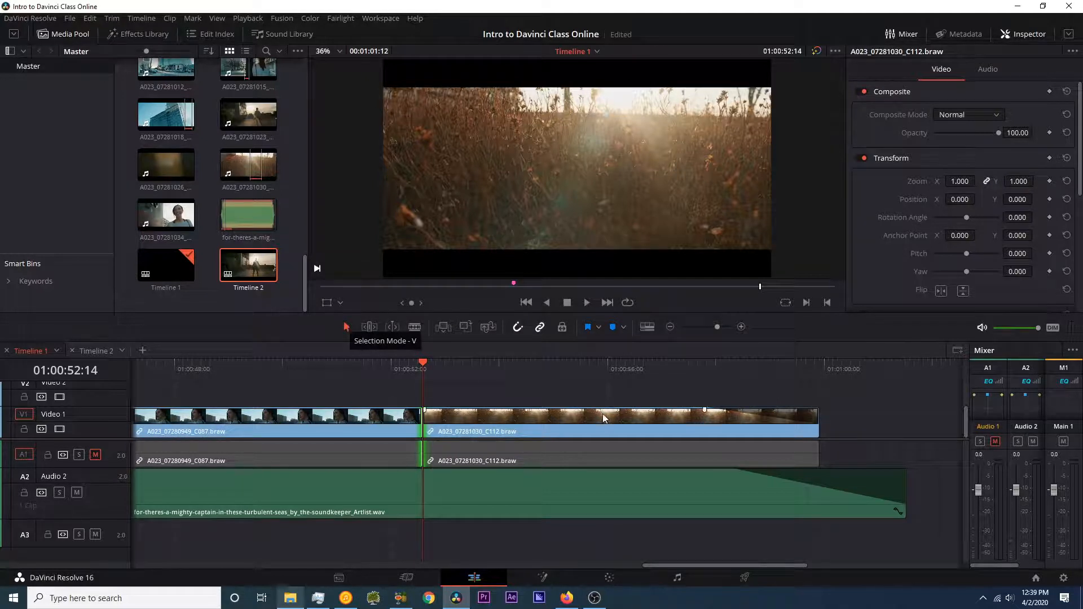
pyautogui.moveTo(513, 419); pyautogui.dragTo(647, 424)
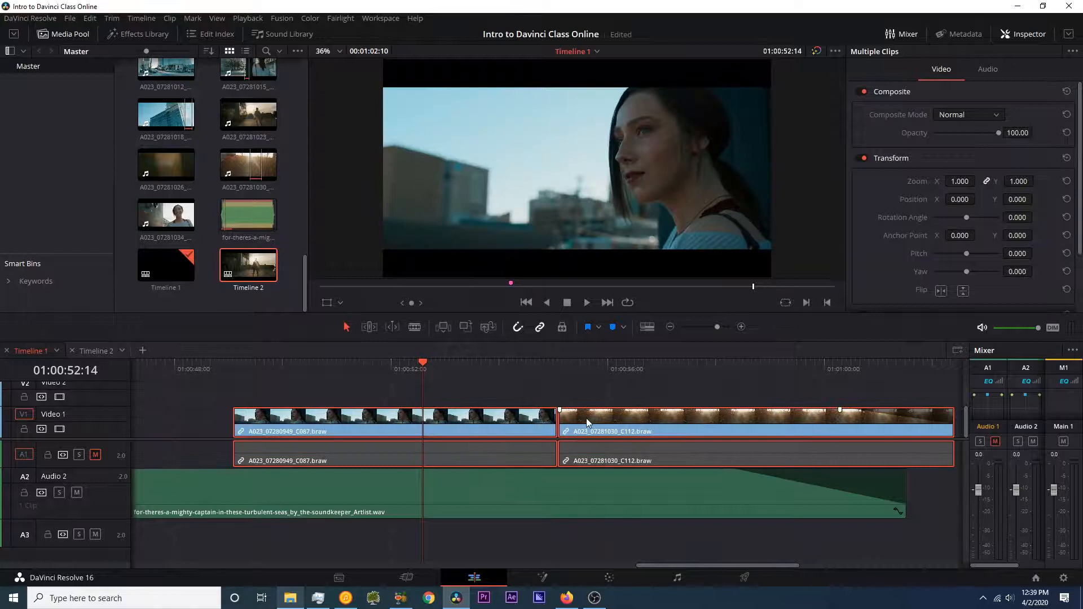
# Step: Undo the joint move of A023_07280949_C087.braw and A023_07281030_C112.braw in Timeline 1
pyautogui.hotkey('ctrl', 'z')
pyautogui.click(388, 402)
pyautogui.moveTo(374, 410)
pyautogui.mouseDown()
pyautogui.moveTo(309, 411)
pyautogui.moveTo(376, 414)
pyautogui.moveTo(381, 428)
pyautogui.moveTo(368, 430)
pyautogui.mouseUp()
pyautogui.click(437, 428)
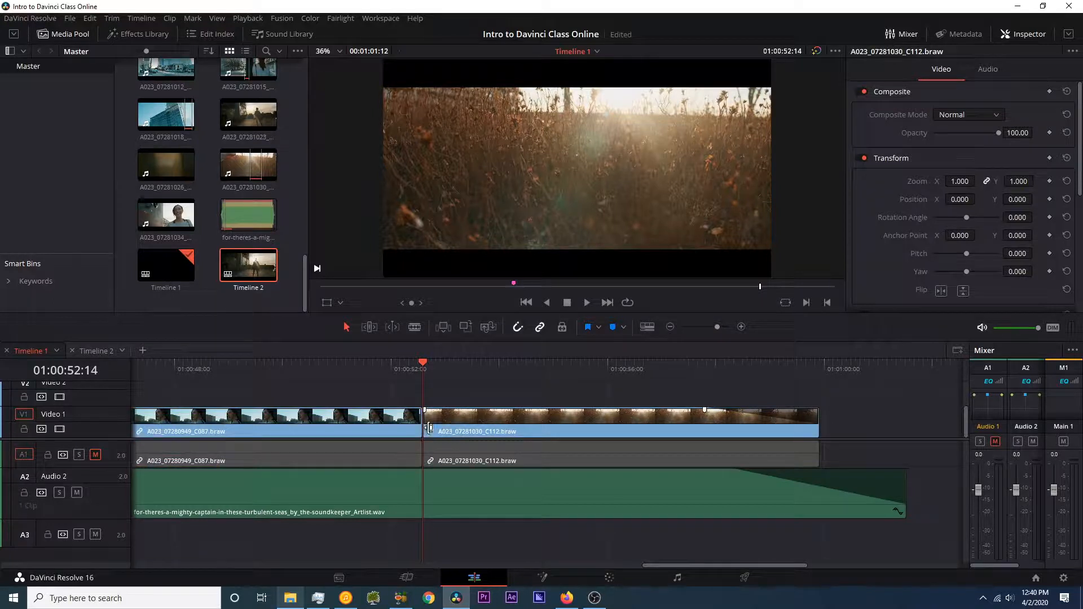
# Step: Select the starting edit of A023_07281030_C112.braw, switch to trim edit mode and scrub through the clip
pyautogui.moveTo(429, 429)
pyautogui.mouseDown()
pyautogui.moveTo(785, 430)
pyautogui.moveTo(243, 429)
pyautogui.moveTo(531, 416)
pyautogui.moveTo(441, 416)
pyautogui.mouseUp()
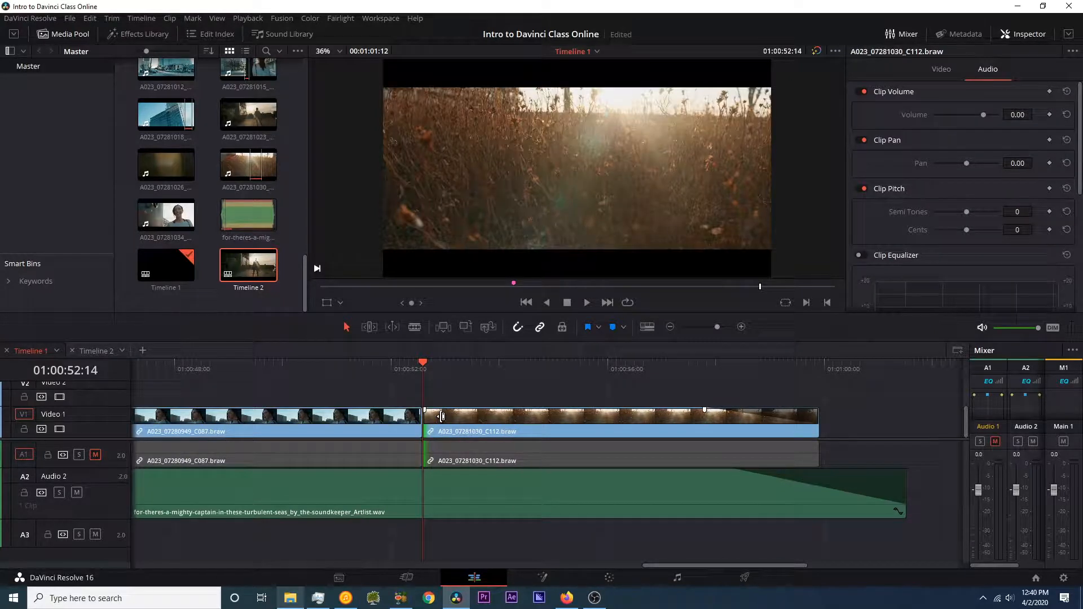
pyautogui.click(377, 326)
pyautogui.click(479, 367)
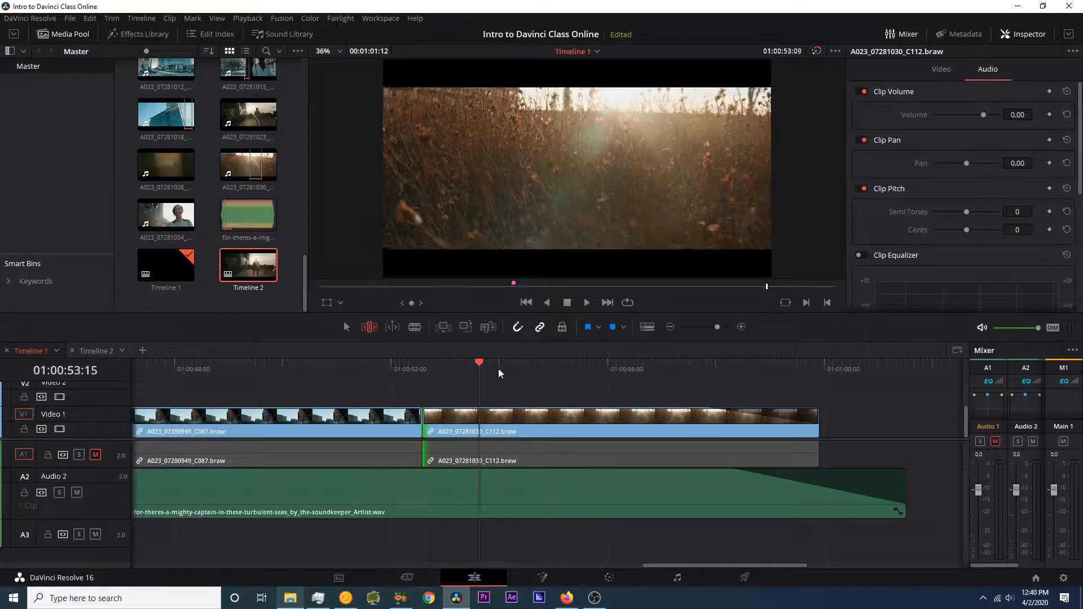
pyautogui.click(552, 373)
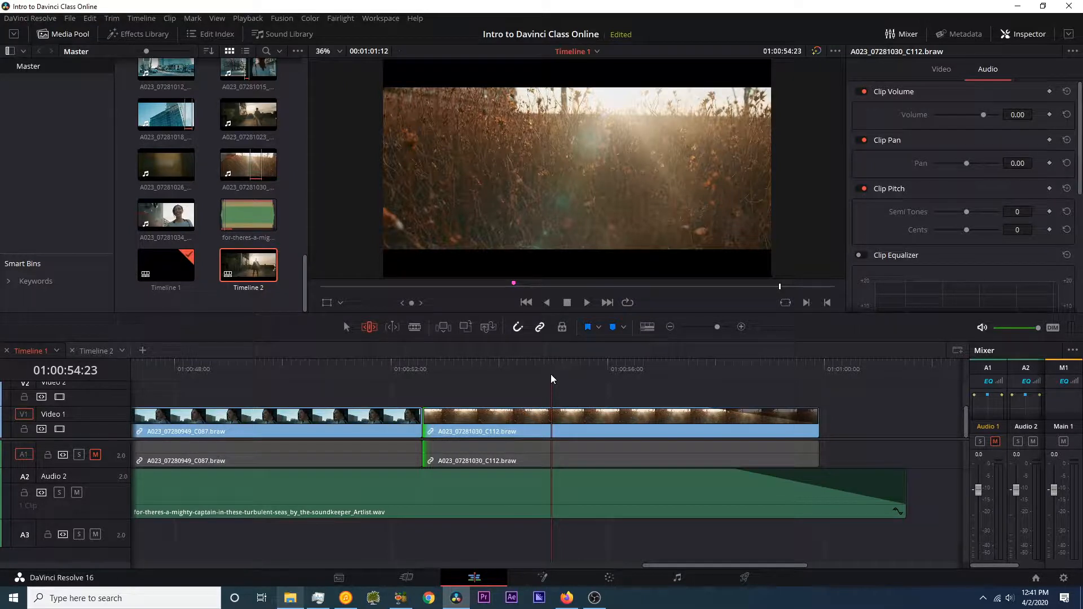
pyautogui.moveTo(551, 375); pyautogui.dragTo(746, 374)
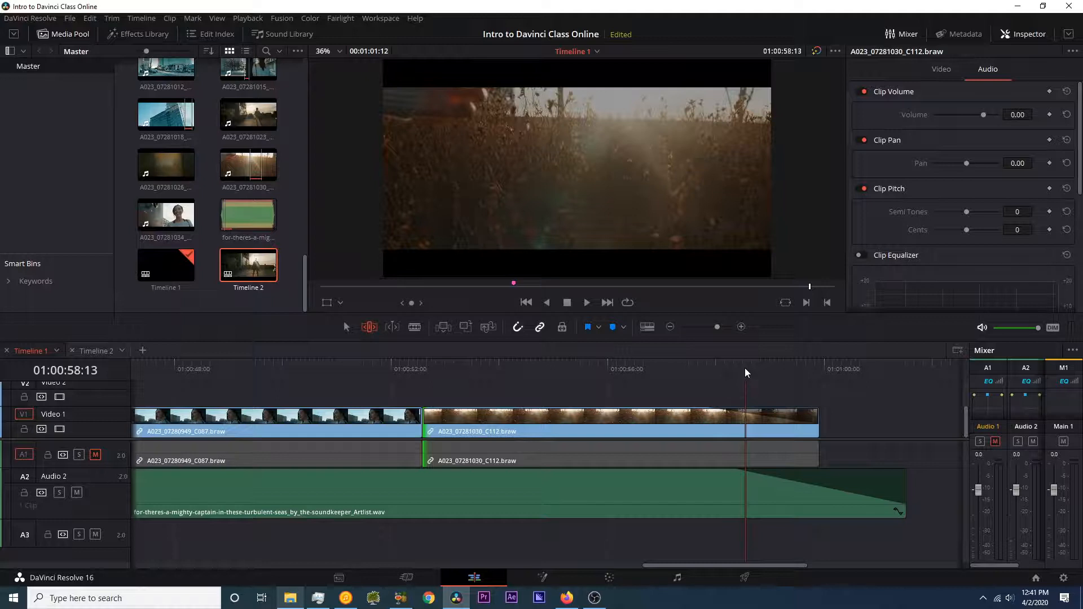
pyautogui.moveTo(745, 368); pyautogui.dragTo(689, 365)
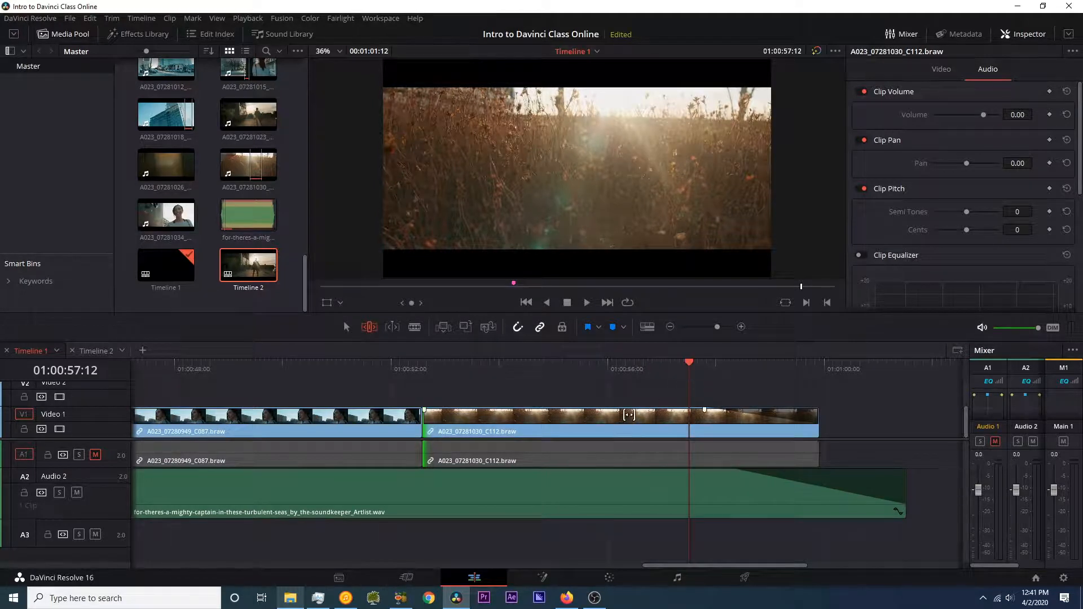
# Step: Slip A023_07281030_C112.braw to later source footage within its timeline position and play it back from its start
pyautogui.moveTo(629, 415); pyautogui.dragTo(460, 416)
pyautogui.moveTo(445, 363); pyautogui.dragTo(425, 368)
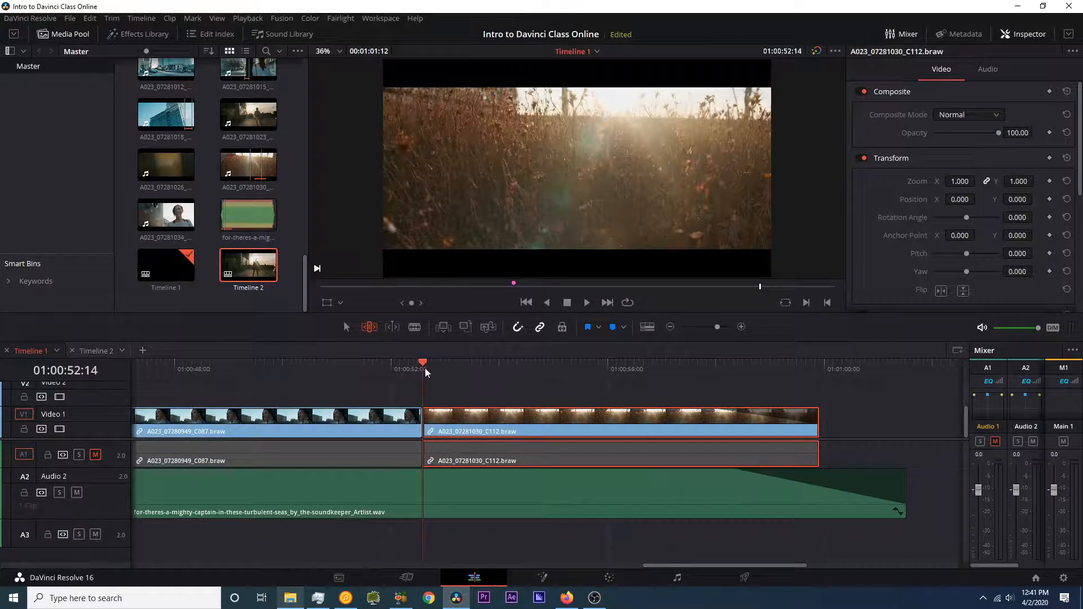
pyautogui.press('space')
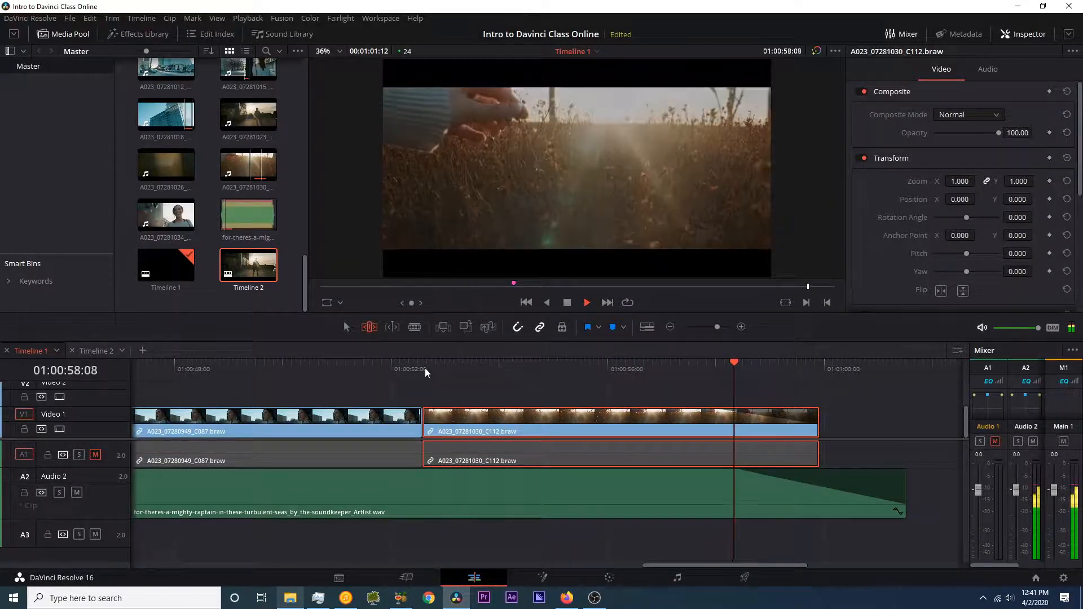
pyautogui.press('space')
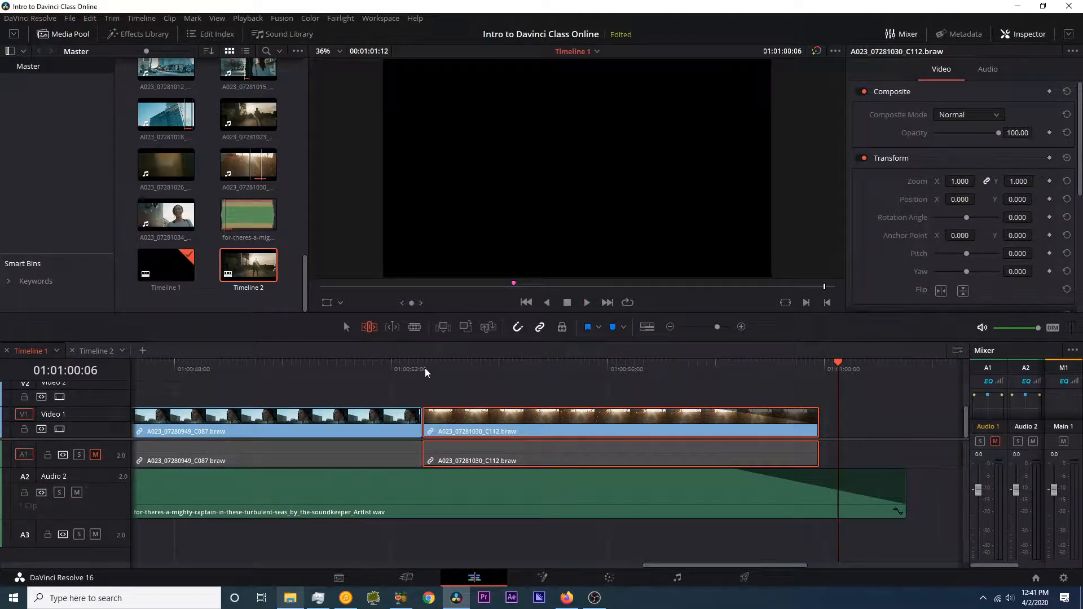
# Step: Slip the contents of A023_07281030_C112.braw once more and play the clip from its first frame
pyautogui.moveTo(575, 417); pyautogui.dragTo(550, 419)
pyautogui.moveTo(443, 368); pyautogui.dragTo(436, 367)
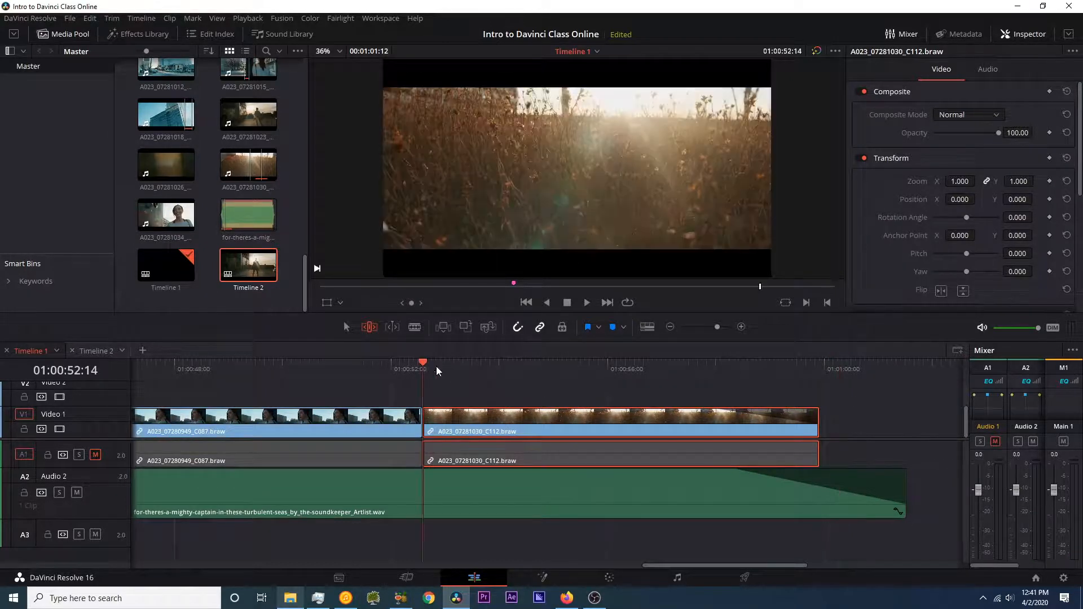
pyautogui.click(586, 303)
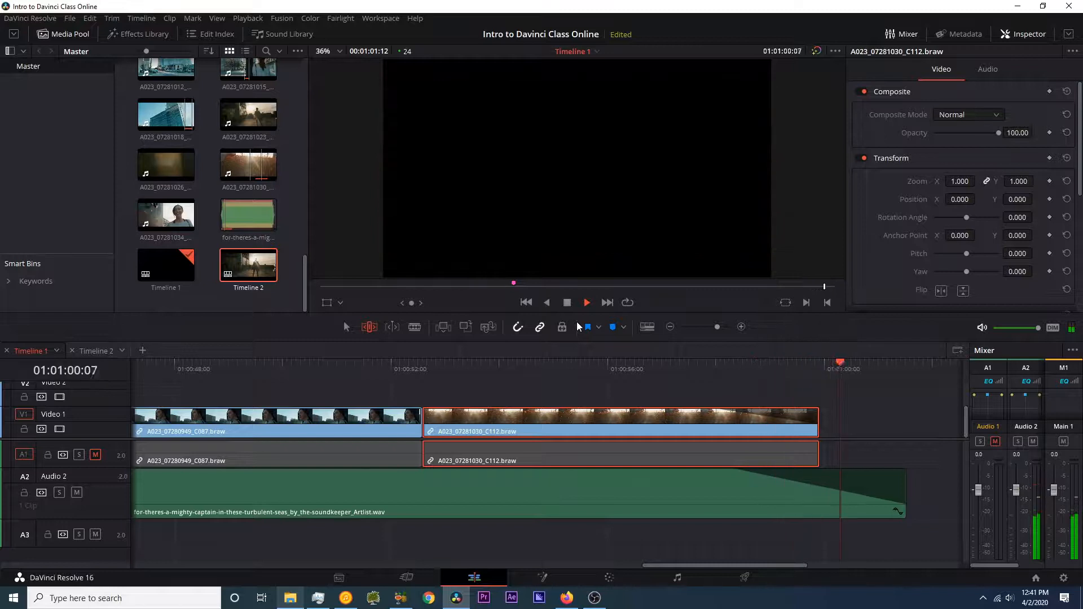
pyautogui.click(568, 303)
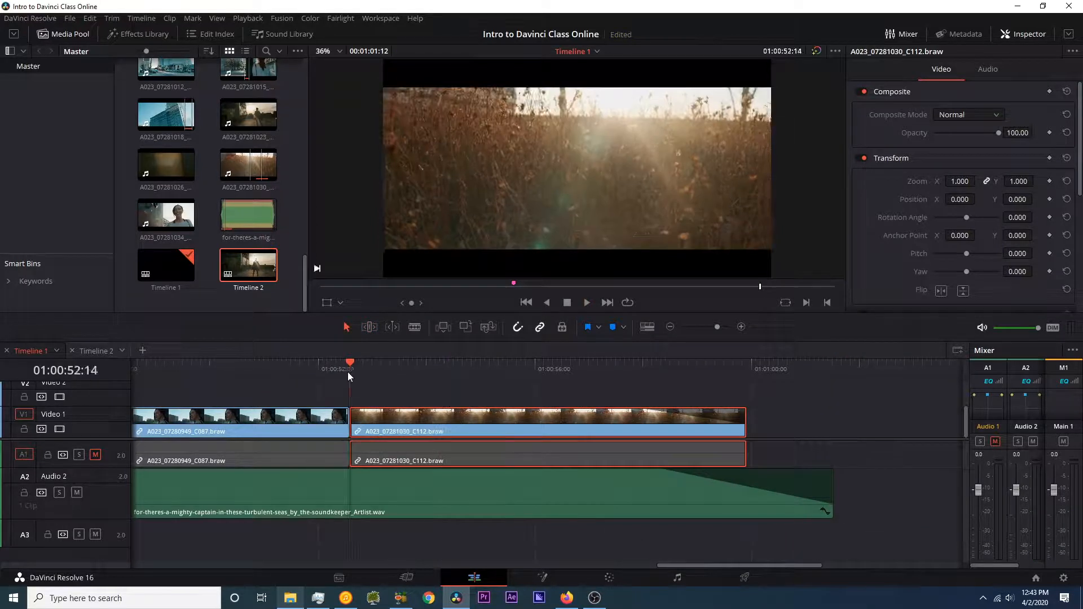
# Step: Try shortening the start of A023_07281030_C112.braw in selection mode with the gap closed, and undo the changes
pyautogui.moveTo(348, 371); pyautogui.dragTo(478, 367)
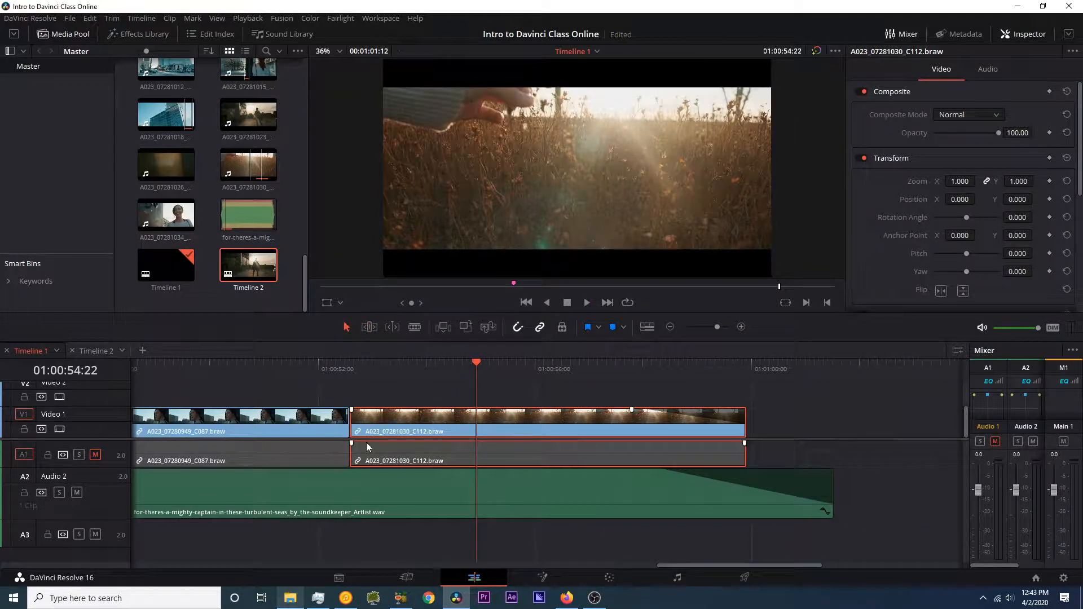
pyautogui.moveTo(355, 424); pyautogui.dragTo(390, 422)
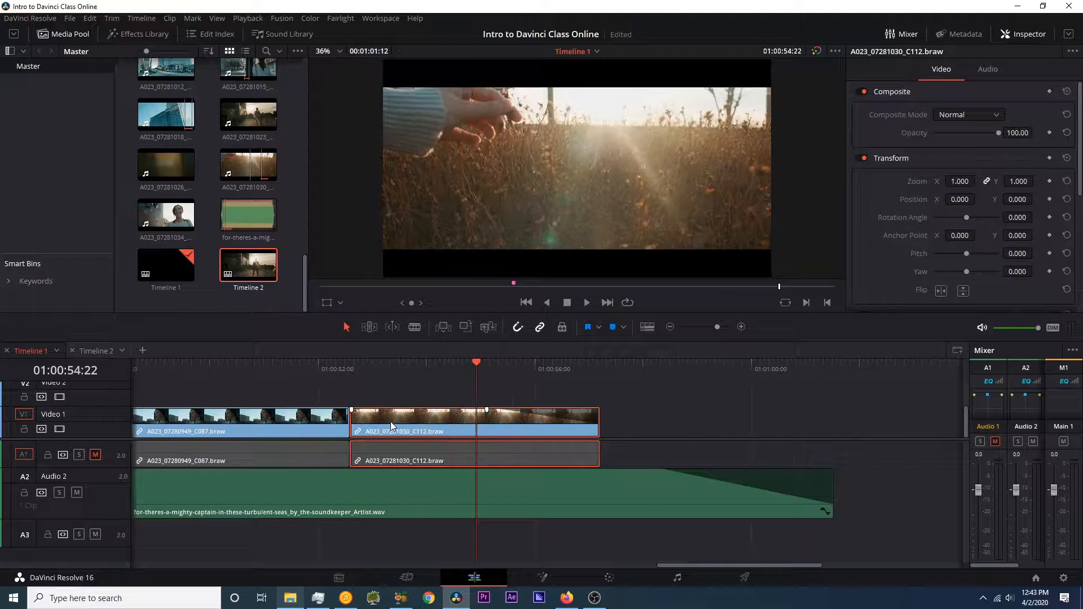
pyautogui.hotkey('ctrl', 'z')
pyautogui.hotkey('ctrl', 'z')
# Step: Ripple trim the start of A023_07281030_C112.braw in trim edit mode and play across the cut
pyautogui.click(374, 326)
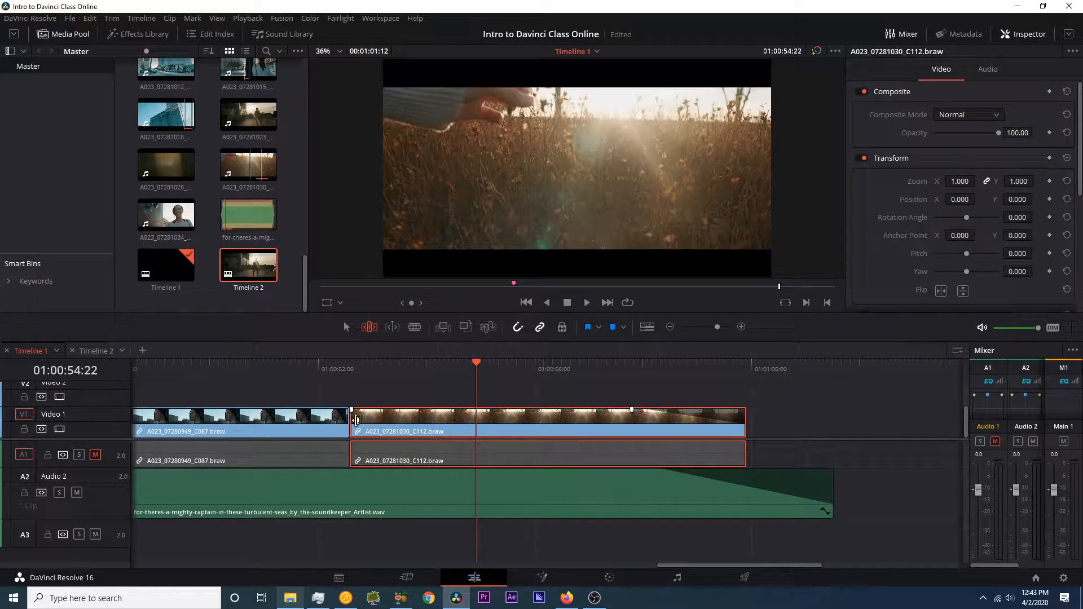
pyautogui.moveTo(357, 419); pyautogui.dragTo(454, 416)
pyautogui.click(295, 370)
pyautogui.press('space')
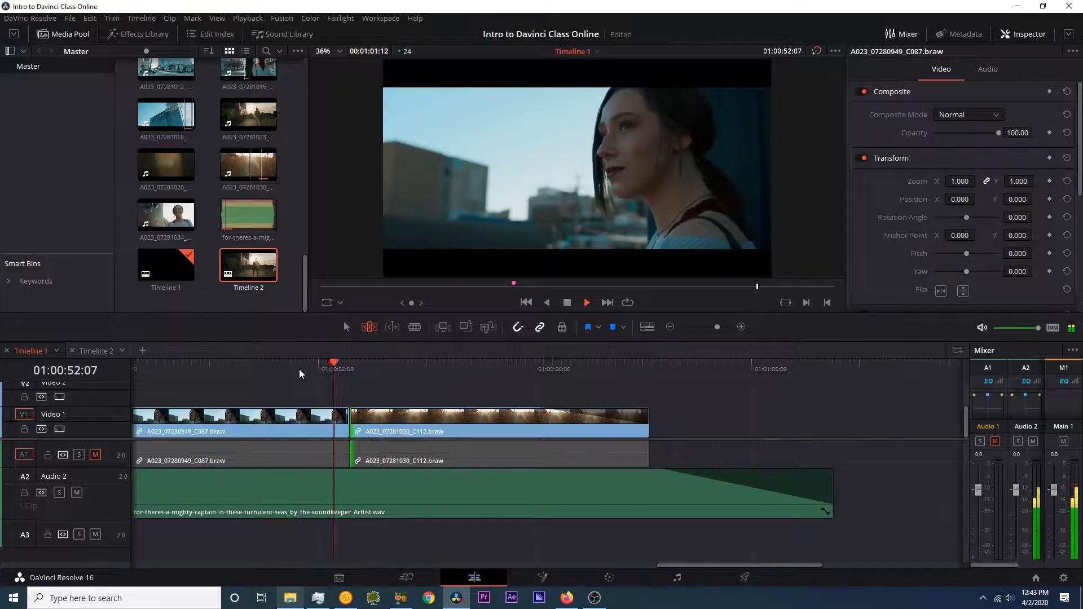
pyautogui.press('space')
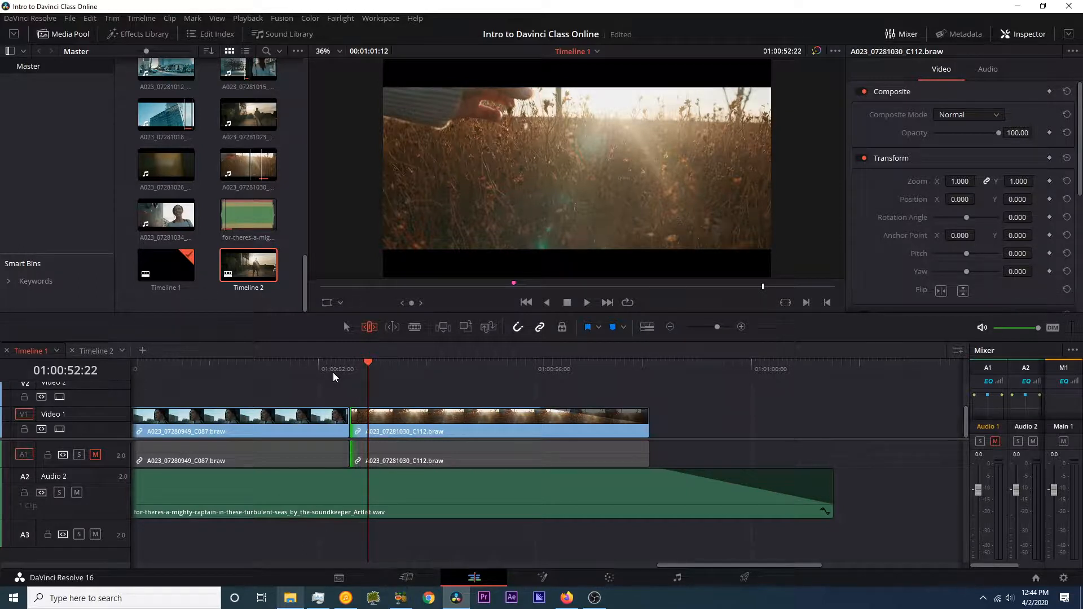
# Step: Return to selection mode with all of Timeline 1 in view
pyautogui.hotkey('ctrl', '-')
pyautogui.hotkey('ctrl', '-')
pyautogui.hotkey('ctrl', '-')
pyautogui.press('a')
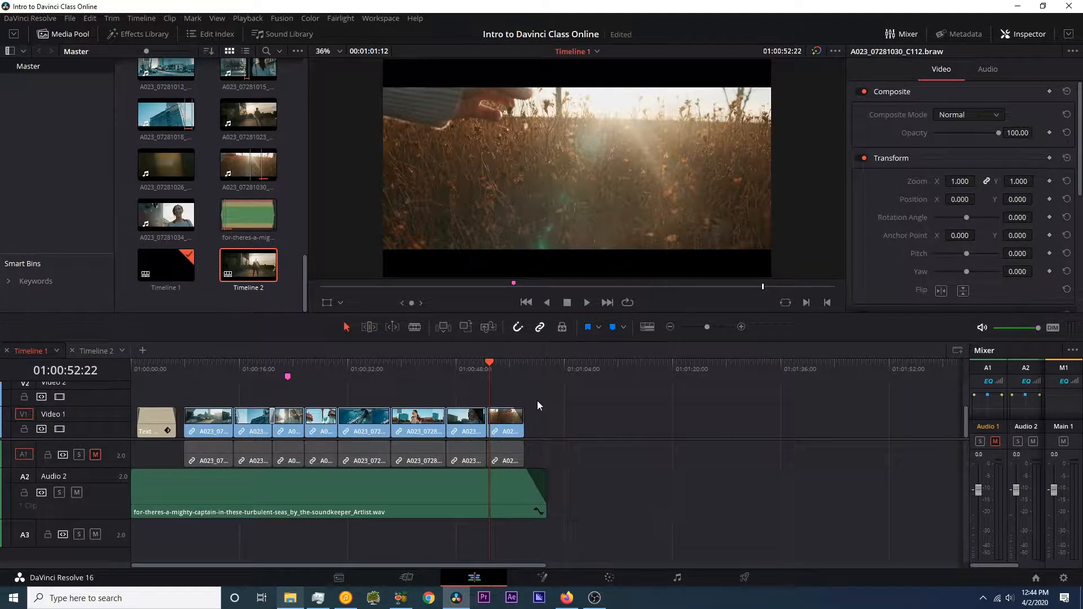
# Step: Examine the Quick Export formats on the Cut page and cancel the export
pyautogui.click(412, 580)
pyautogui.click(1048, 33)
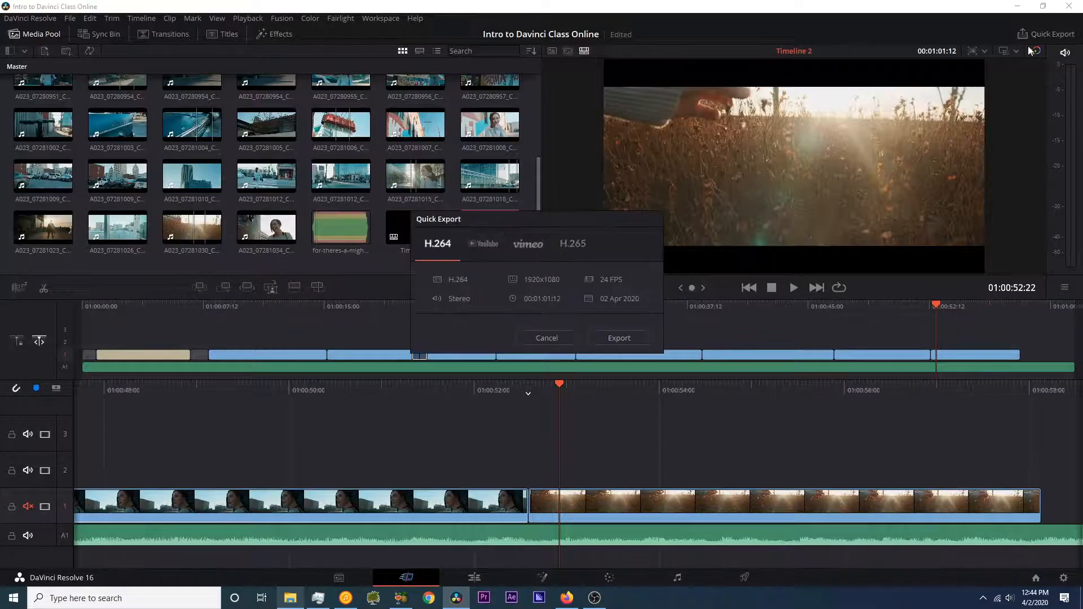
pyautogui.moveTo(519, 218); pyautogui.dragTo(484, 184)
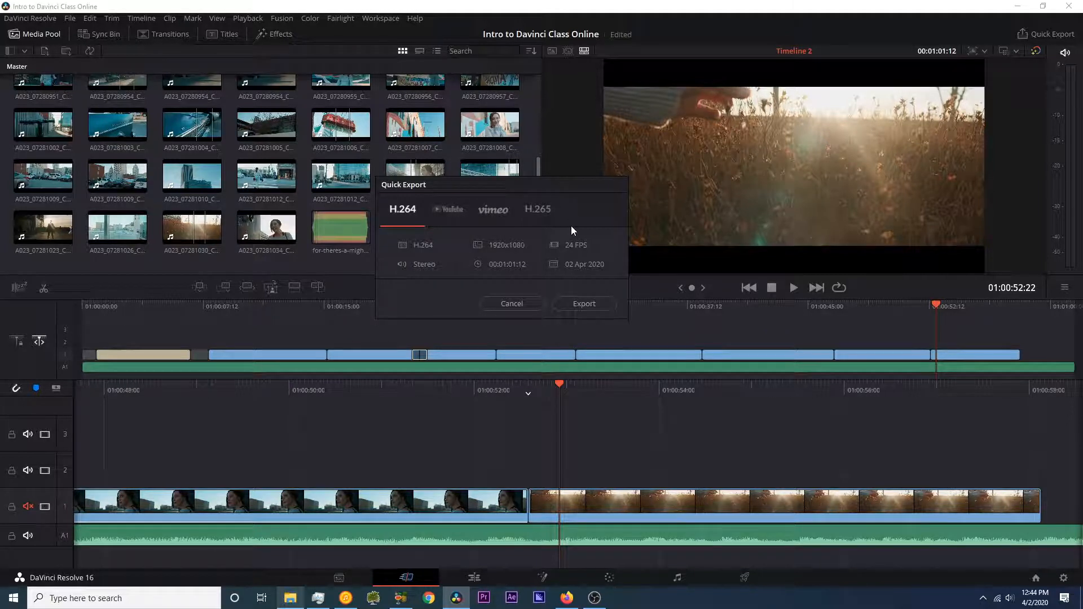
pyautogui.click(512, 304)
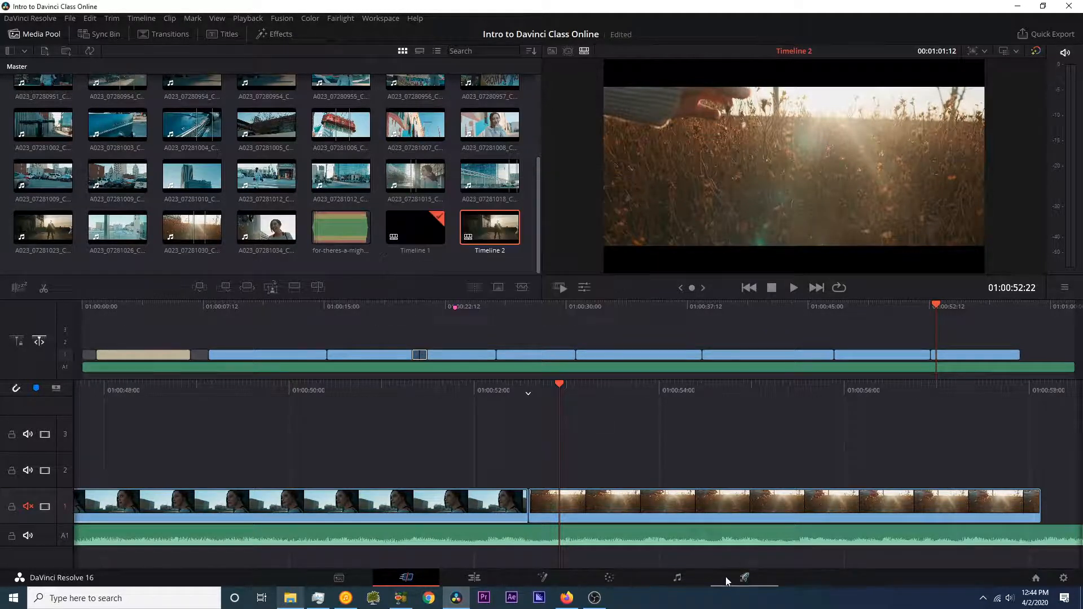
# Step: Return to Timeline 1 on the Edit page and open the Deliver page for it
pyautogui.click(496, 578)
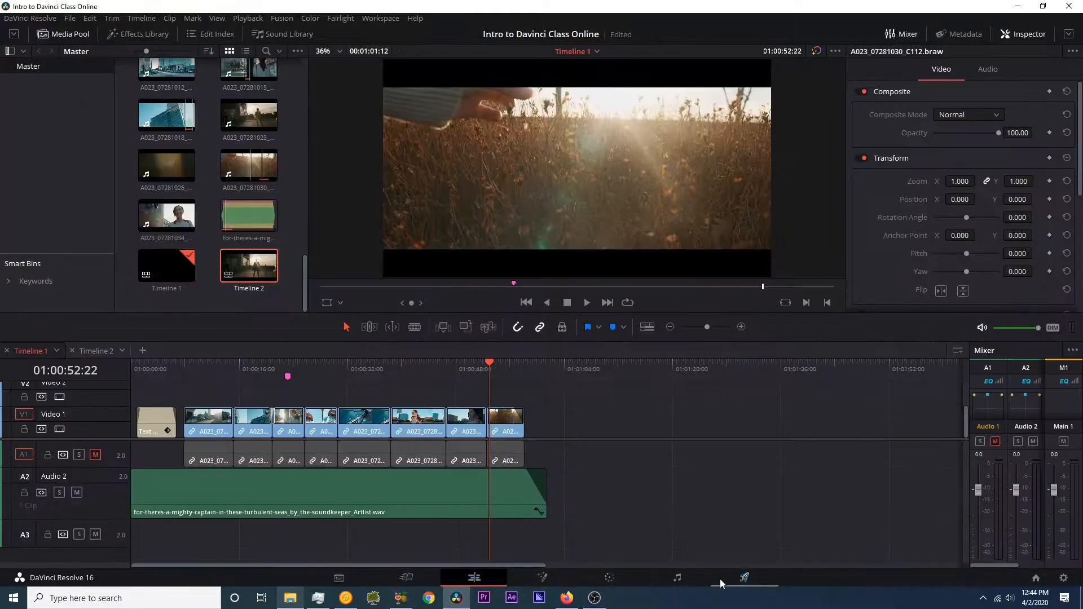
pyautogui.moveTo(215, 375); pyautogui.dragTo(392, 379)
pyautogui.click(745, 578)
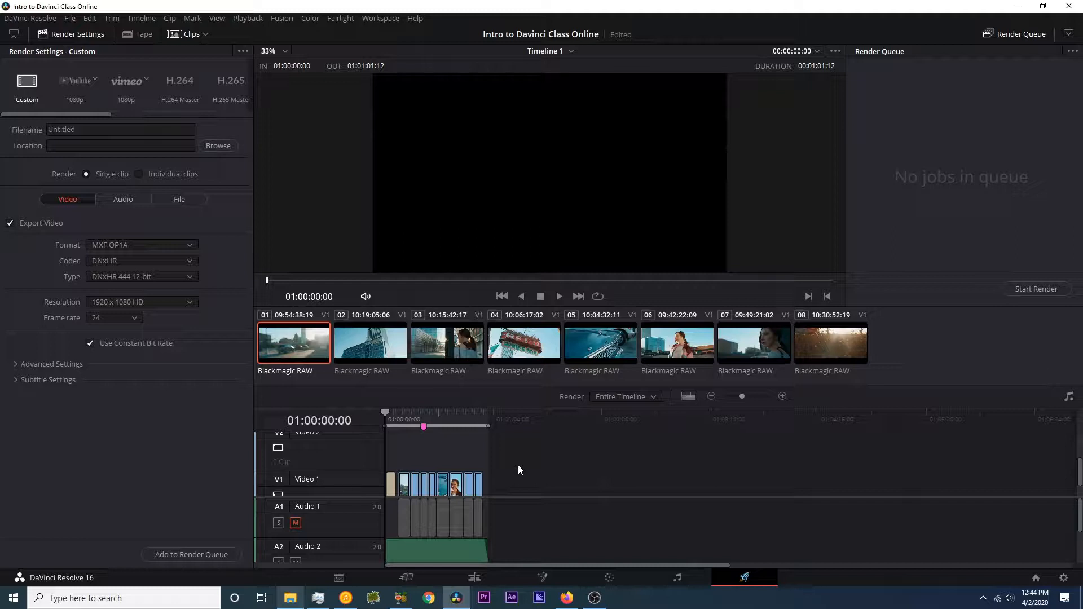
# Step: Try the YouTube 1080p and H.265 Master render presets and look through the remaining presets up to Pro Tools
pyautogui.click(76, 90)
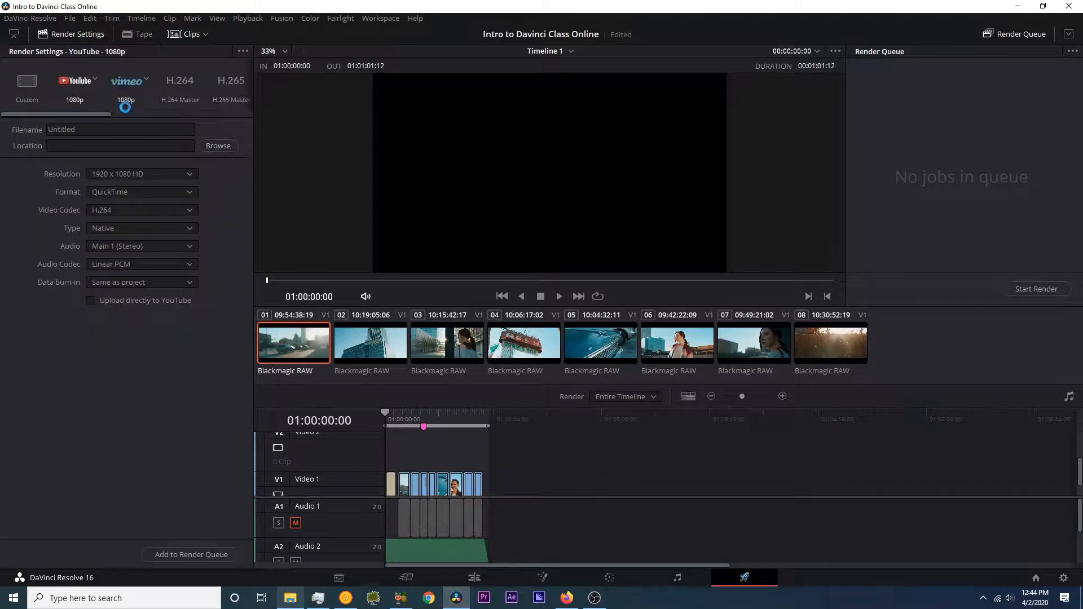
pyautogui.moveTo(99, 114); pyautogui.dragTo(182, 116)
pyautogui.click(66, 83)
pyautogui.click(127, 93)
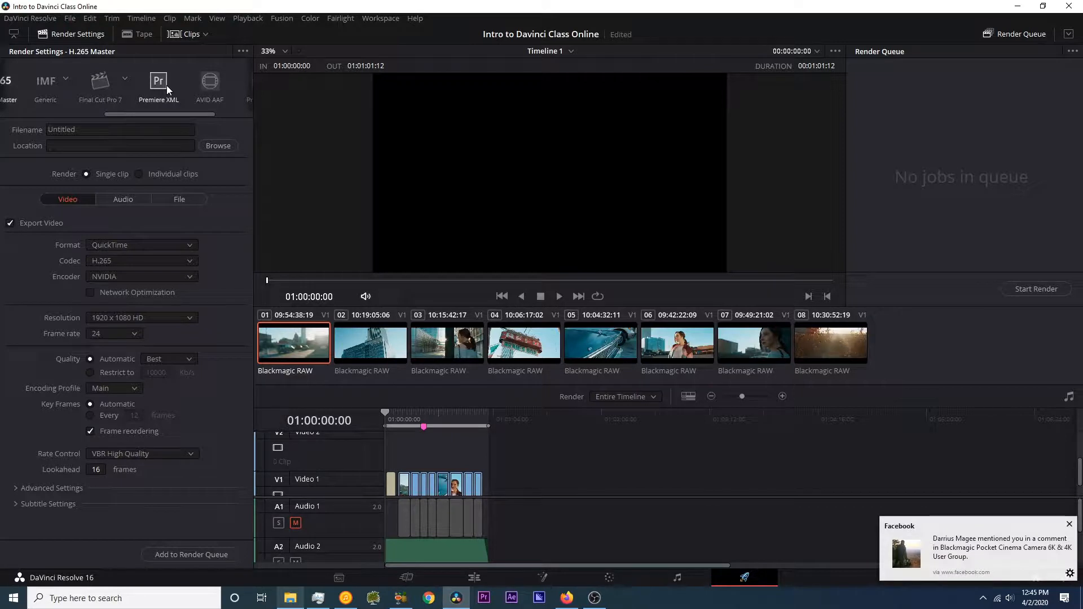
pyautogui.scroll(-2, 197, 103)
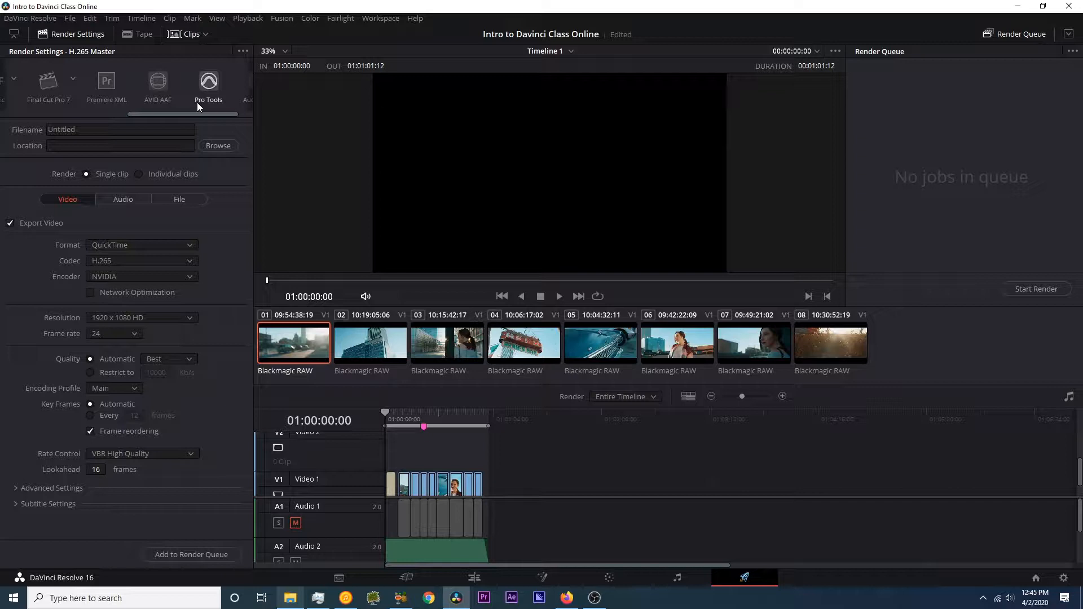
pyautogui.moveTo(192, 115); pyautogui.dragTo(63, 118)
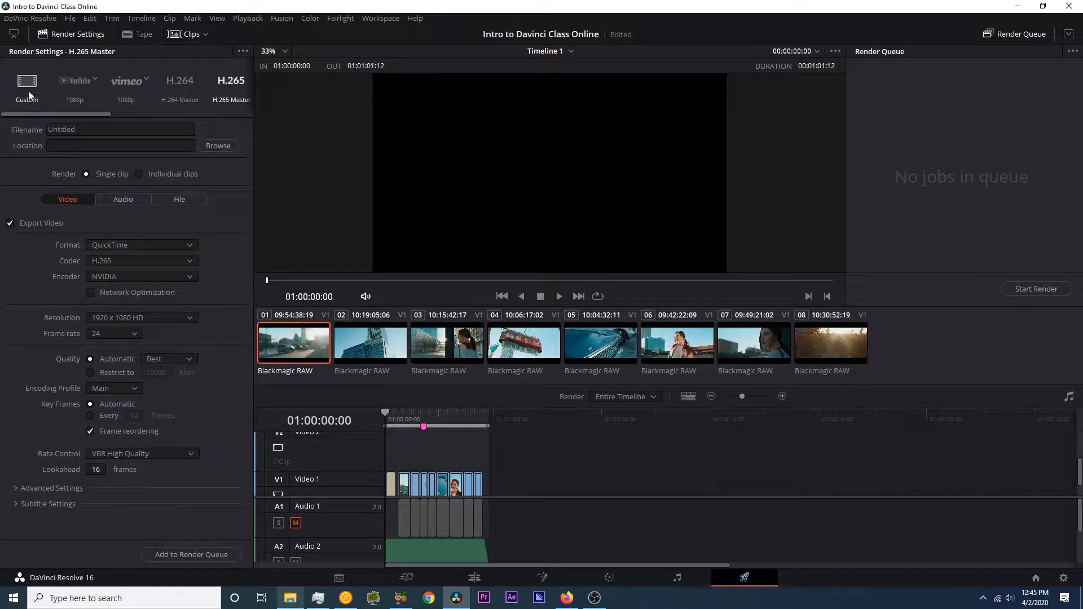
# Step: Choose the Custom render preset and enter the Tulsa draft title as the output filename
pyautogui.click(26, 84)
pyautogui.doubleClick(62, 130)
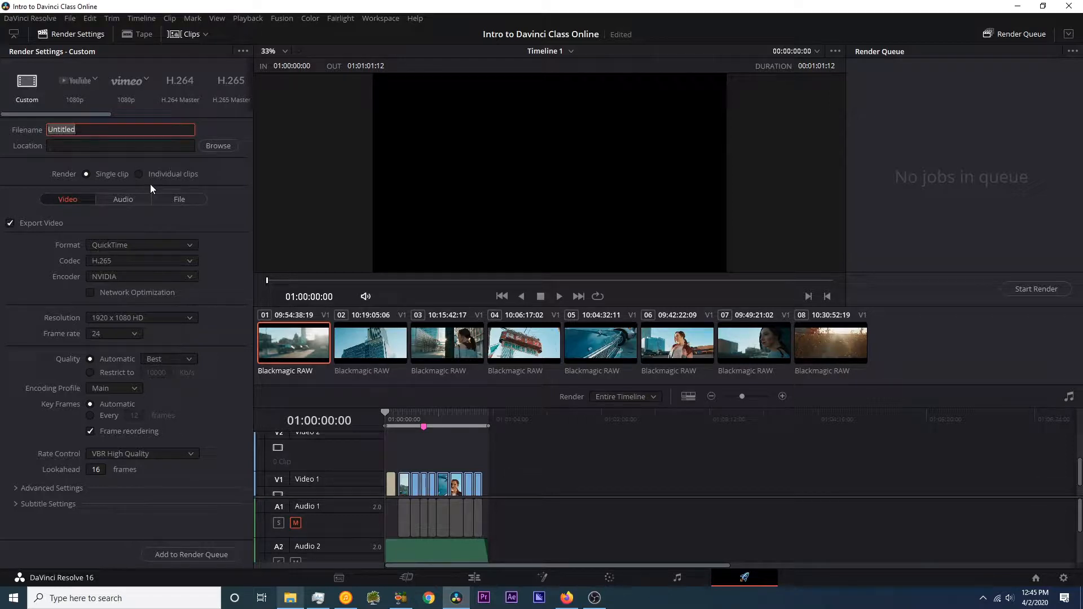
pyautogui.write('Tulsa with Kaylee Draft')
# Step: Set the render destination to the Videos folder
pyautogui.click(48, 146)
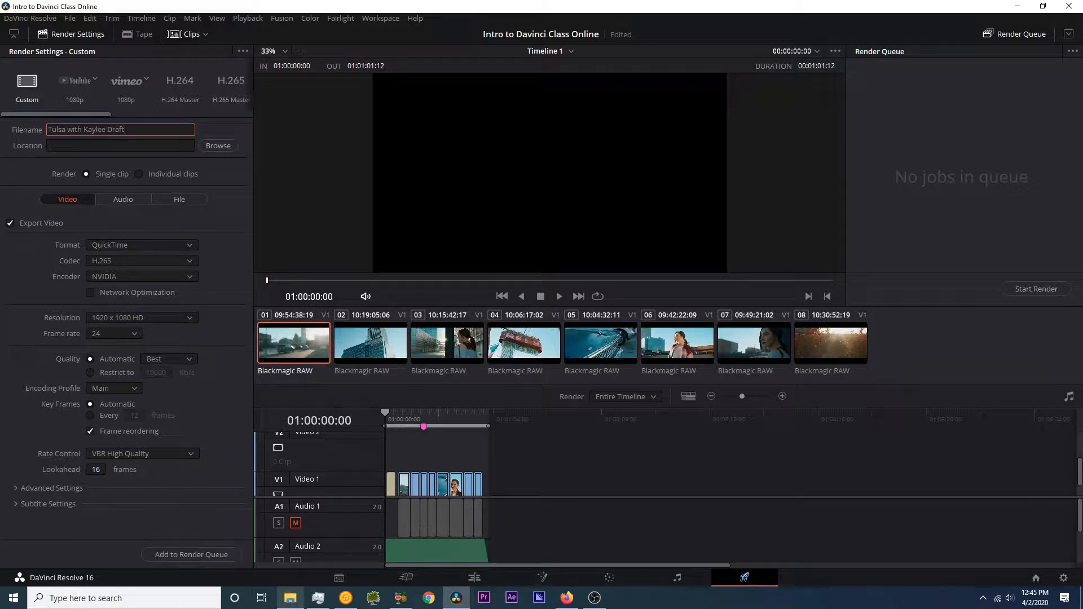
pyautogui.click(218, 146)
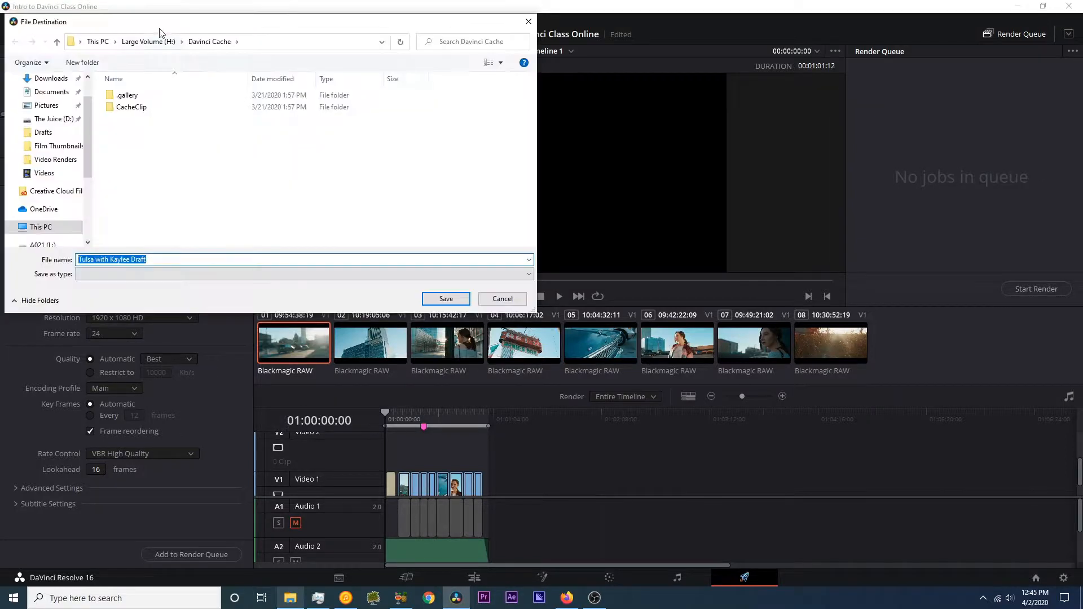
pyautogui.click(168, 179)
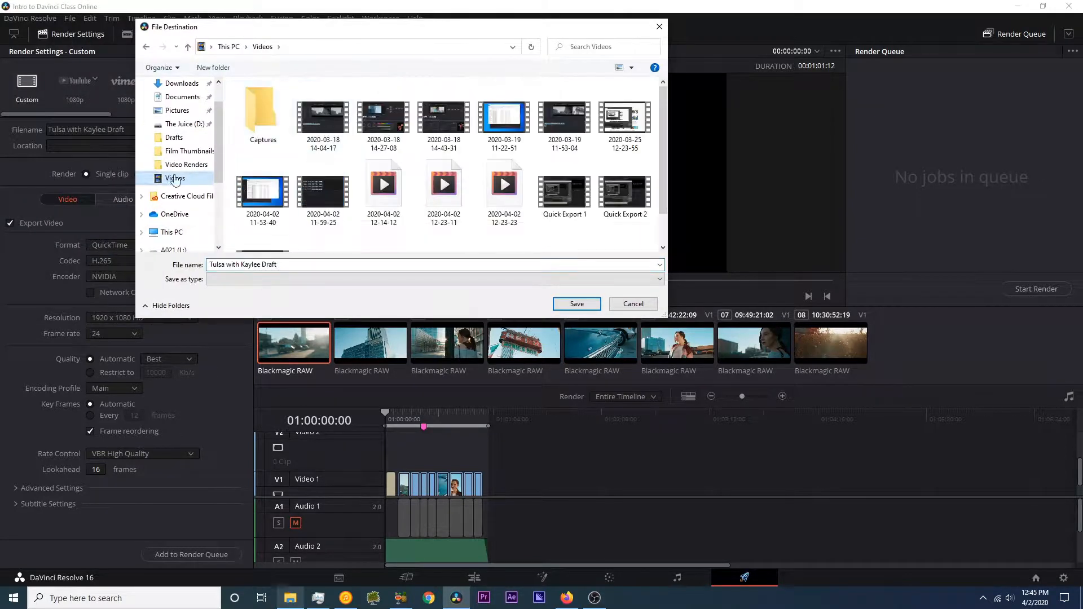
pyautogui.click(576, 304)
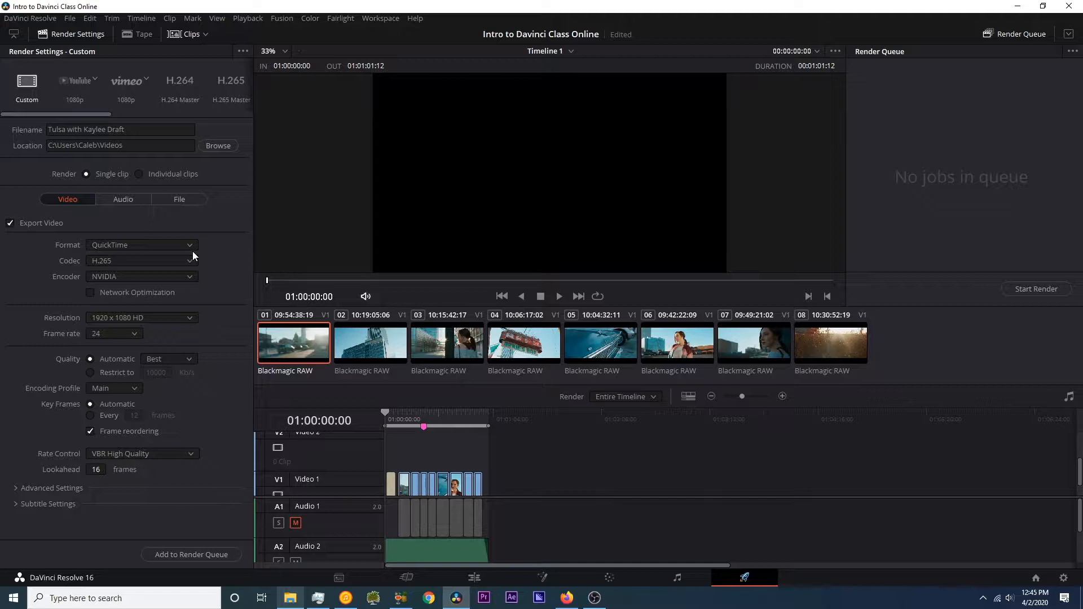
# Step: Try MP4 as the render format and set the format back to QuickTime
pyautogui.click(148, 245)
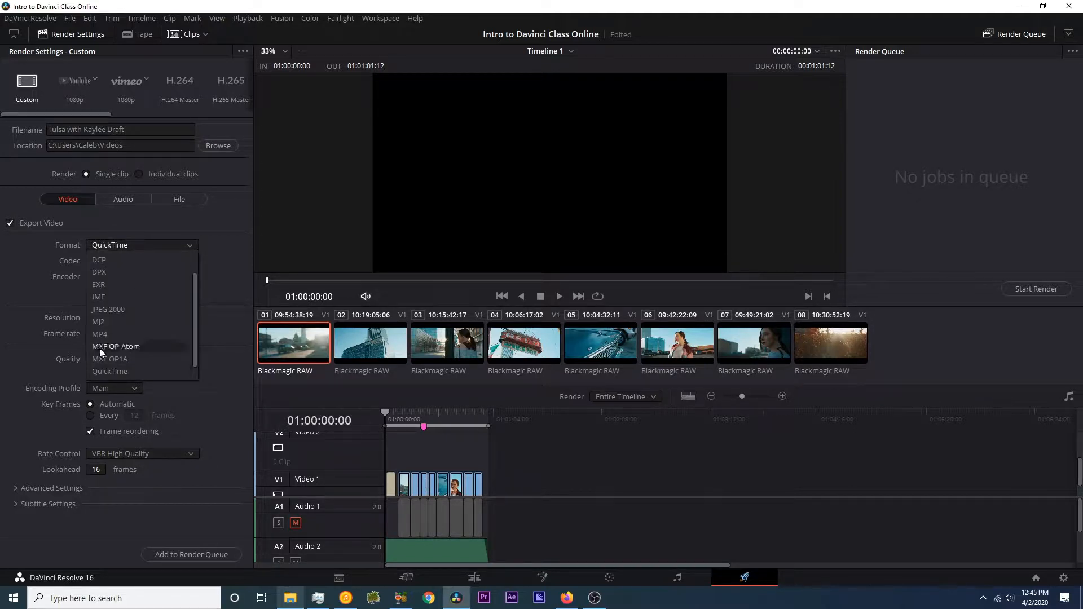
pyautogui.click(116, 333)
pyautogui.click(116, 247)
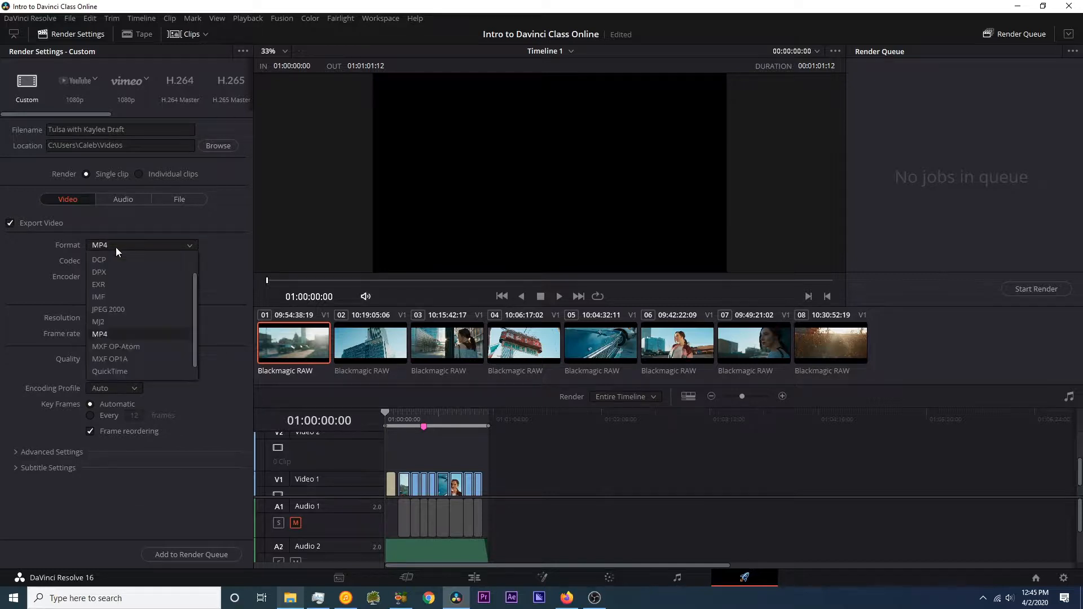
pyautogui.click(123, 374)
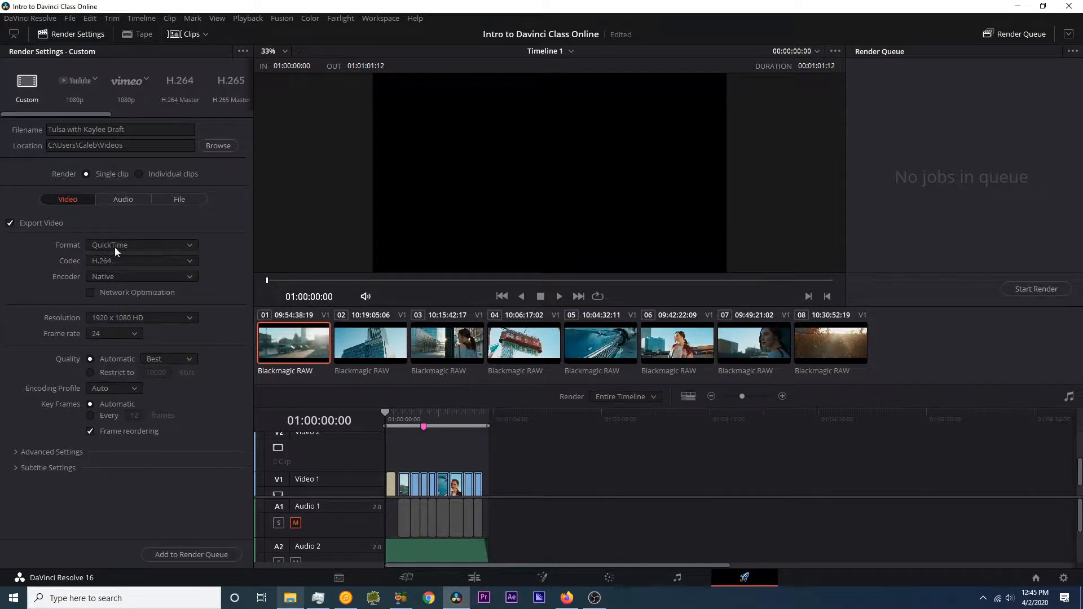
# Step: Review the codec choices, keep H.264, and add the 3840 x 2160 Ultra HD render of Timeline 1 to the render queue
pyautogui.click(105, 261)
pyautogui.click(106, 260)
pyautogui.click(127, 261)
pyautogui.click(112, 263)
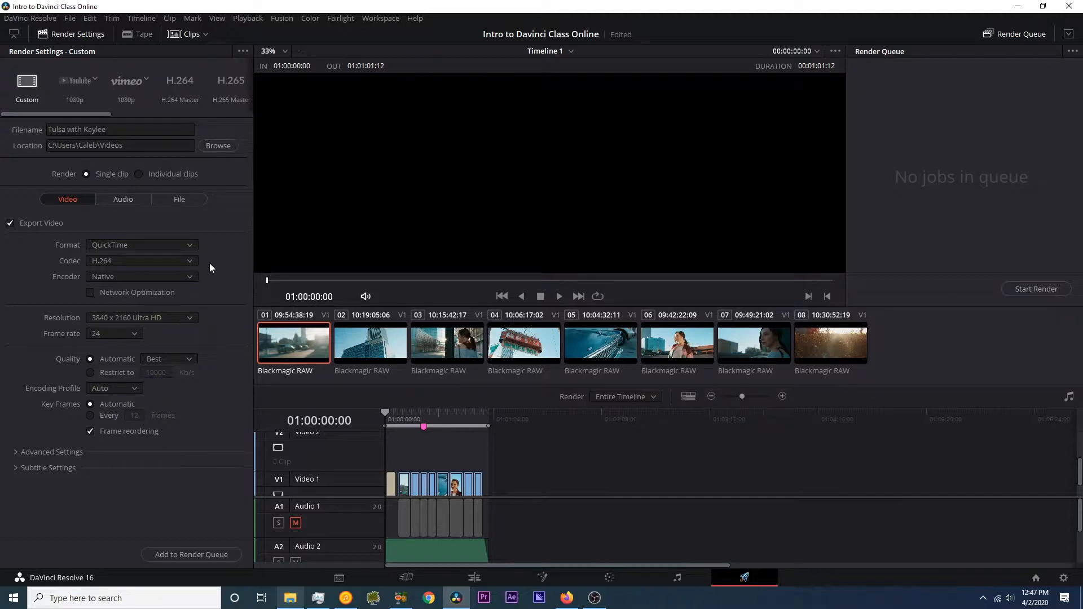
pyautogui.click(183, 556)
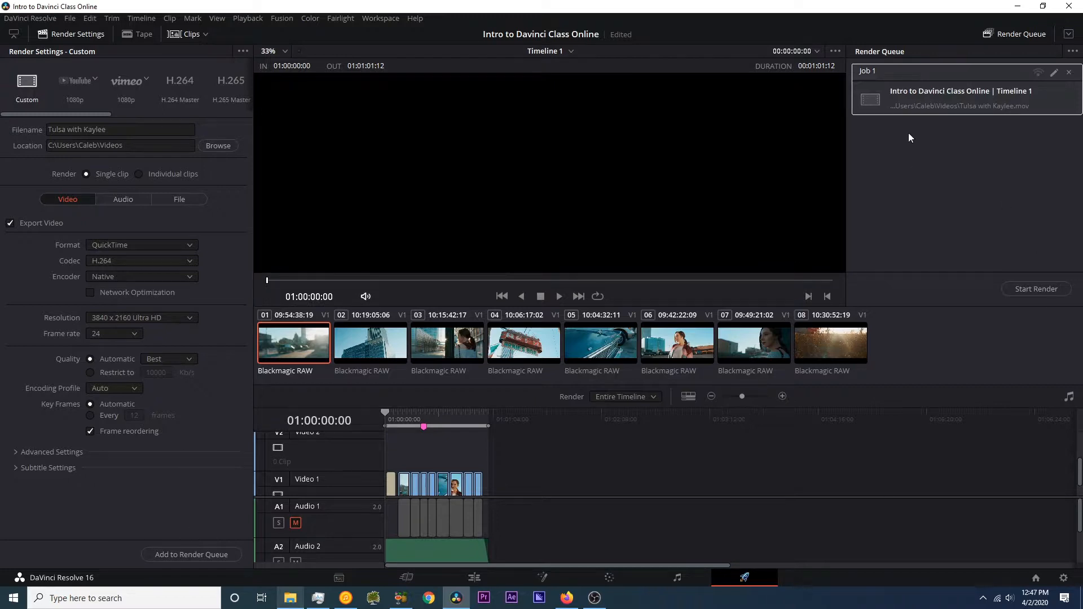